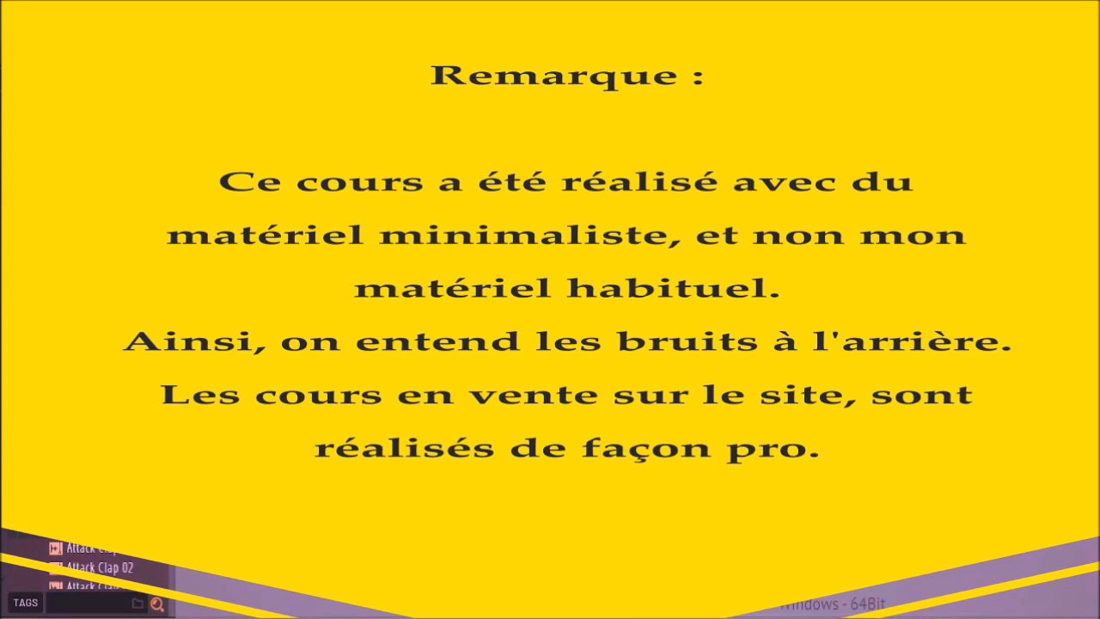
- Look over the mixer and the instruments on the melo medium and mélo trance channels
key(F9)
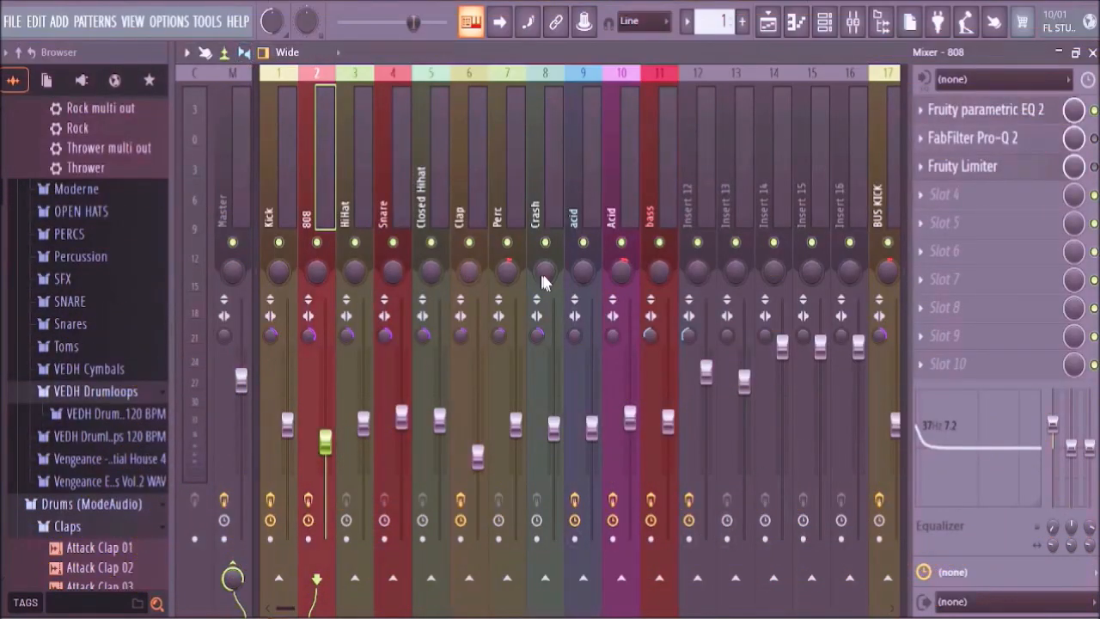
click(1093, 53)
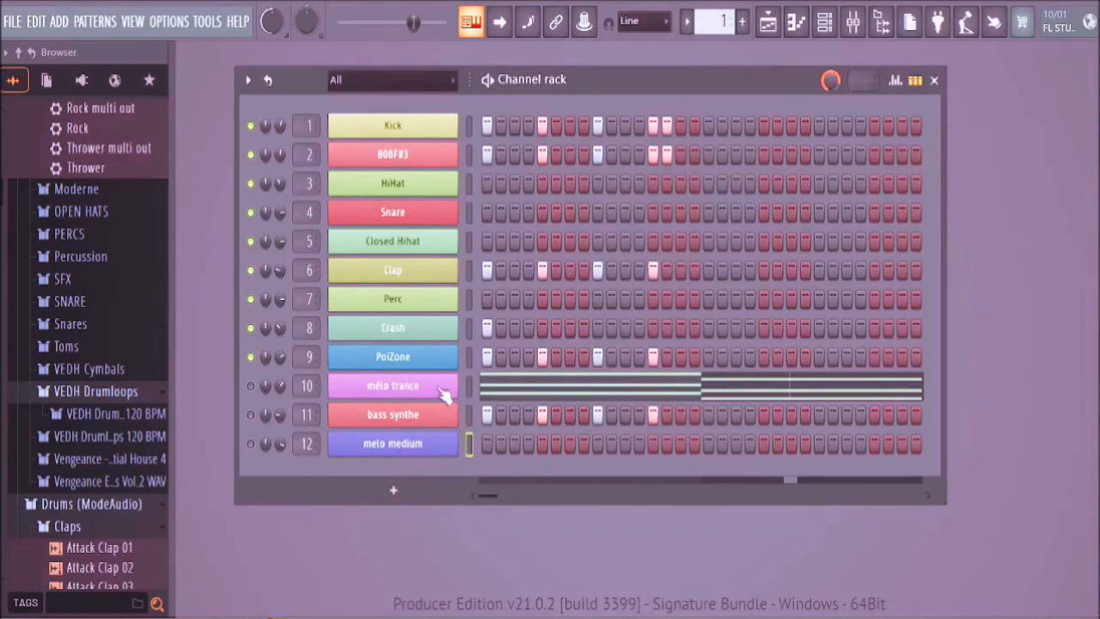
click(421, 450)
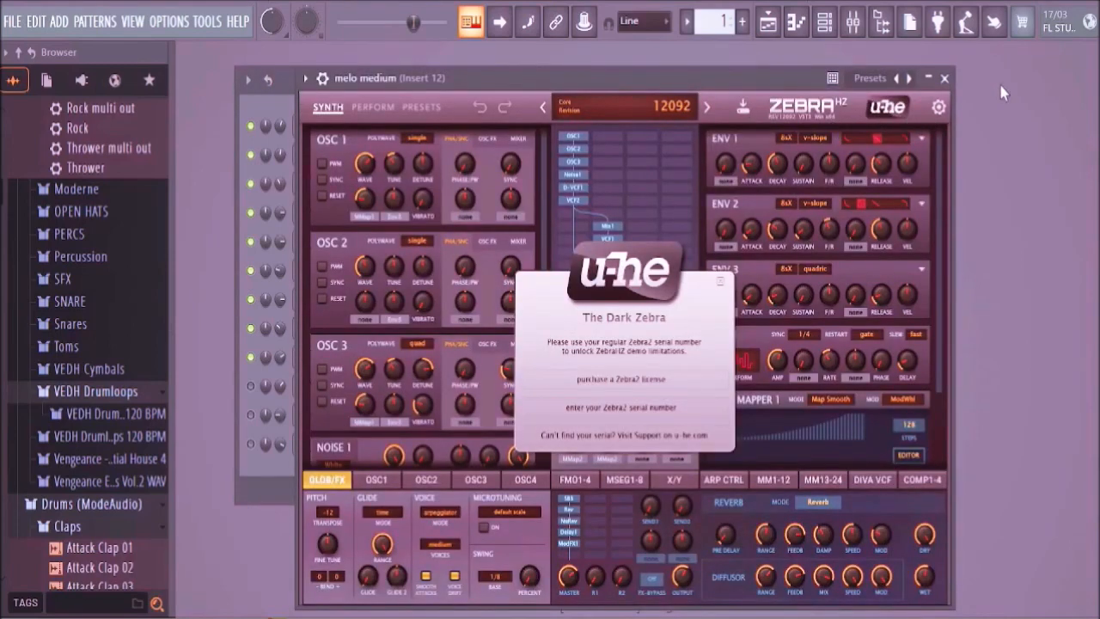
click(944, 78)
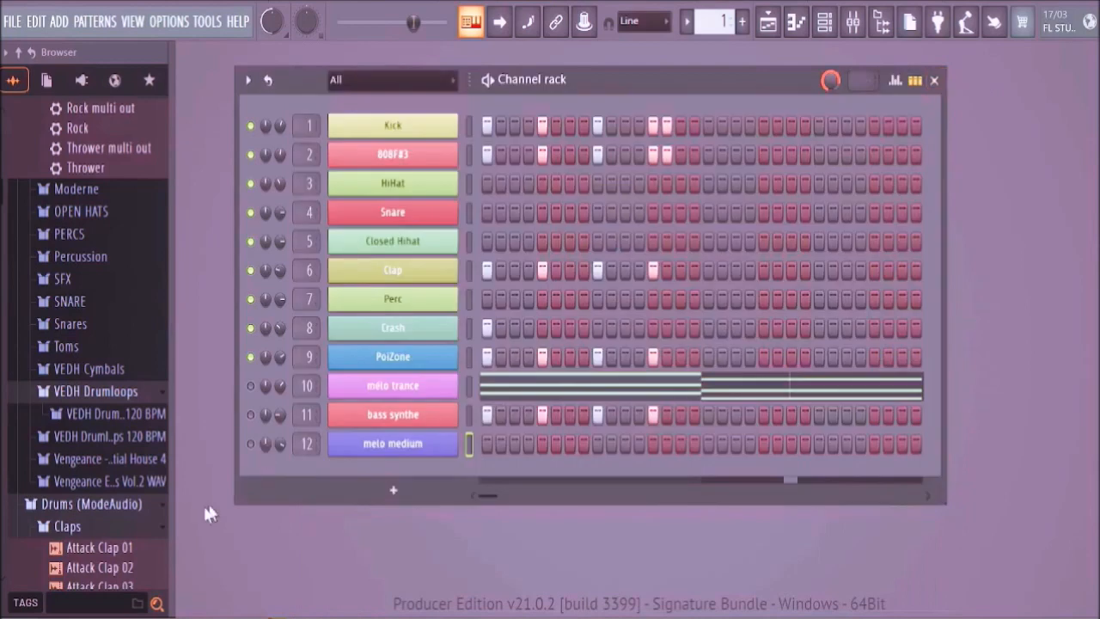
click(415, 390)
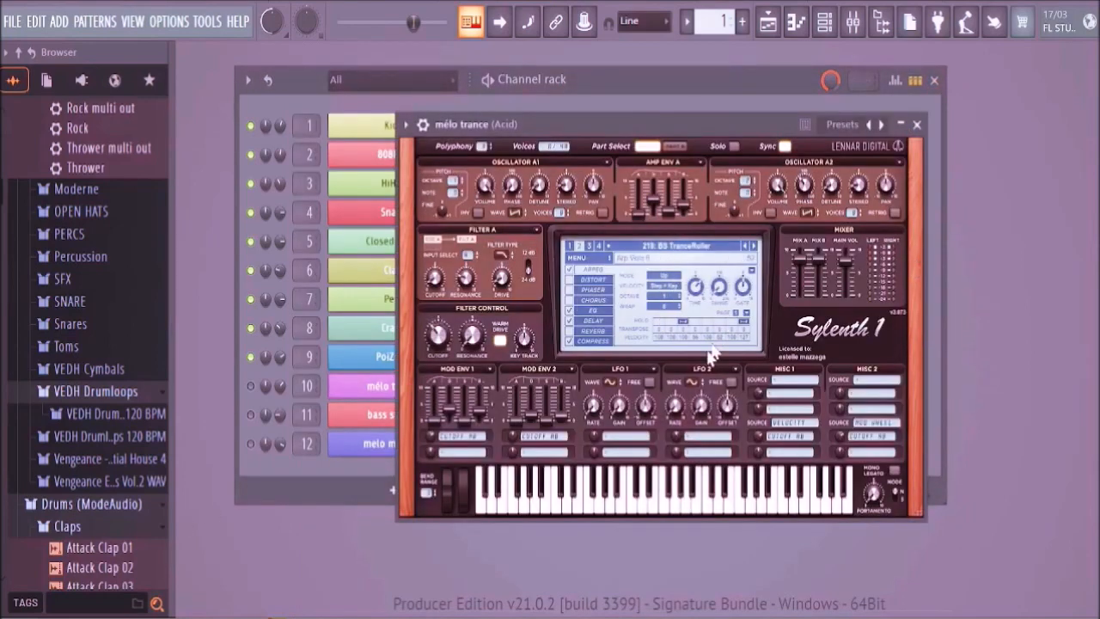
click(918, 126)
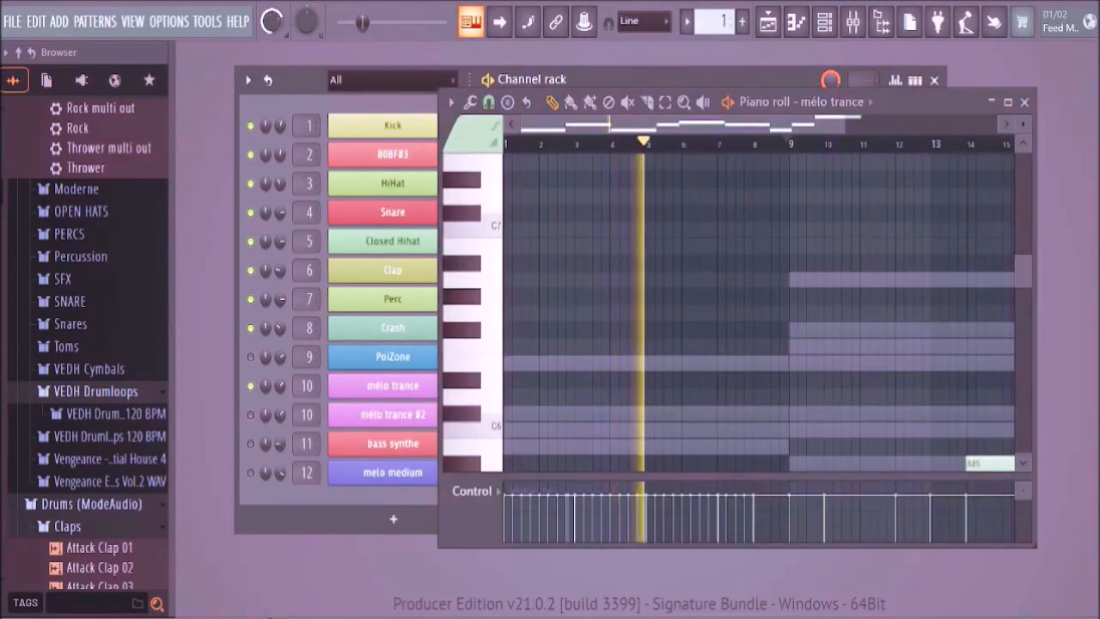
- In the maximized mélo trance piano roll, move the bar 10 note to F5 and the bar 12 note to G5, extended to bar 14
click(1012, 104)
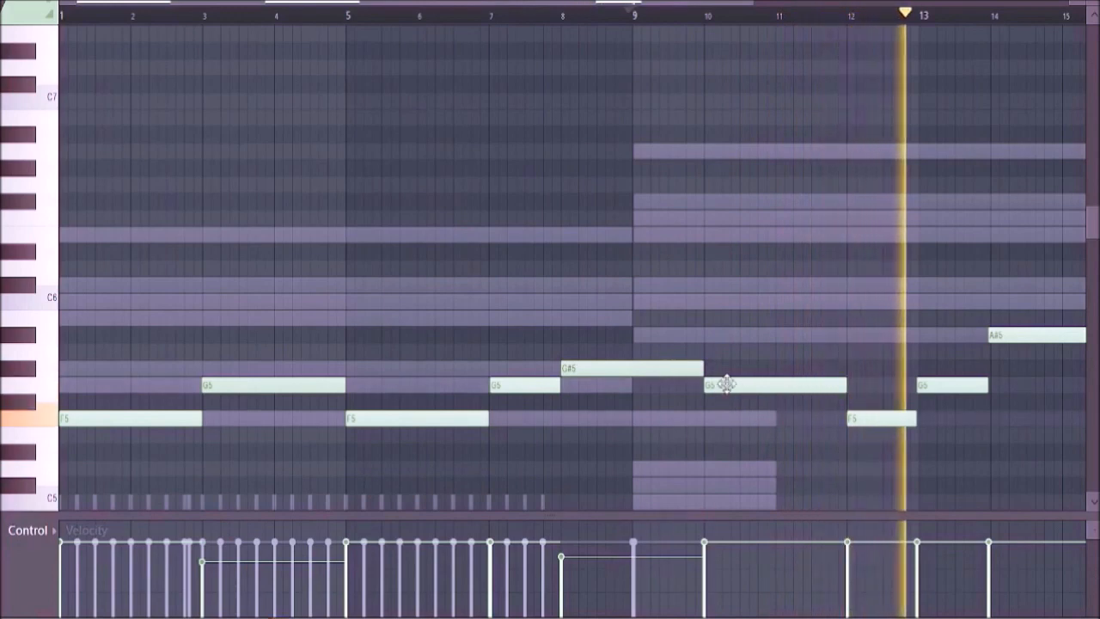
drag(727, 384, 726, 417)
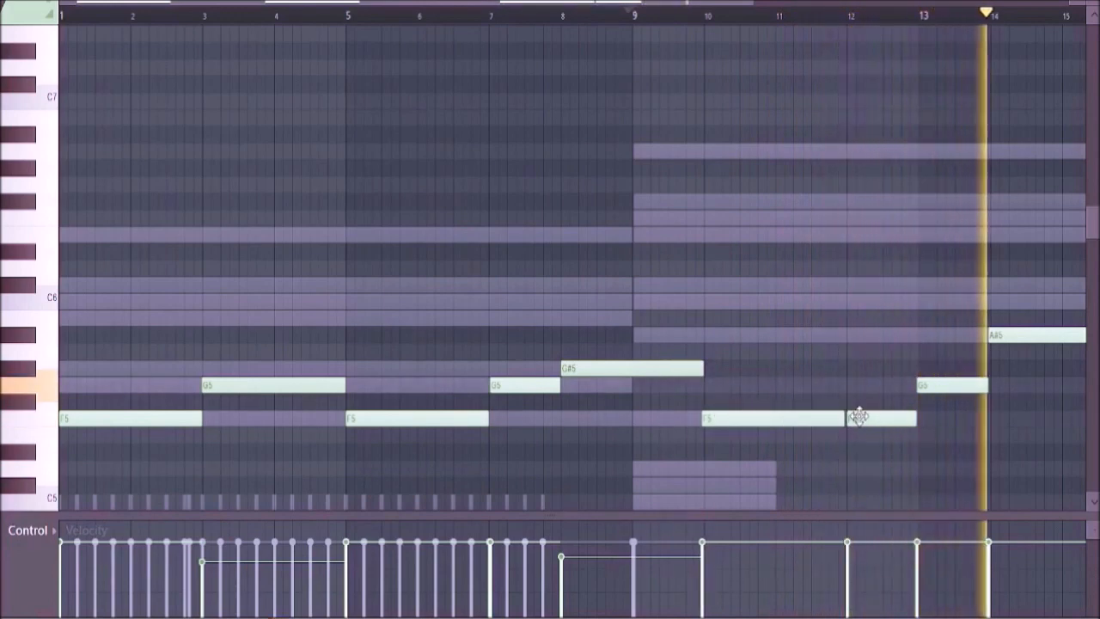
drag(859, 417, 861, 384)
drag(770, 419, 773, 421)
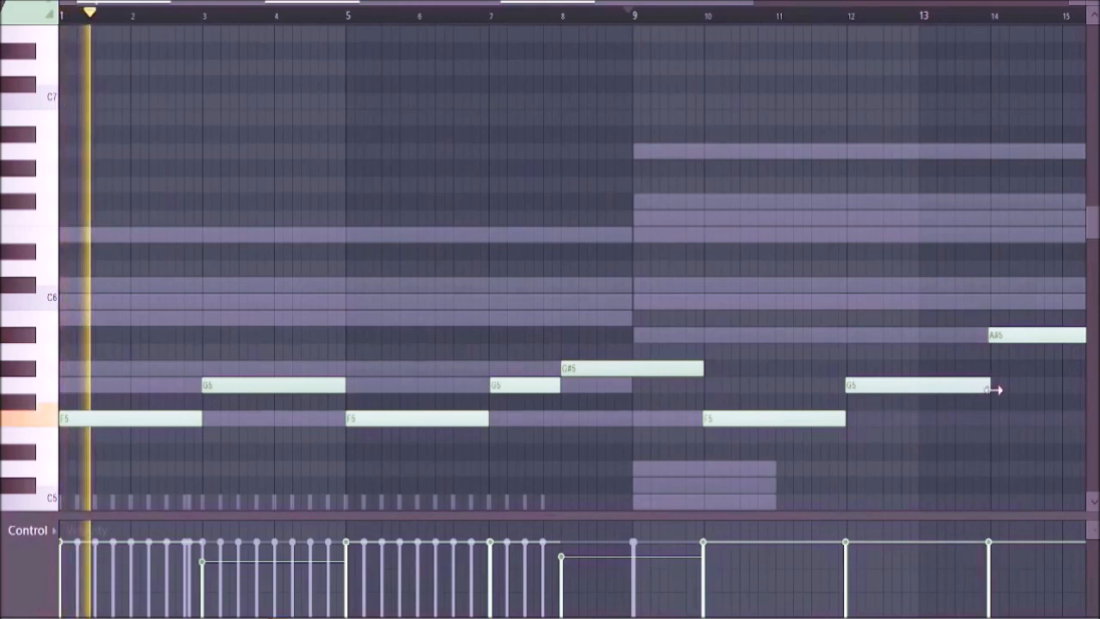
- Add a one-bar G#5 note at bar 14 and start the A#5 note at bar 15
click(995, 369)
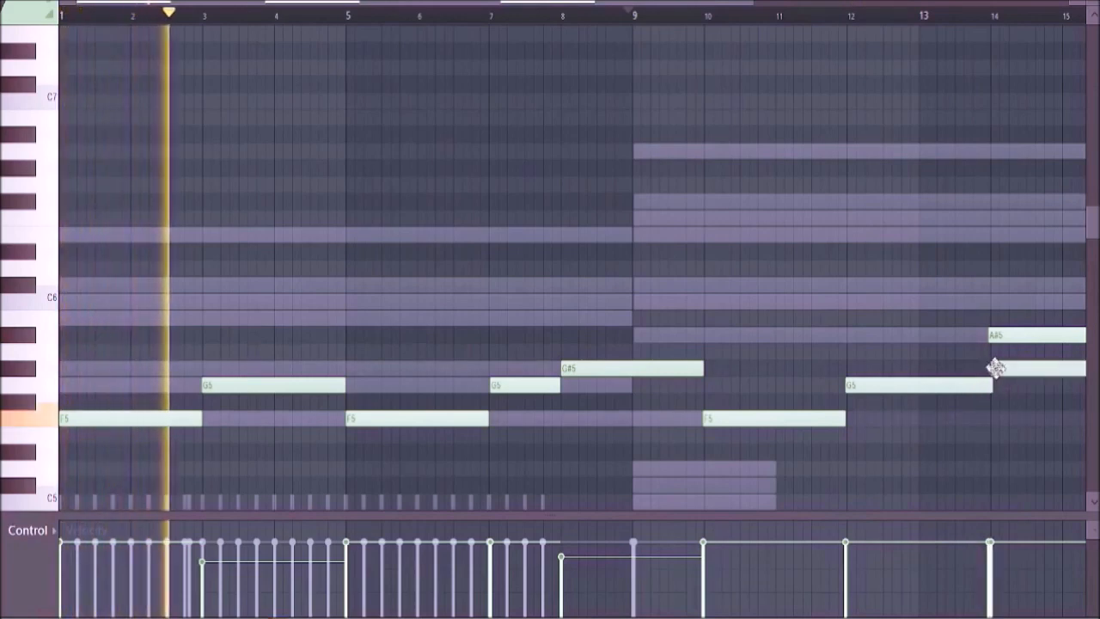
drag(632, 3, 767, 16)
drag(930, 367, 923, 324)
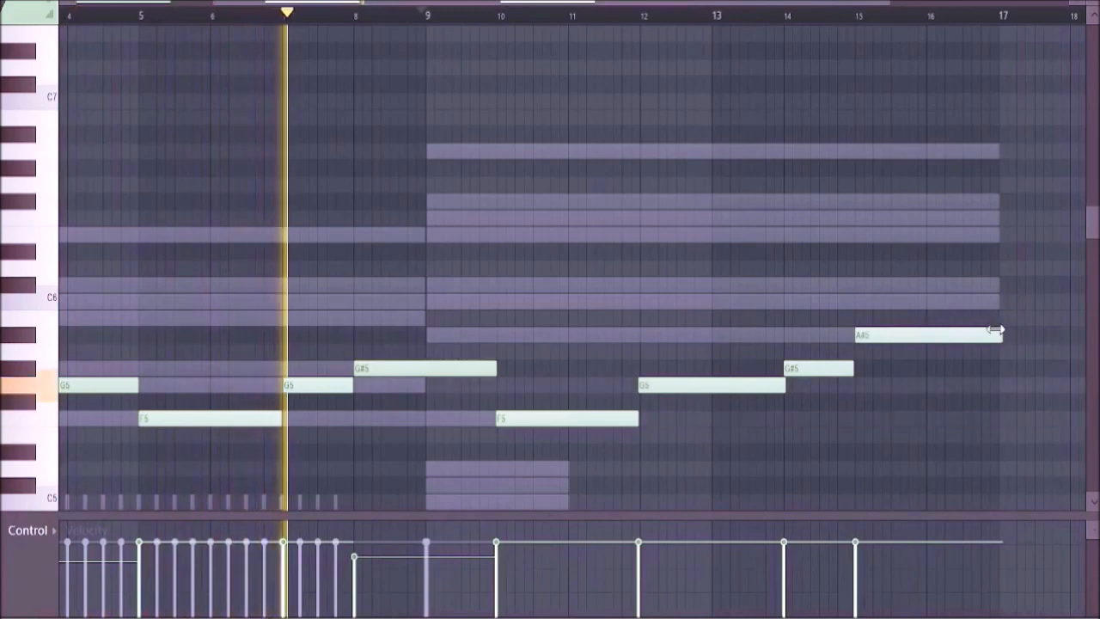
- End the A#5 note exactly at bar 17, lowering the velocity of the bar 12 G5 and raising that of the A#5
drag(1001, 334, 998, 334)
click(642, 557)
click(857, 531)
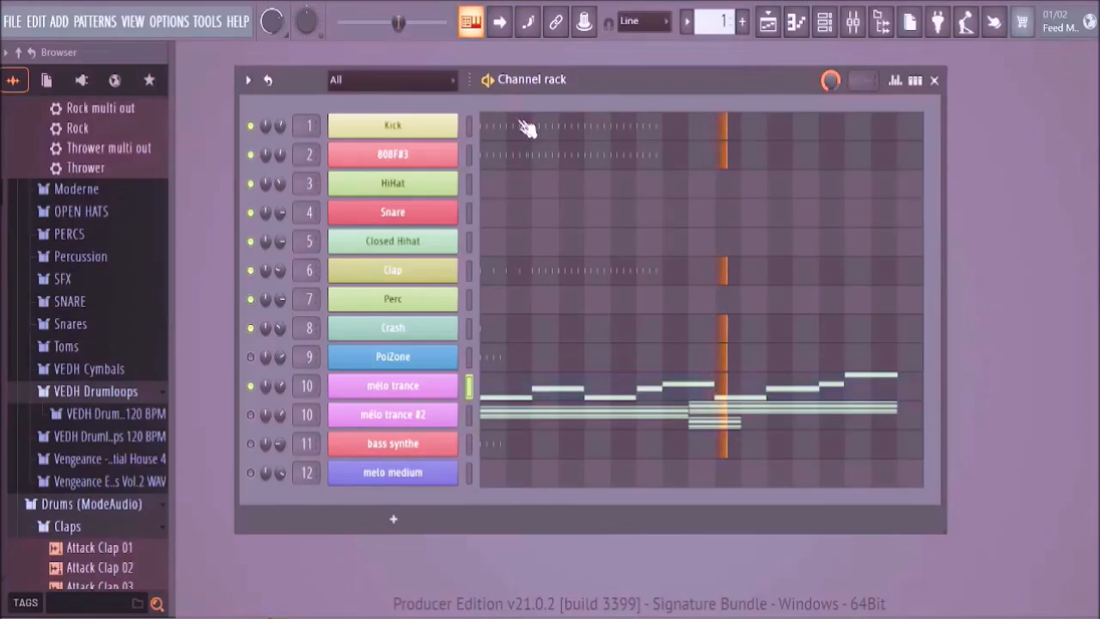
- Display the channel rack as steps, fill the Kick channel every 4 steps and widen the rack
click(925, 80)
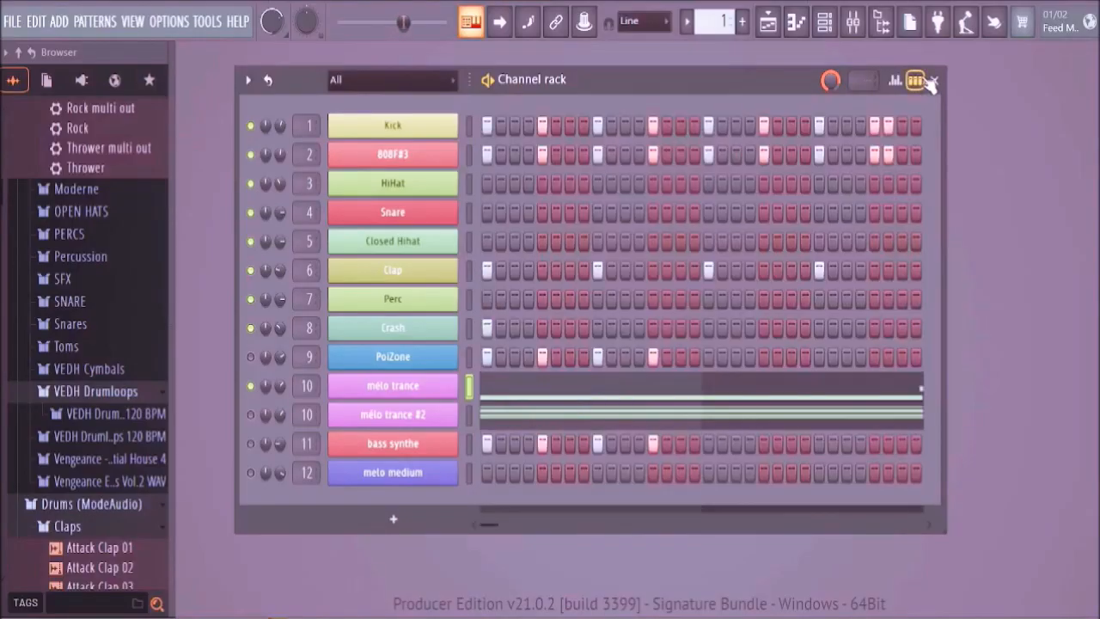
right_click(436, 129)
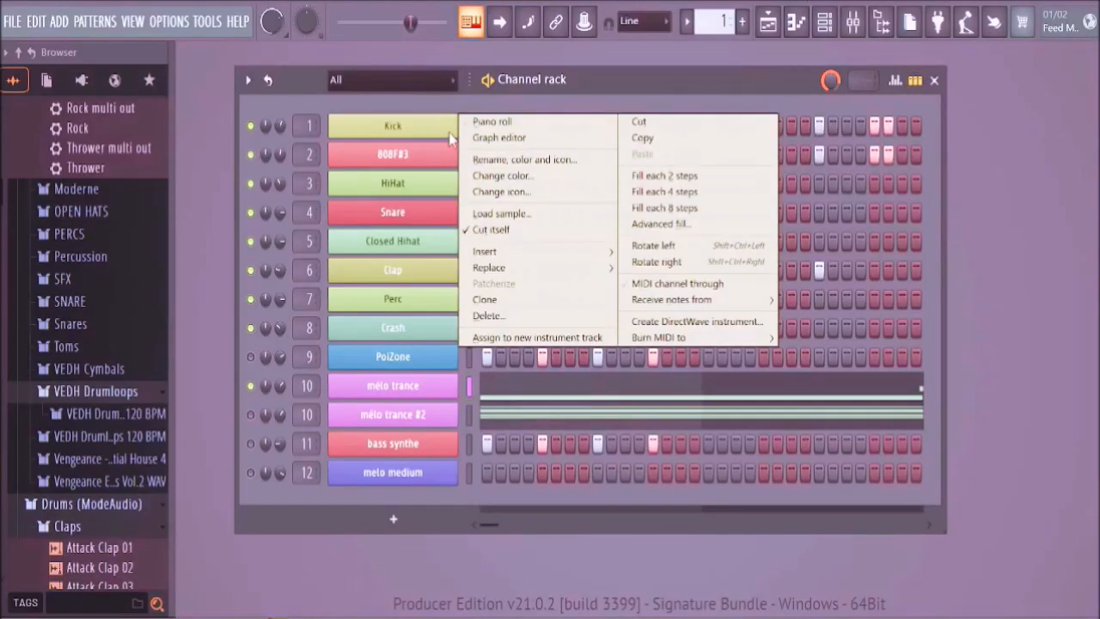
click(683, 192)
drag(988, 228, 1040, 230)
drag(492, 527, 531, 525)
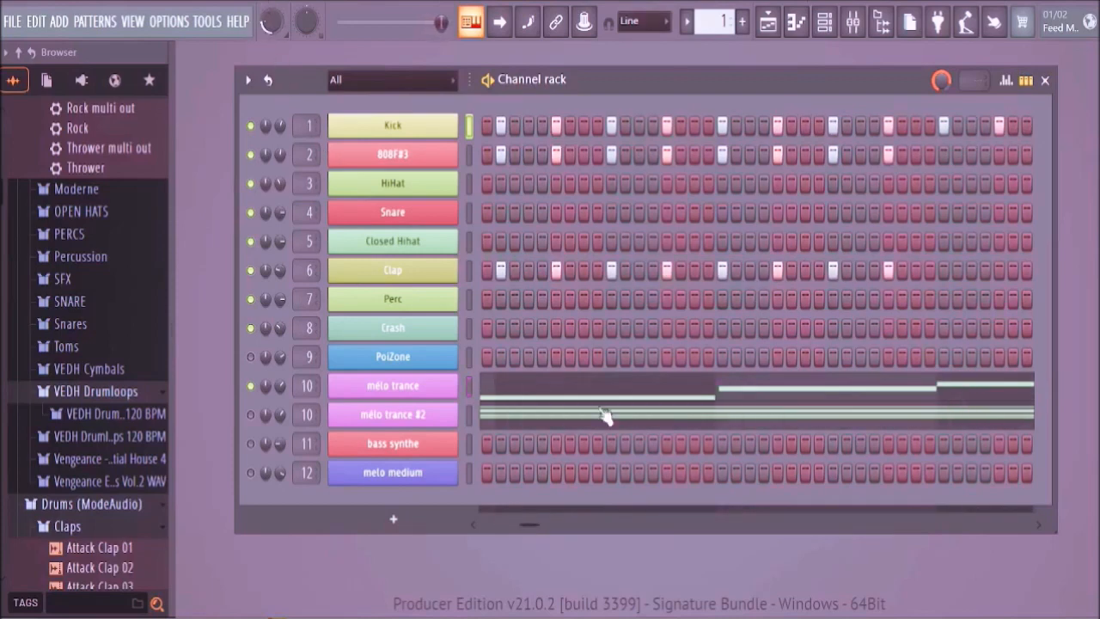
mouse_move(531, 526)
mouse_down()
mouse_move(662, 524)
mouse_move(524, 521)
mouse_up()
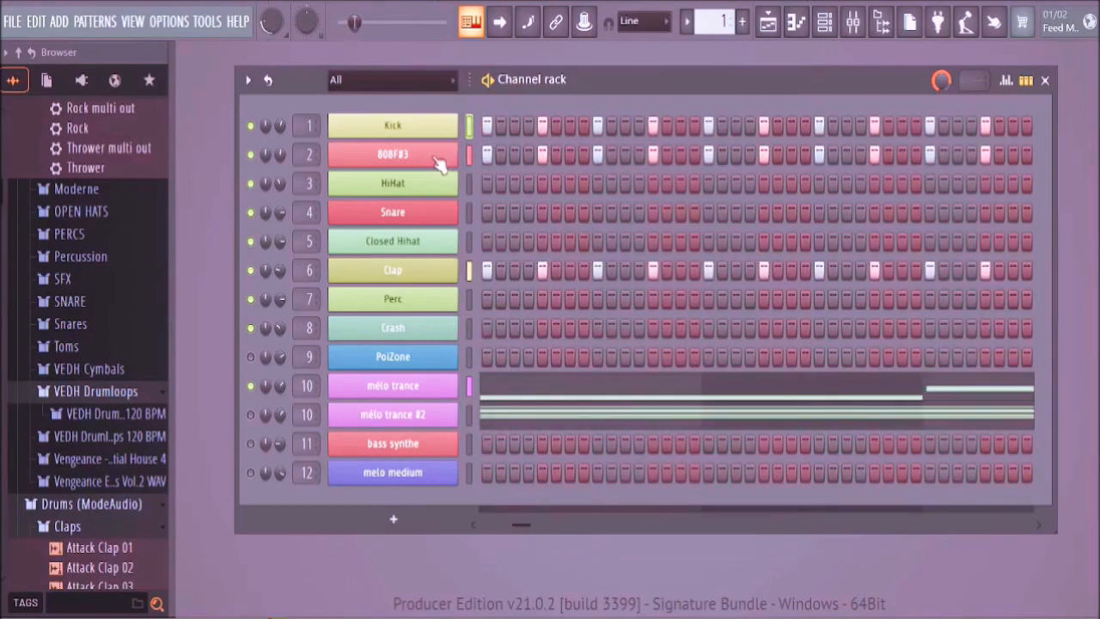
- Fill the 808F#3 and Clap channels every 4 steps
right_click(458, 145)
click(673, 223)
drag(518, 526, 624, 552)
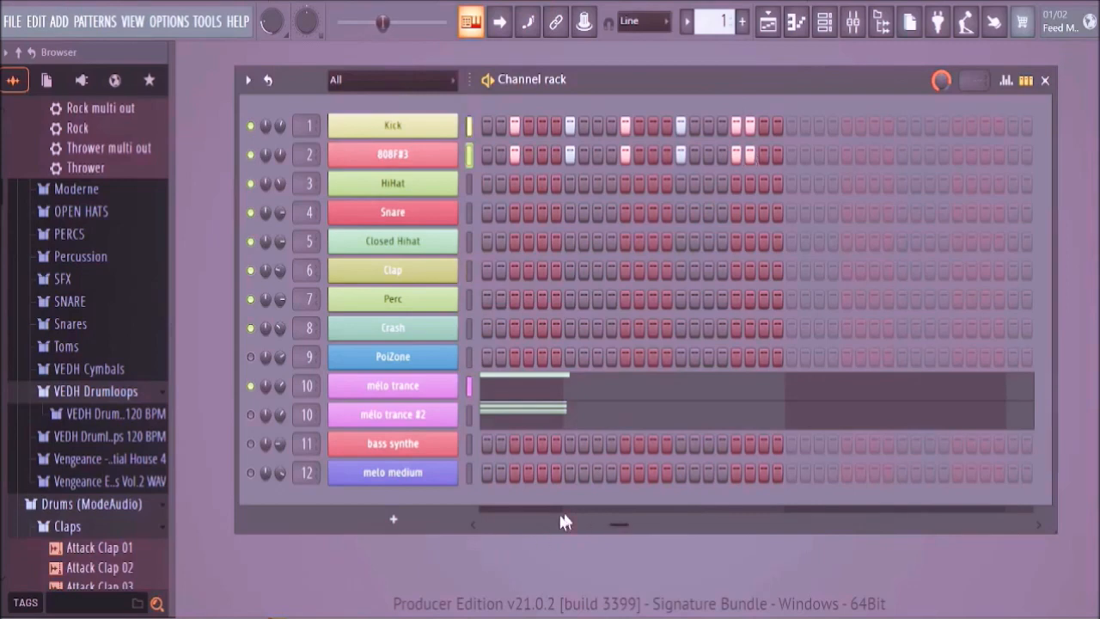
drag(620, 530, 534, 528)
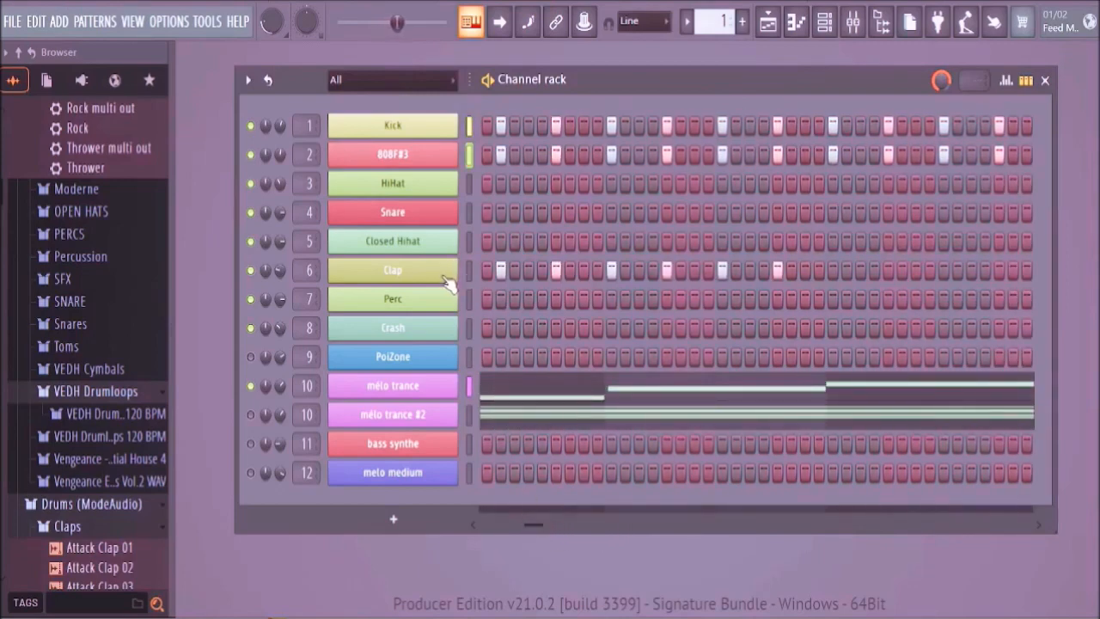
right_click(445, 282)
click(687, 344)
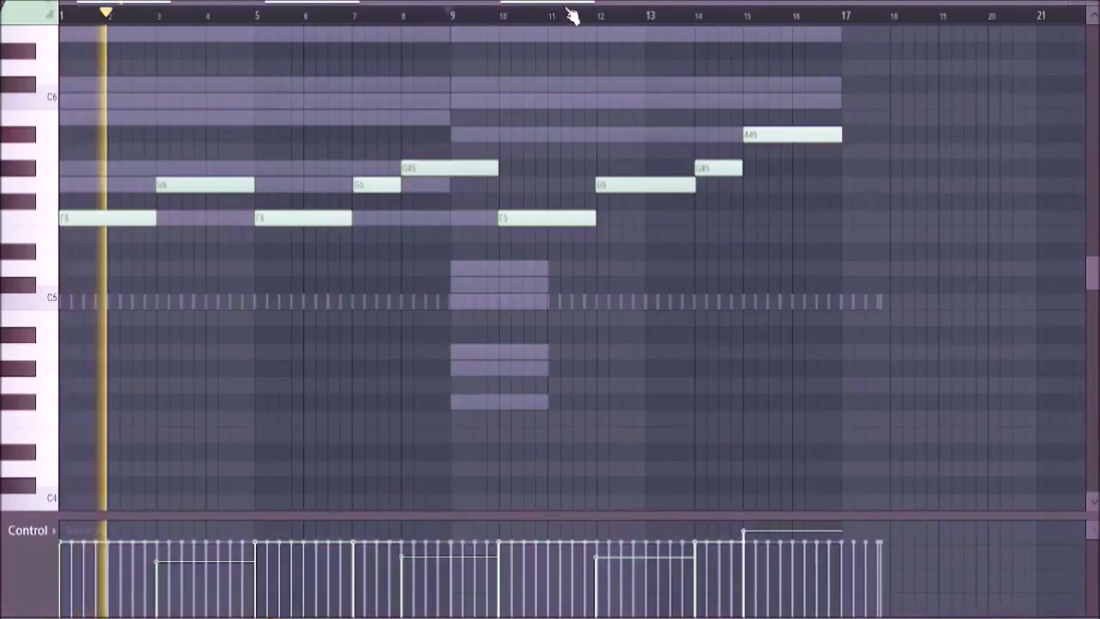
- Add a two-bar E6 note to the mélo trance piano roll, make it a slide note and move it to bar 8
scroll(575, 23, down, 2)
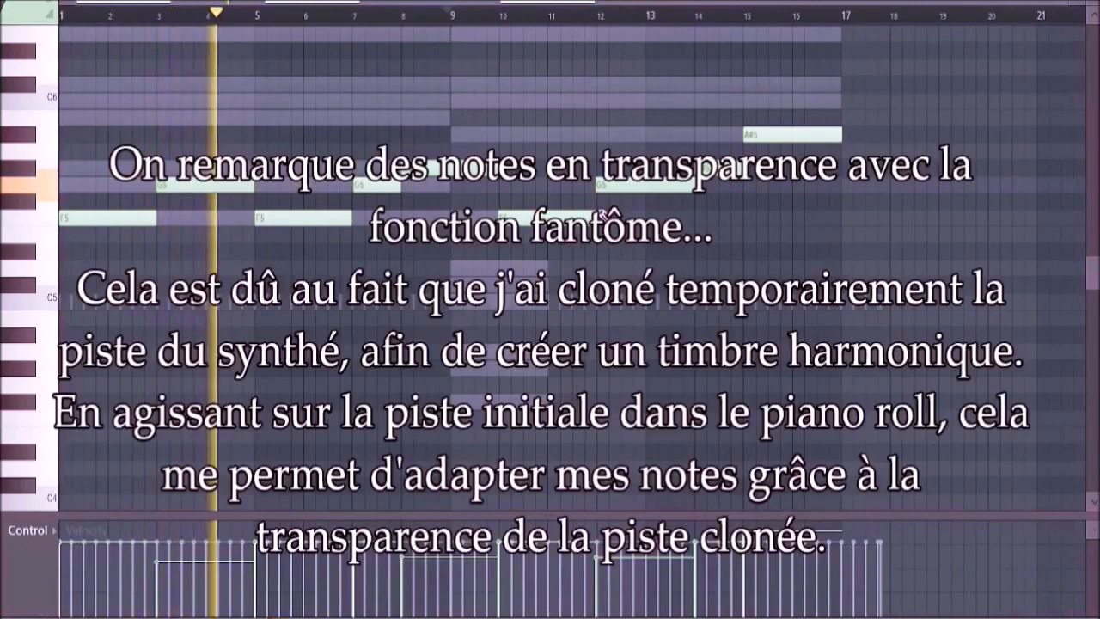
scroll(602, 212, up, 4)
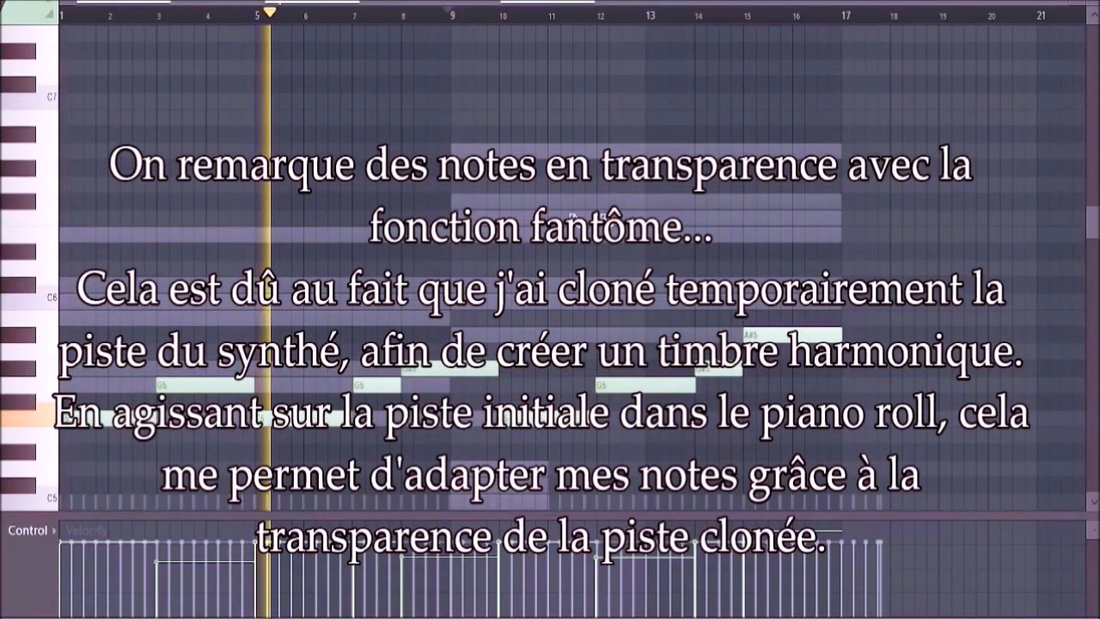
click(296, 237)
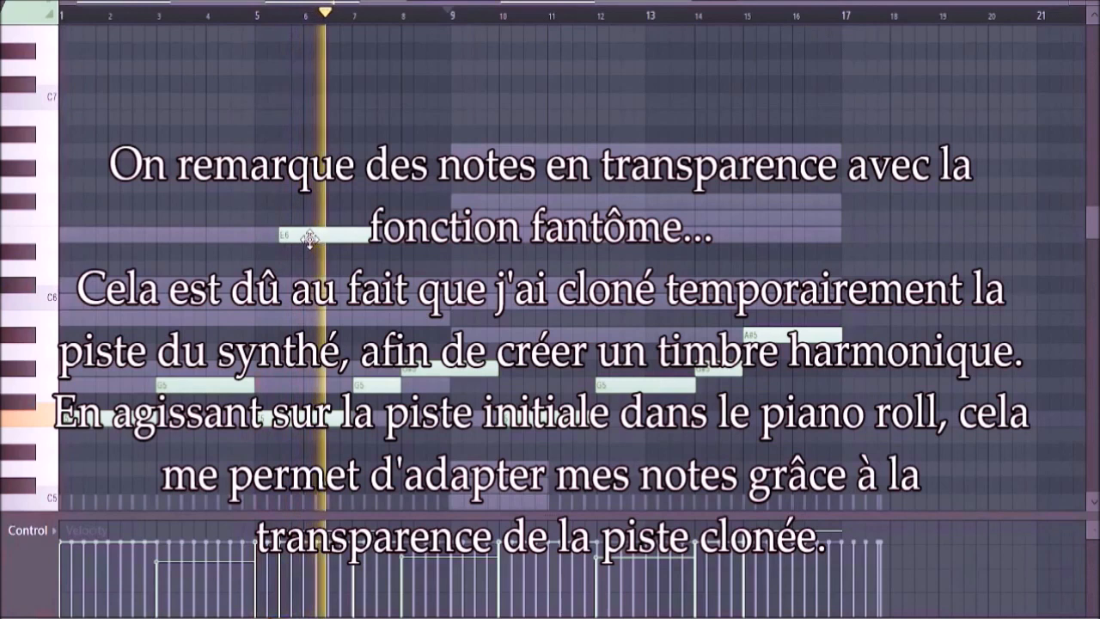
double_click(305, 240)
click(448, 271)
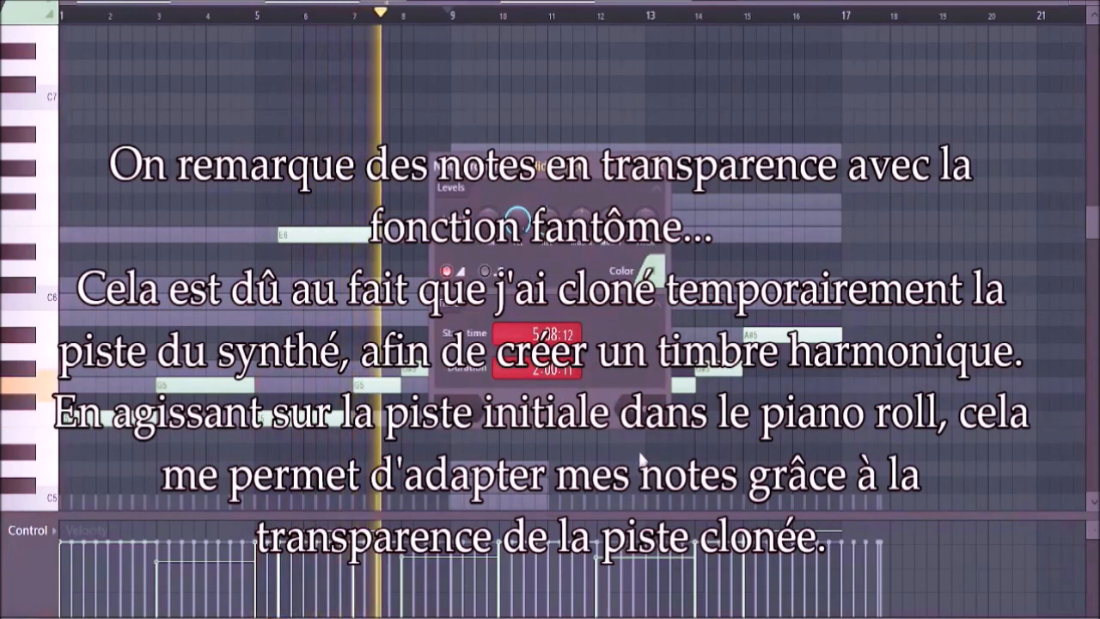
click(631, 401)
drag(323, 235, 439, 244)
right_click(437, 244)
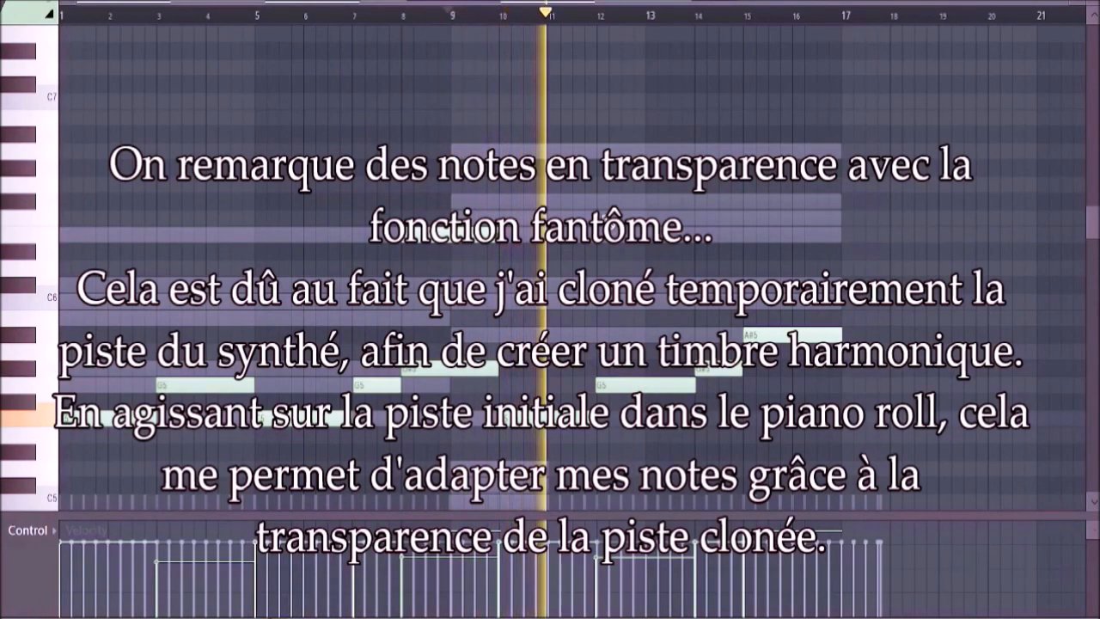
- Add a two-bar F6 note at bar 12 and set it as a portamento note
click(629, 217)
double_click(627, 213)
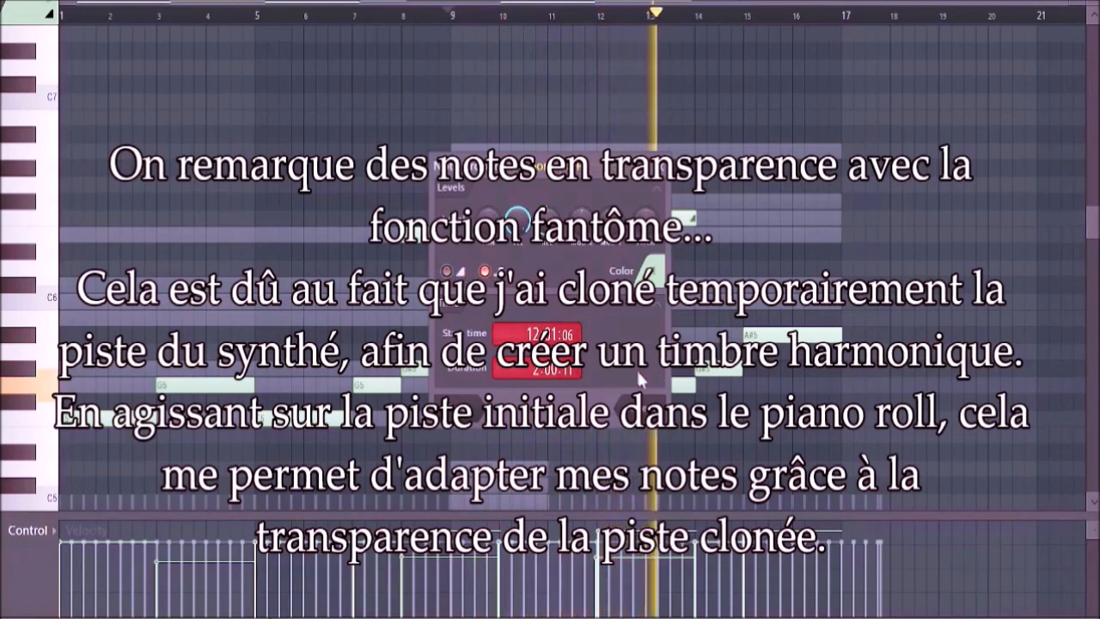
click(644, 410)
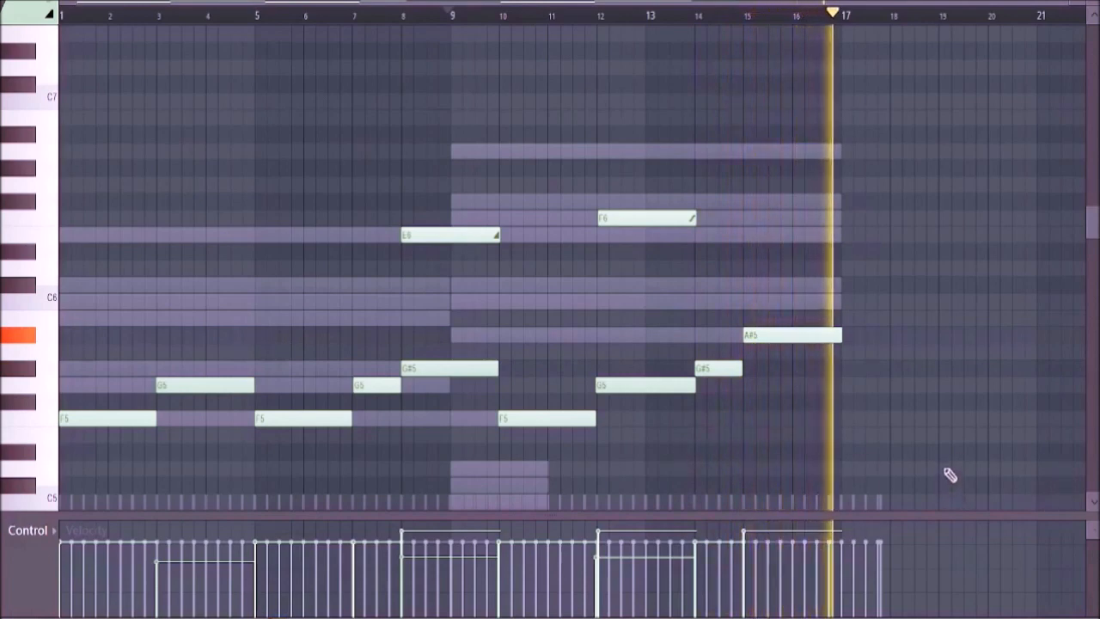
- Add a normal two-bar C6 note starting at bar 17 and play the melody from bar 16
click(843, 300)
right_click(857, 304)
click(842, 300)
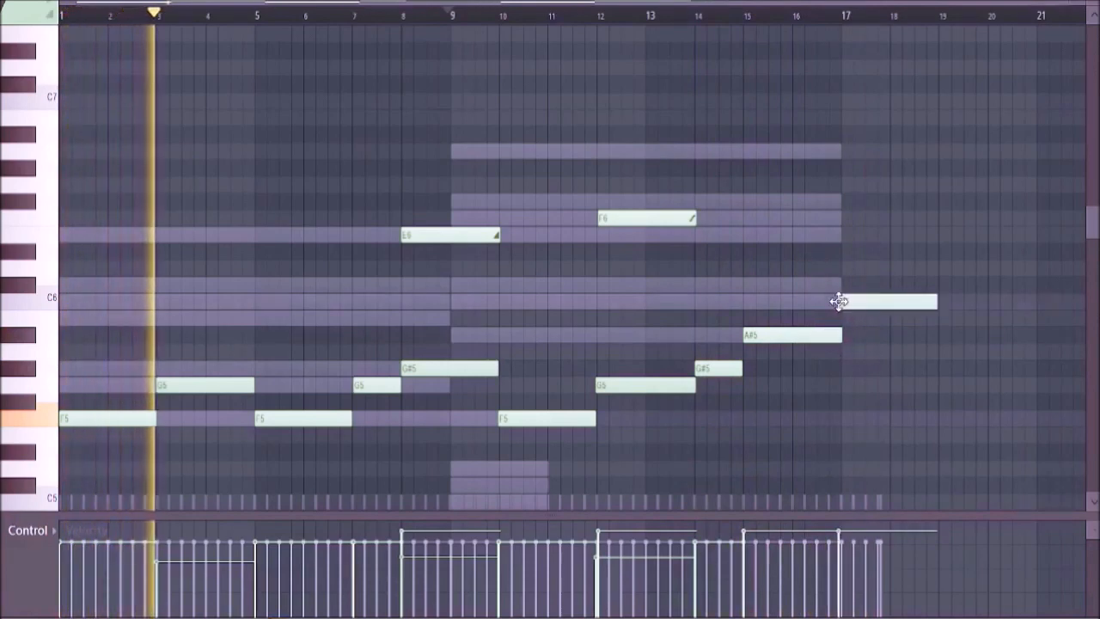
click(808, 17)
drag(861, 300, 862, 298)
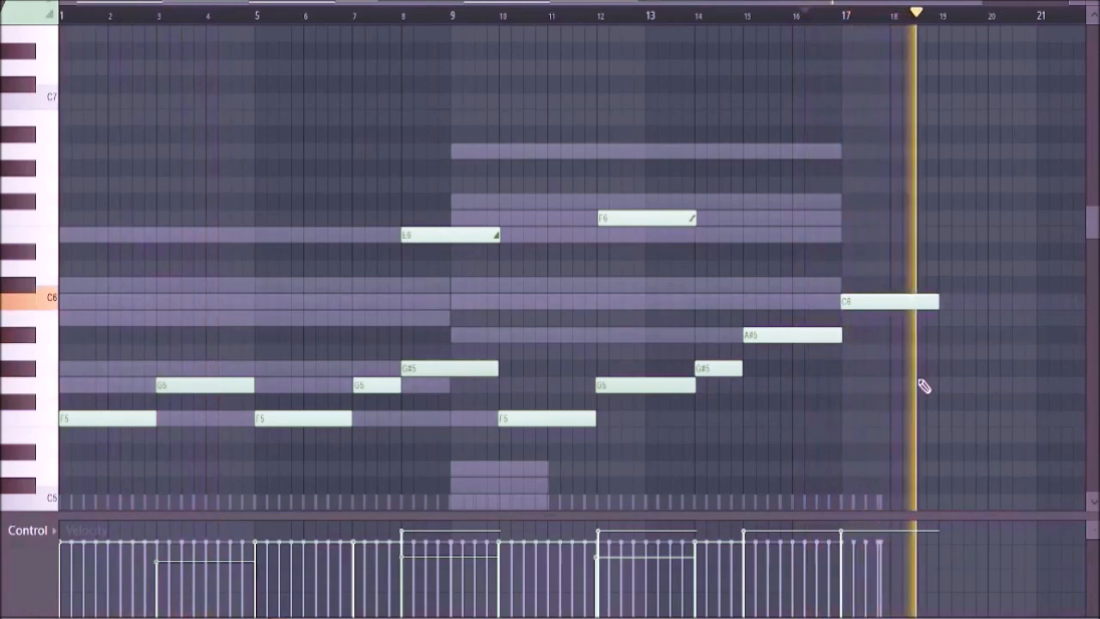
- Add a two-bar C#6 note at bar 19, followed by a one-bar A#5 note at bar 21
click(941, 285)
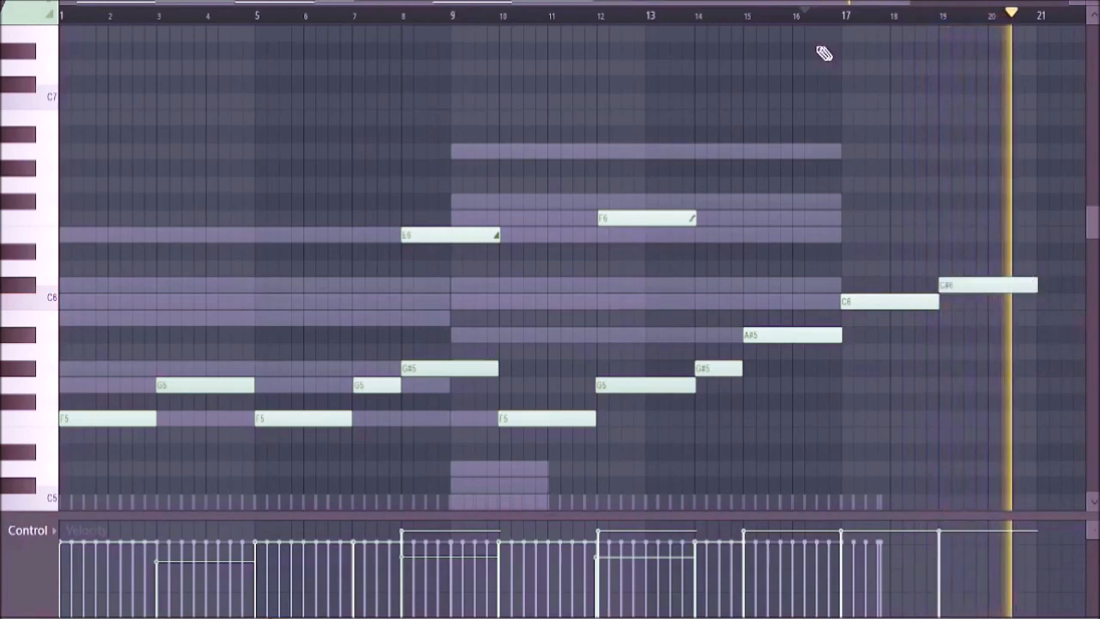
click(885, 17)
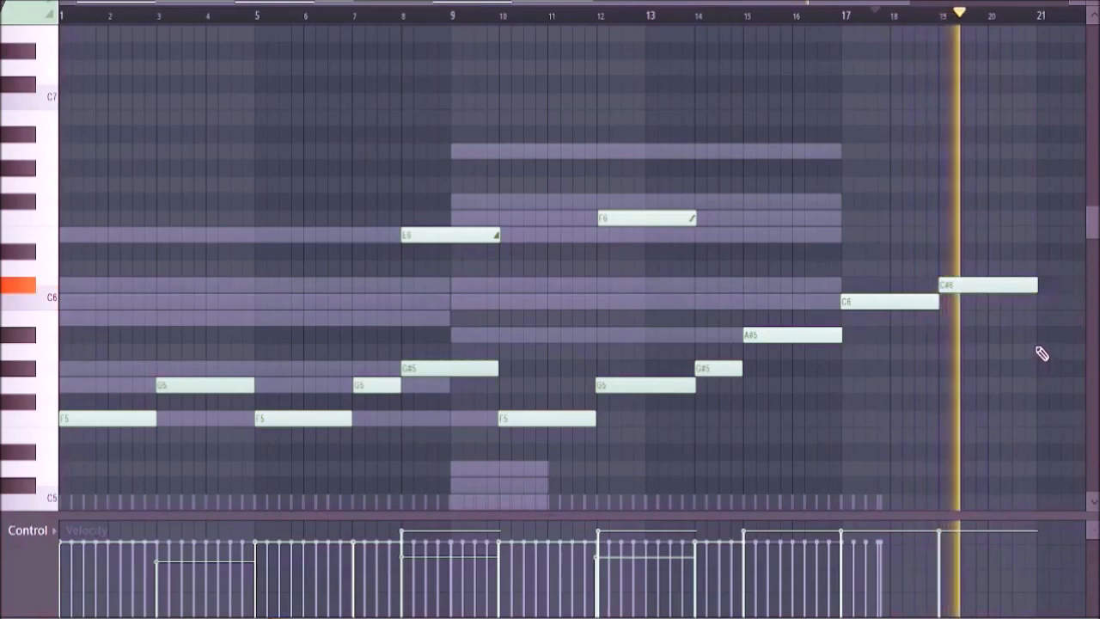
click(1038, 337)
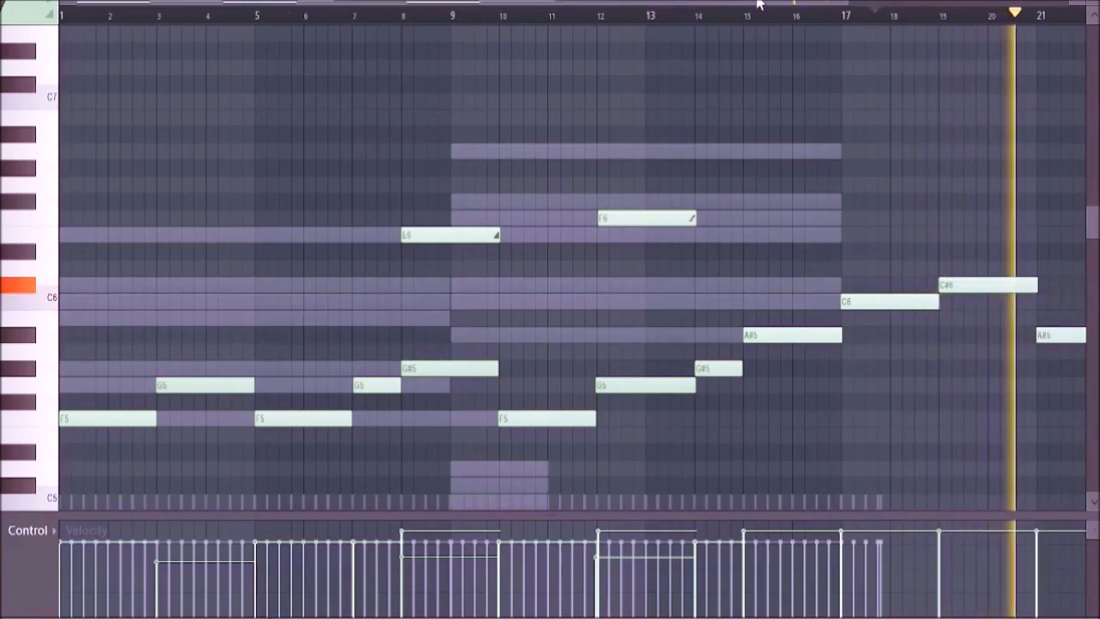
drag(987, 335, 935, 341)
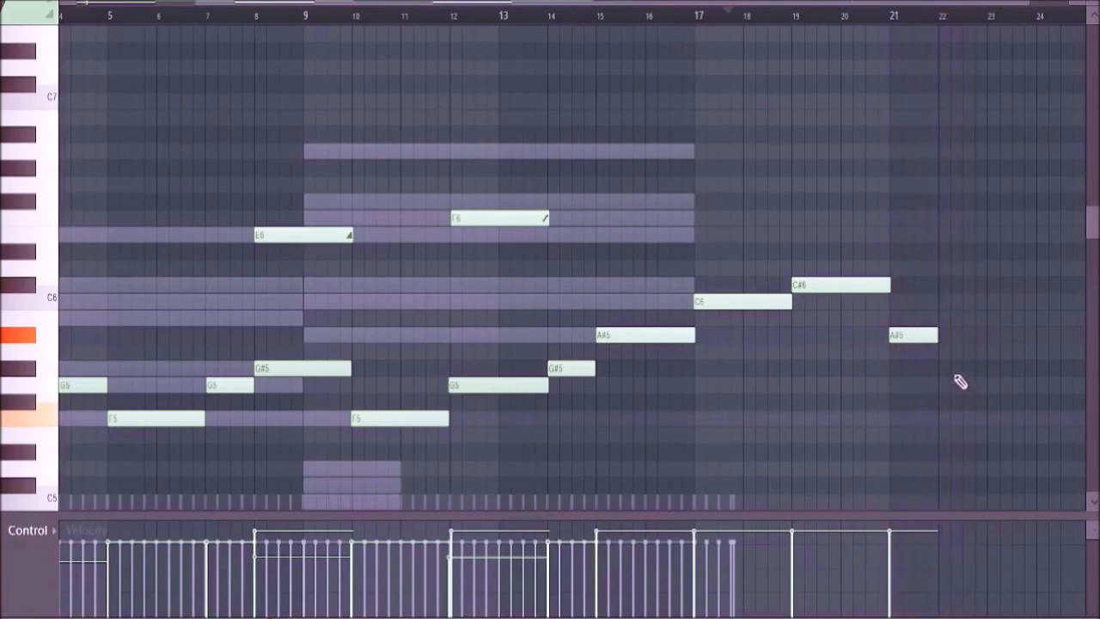
- Continue the melody with a two-bar G#5 note at bar 22 and a two-bar F5 note at bar 24
click(943, 368)
drag(981, 370, 1026, 374)
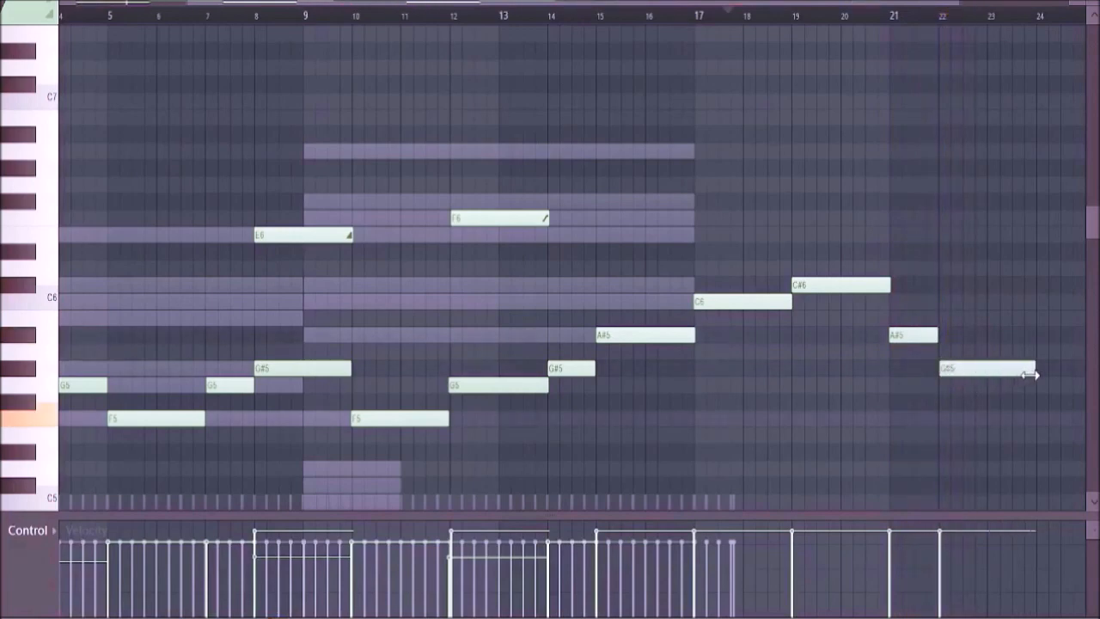
drag(630, 3, 899, 4)
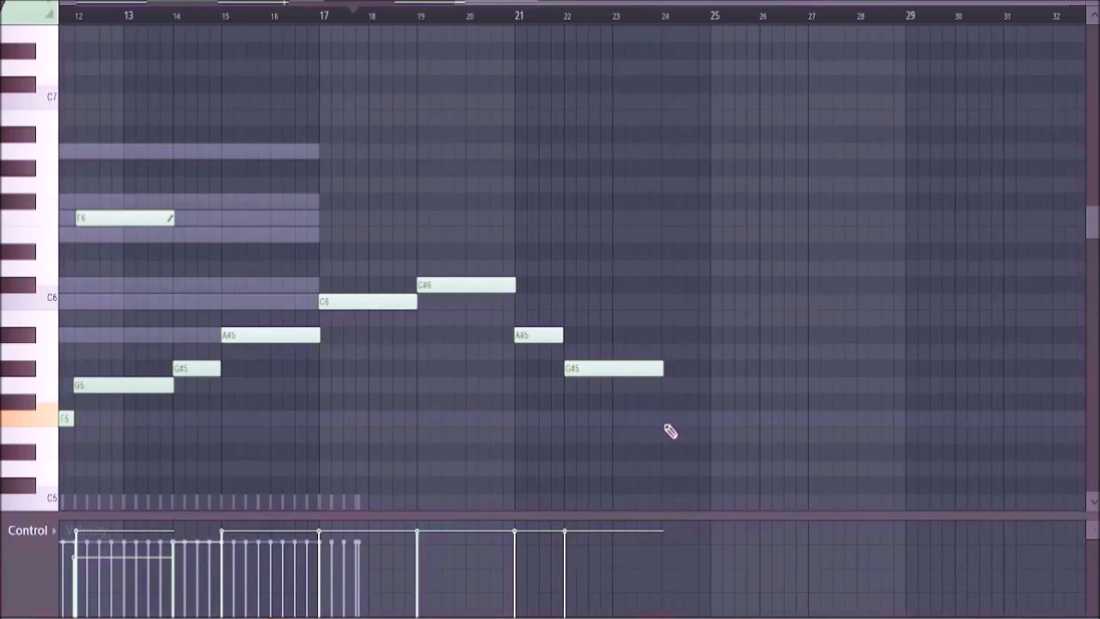
click(667, 420)
drag(687, 420, 683, 420)
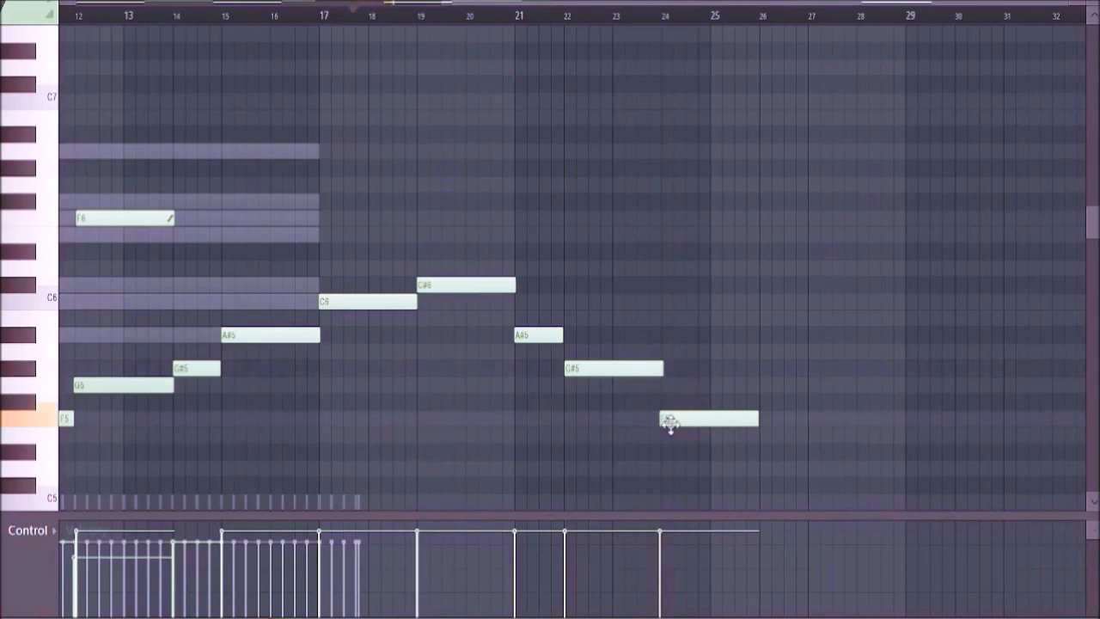
- Raise the two-bar note at bar 24 to G5, play the melody, and add a one-bar F5 note at bar 26
drag(670, 422, 671, 386)
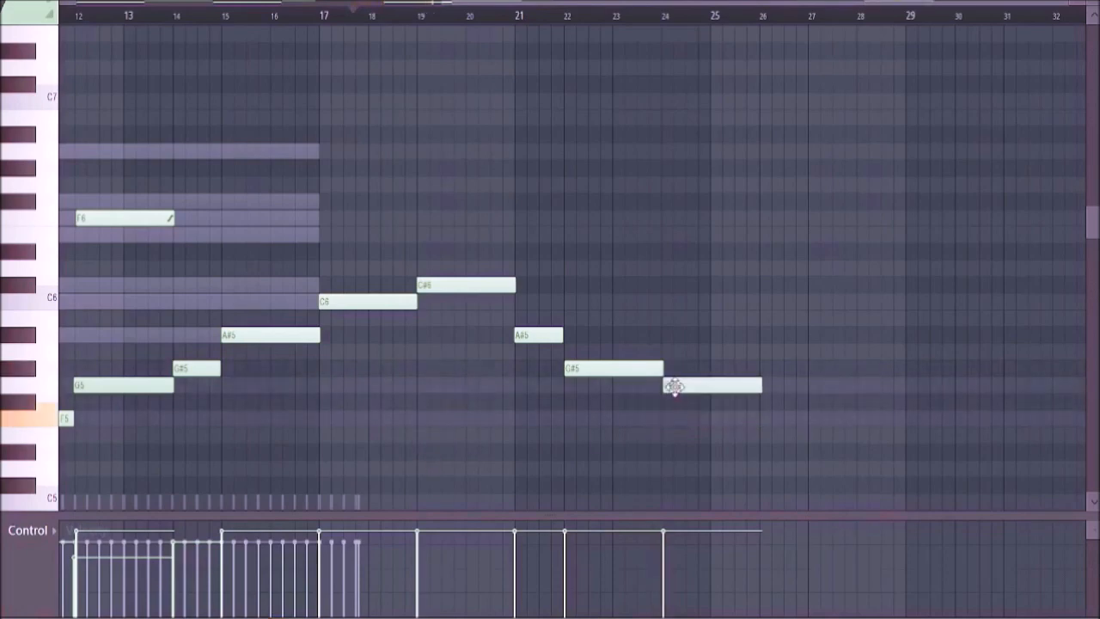
key(space)
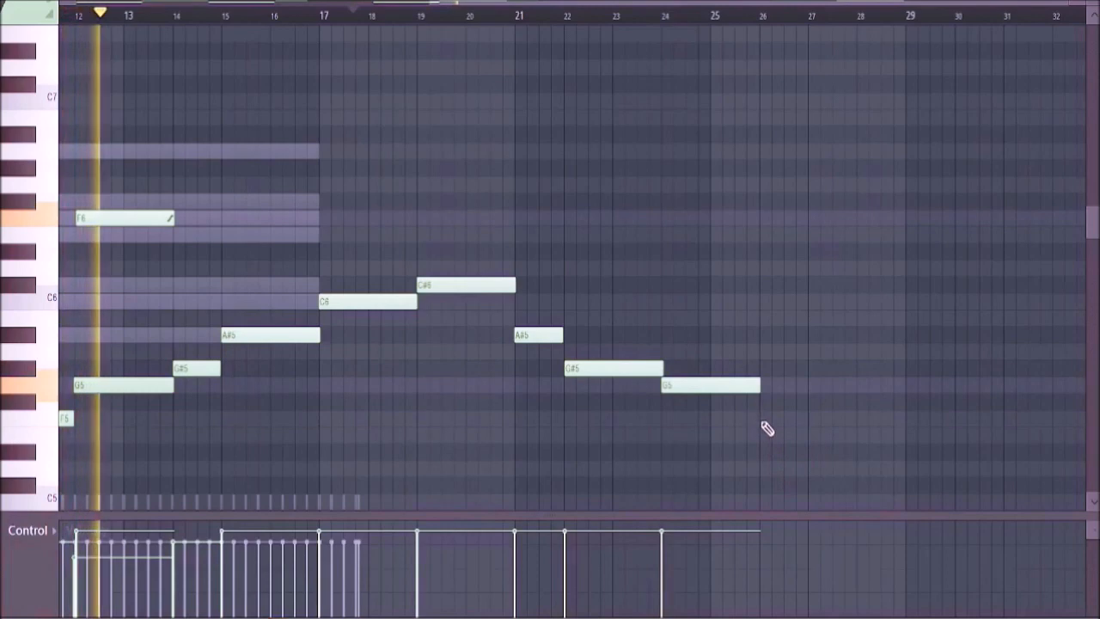
click(759, 419)
drag(851, 421, 801, 421)
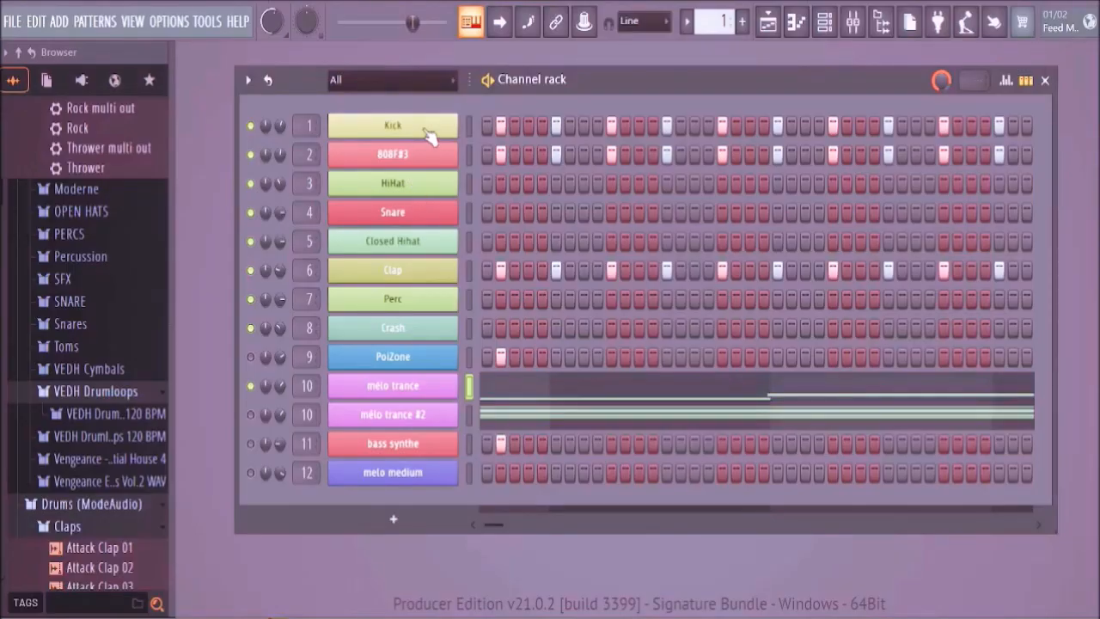
- Fill the Kick and 808F#3 channels with a hit every four steps across the extended pattern
right_click(427, 135)
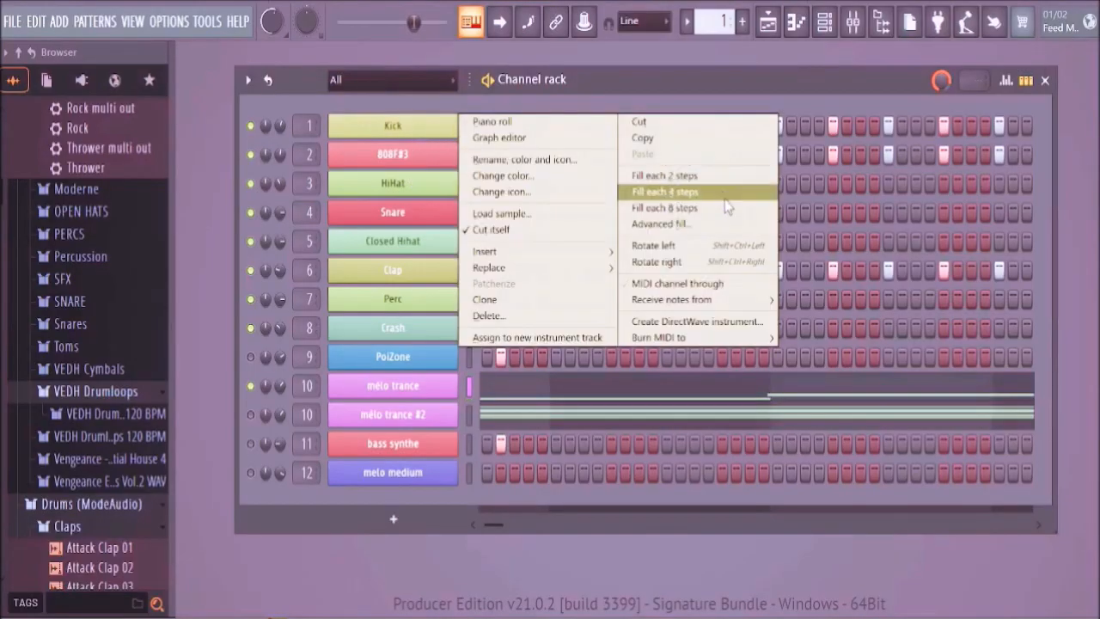
click(719, 195)
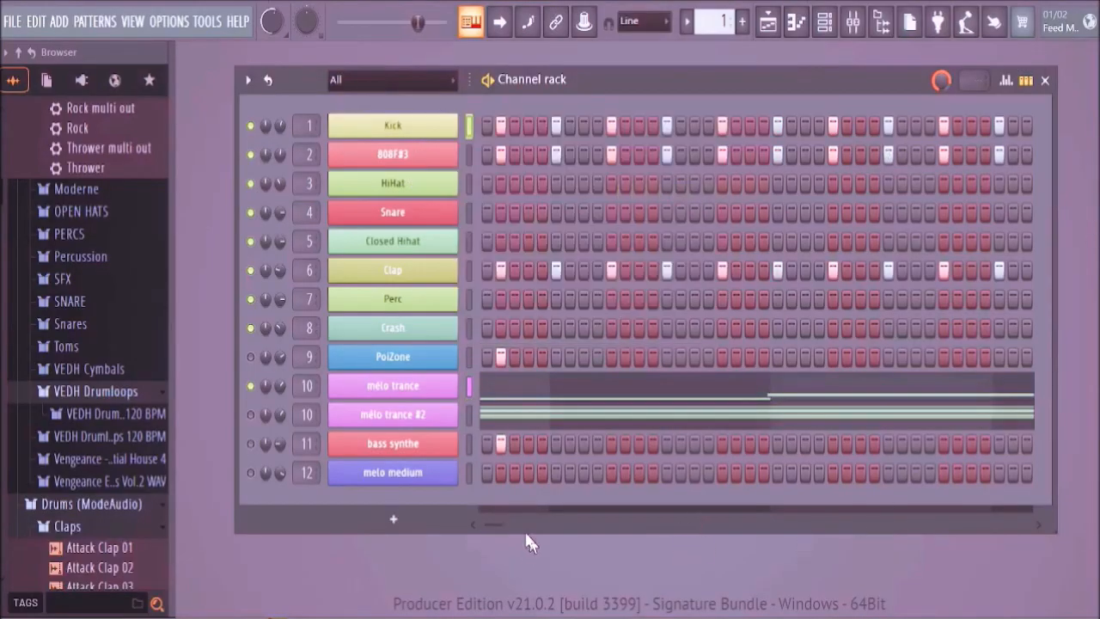
drag(503, 531, 464, 531)
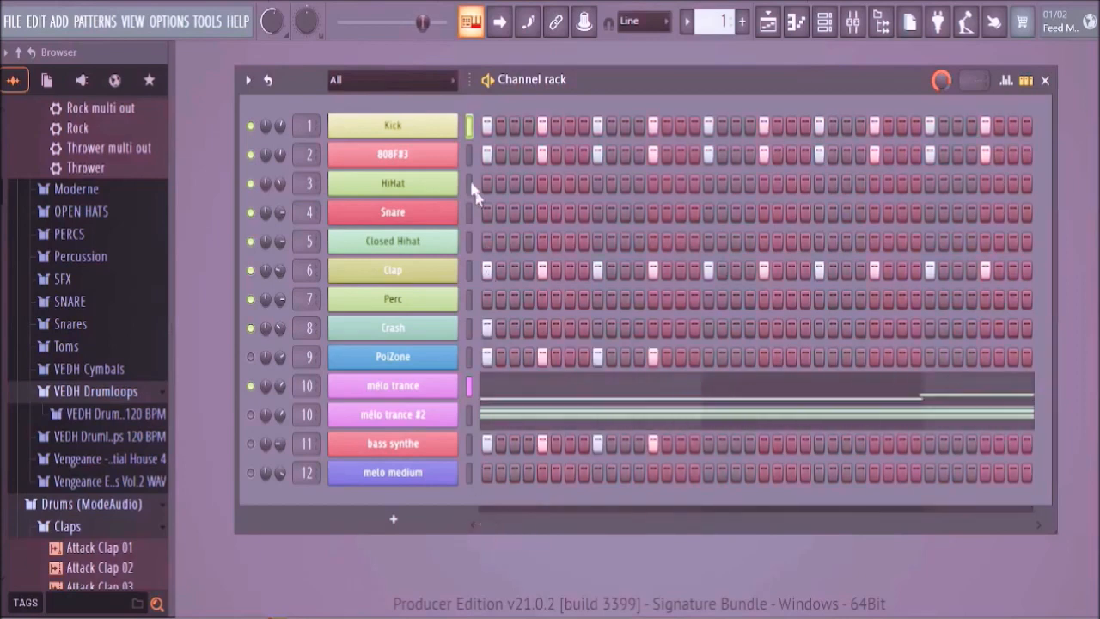
right_click(429, 161)
click(679, 220)
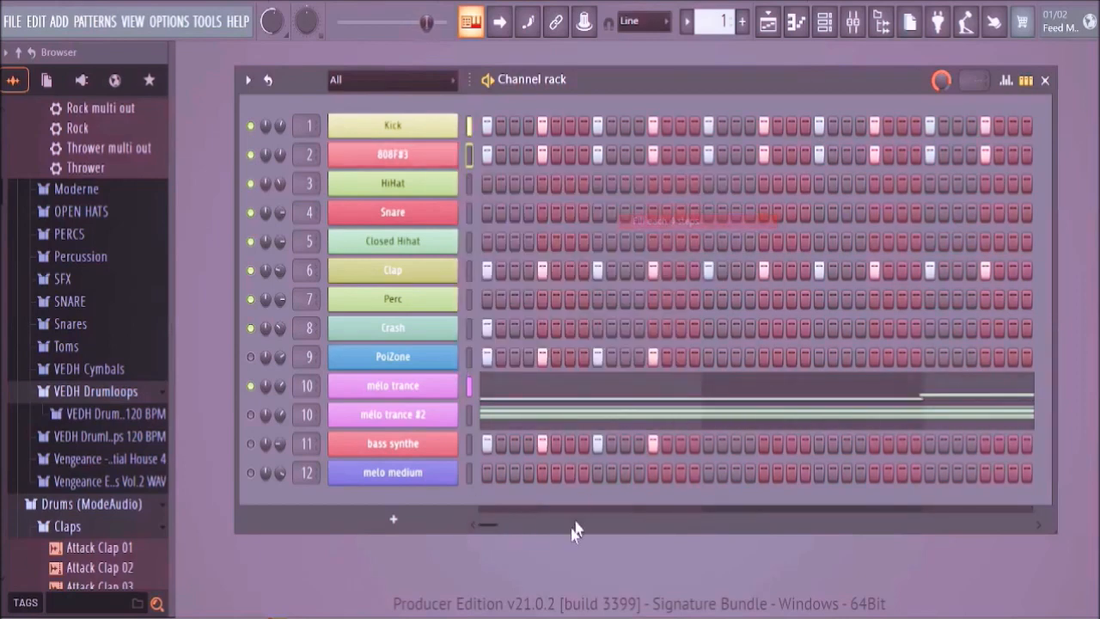
- Add one extra Kick hit and one extra 808F#3 hit directly after their last filled steps at the end of the pattern
drag(493, 527, 724, 537)
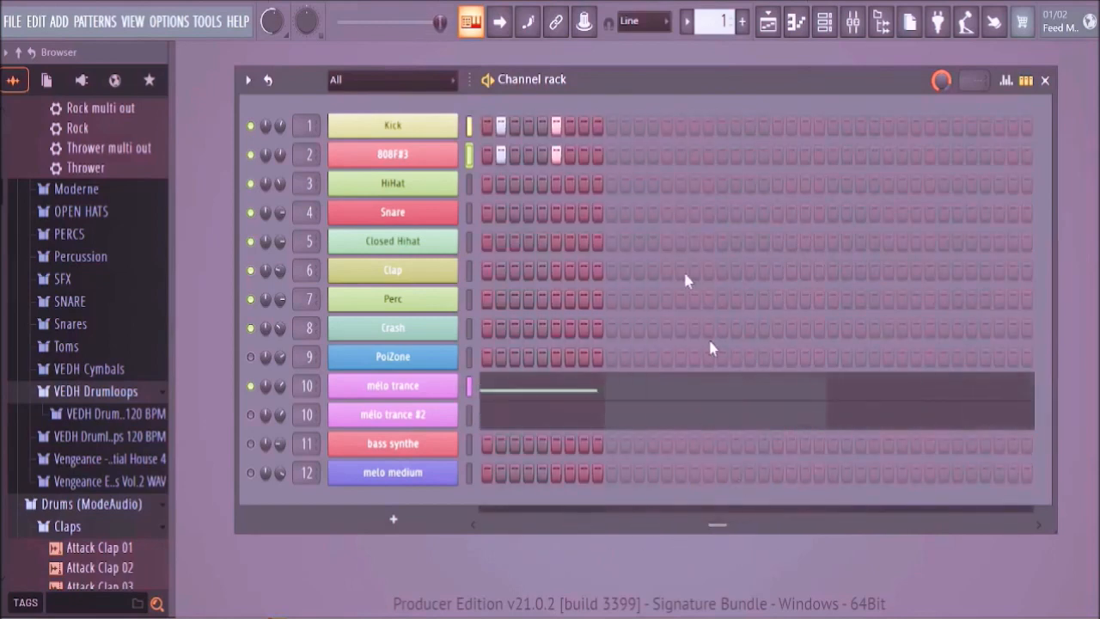
click(569, 127)
click(569, 154)
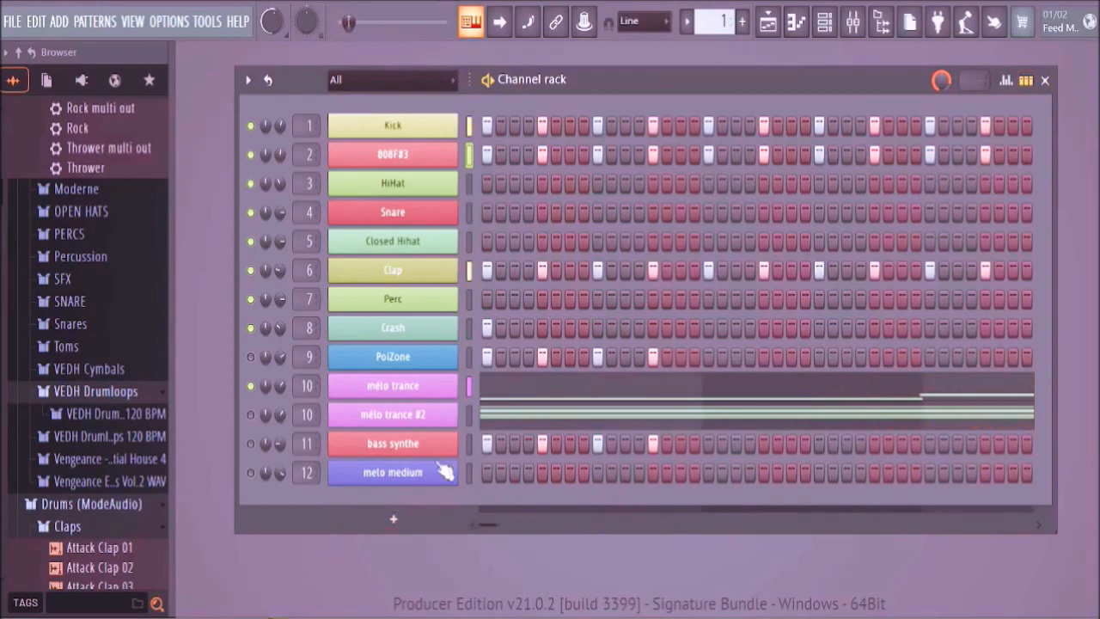
- Delete the mélo trance #2 channel from the channel rack
right_click(424, 415)
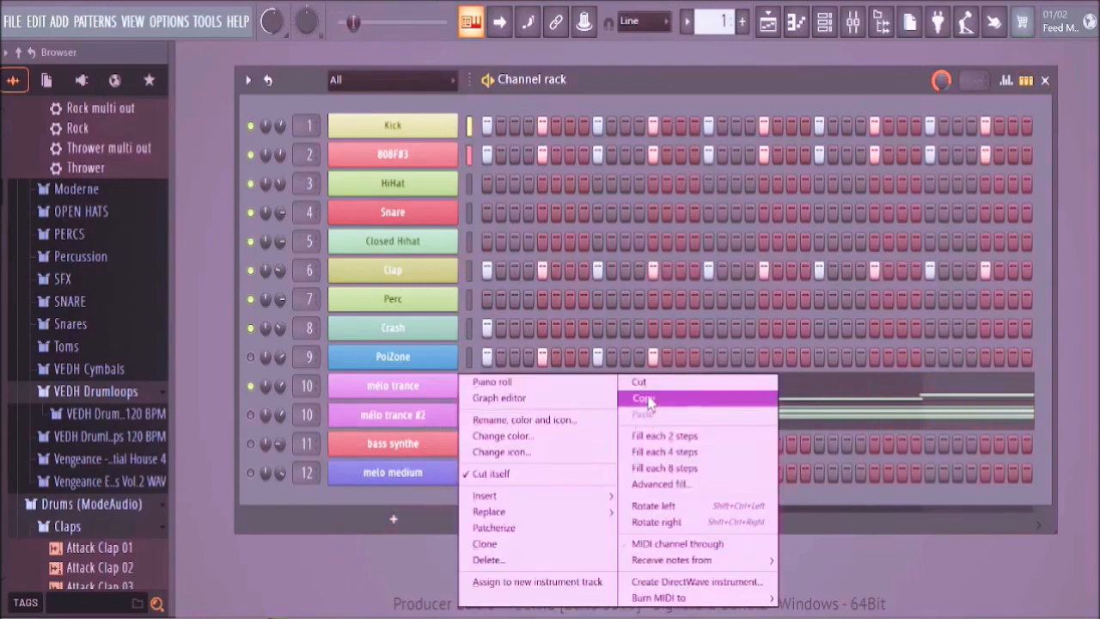
click(293, 557)
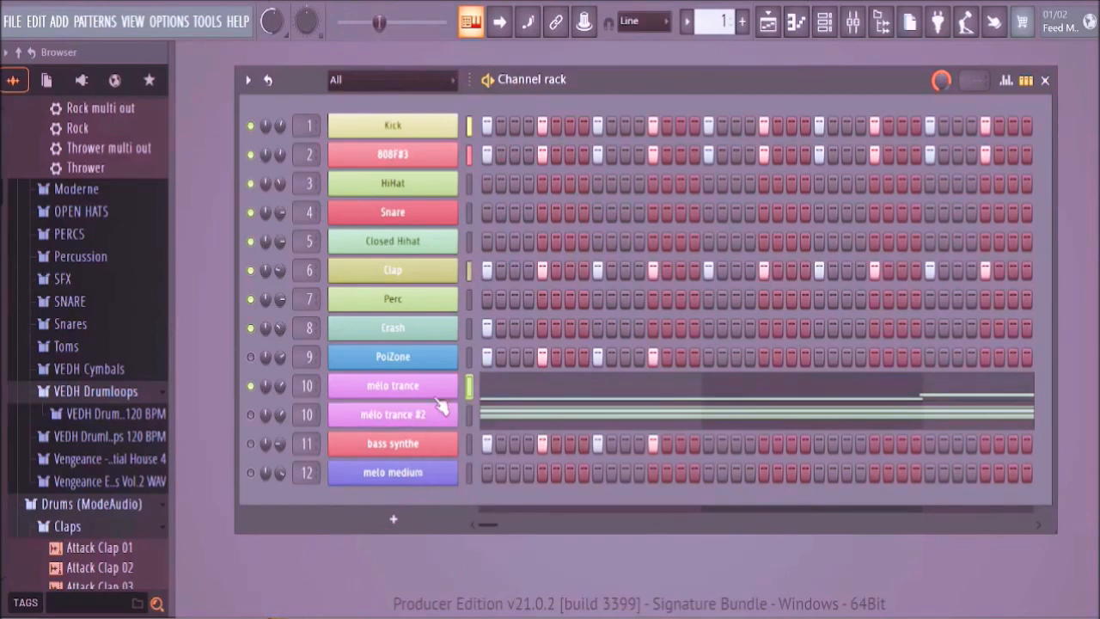
right_click(439, 422)
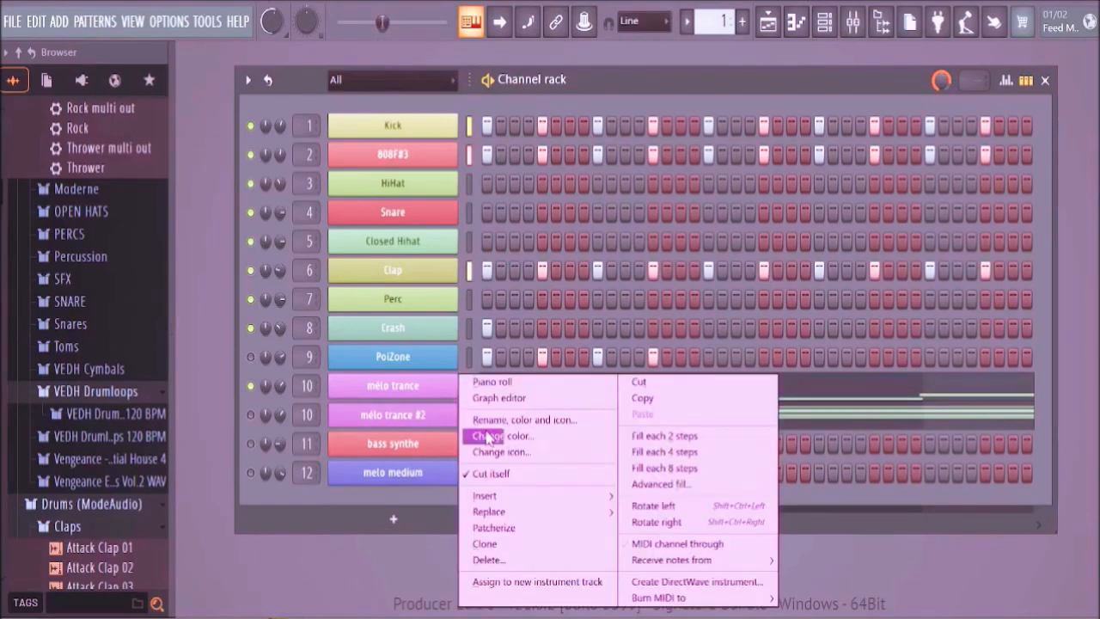
click(507, 560)
click(619, 369)
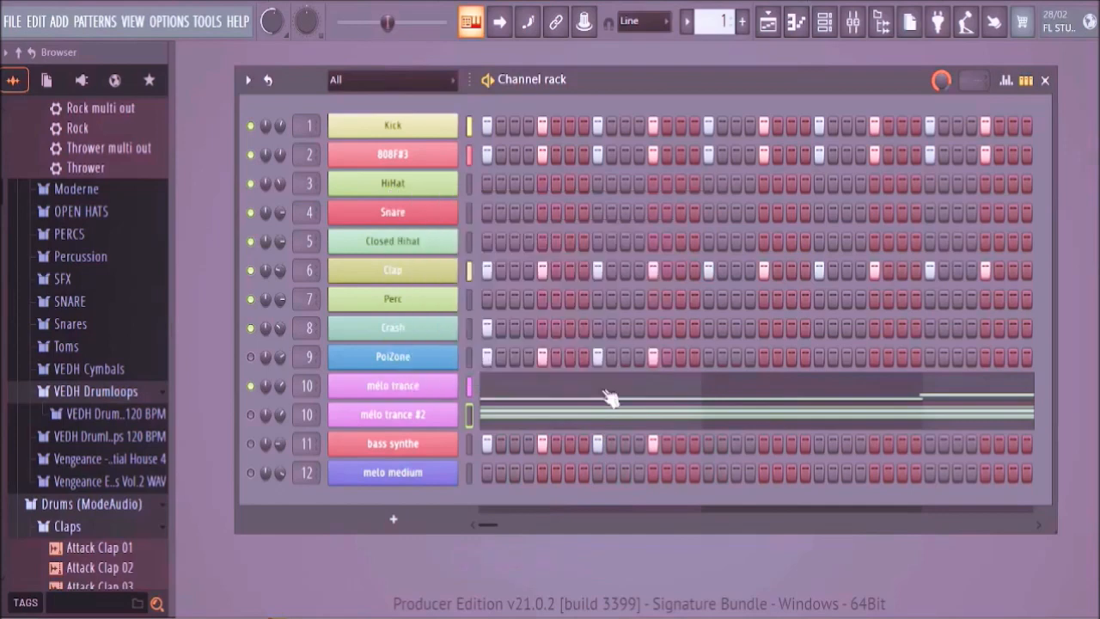
- Save the project under its existing file name
click(19, 22)
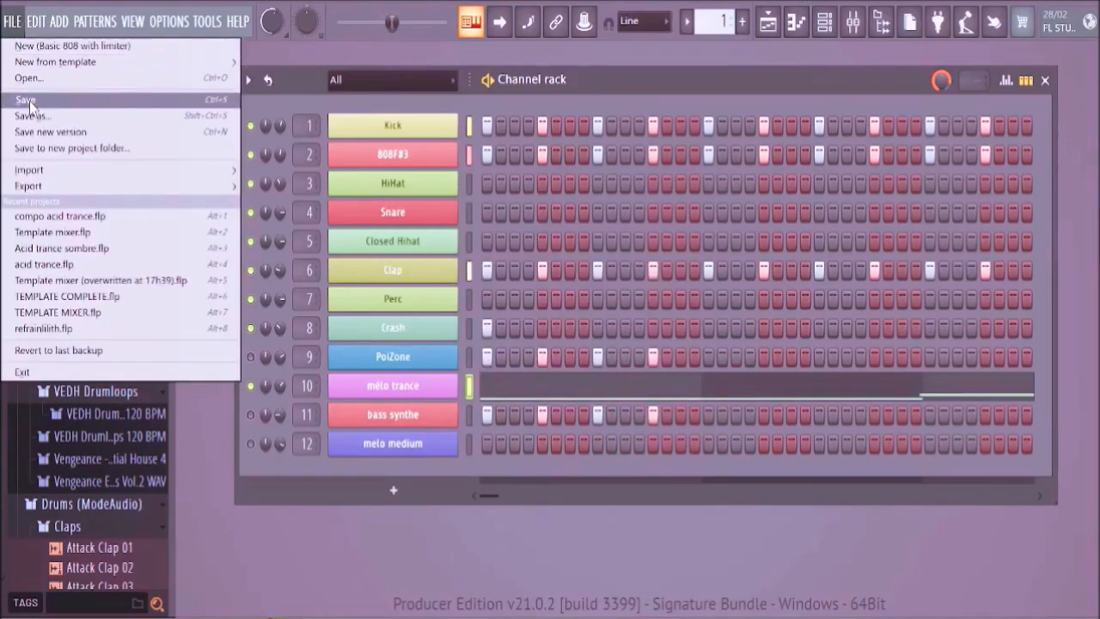
click(26, 97)
click(693, 404)
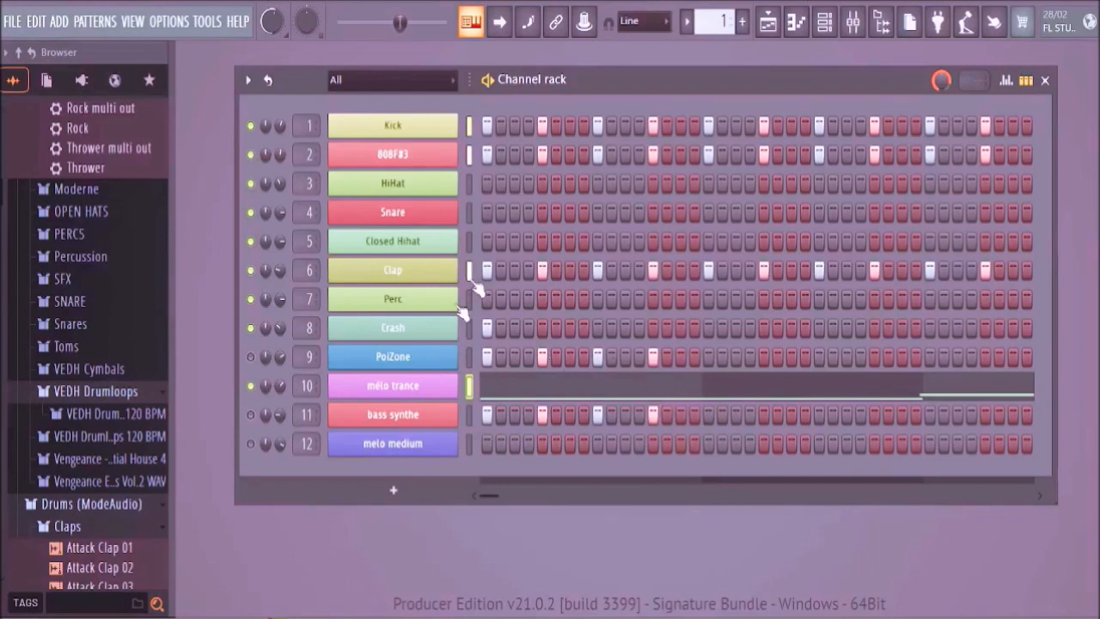
- Fill the Clap channel every four steps and the HiHat channel every two steps
right_click(434, 297)
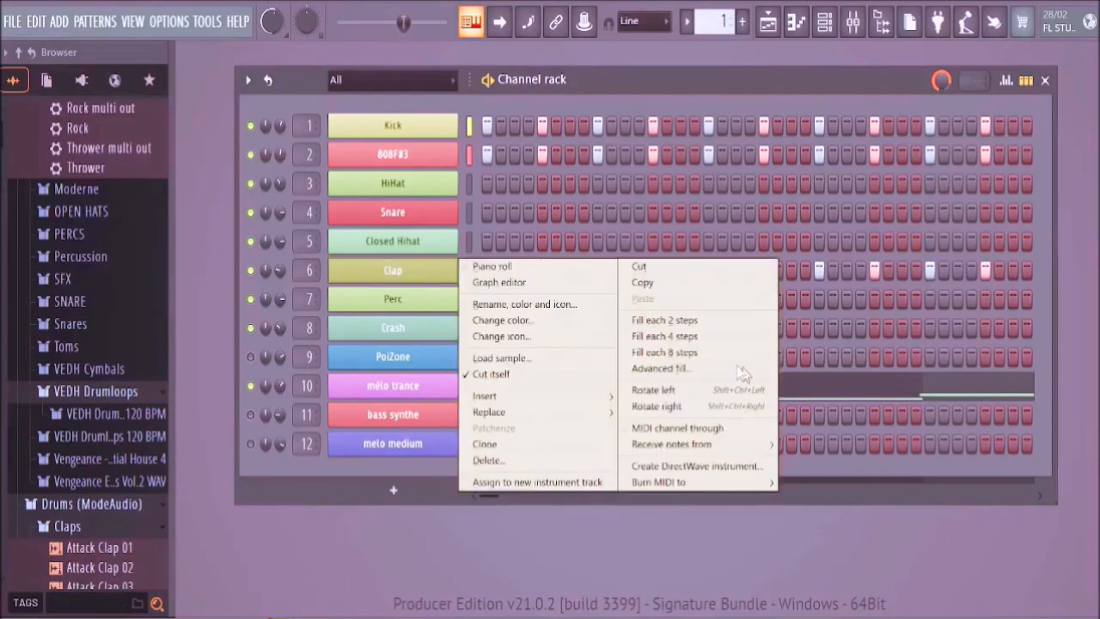
click(666, 337)
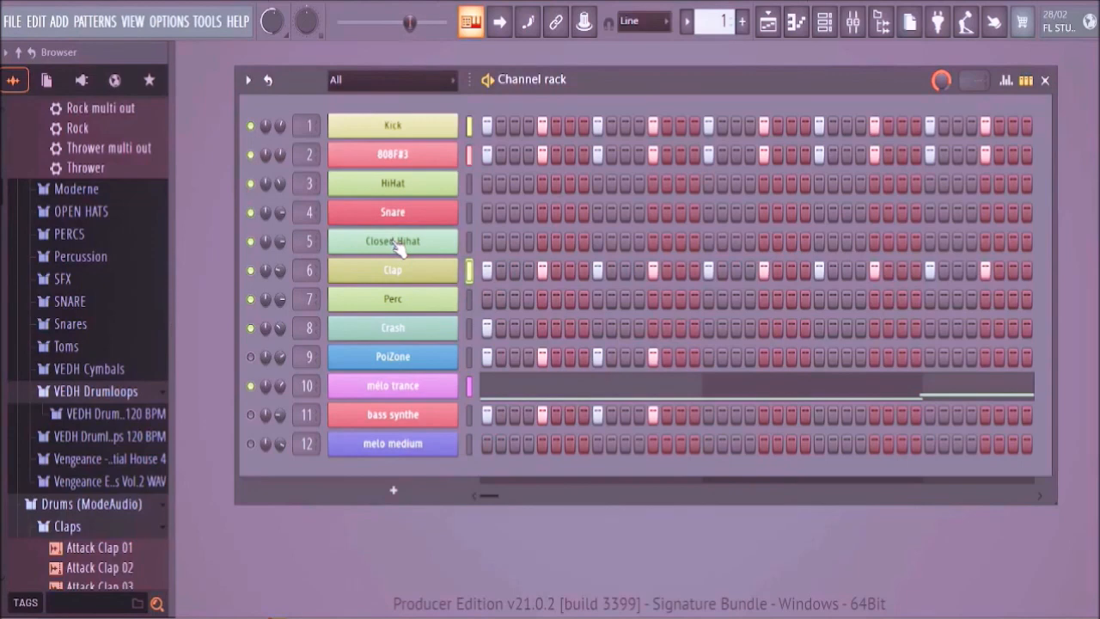
right_click(415, 188)
click(677, 237)
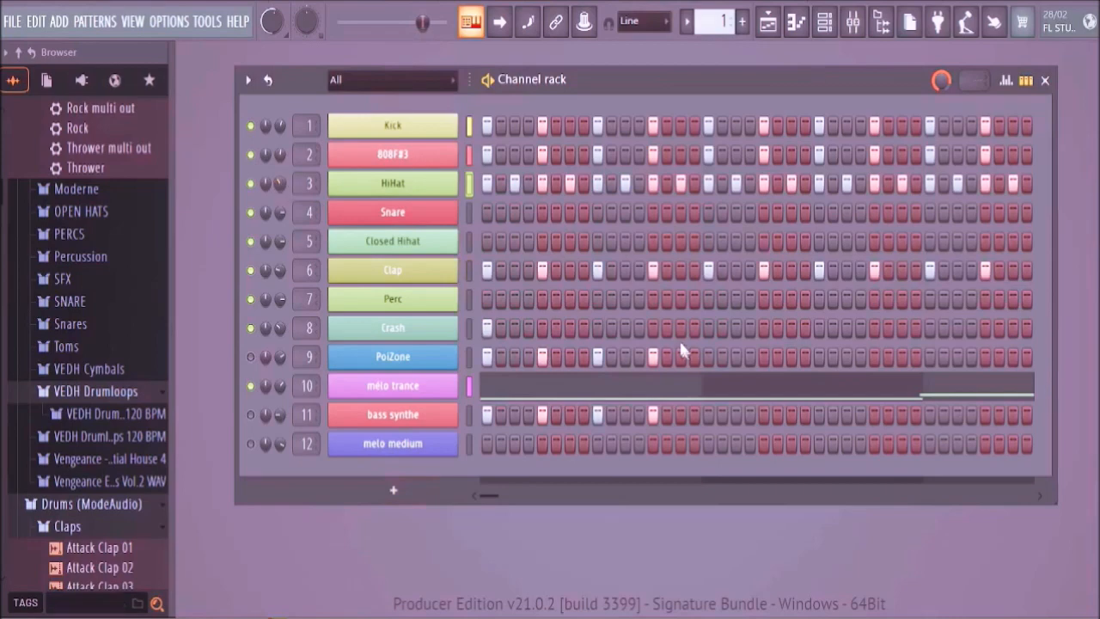
- Remove every second Clap hit through the end of the pattern, leaving one clap every eight steps
click(653, 270)
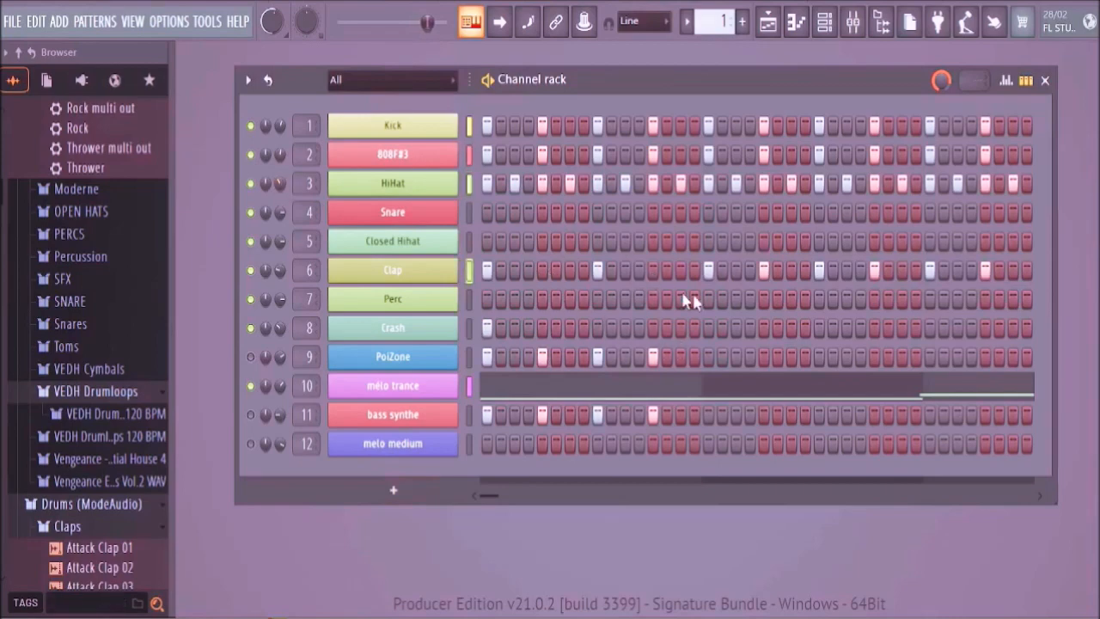
click(764, 272)
click(872, 271)
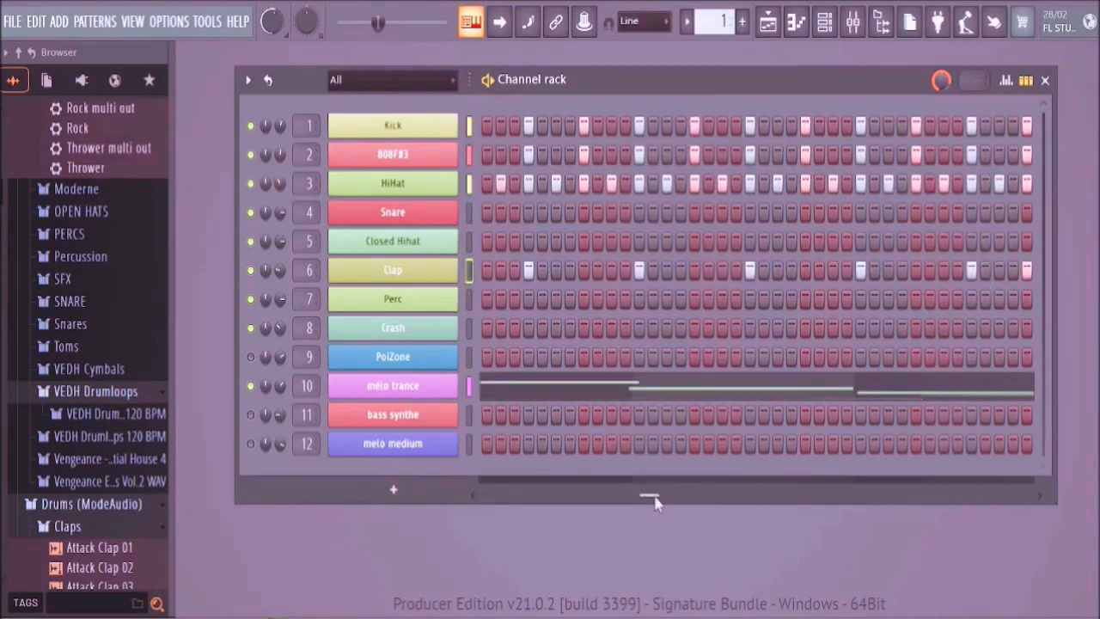
drag(655, 498, 671, 504)
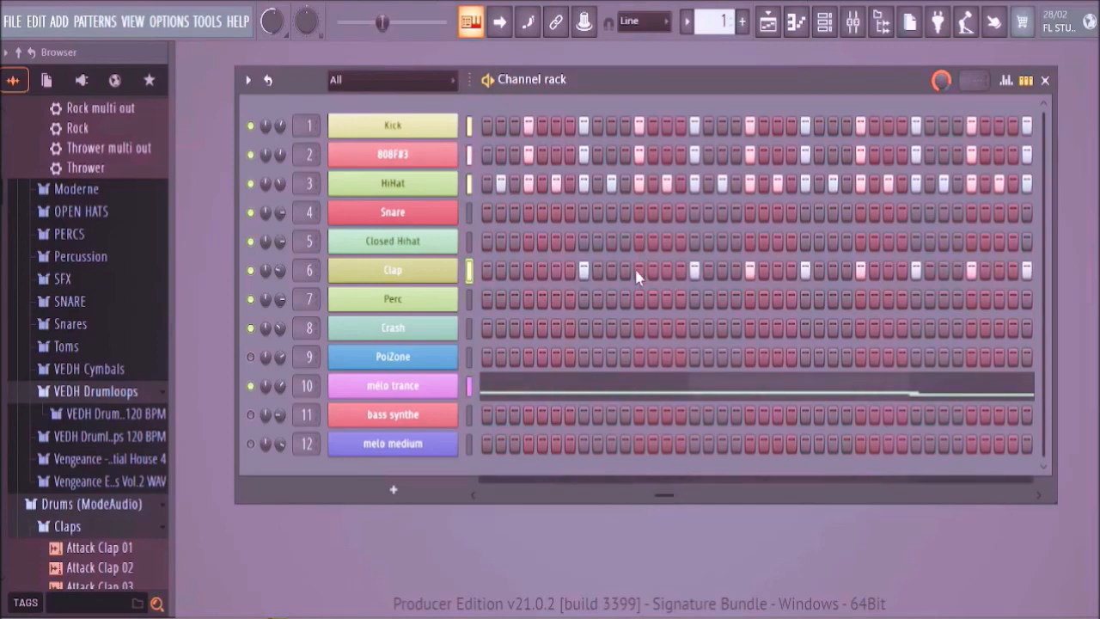
click(859, 271)
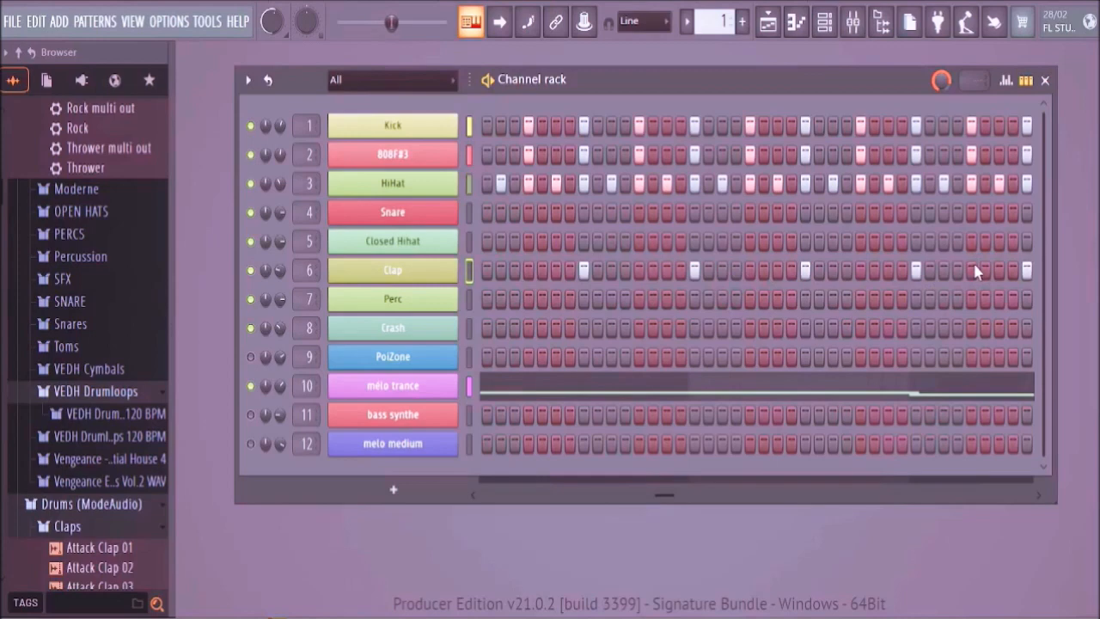
drag(667, 496, 705, 488)
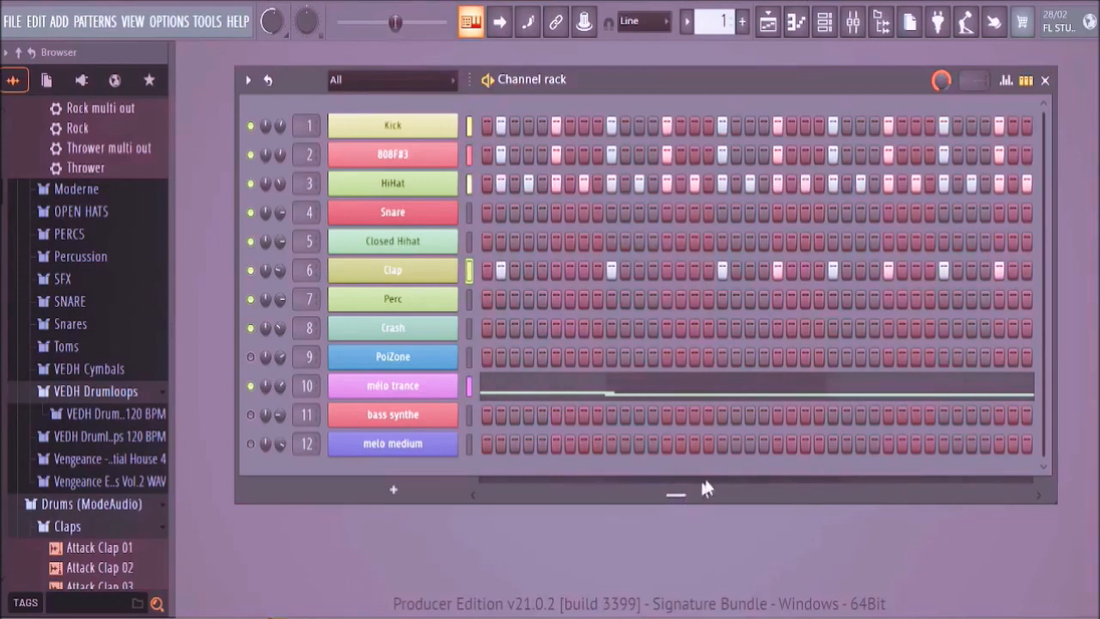
click(888, 270)
click(998, 271)
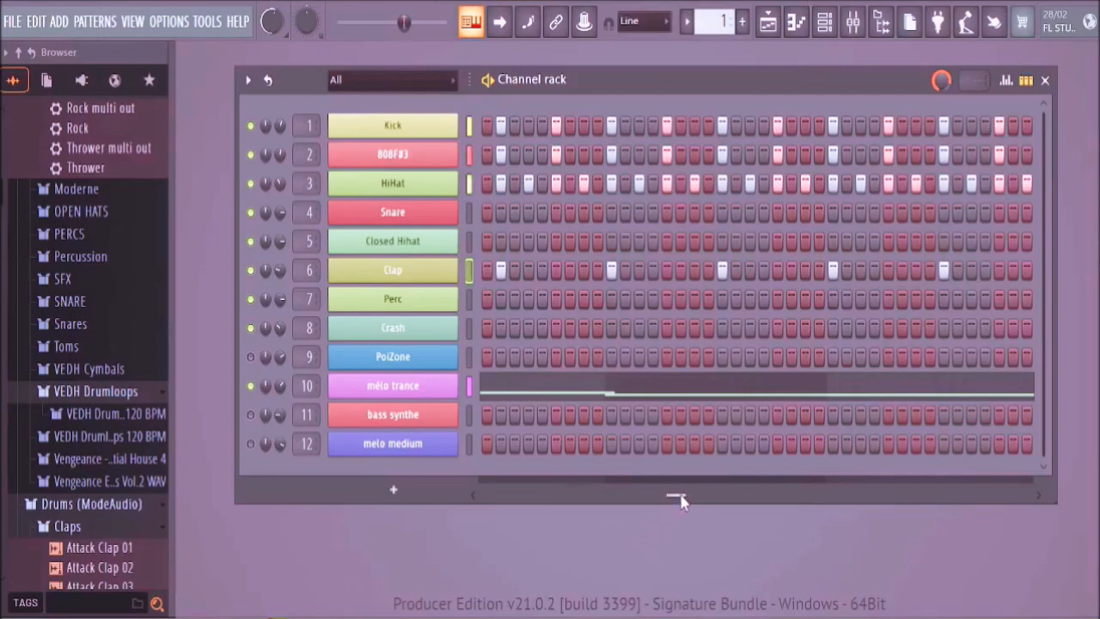
drag(679, 499, 698, 497)
click(599, 272)
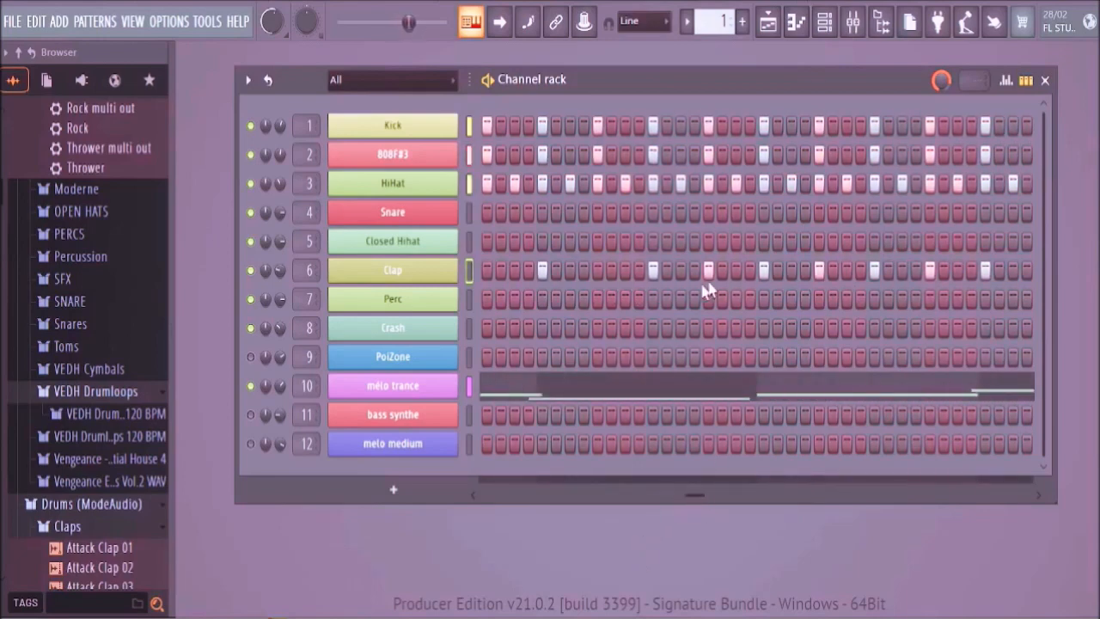
click(820, 271)
click(930, 272)
drag(698, 499, 707, 498)
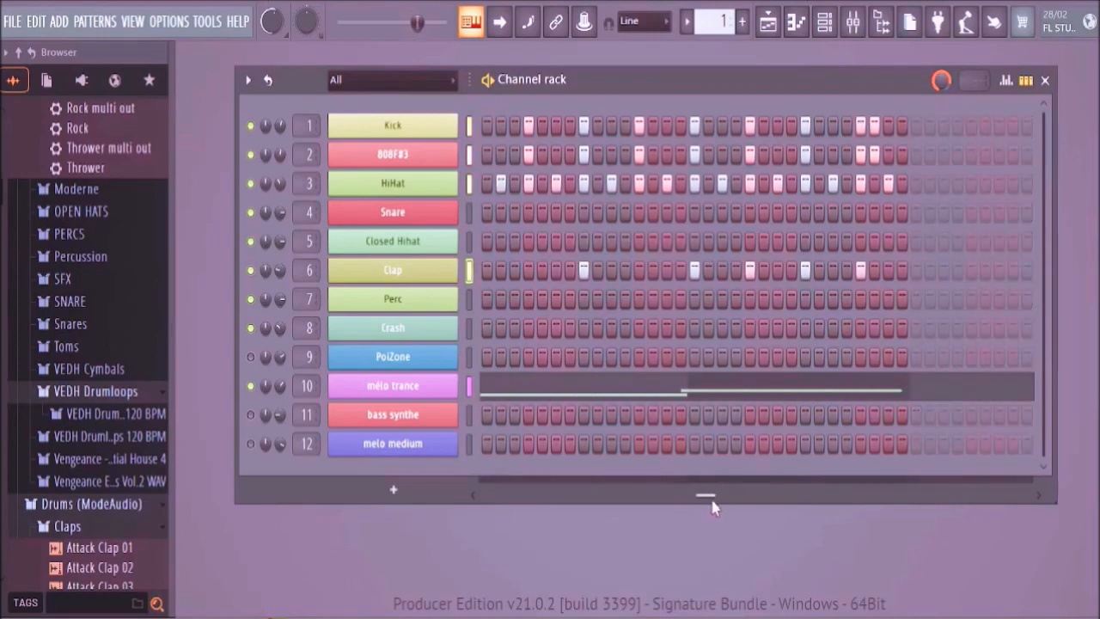
click(806, 272)
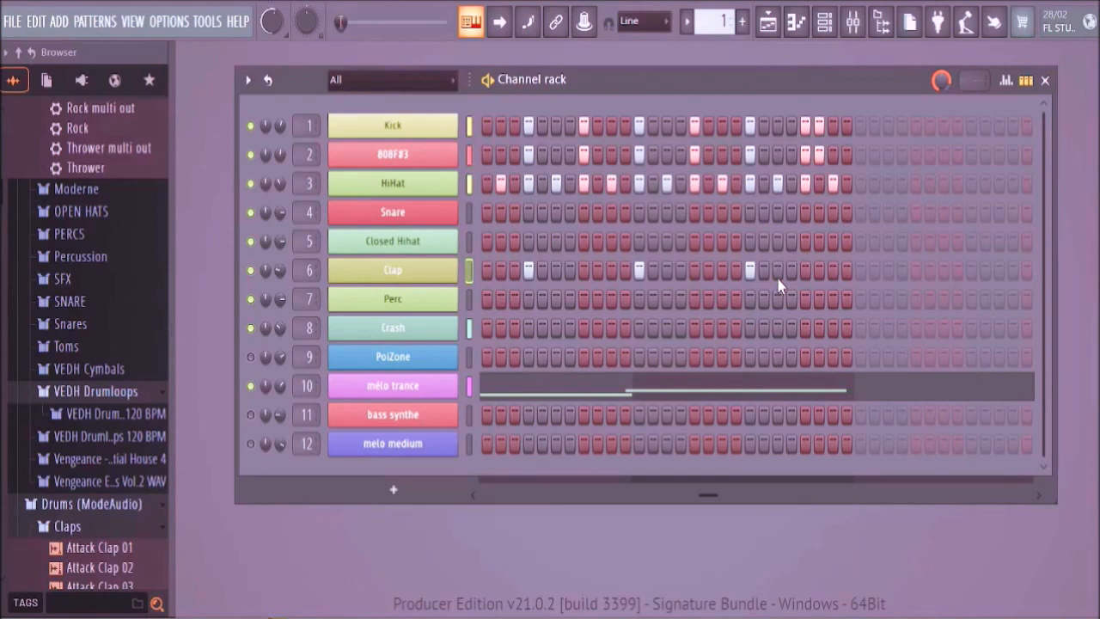
- Fill the Snare channel every eight steps and raise its volume slightly
drag(708, 499, 486, 497)
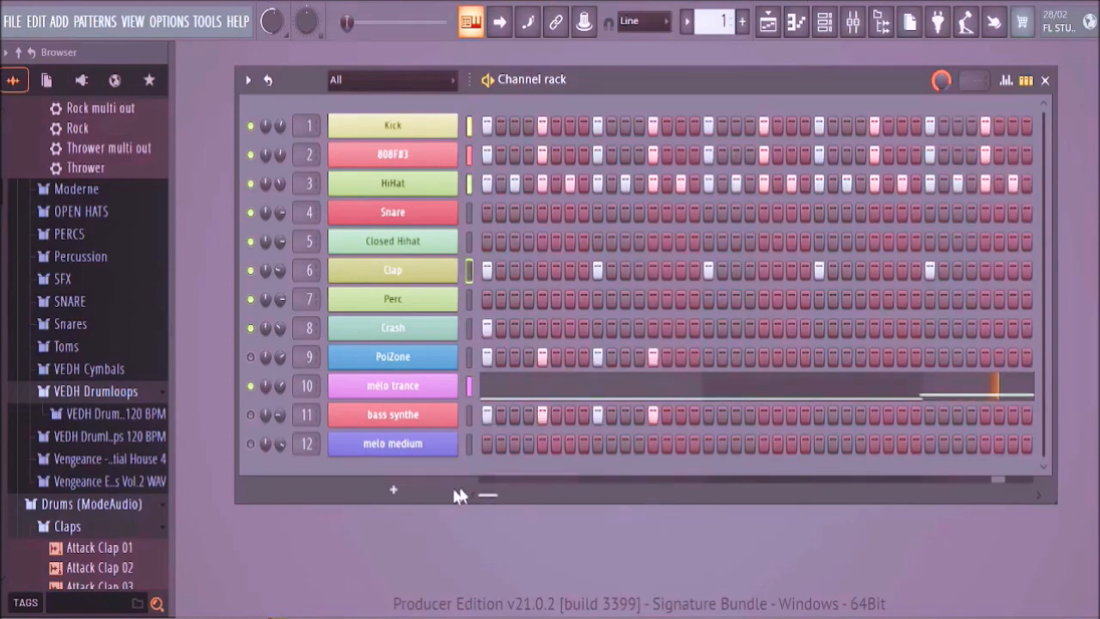
right_click(417, 215)
click(649, 297)
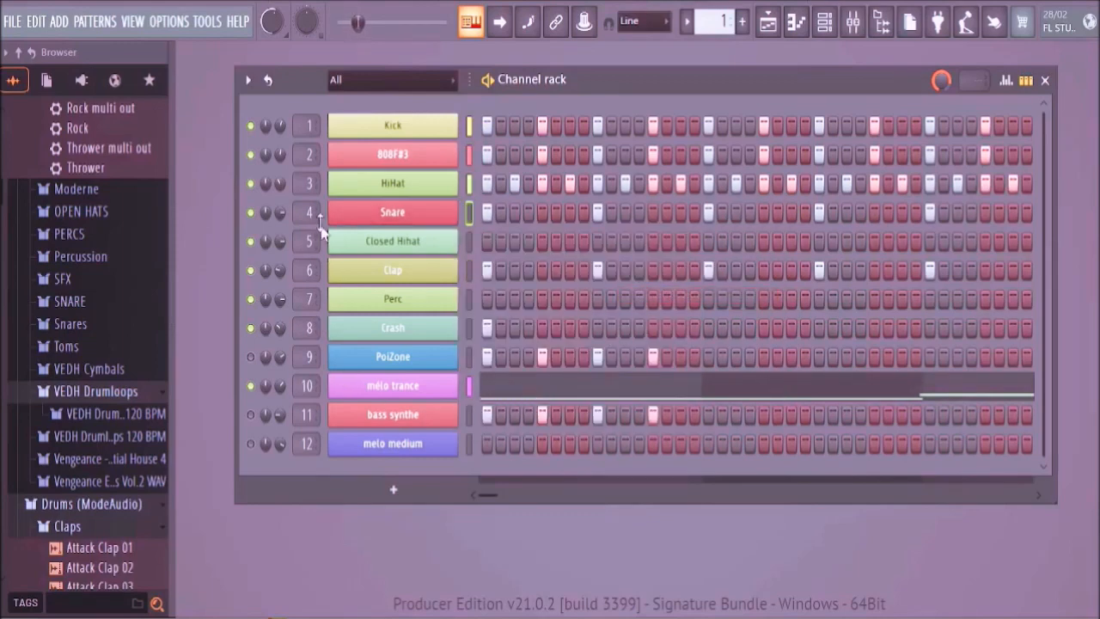
drag(281, 213, 281, 205)
- Fill the Perc channel with a hit every four steps
right_click(388, 303)
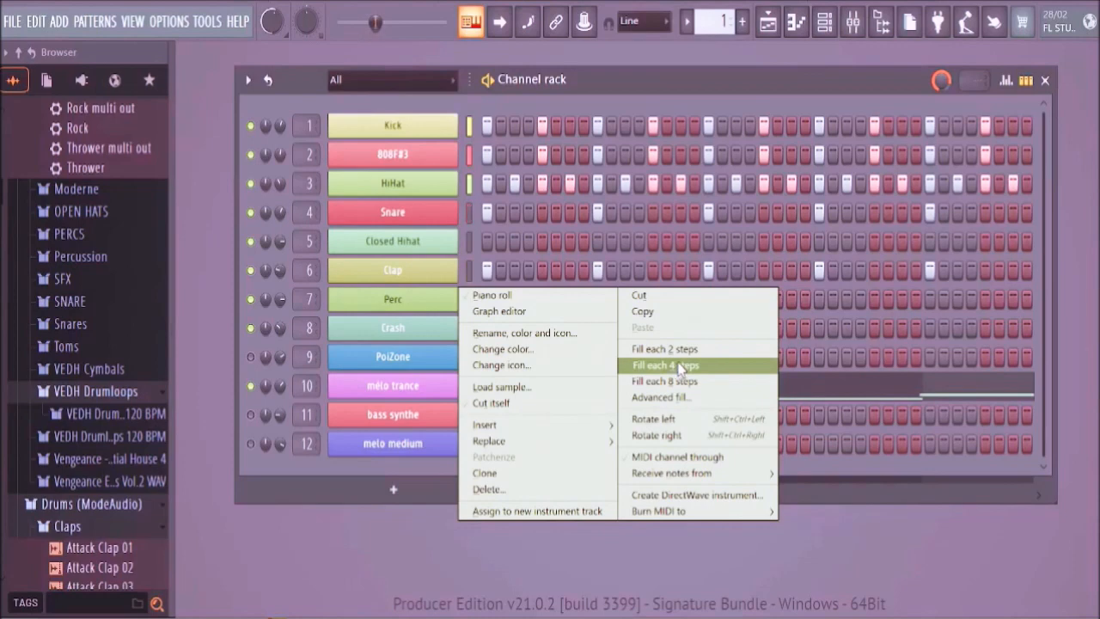
click(671, 364)
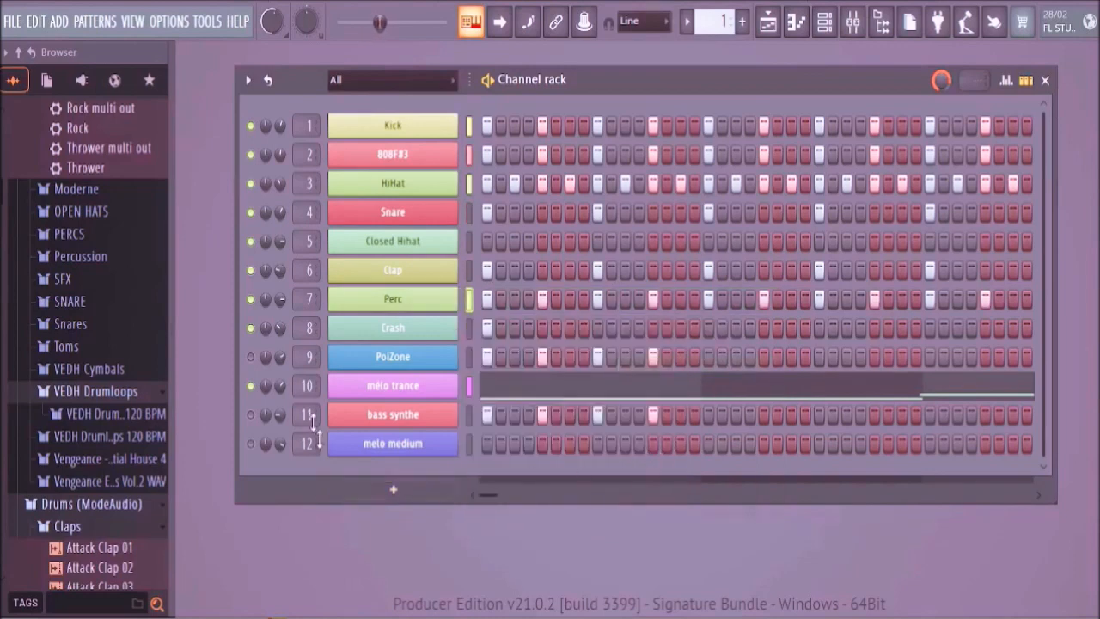
- Preview the Attack Clap 06 sample from the Drums (ModeAudio) Claps folder and load it into the Clap channel
scroll(99, 280, up, 8)
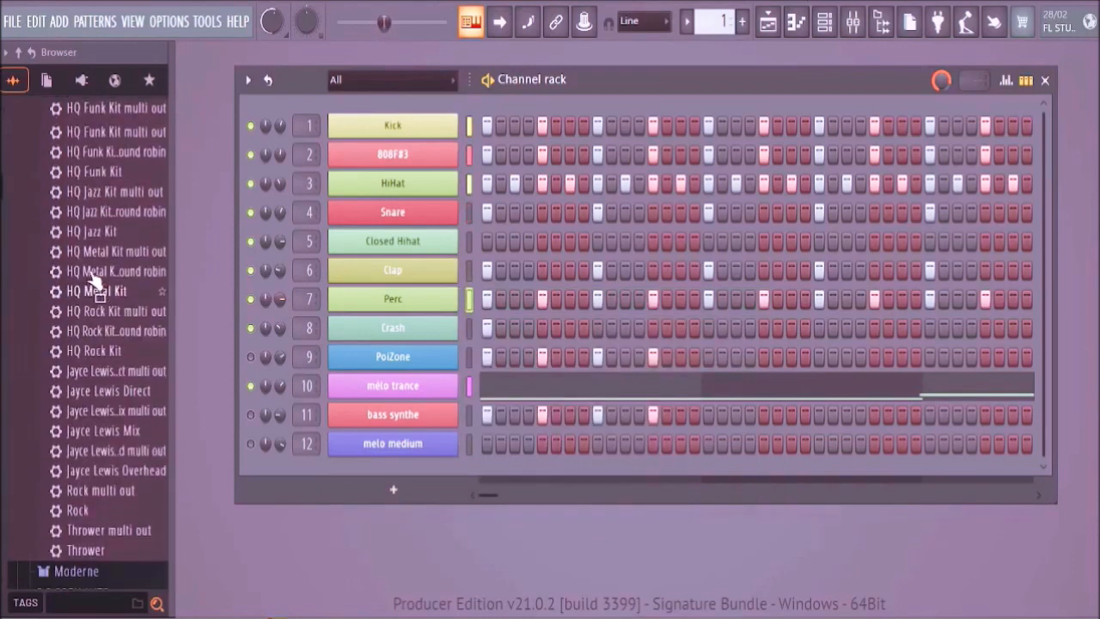
scroll(101, 282, down, 10)
click(93, 286)
scroll(103, 310, down, 5)
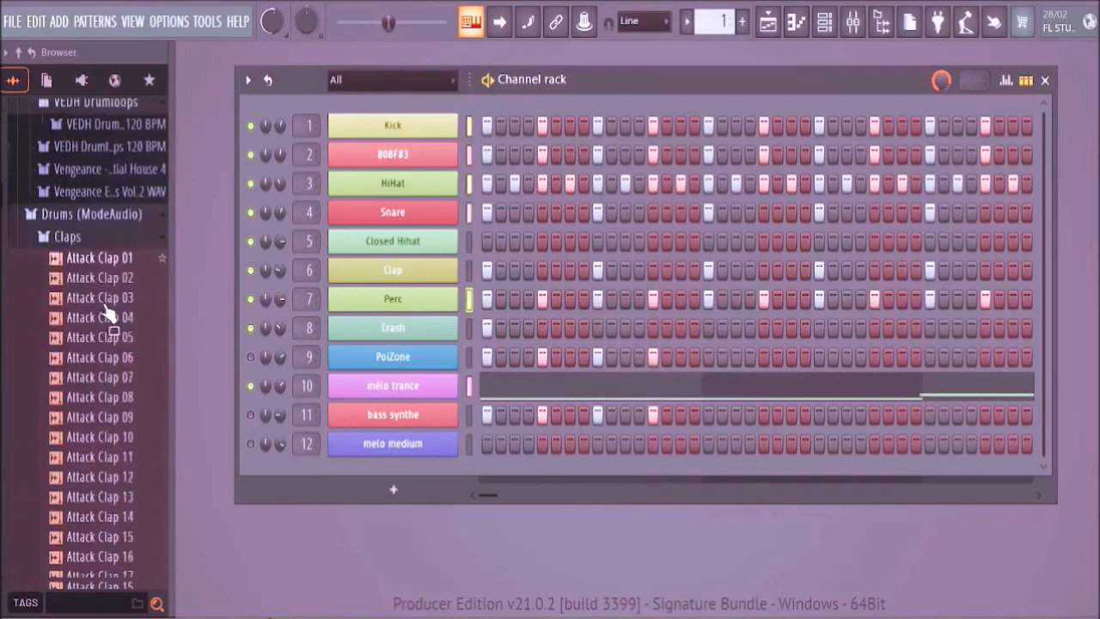
scroll(107, 305, up, 2)
click(115, 291)
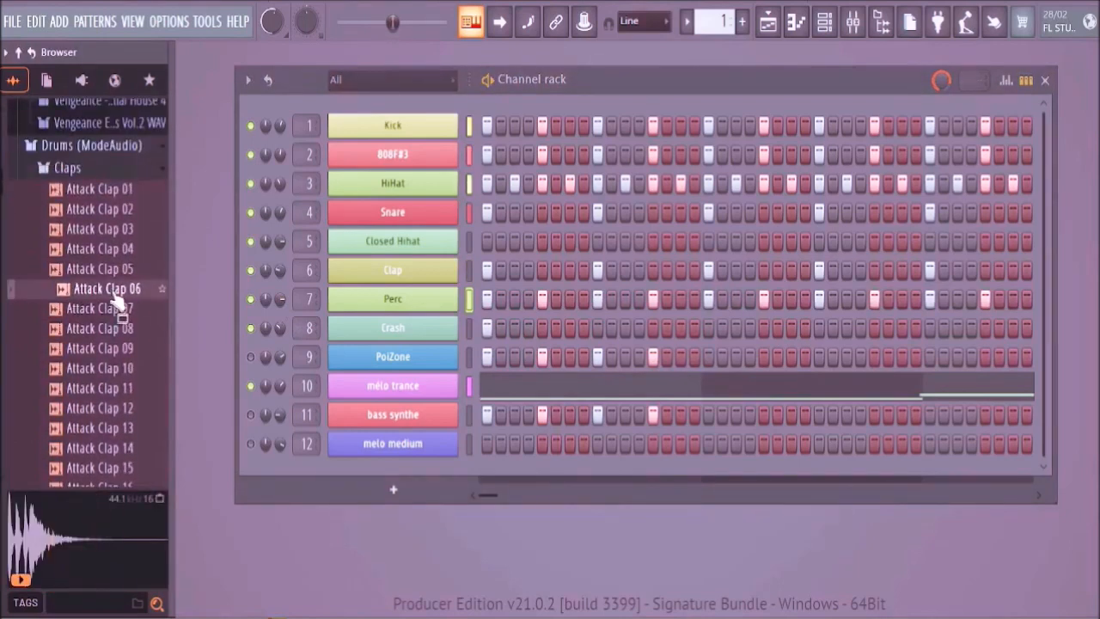
drag(120, 297, 425, 271)
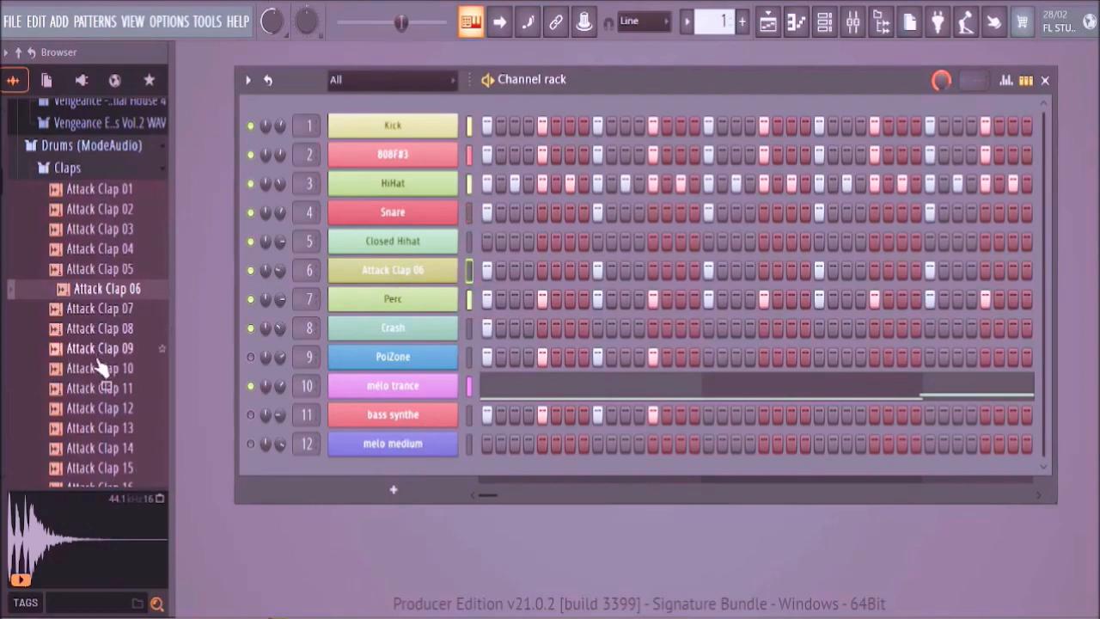
- Load Attack Clap 09 into the clap channel, and preview CleanClapSnare samples to load Volt CleanClapSnare 03 into the Snare channel
drag(103, 348, 391, 274)
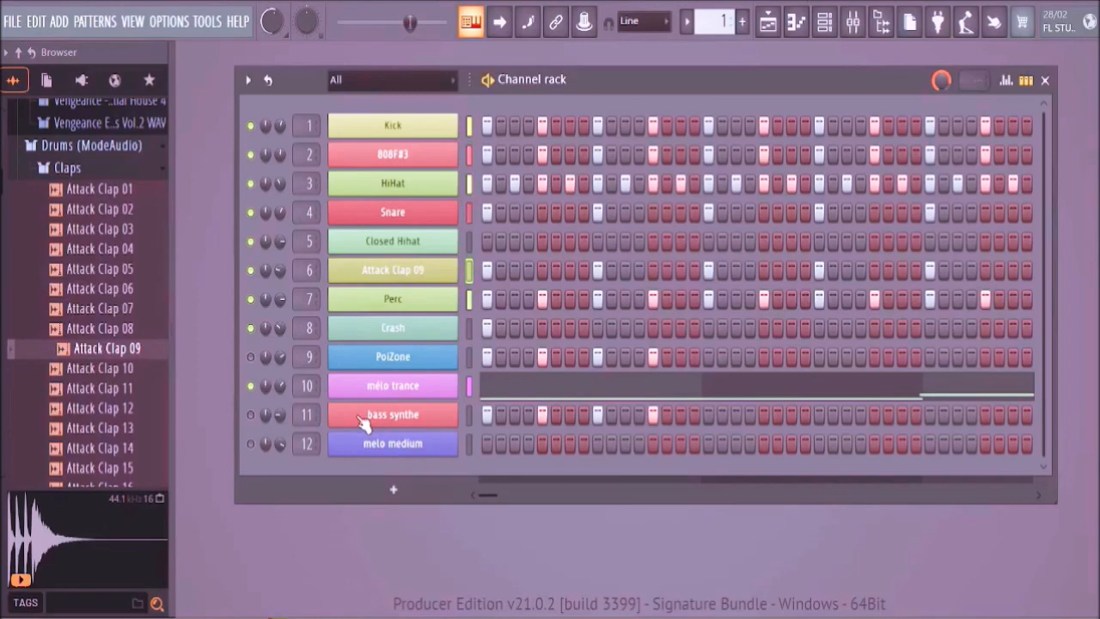
scroll(129, 459, down, 8)
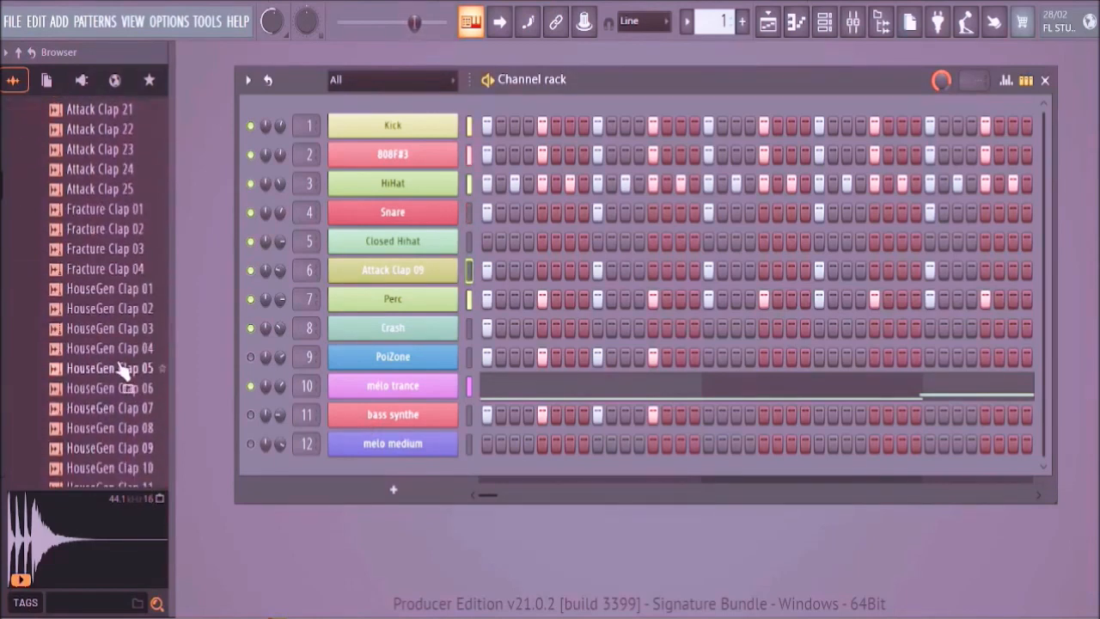
scroll(133, 421, down, 10)
scroll(138, 411, down, 10)
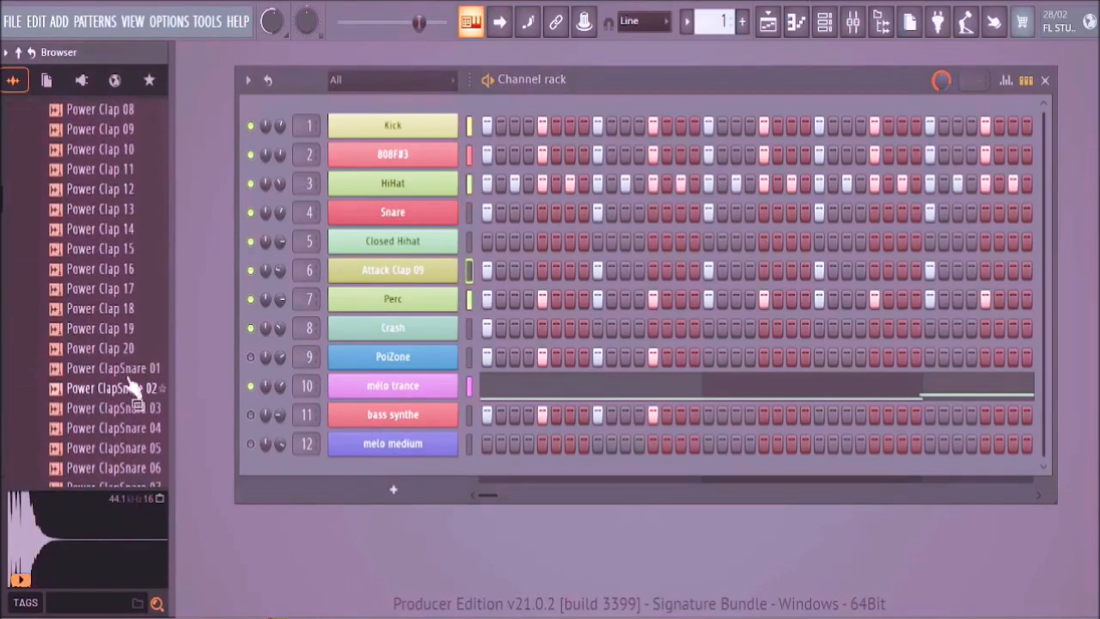
scroll(134, 399, down, 10)
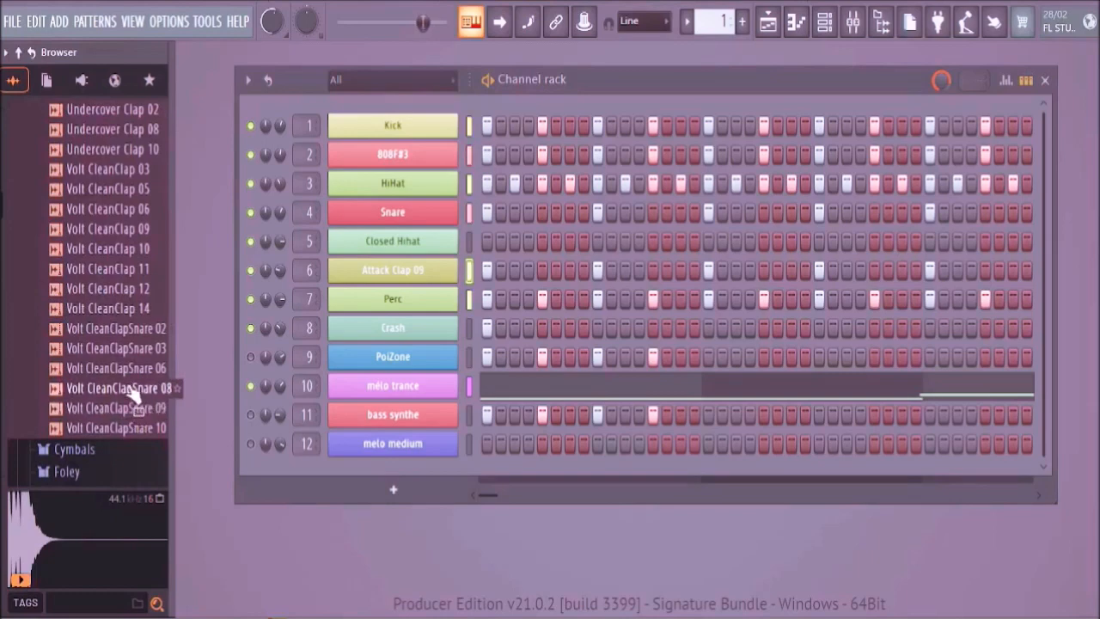
click(134, 389)
click(129, 348)
drag(130, 352, 388, 213)
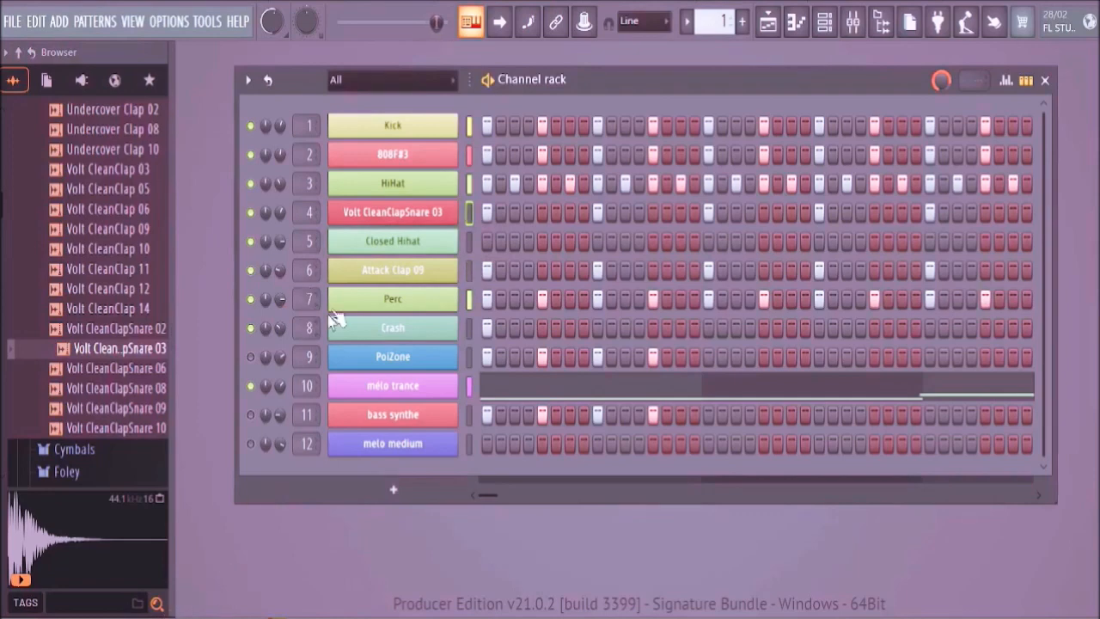
- Rename the Volt CleanClapSnare 03 channel as Snare
right_click(385, 215)
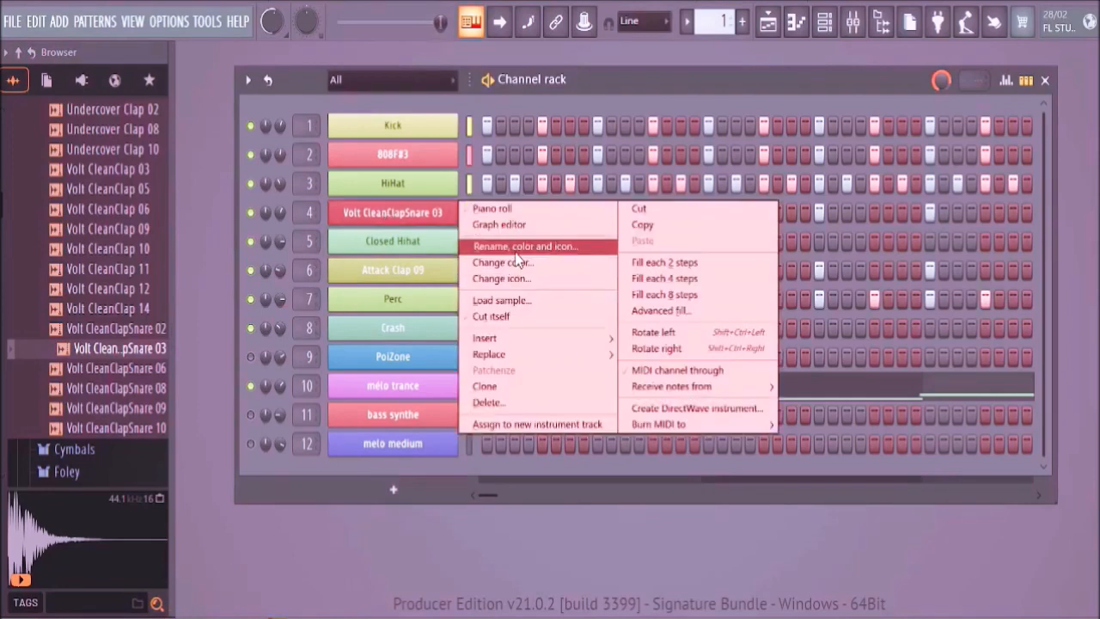
click(515, 247)
drag(430, 221, 392, 223)
key(BackSpace)
key(BackSpace)
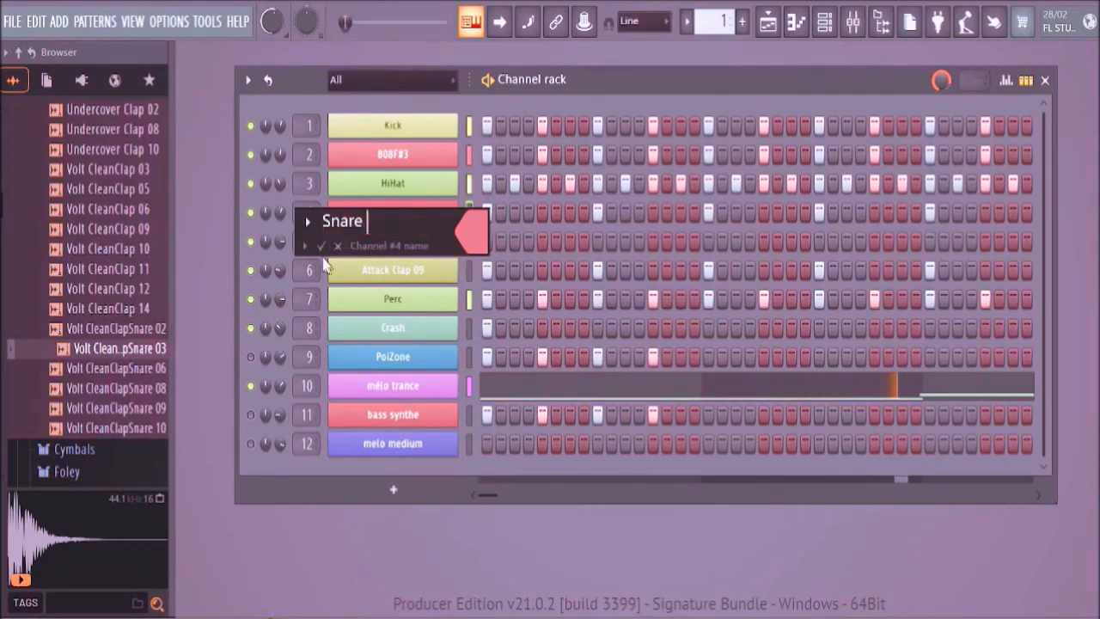
key(Return)
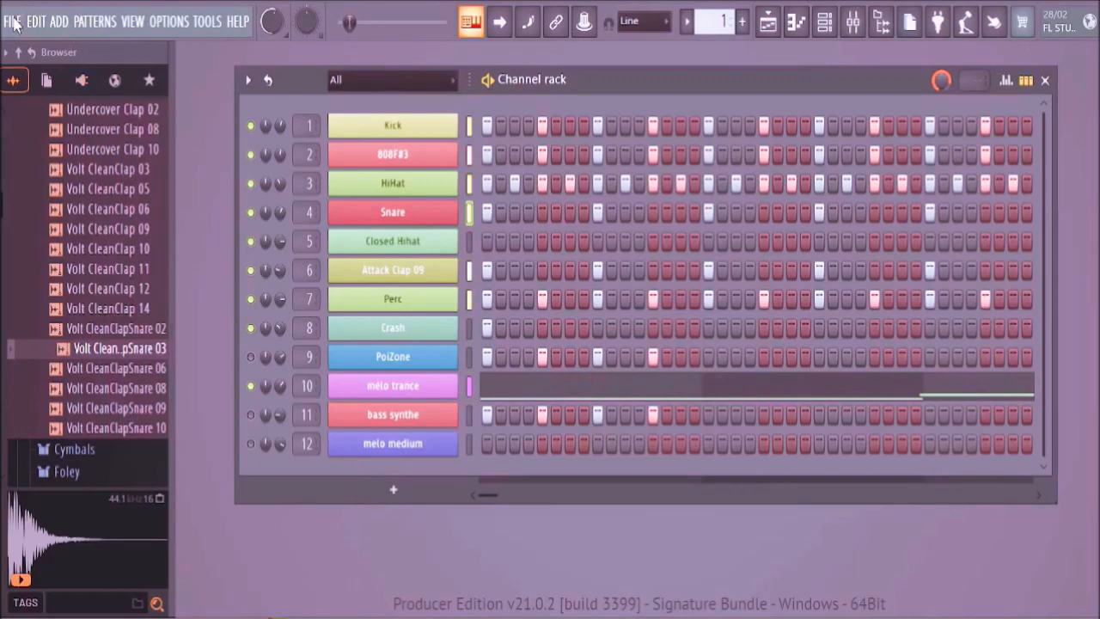
- Save the project, keeping the data stored in the Edison plugin
click(13, 23)
click(43, 115)
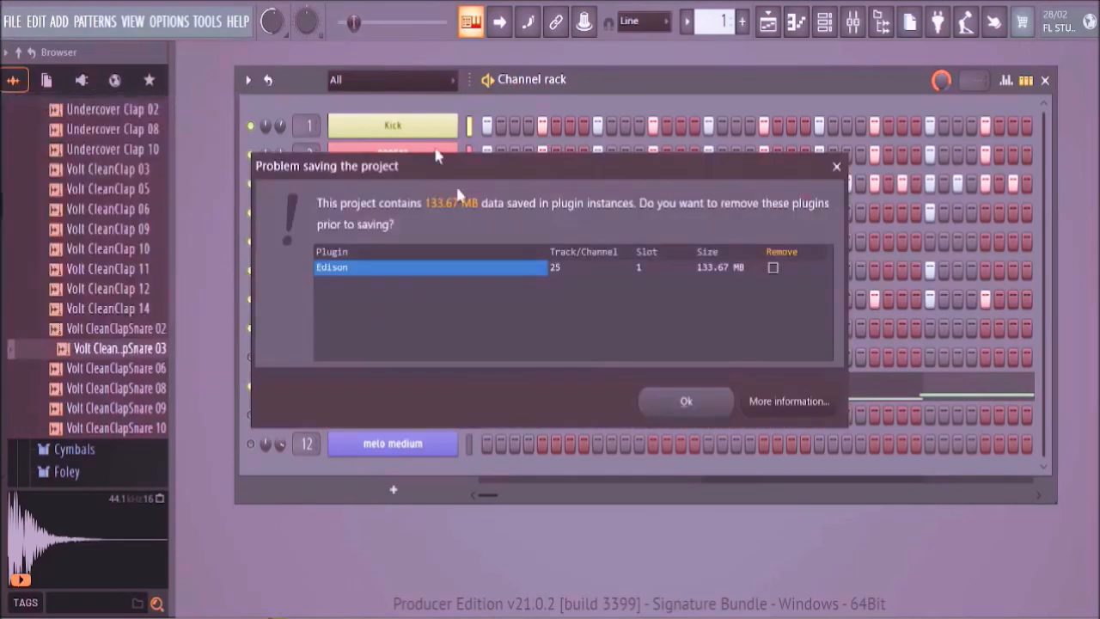
click(668, 405)
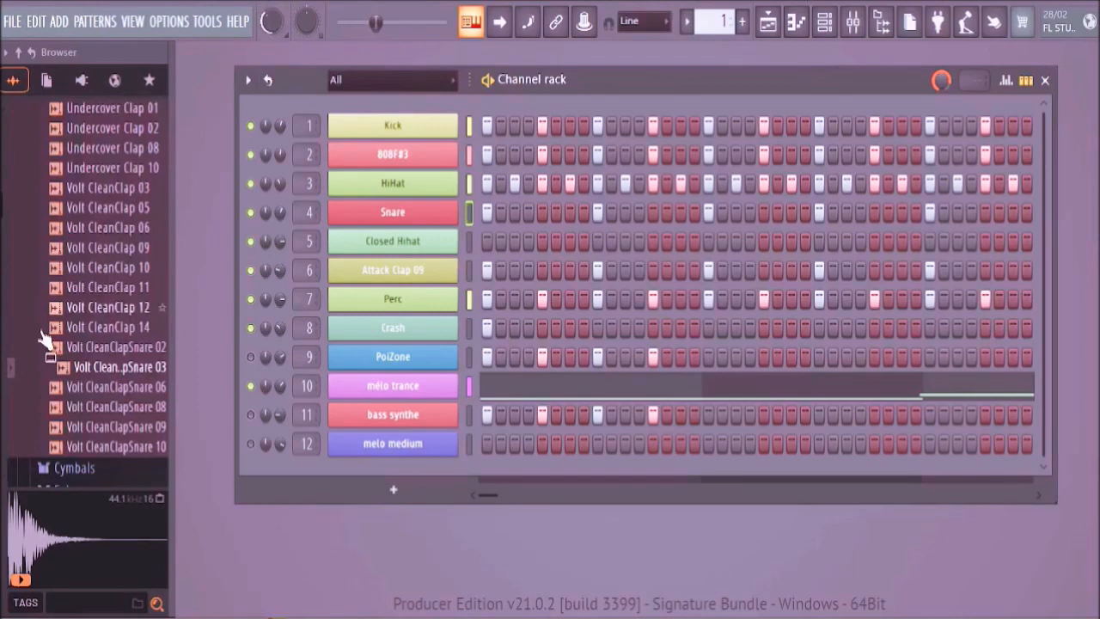
- Preview the Attack Snap 01 to 03 percussion samples and load Attack Snap 03 into the Perc channel
scroll(140, 424, down, 7)
scroll(119, 344, down, 10)
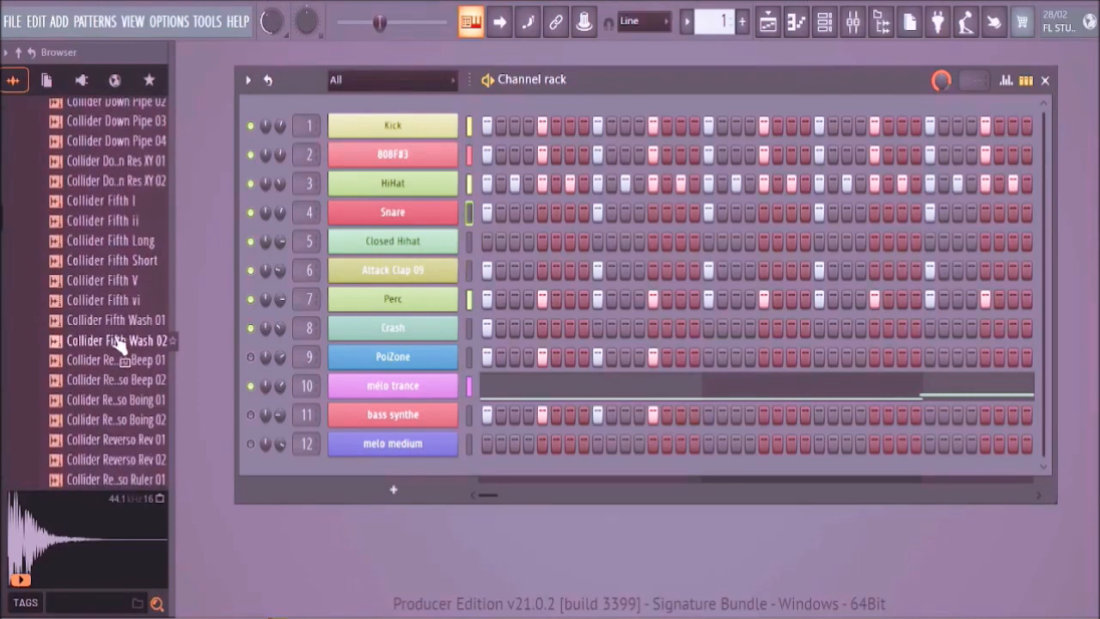
scroll(120, 356, up, 8)
scroll(120, 357, up, 4)
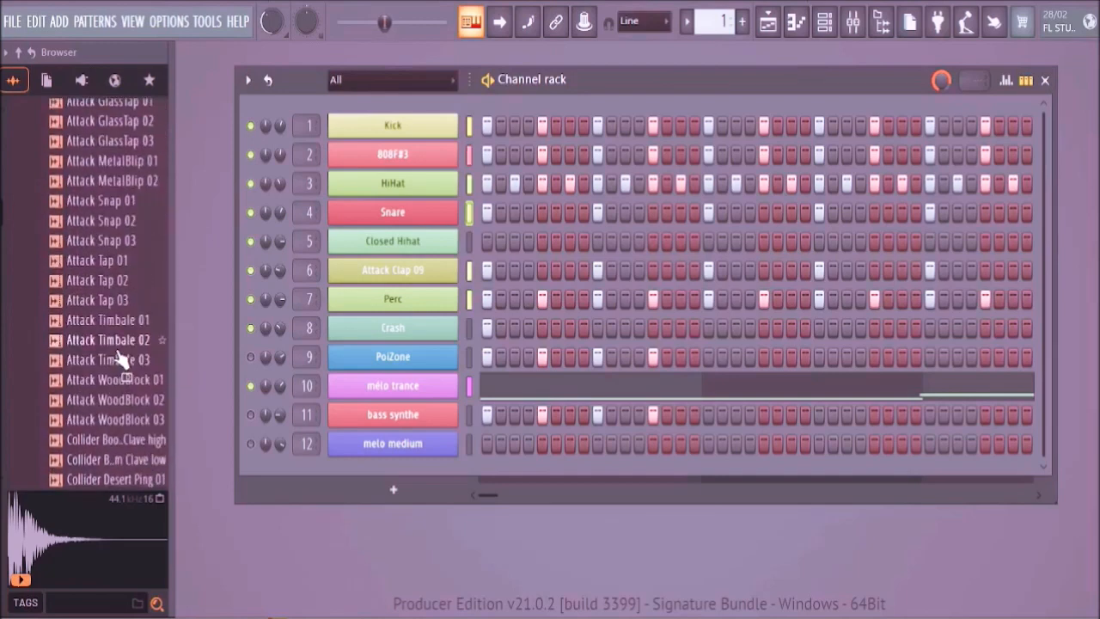
click(112, 206)
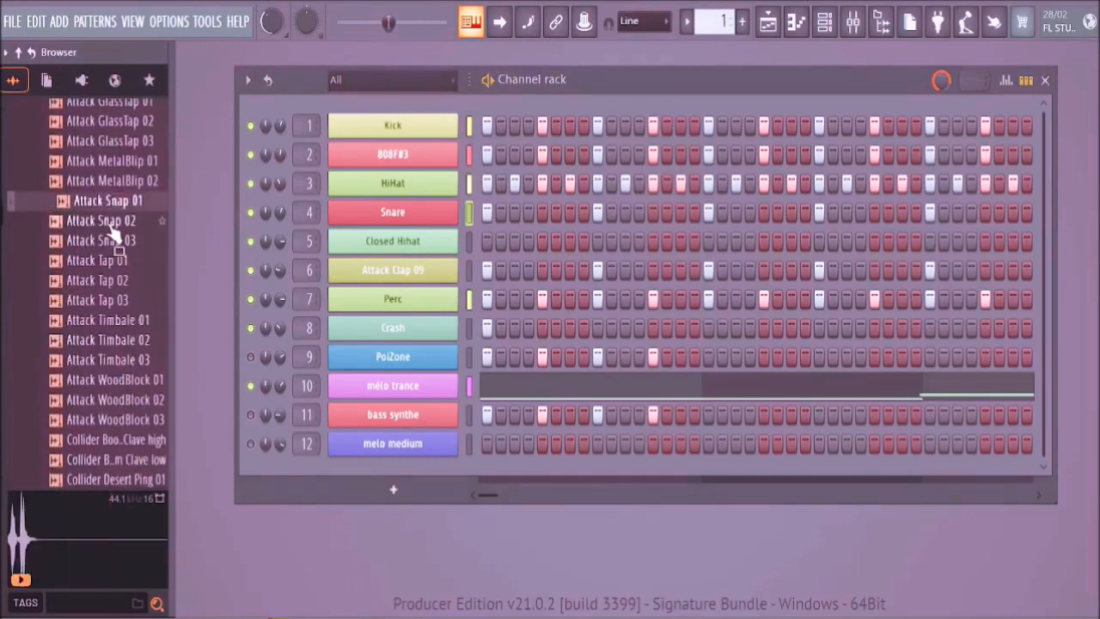
click(110, 225)
click(112, 243)
click(117, 222)
click(120, 242)
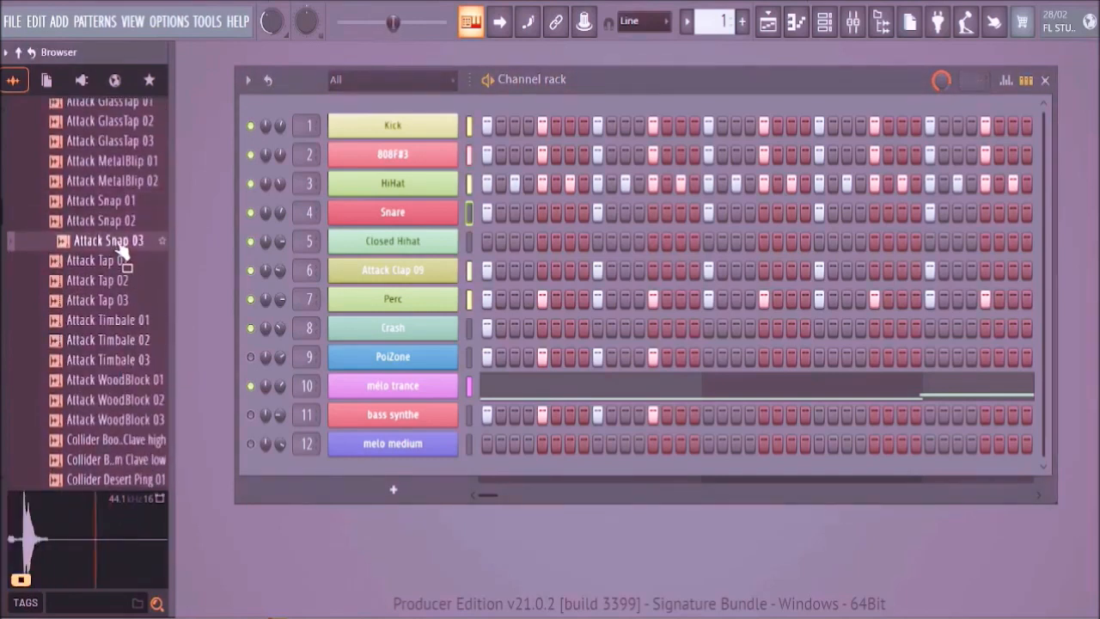
drag(123, 249, 372, 303)
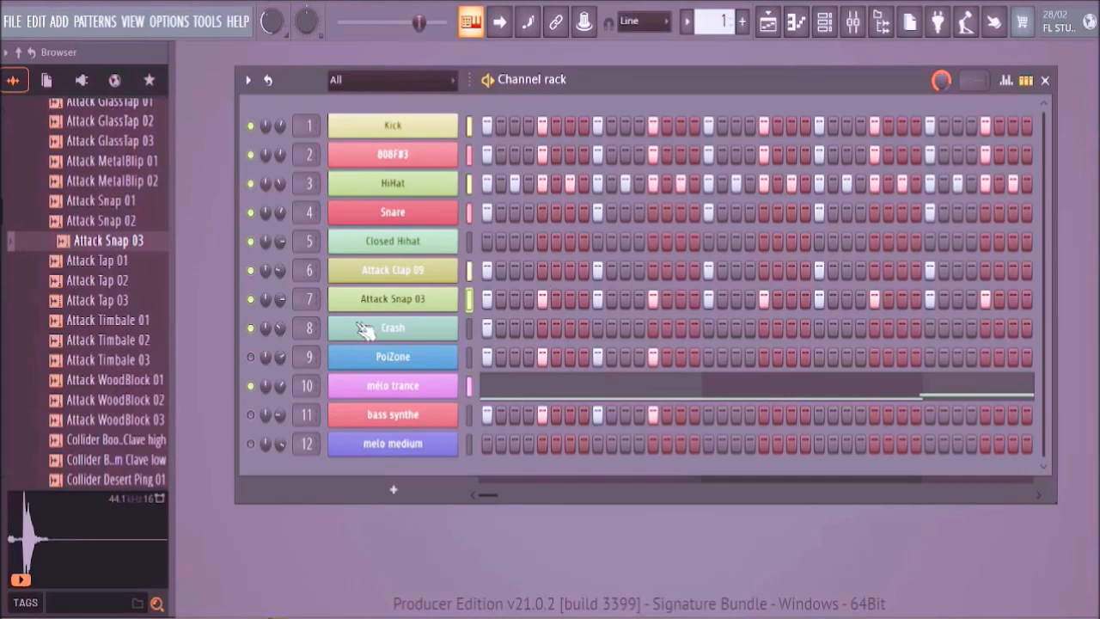
- Rename the Attack Snap 03 channel as Snap
right_click(398, 306)
click(525, 333)
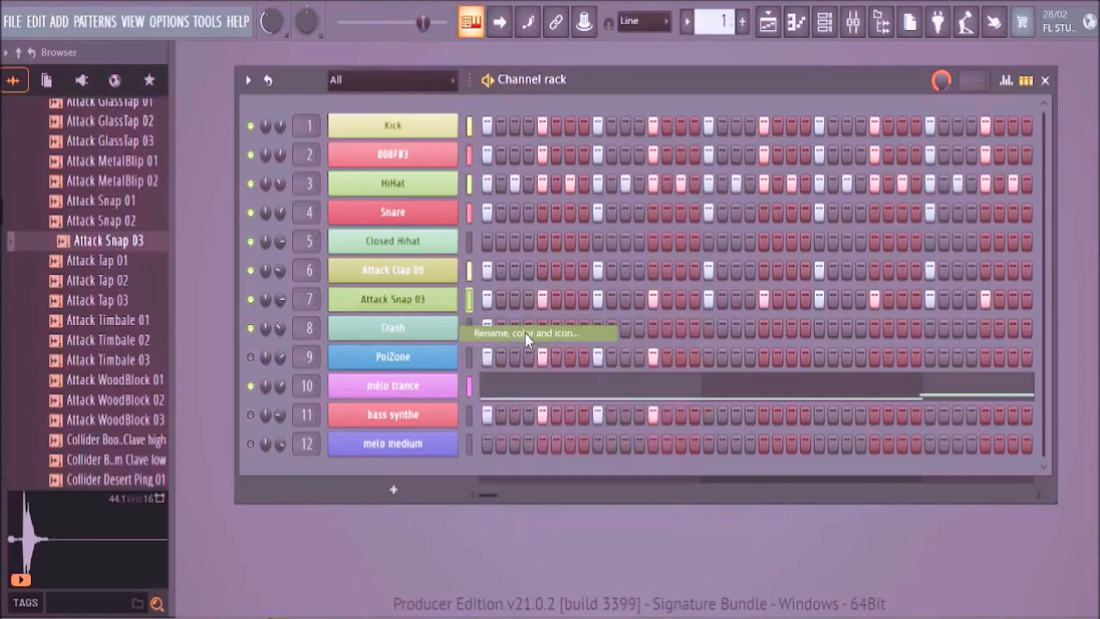
mouse_move(387, 306)
mouse_down()
mouse_move(348, 306)
mouse_move(397, 307)
mouse_up()
key(BackSpace)
key(BackSpace)
click(337, 331)
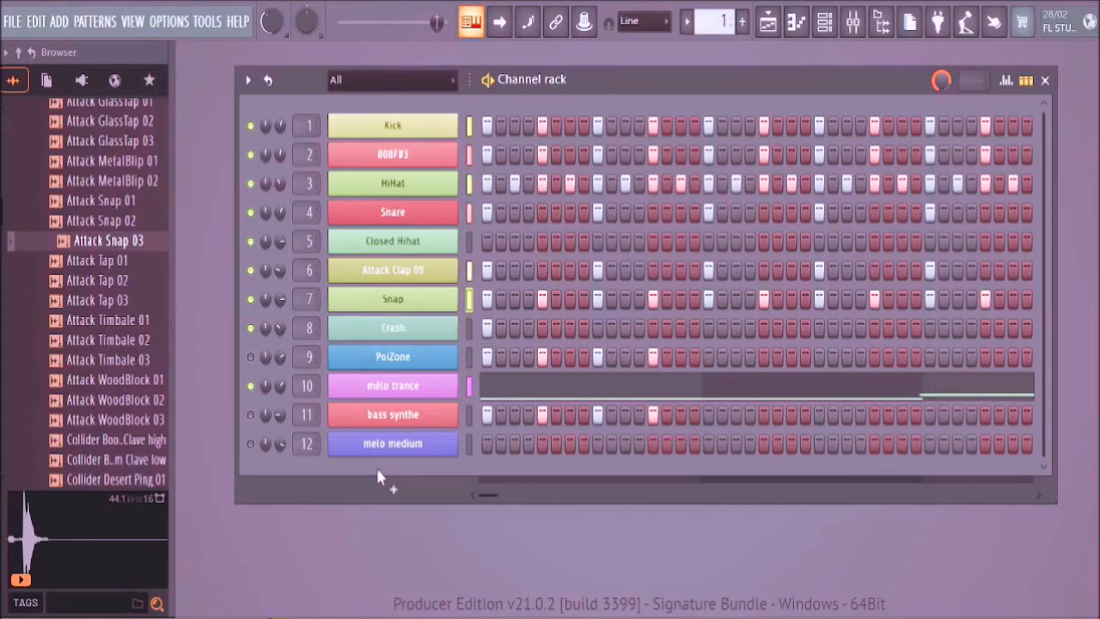
- Set the HiHat channel to cut itself in its miscellaneous sampler settings
click(414, 192)
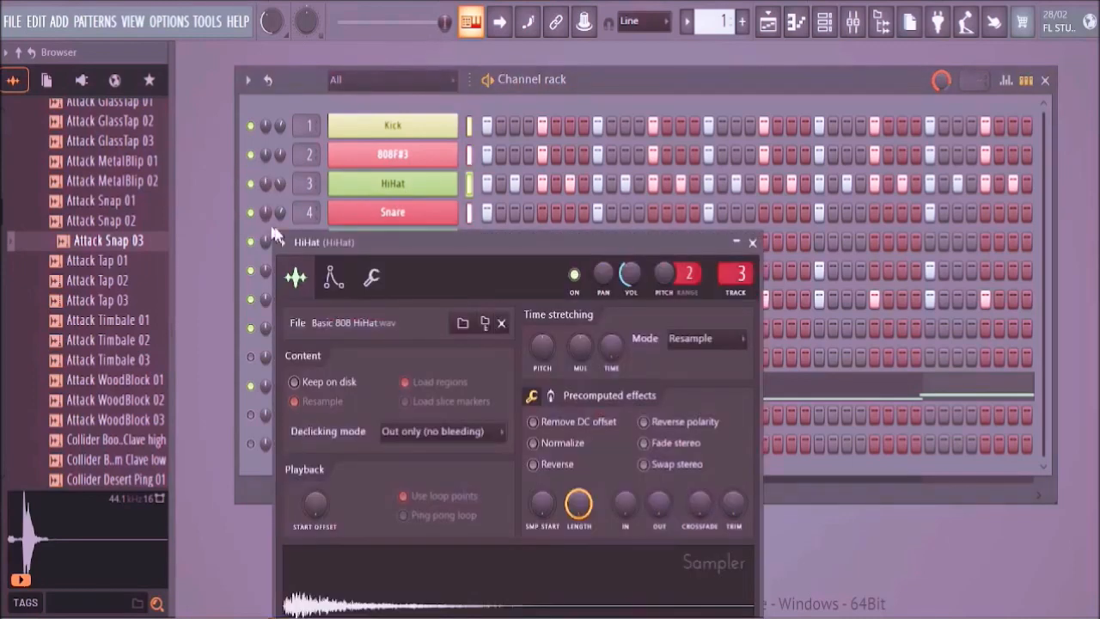
click(333, 282)
click(380, 282)
click(311, 509)
key(space)
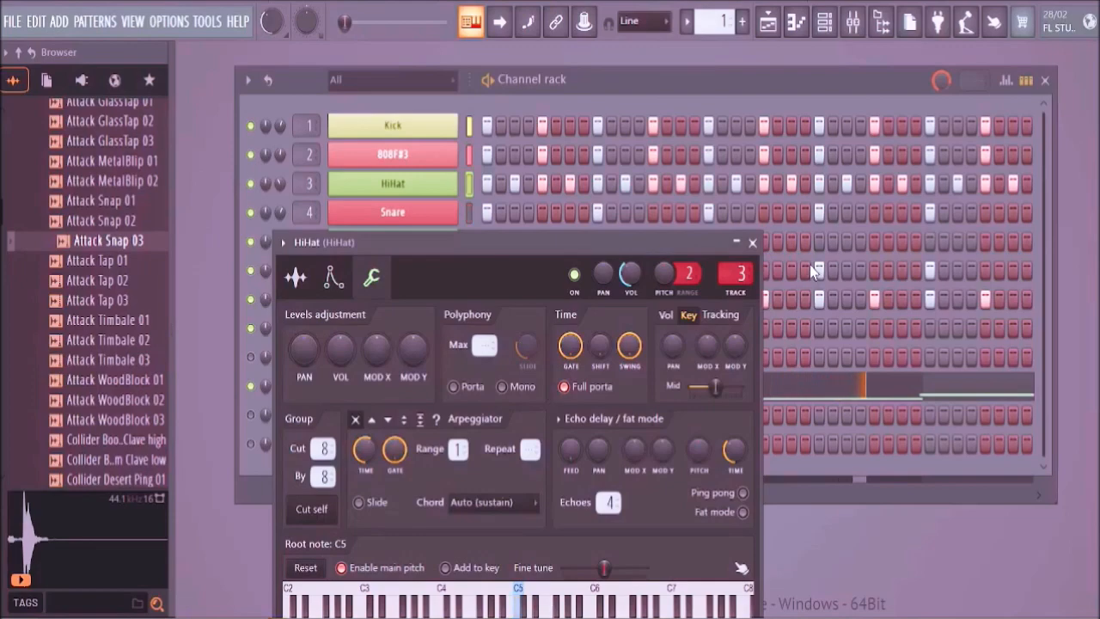
click(752, 242)
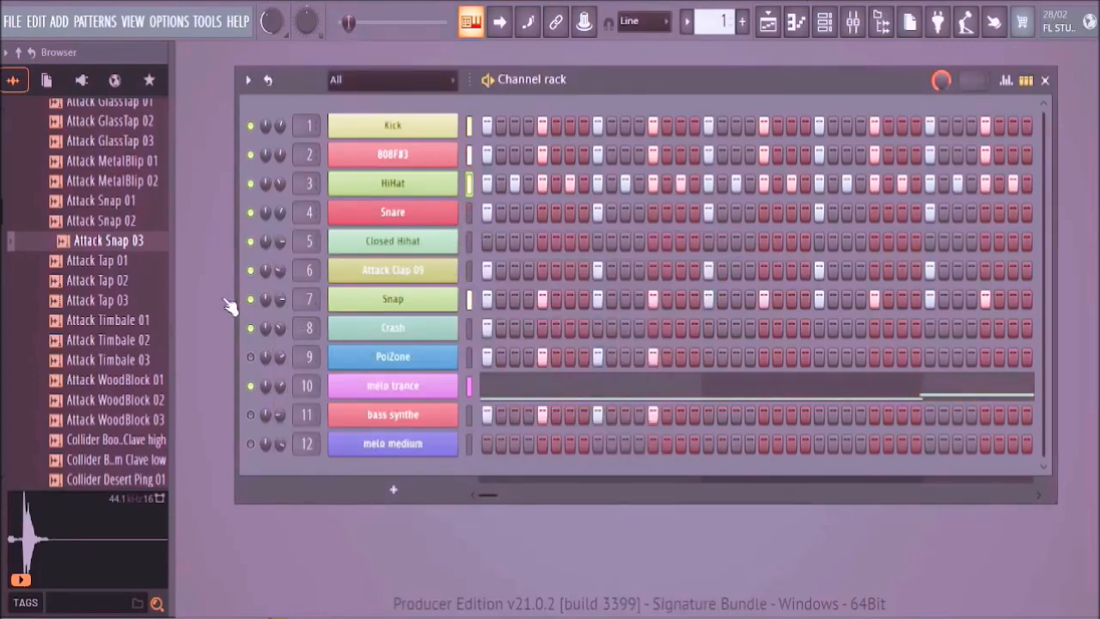
- Set the Snare channel to cut itself so its hits do not overlap
click(393, 212)
click(355, 301)
click(393, 303)
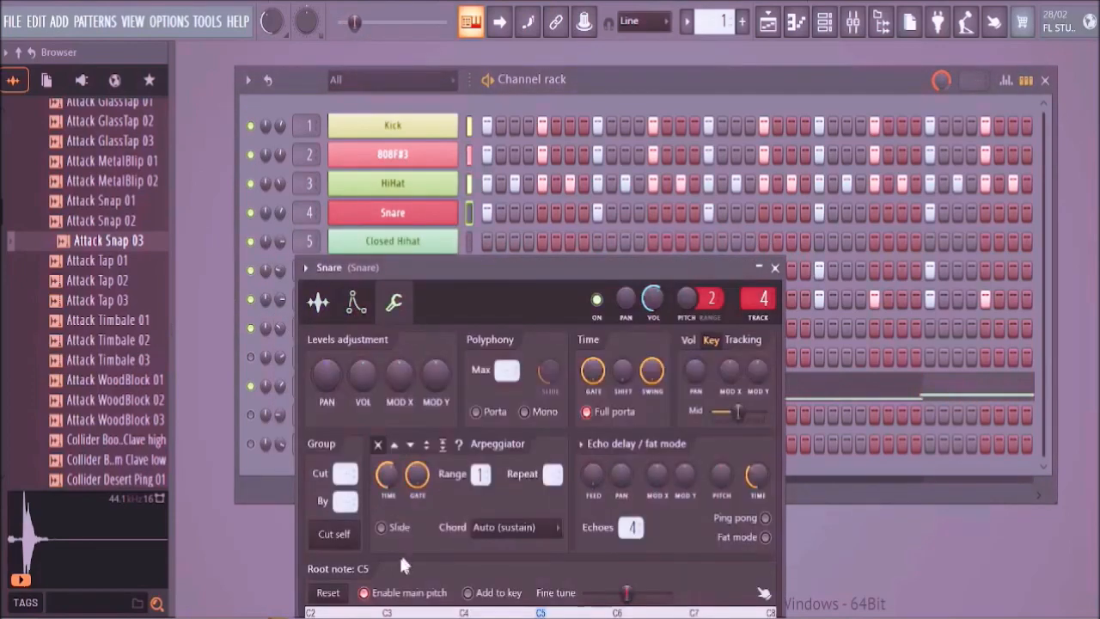
click(342, 535)
click(776, 268)
- Set the Closed Hihat channel to cut itself
click(335, 247)
click(301, 178)
click(234, 411)
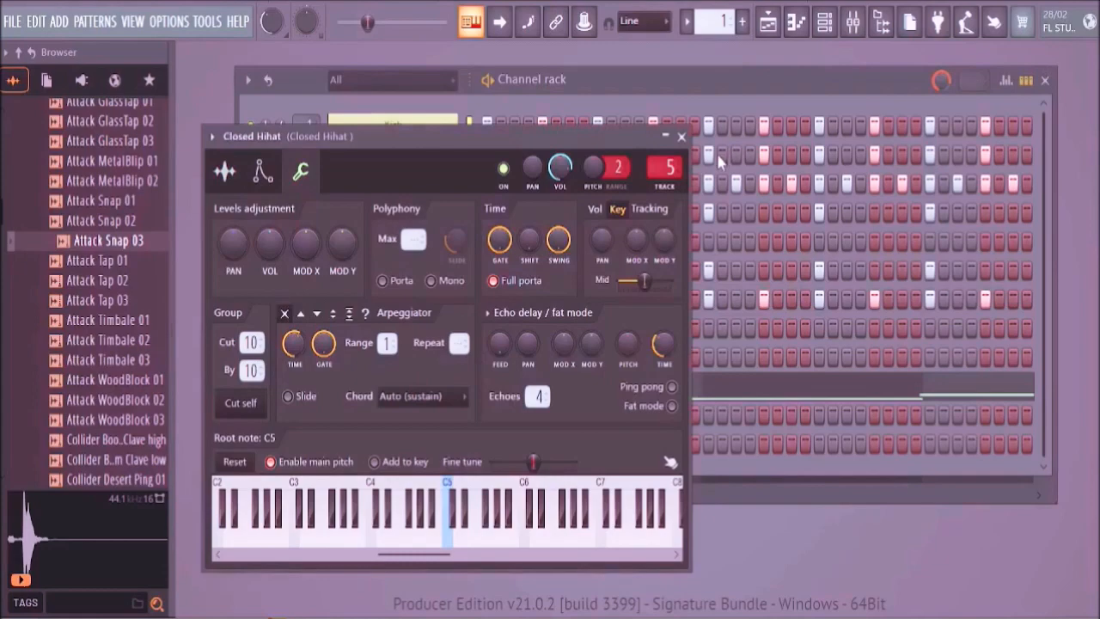
click(681, 137)
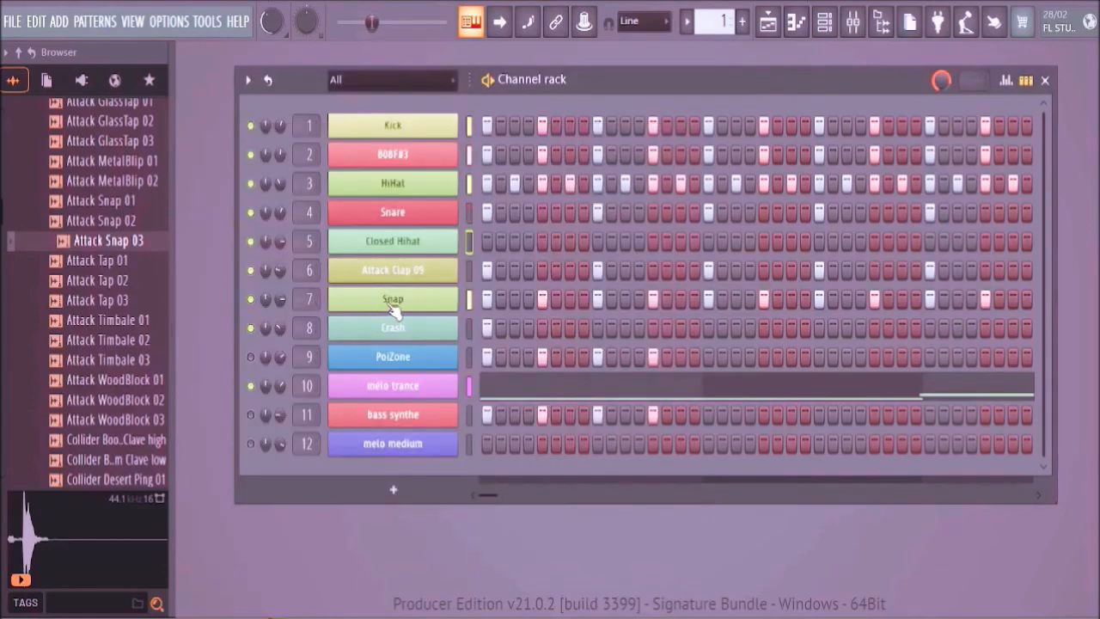
- Set the Snap channel to cut itself in its group settings
click(366, 299)
click(287, 200)
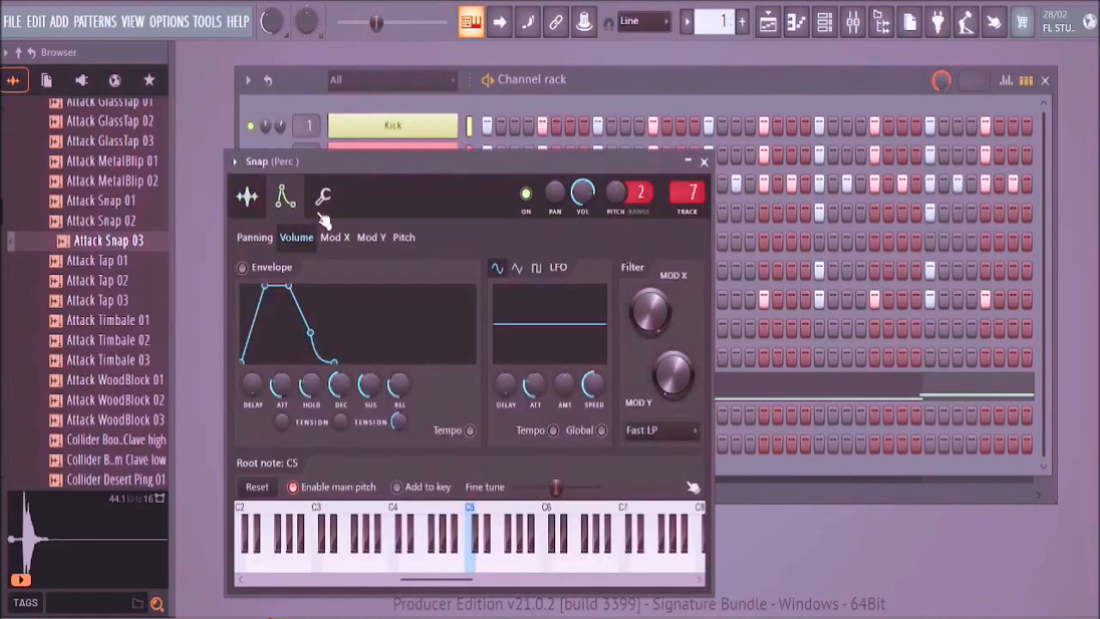
click(323, 200)
click(263, 427)
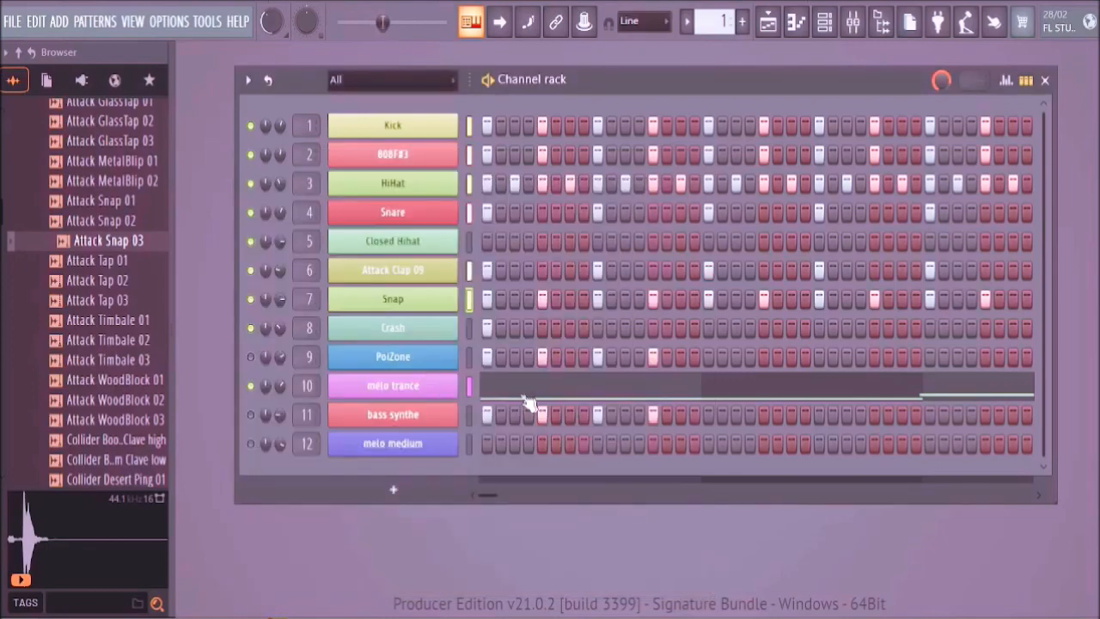
click(704, 162)
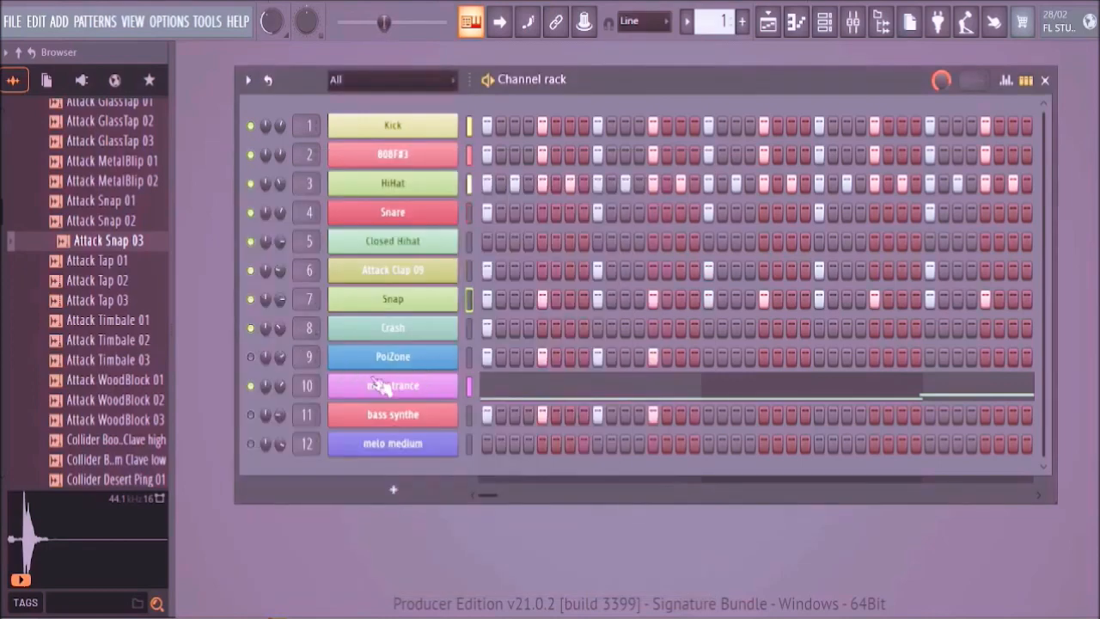
- Set the Crash channel to cut itself and recheck its group settings
click(401, 330)
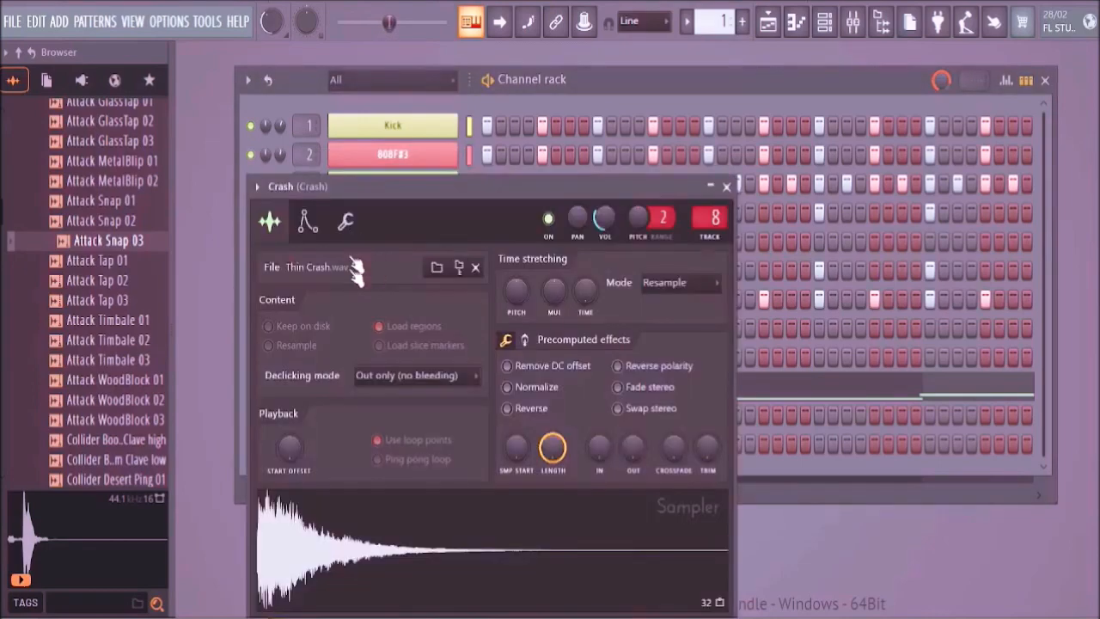
click(346, 221)
click(287, 453)
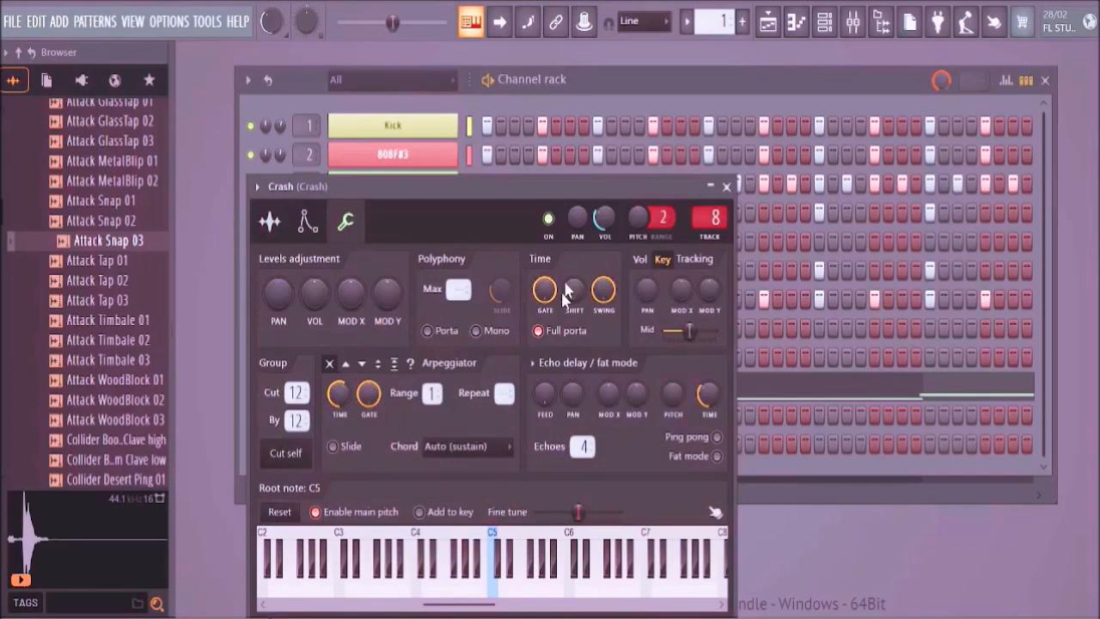
click(726, 187)
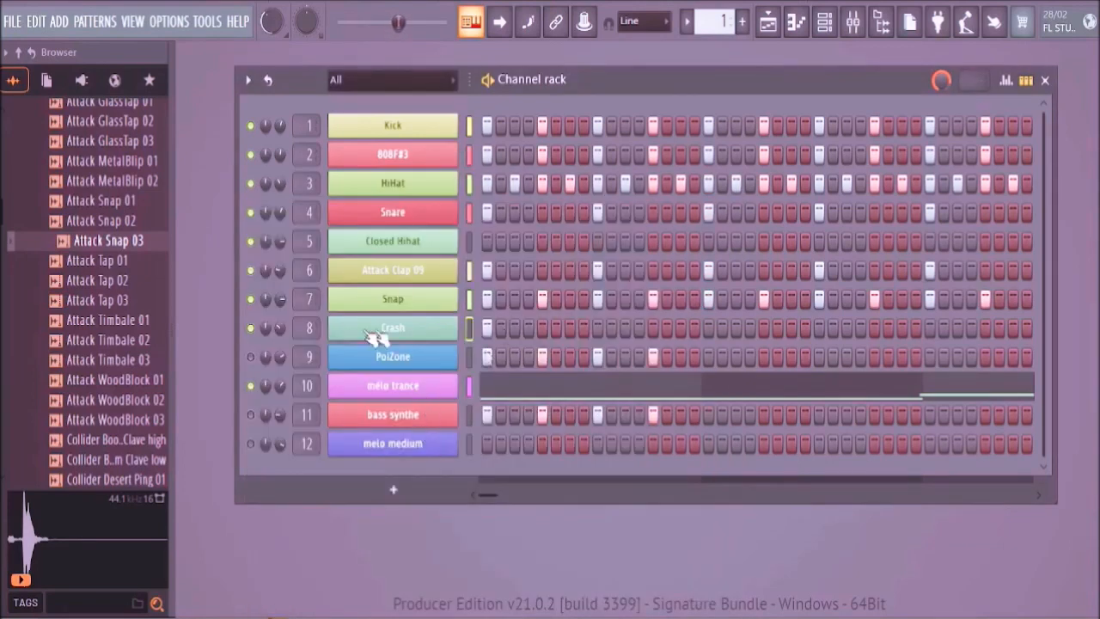
click(405, 334)
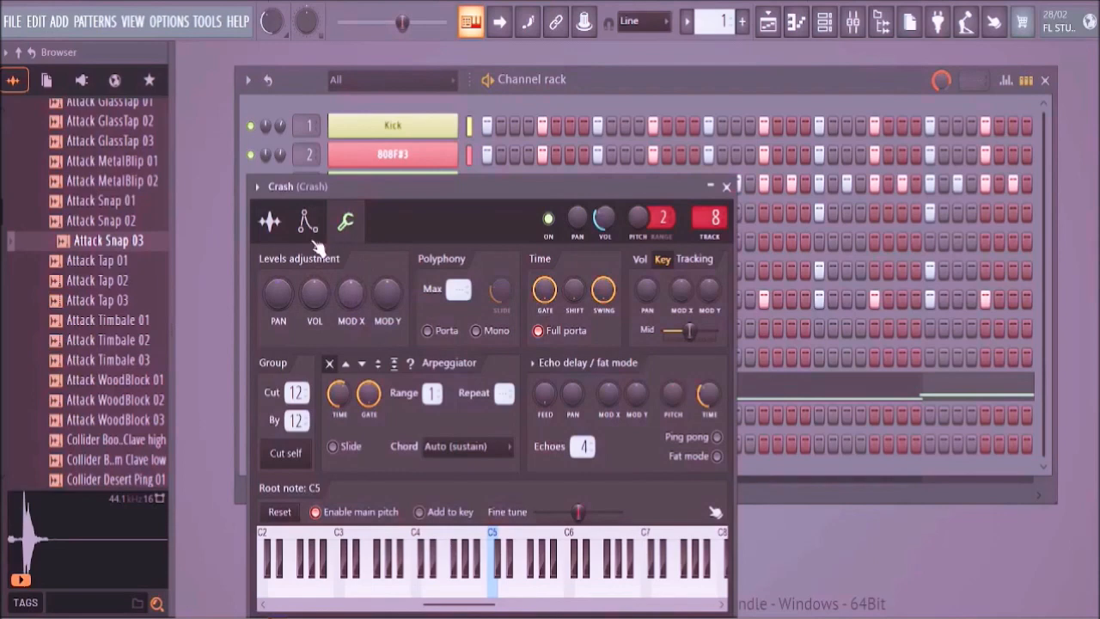
click(726, 187)
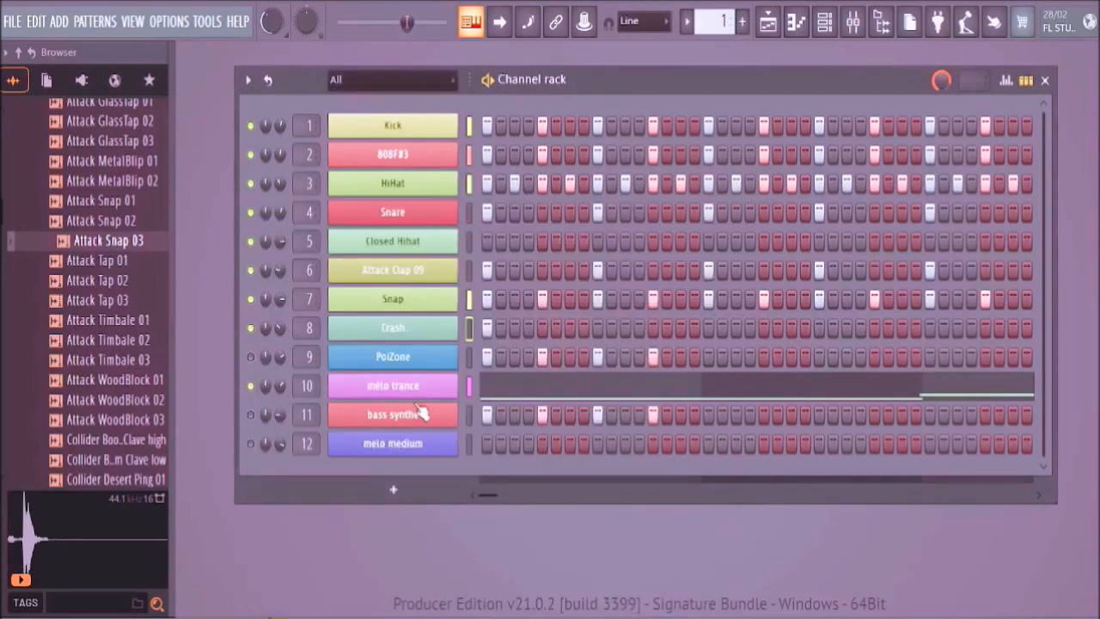
- Add a ZebraHZ synth channel to the channel rack and fill its pattern with a note every 4 steps
click(416, 495)
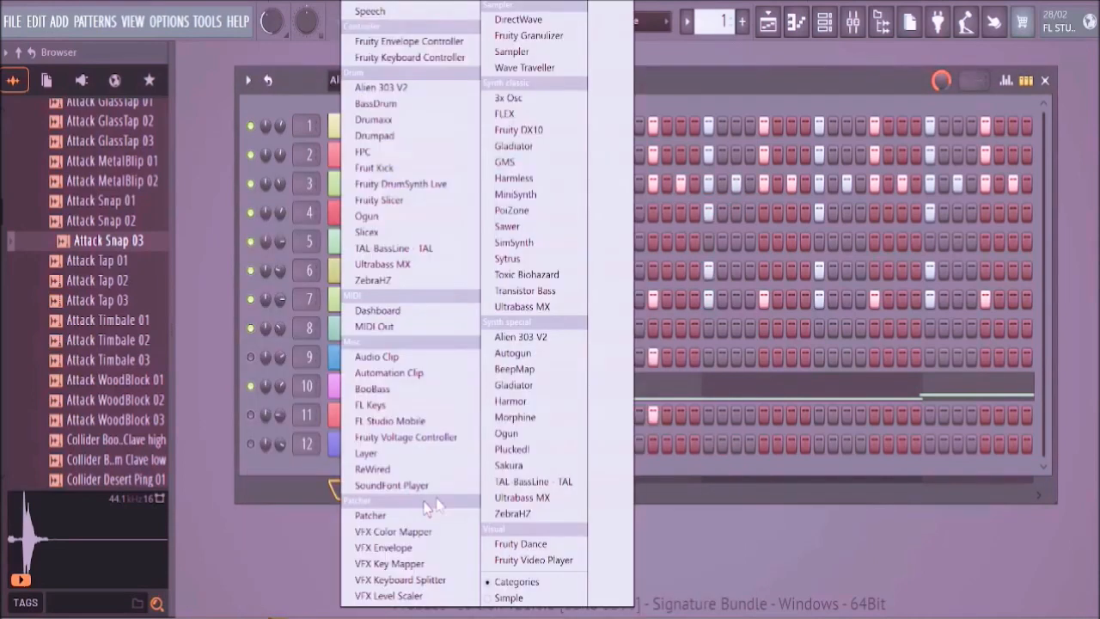
click(544, 512)
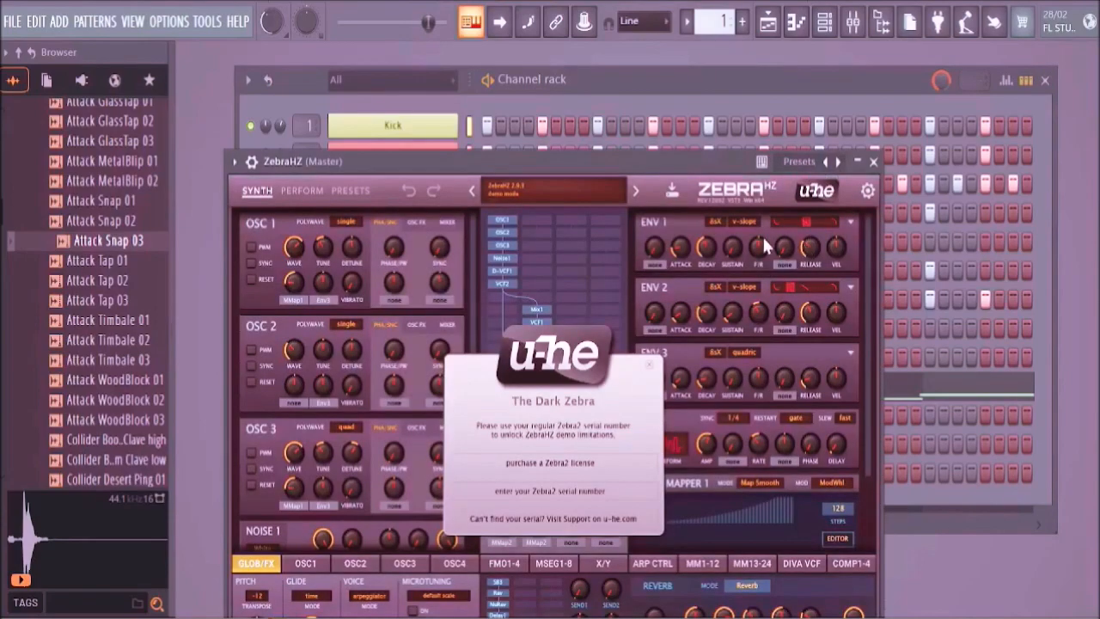
drag(627, 161, 927, 138)
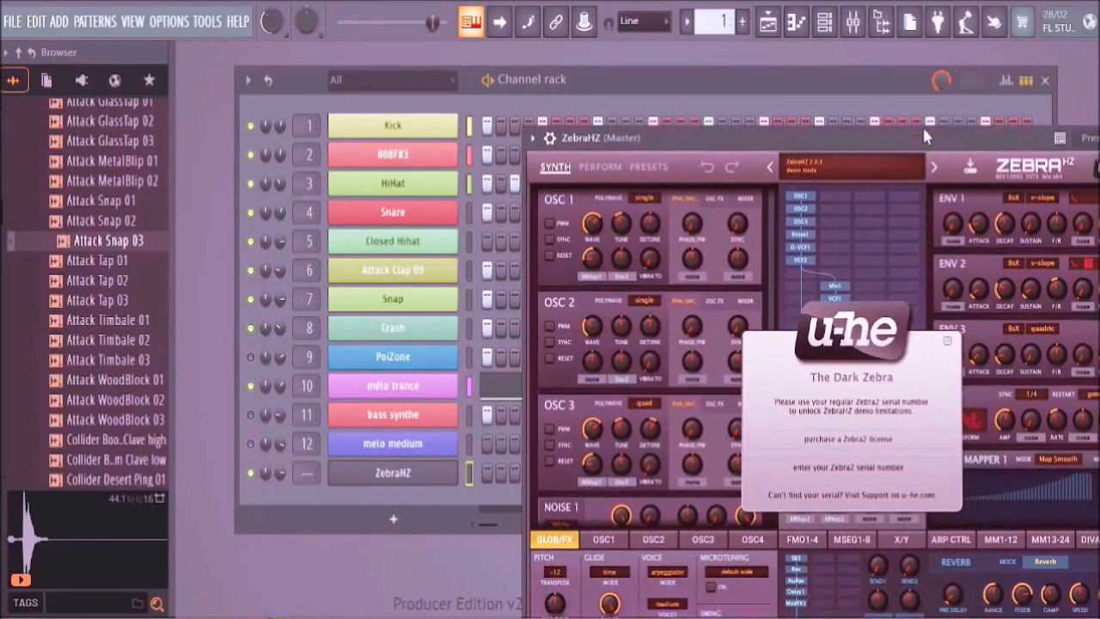
right_click(427, 475)
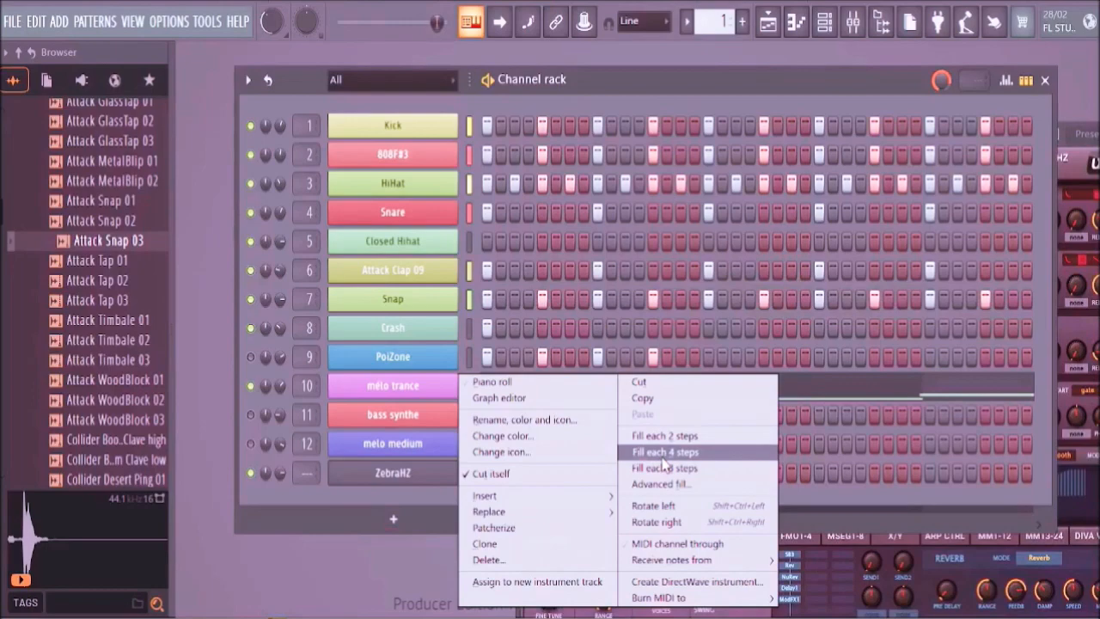
click(663, 456)
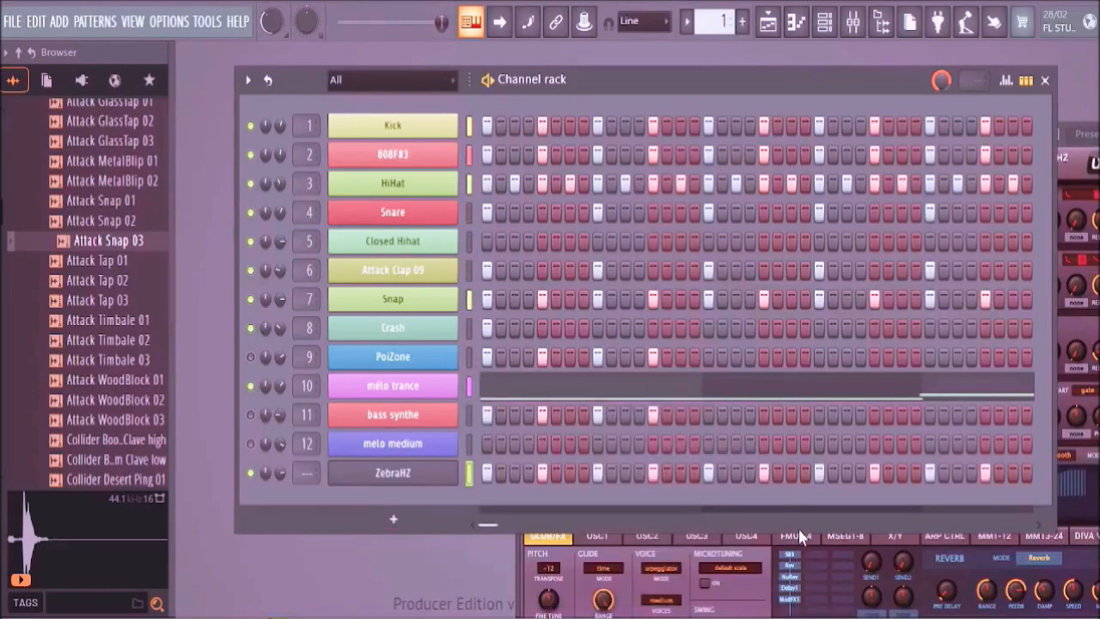
- Bring the ZebraHZ window into full view and load its Program 12 preset
click(1086, 135)
click(715, 140)
drag(730, 137, 507, 89)
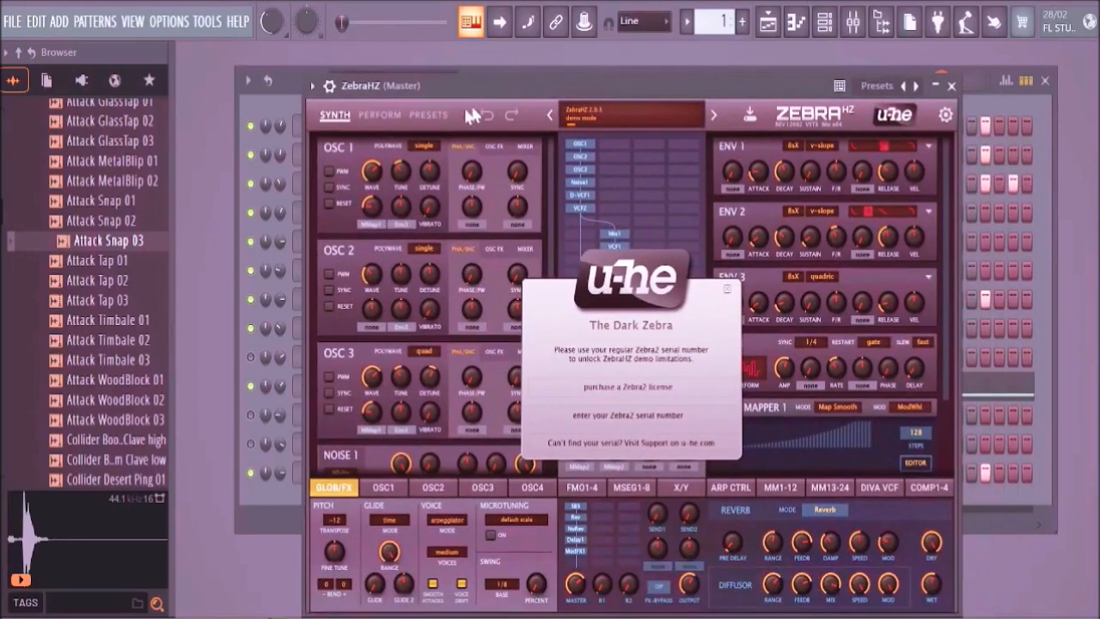
click(312, 86)
mouse_move(341, 137)
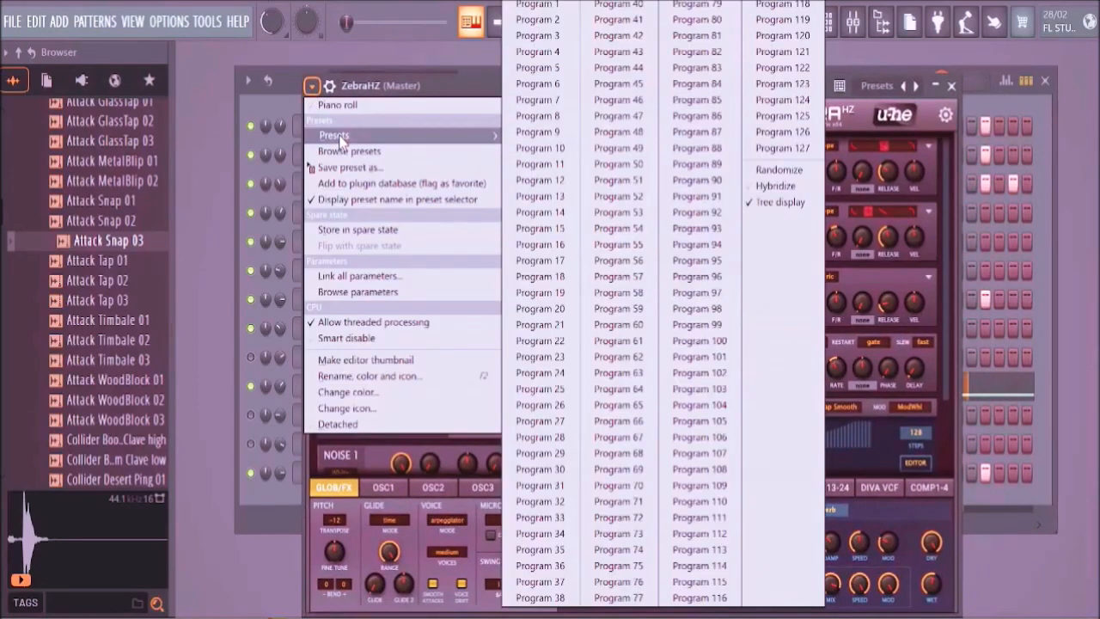
click(559, 182)
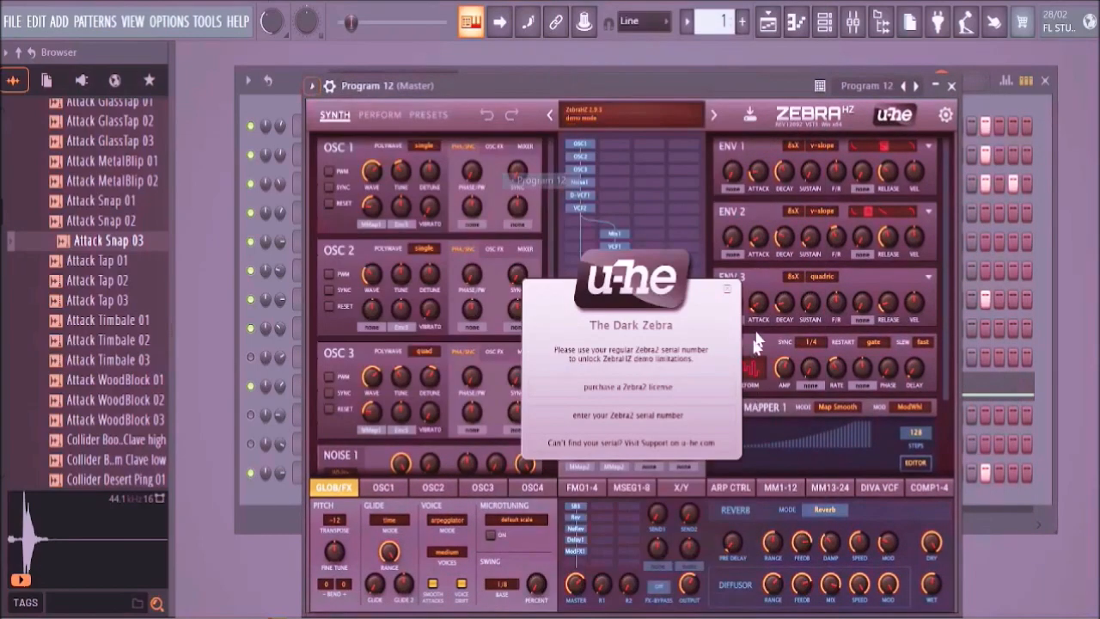
- Audition the built-in ZebraHZ patches one by one, starting from Alternator Flute, and stop on Cat Appeal
click(713, 116)
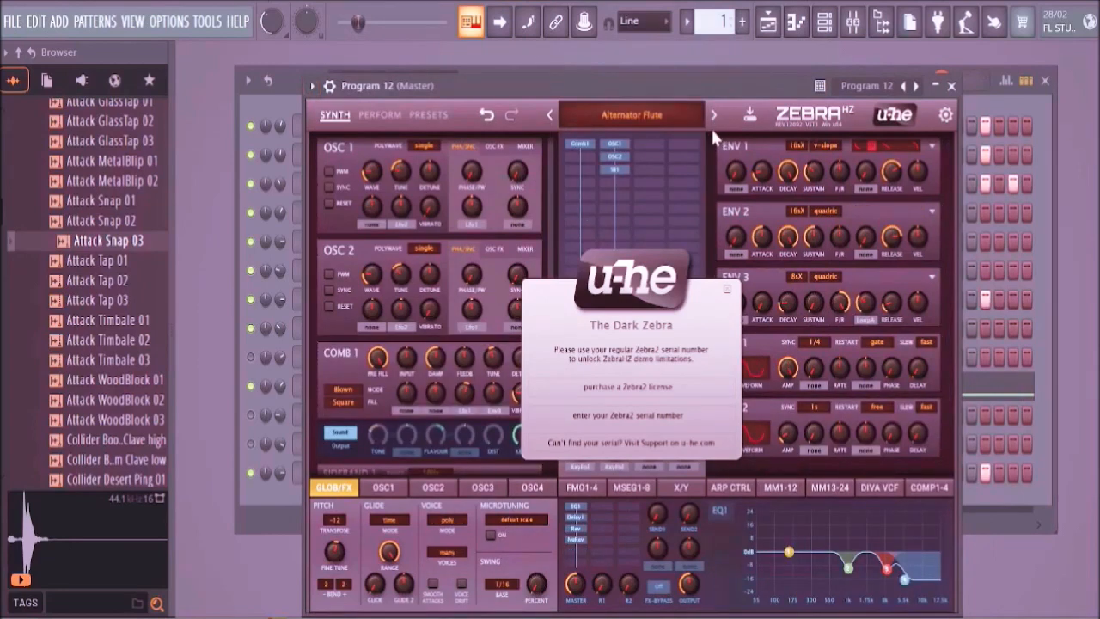
click(712, 125)
click(712, 124)
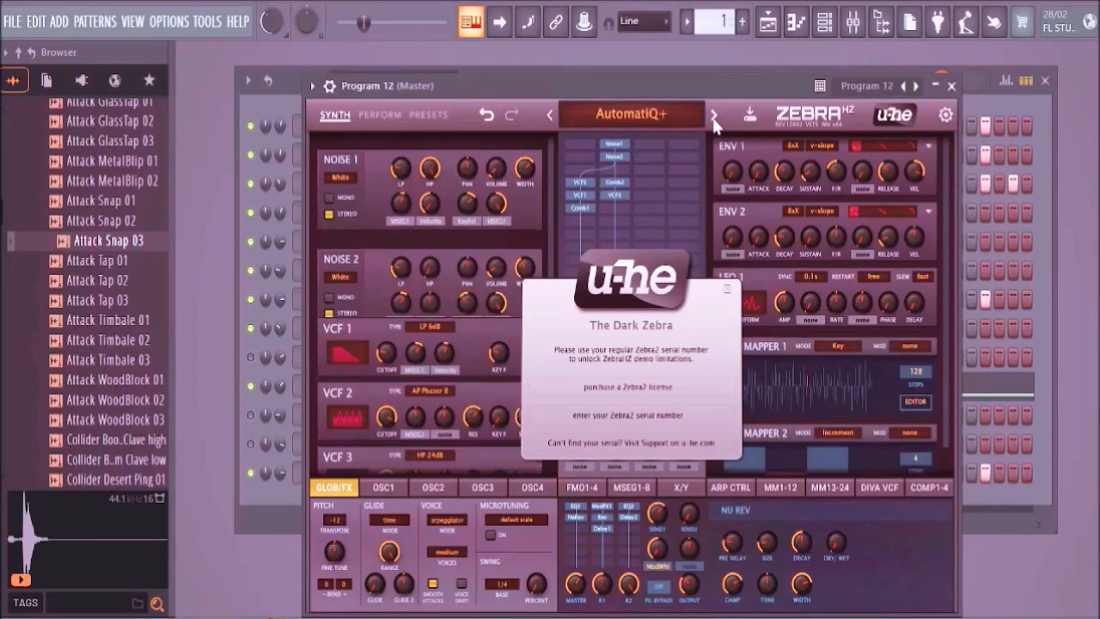
click(712, 124)
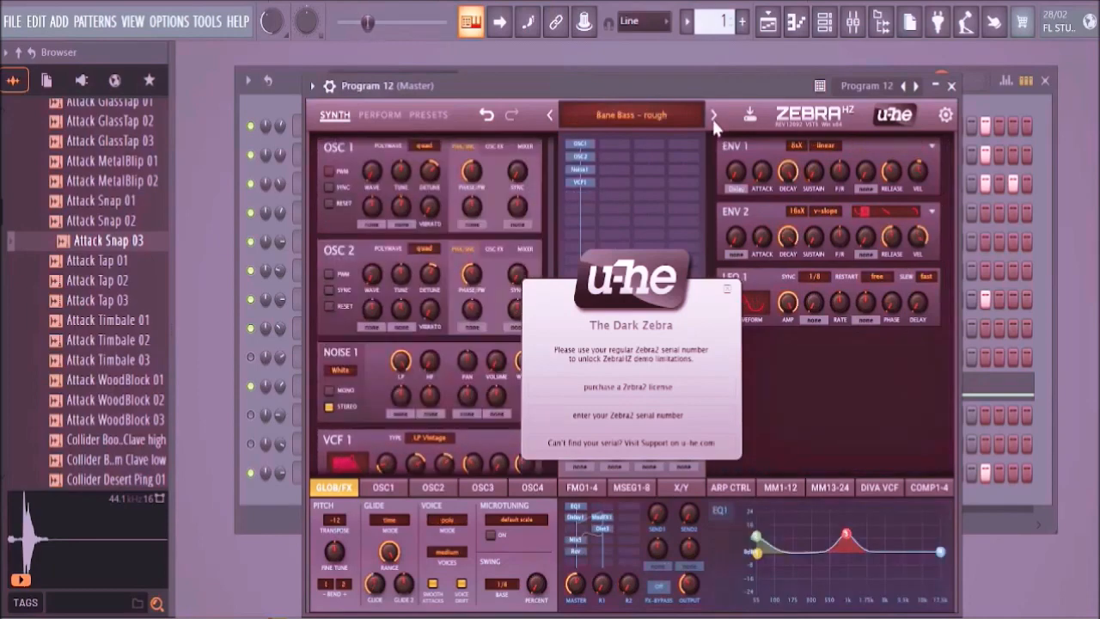
click(713, 120)
click(711, 119)
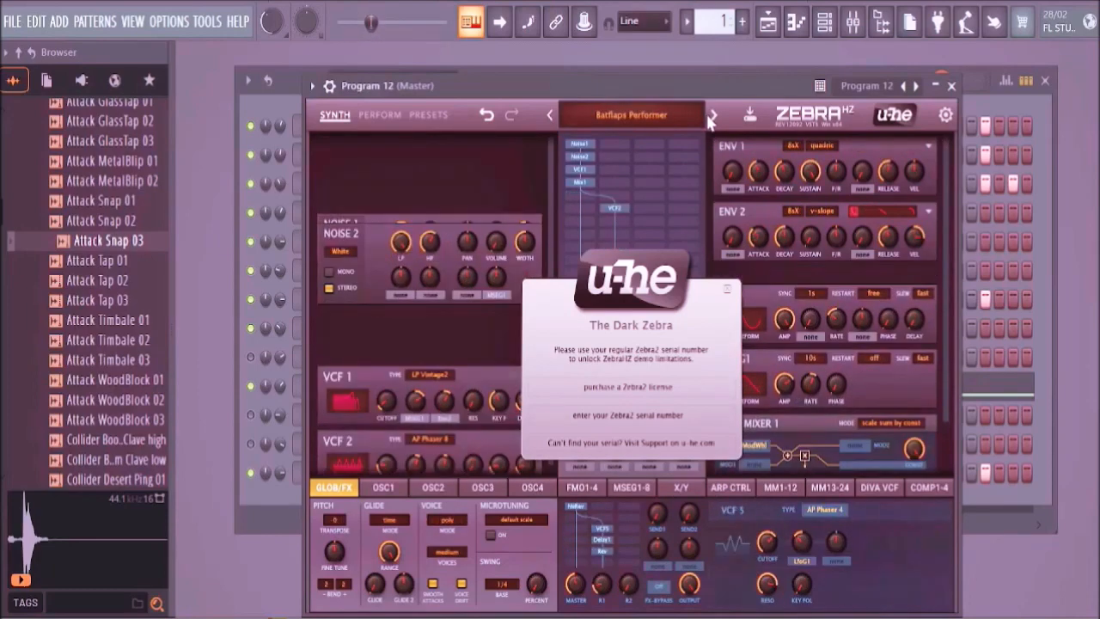
click(712, 119)
click(712, 119)
click(550, 117)
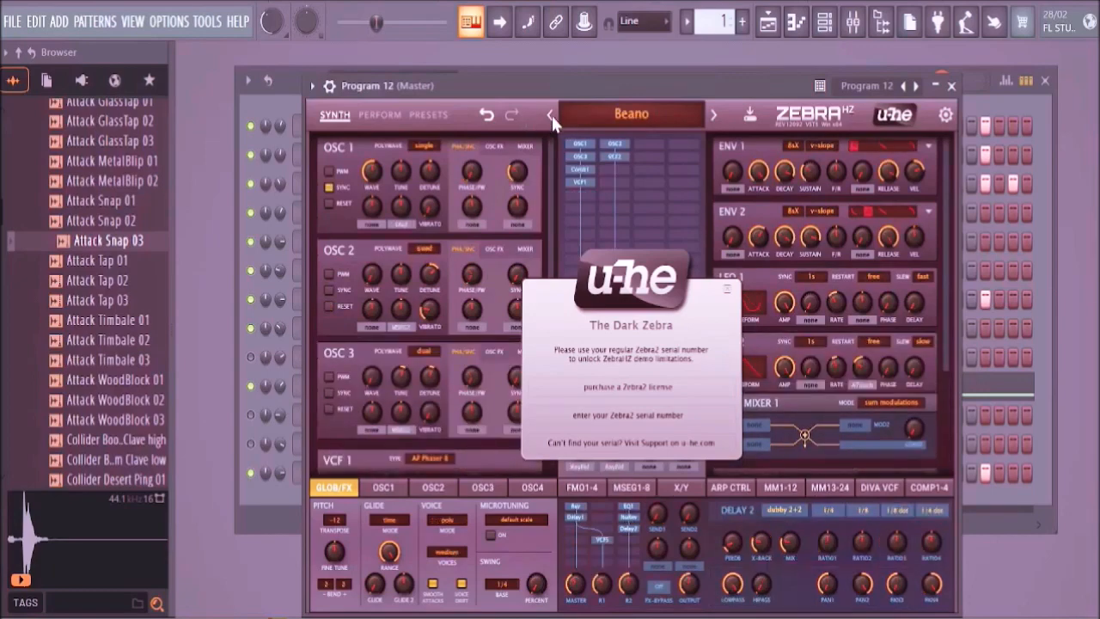
click(551, 116)
click(713, 119)
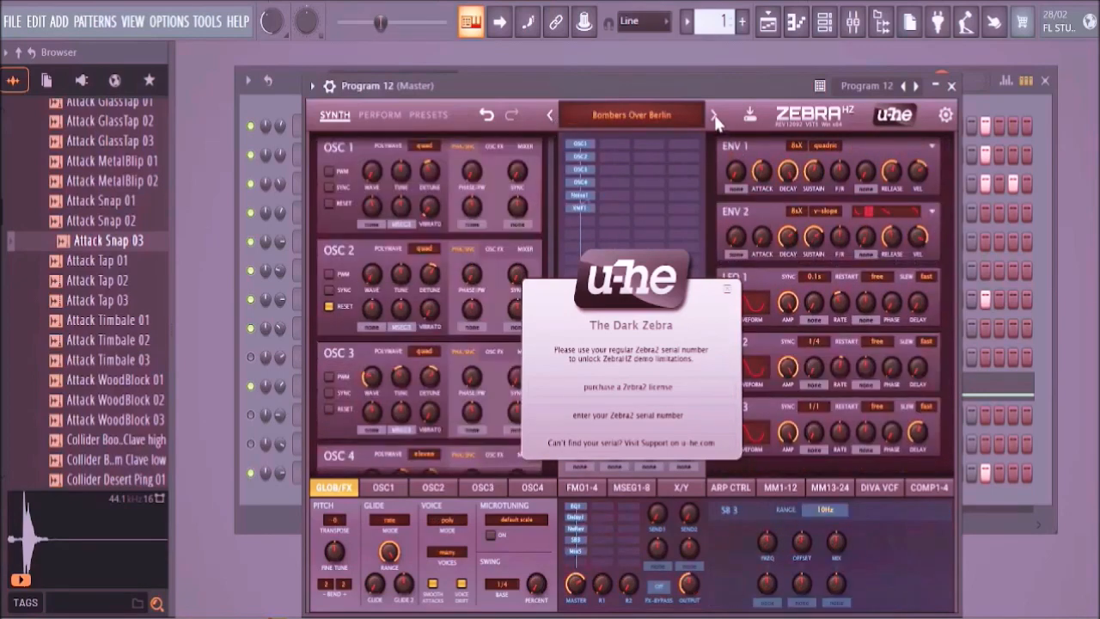
click(713, 119)
click(713, 118)
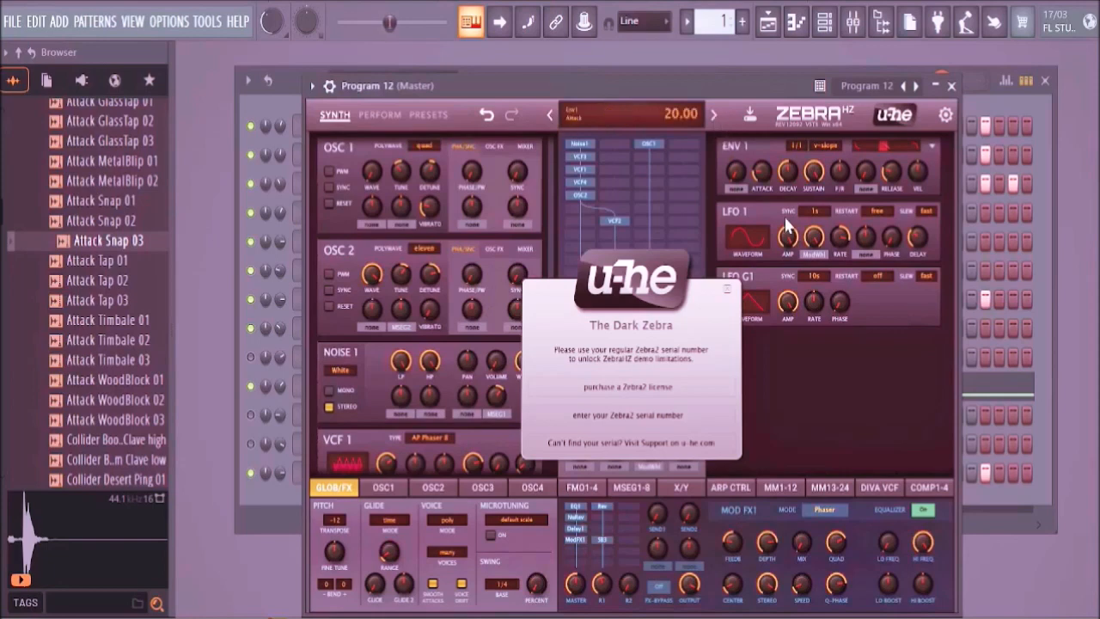
- Move the synth window aside, check the Program 12 channel in the channel rack, and return to the synth
drag(659, 89, 766, 97)
click(276, 486)
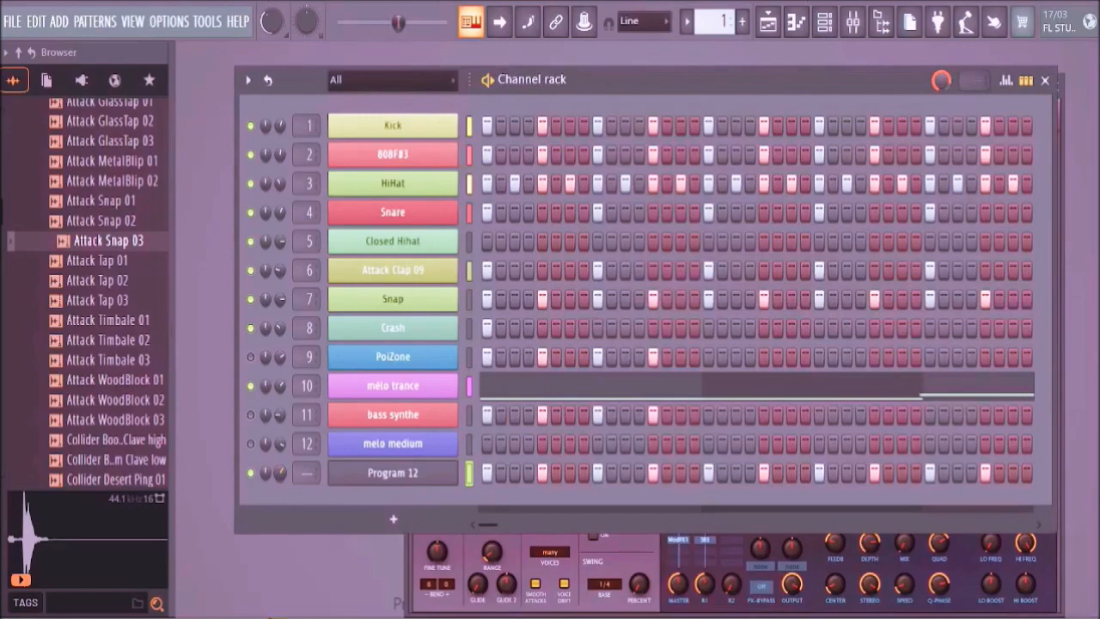
click(464, 610)
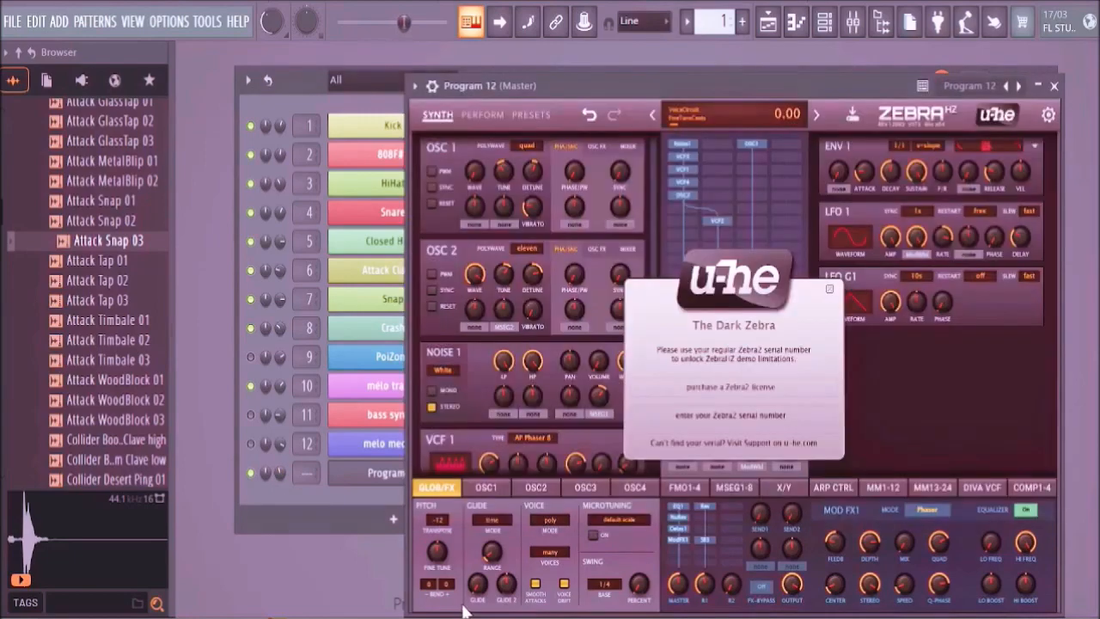
- Compare other ZebraHZ patches such as Clock Bones+, Dark Chaos and Faze Thunder, and return to Cat Appeal
click(813, 117)
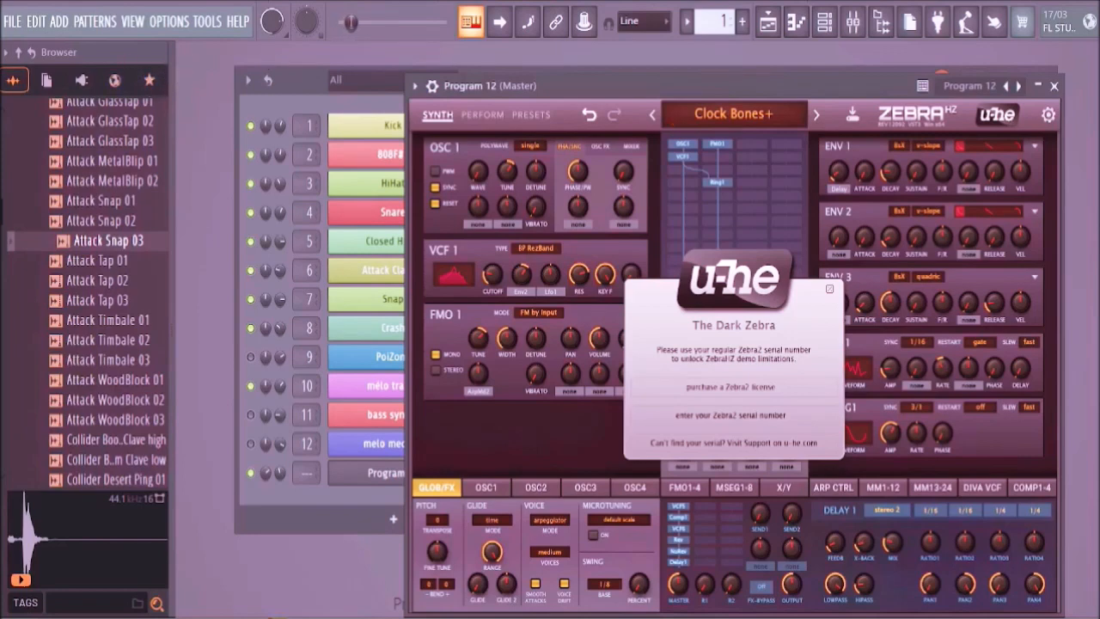
click(814, 117)
click(814, 117)
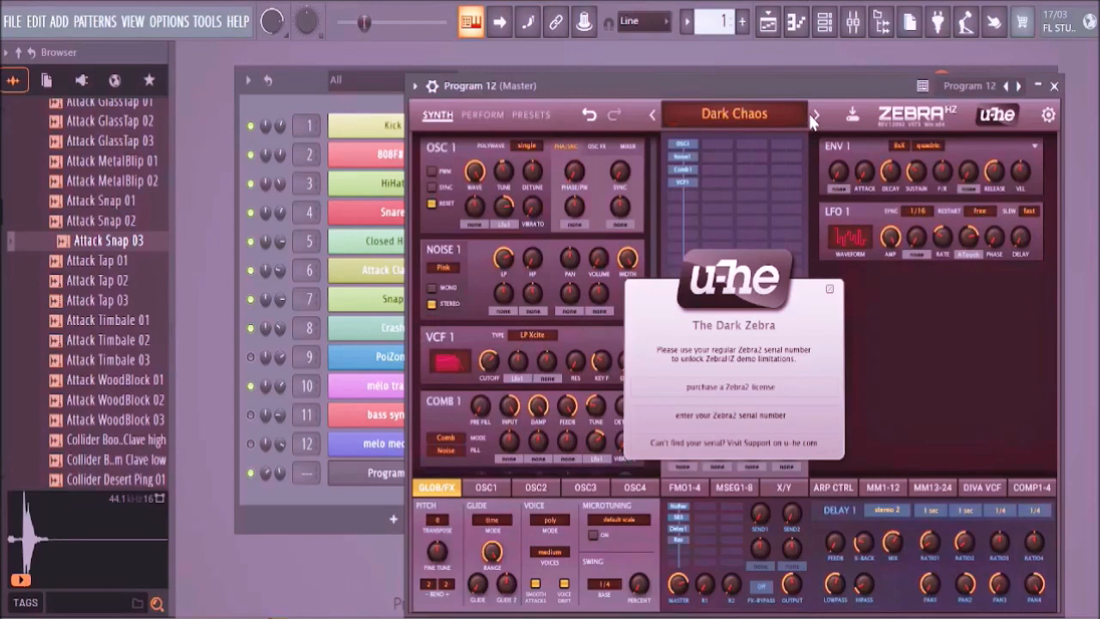
click(815, 116)
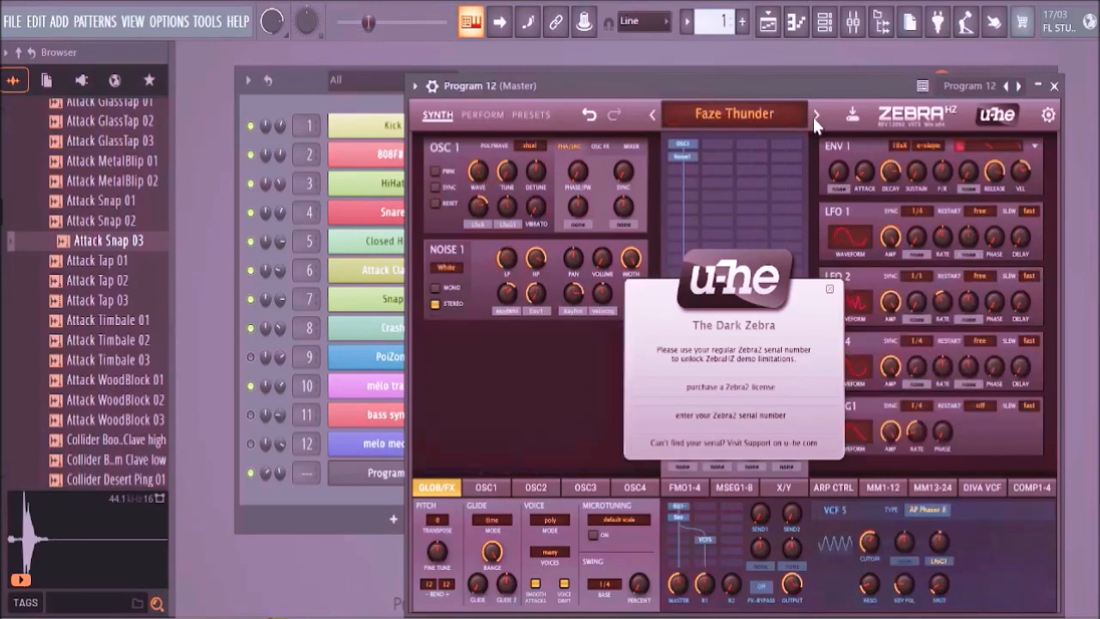
click(653, 117)
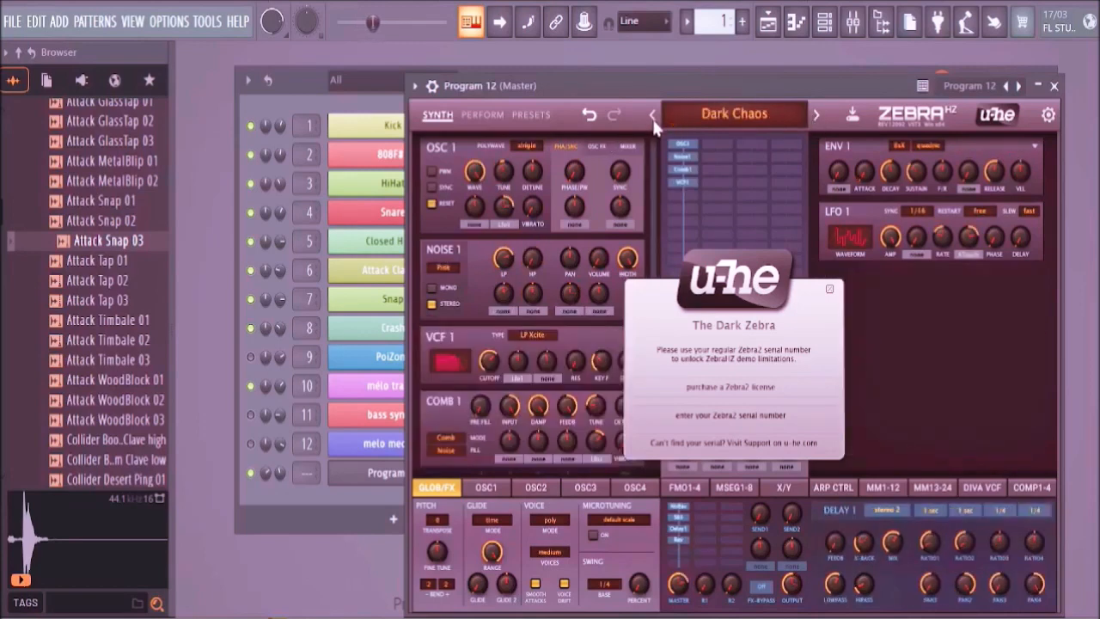
click(654, 118)
click(653, 118)
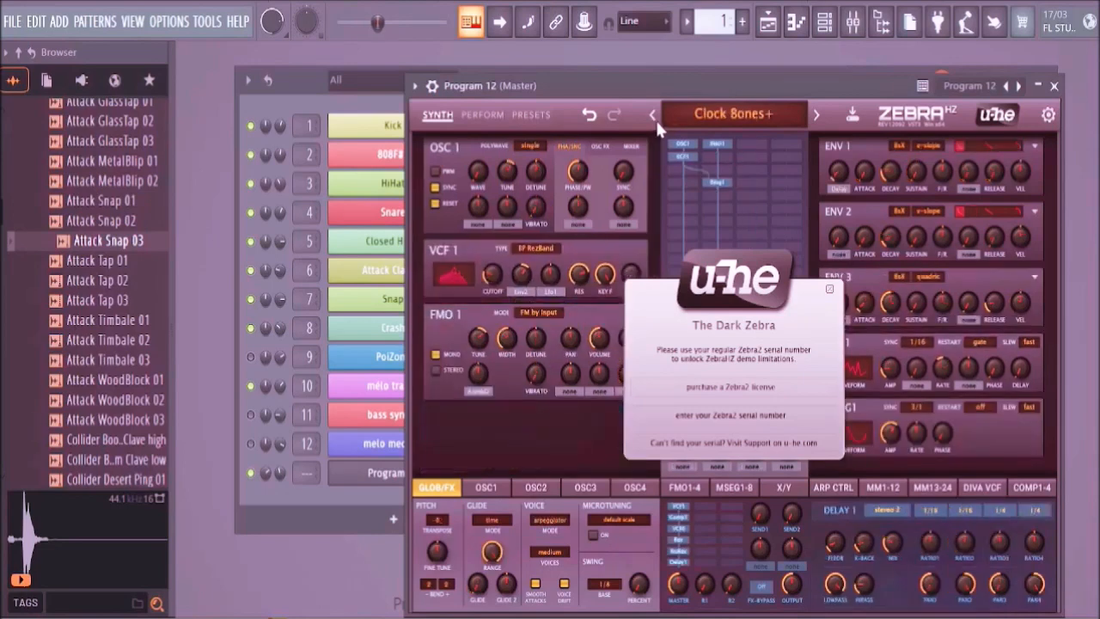
click(653, 118)
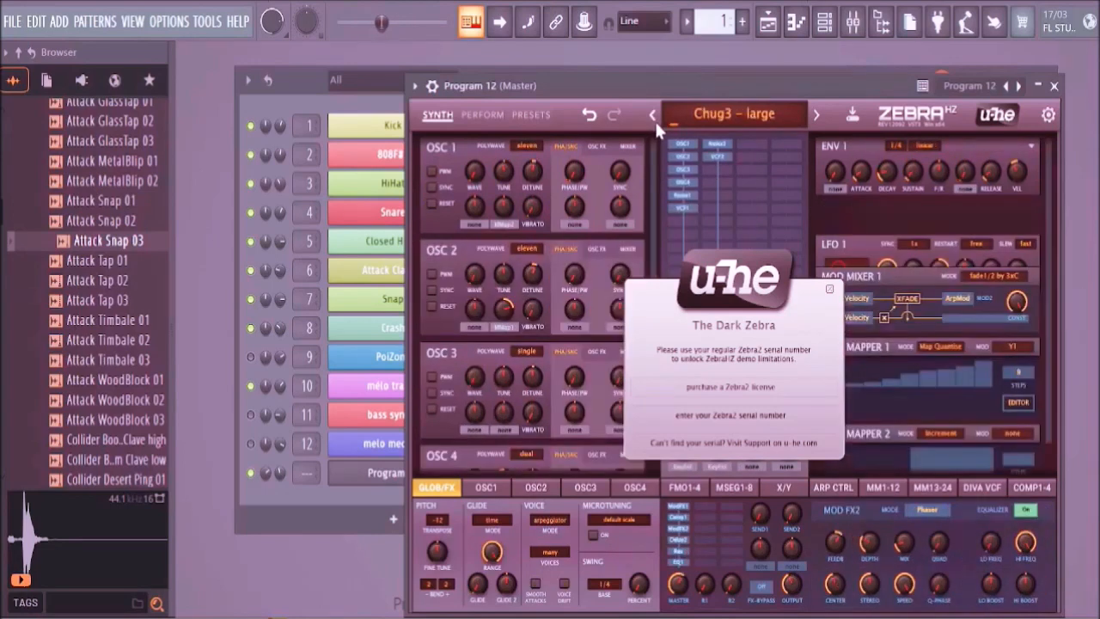
click(652, 118)
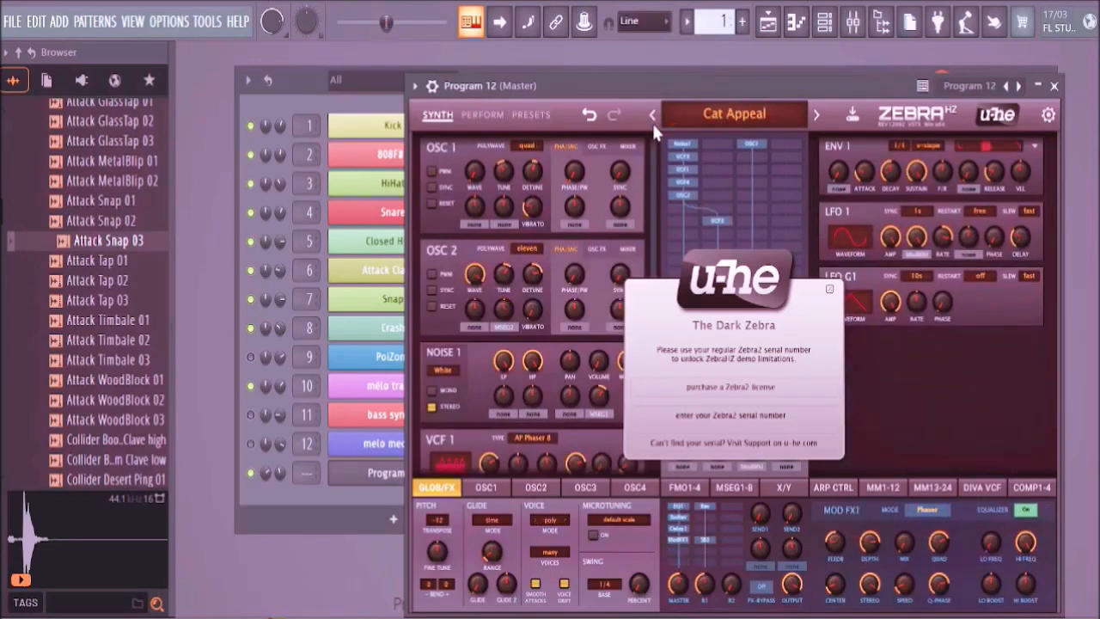
click(652, 118)
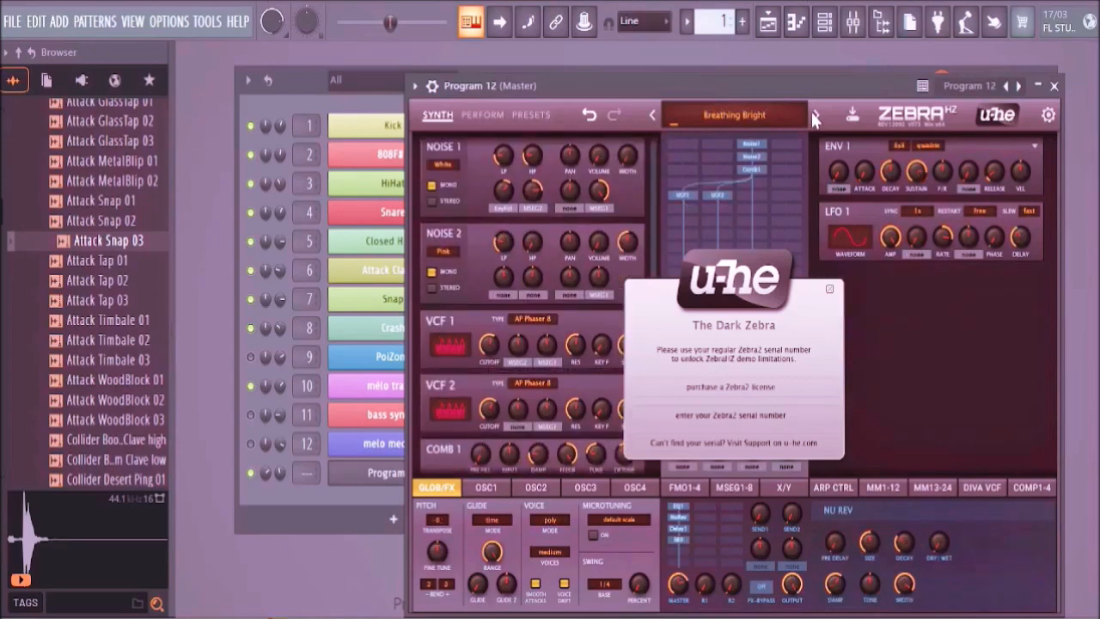
click(816, 115)
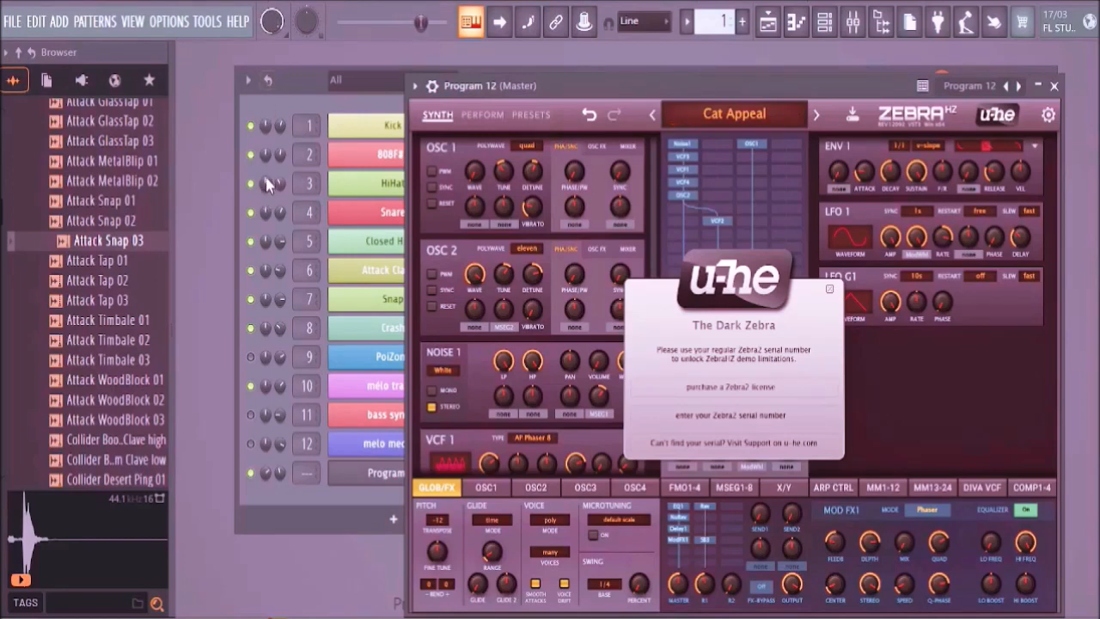
- Enable PWM on OSC 1 of the Cat Appeal patch and raise its Wave and Vibrato amounts
click(432, 171)
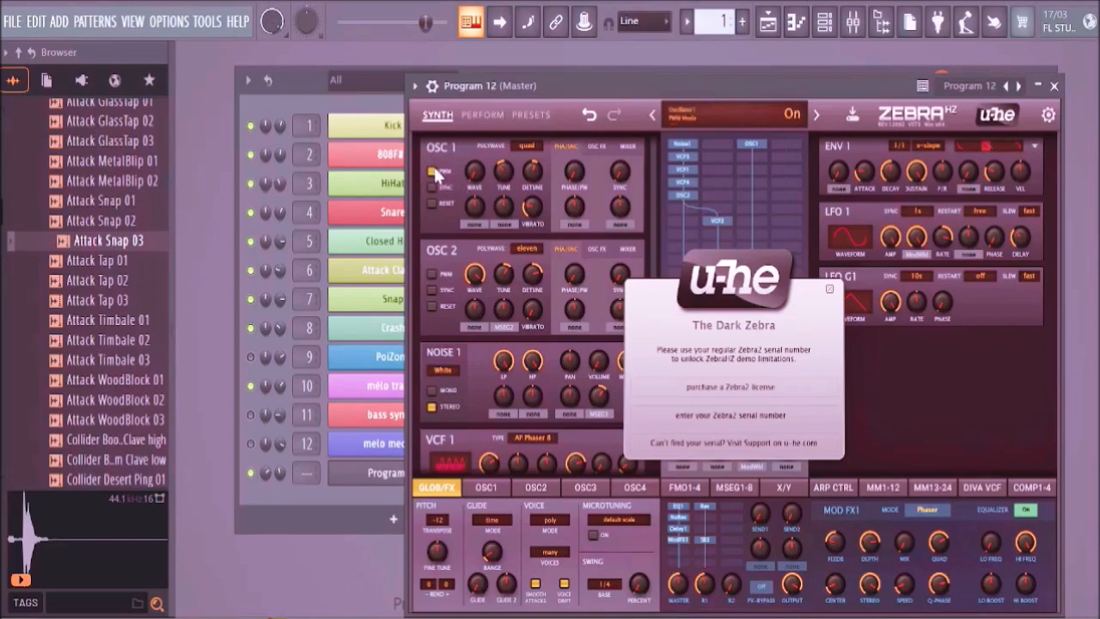
drag(477, 176, 464, 167)
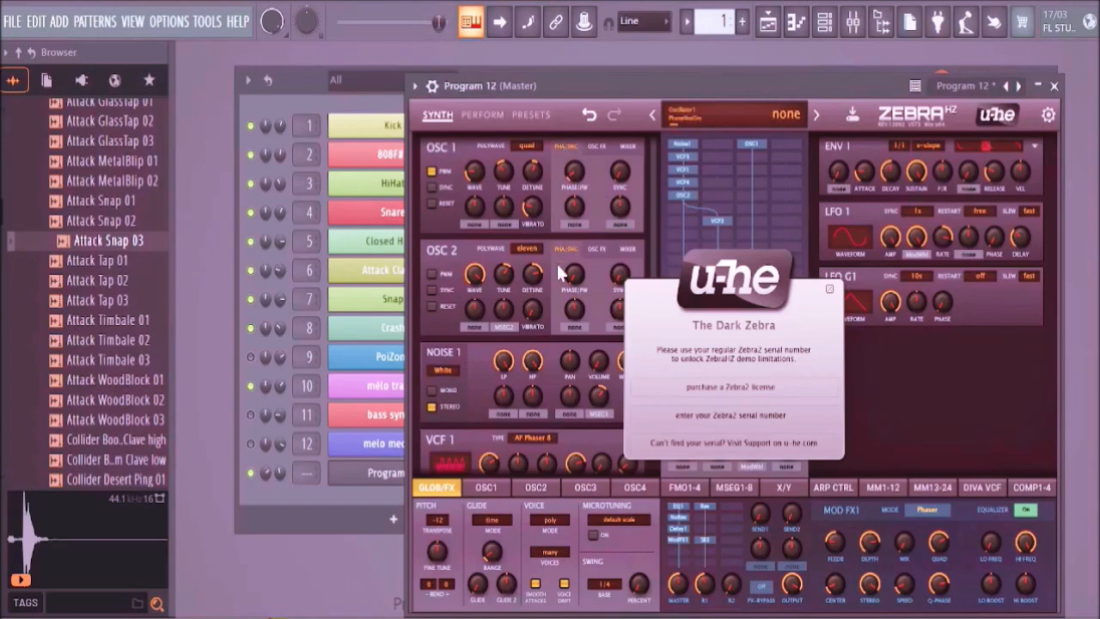
mouse_move(533, 172)
mouse_down()
mouse_move(542, 187)
mouse_move(550, 180)
mouse_up()
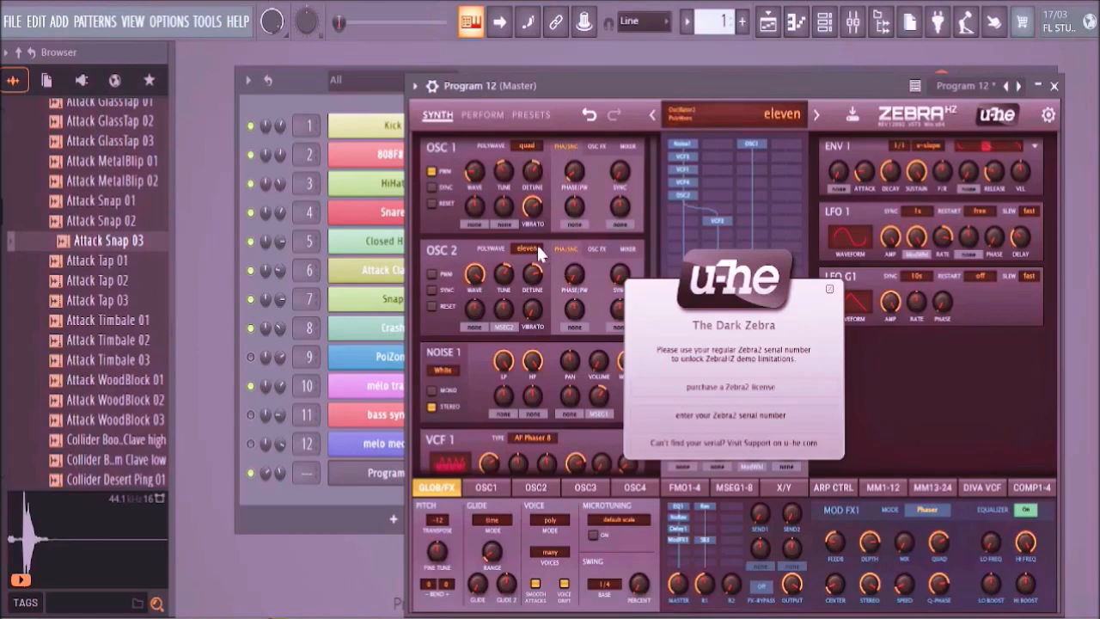
- Assign Y4 as OSC 1's wave modulation source and choose a tune modulation source, with Sync enabled on OSC 2
click(475, 224)
click(479, 229)
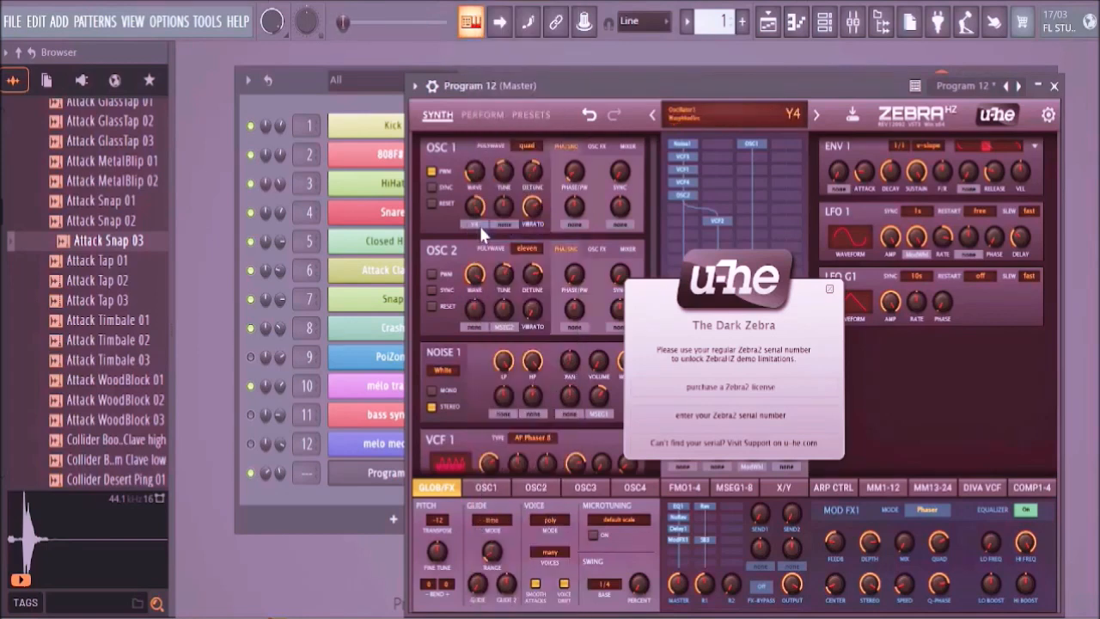
click(502, 224)
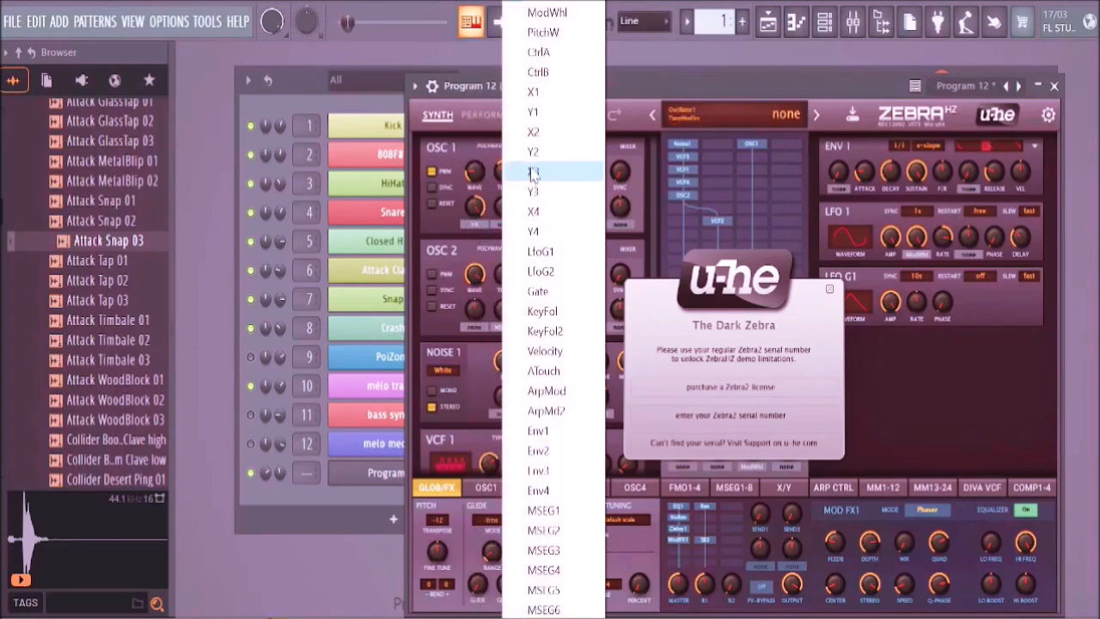
click(535, 112)
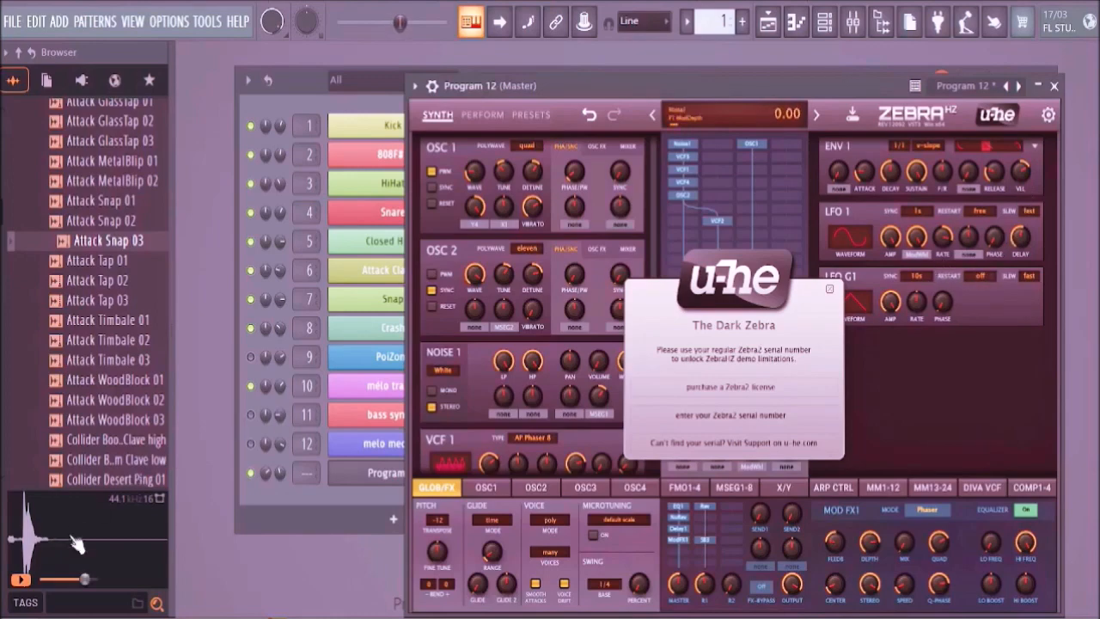
- Clone the Program 12 synth channel in the channel rack
click(277, 475)
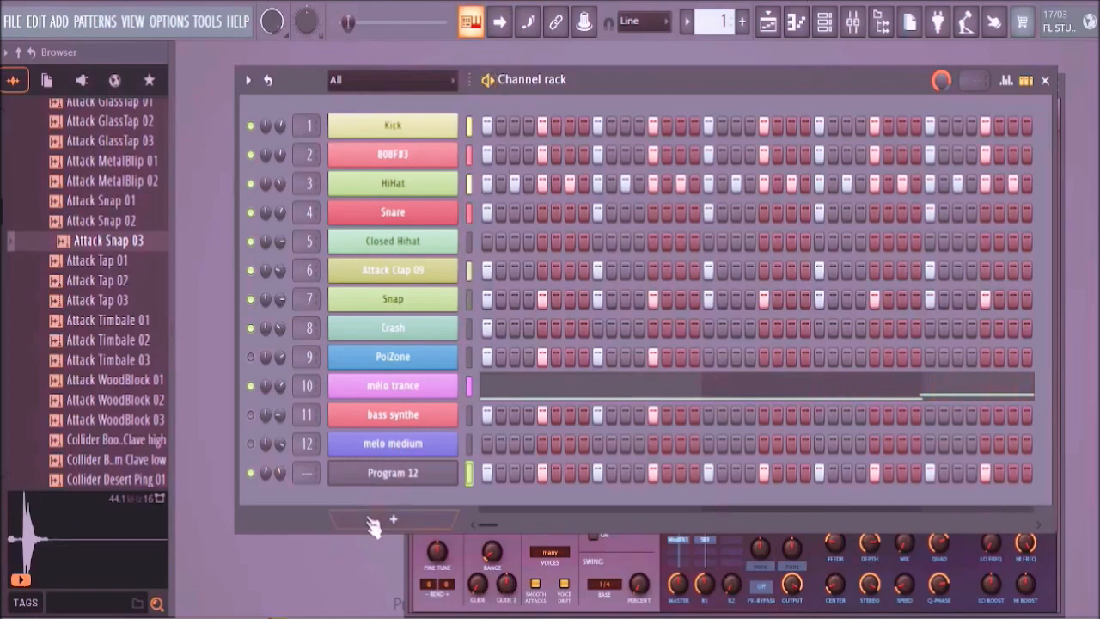
right_click(398, 481)
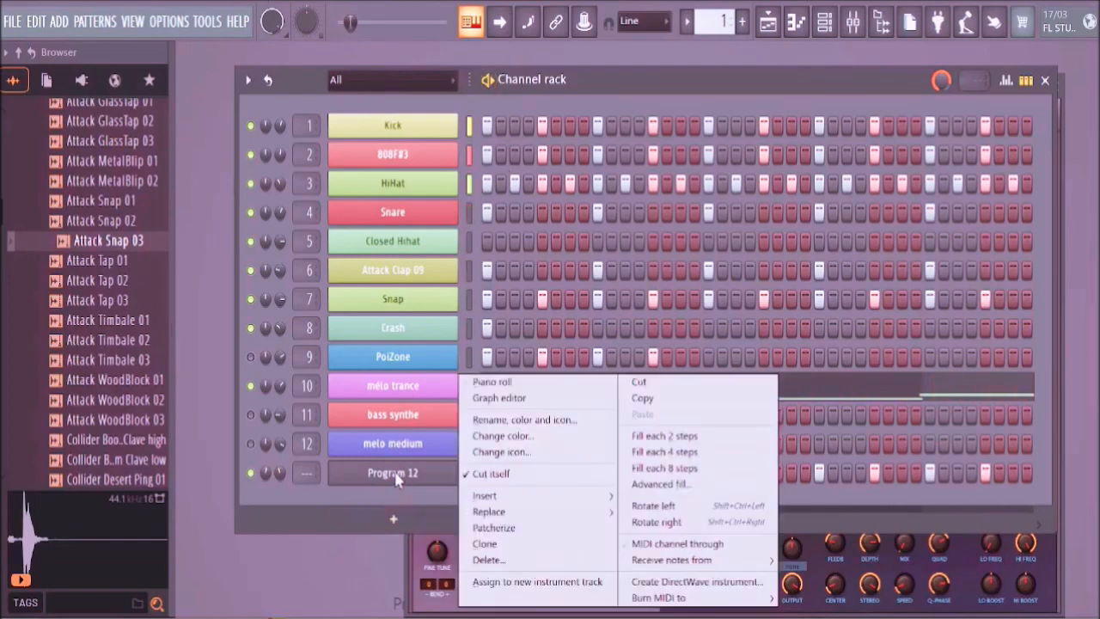
click(492, 545)
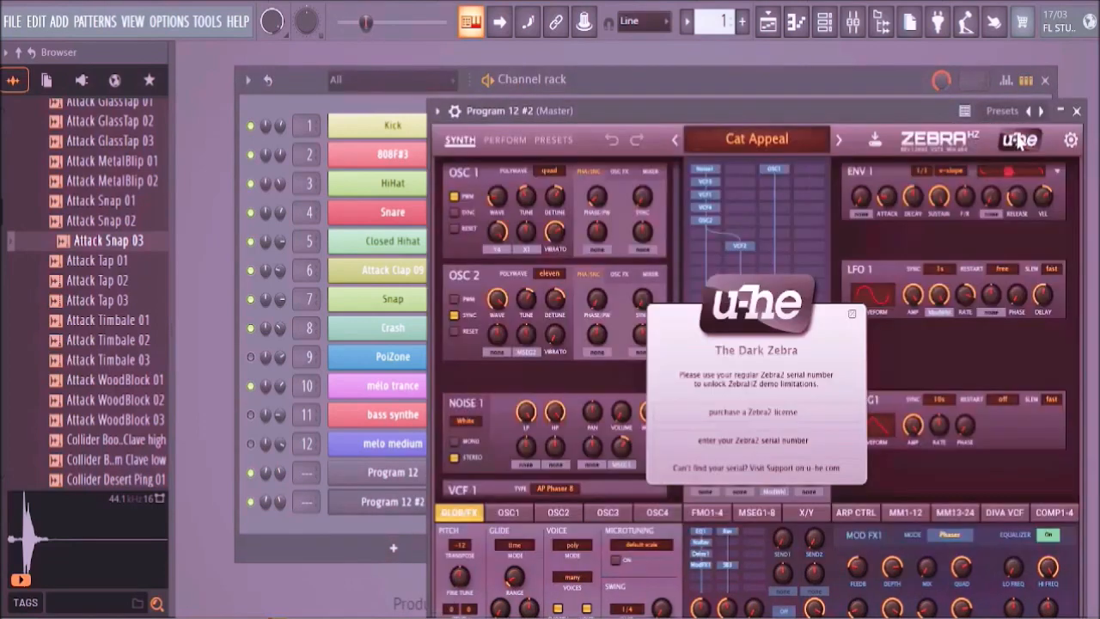
- Fill the cloned Program 12 #2 channel on every fourth step and switch its ZebraHZ patch to Clock Bones+ under Program 0
click(1077, 112)
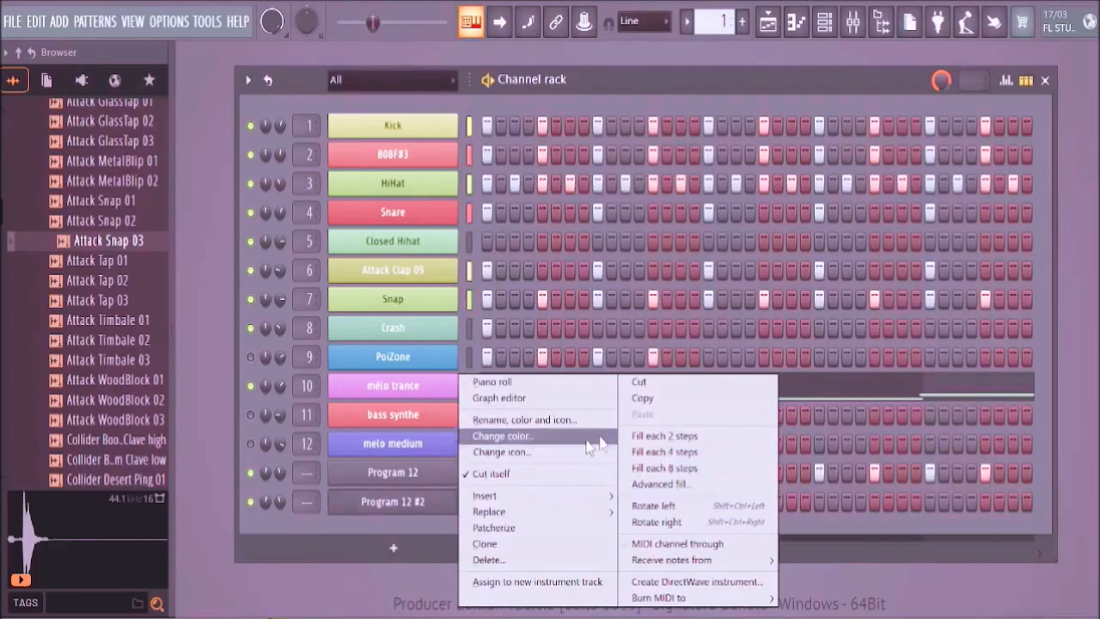
click(656, 453)
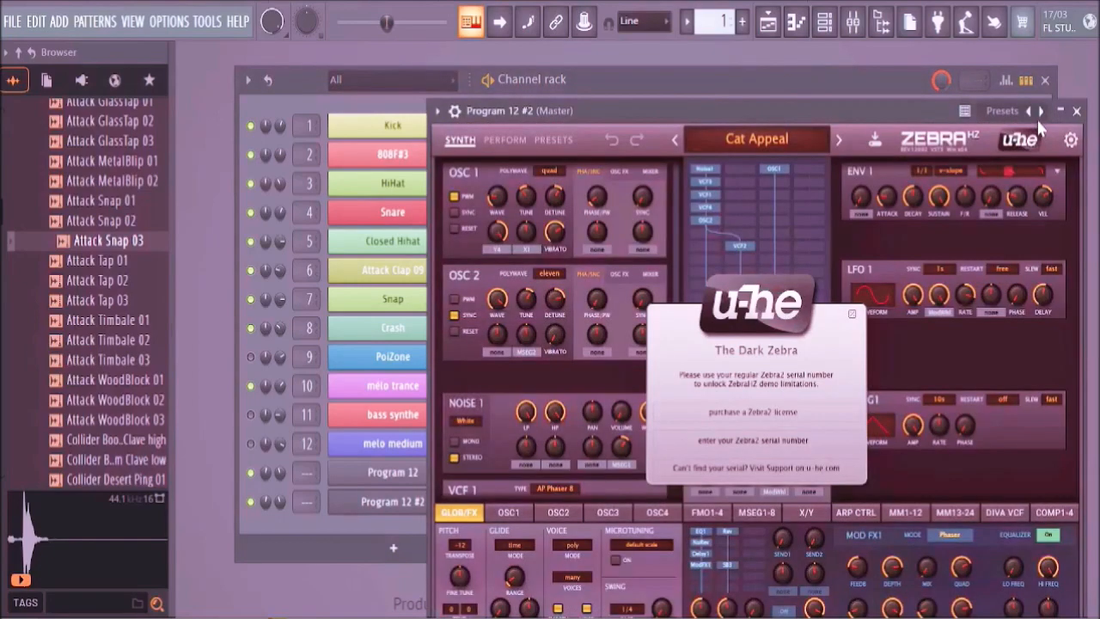
click(1041, 114)
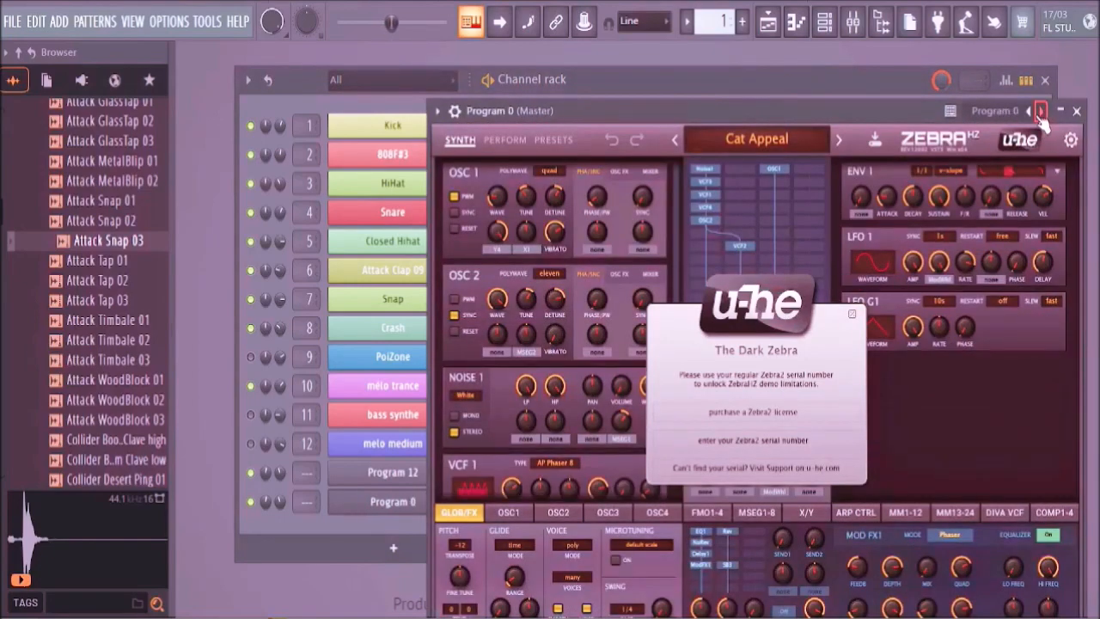
click(835, 144)
click(836, 143)
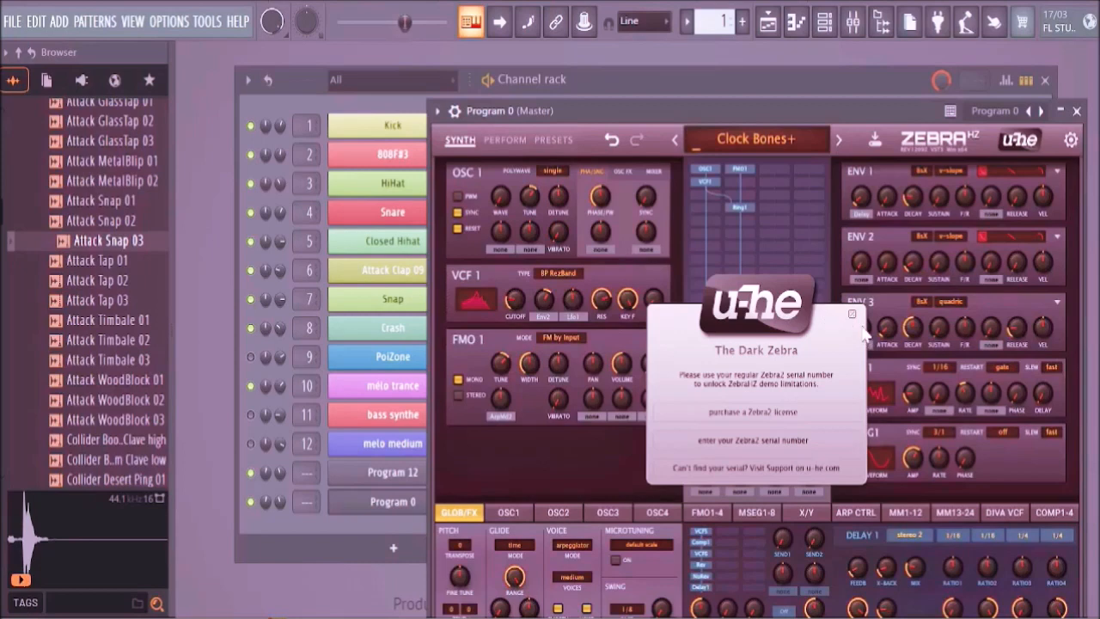
- Raise the ENV 3 velocity amount in the Clock Bones+ patch and lower the Program 0 channel's volume
drag(1043, 325, 1038, 225)
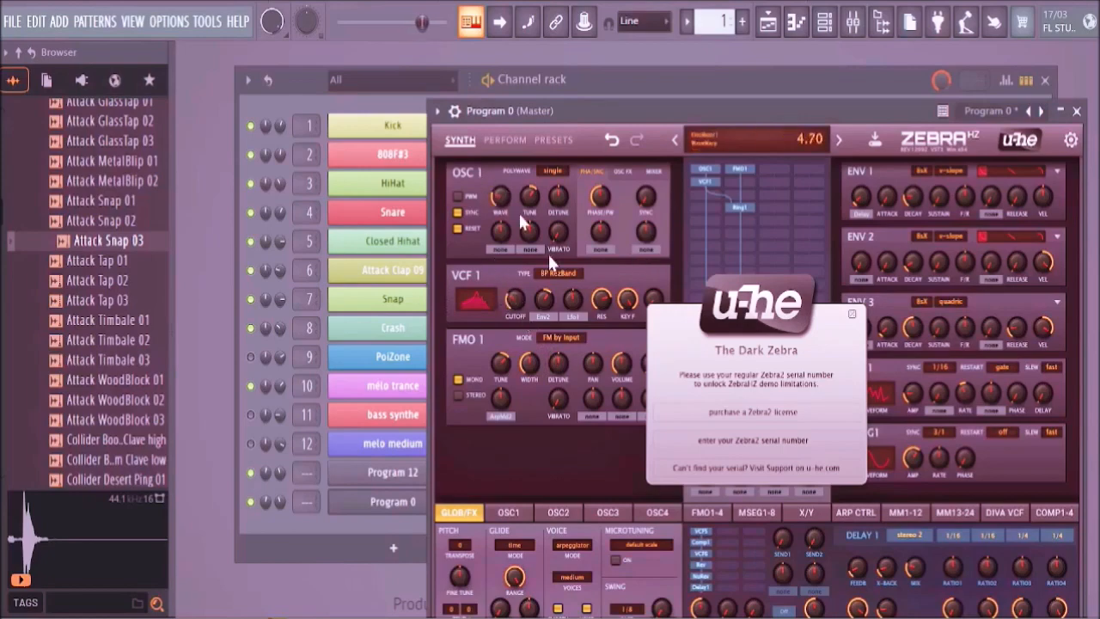
click(1078, 111)
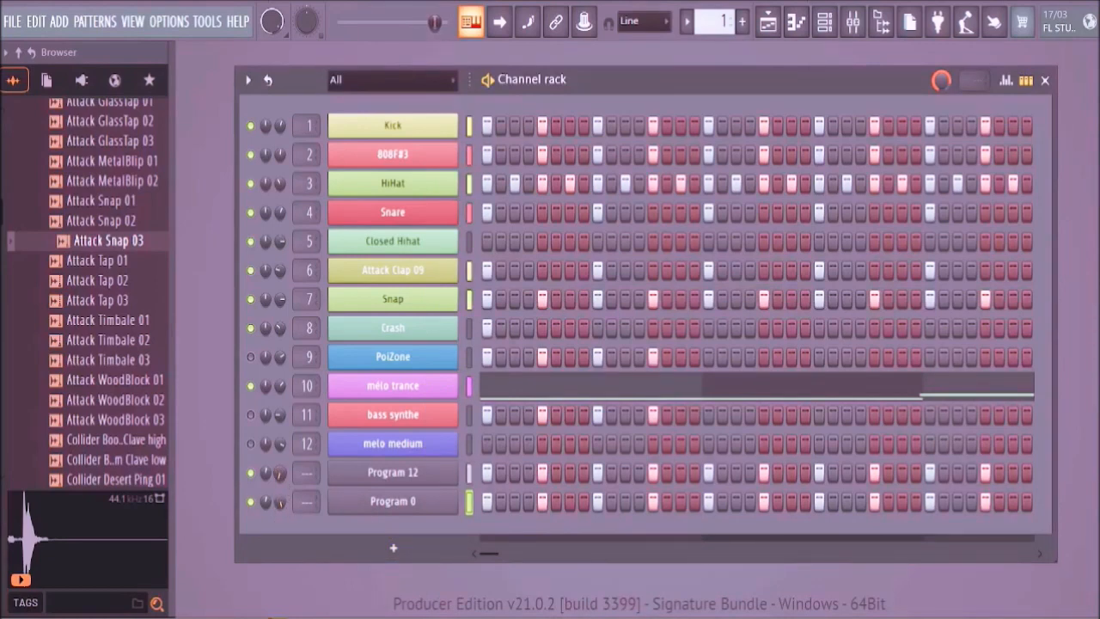
drag(280, 502, 279, 521)
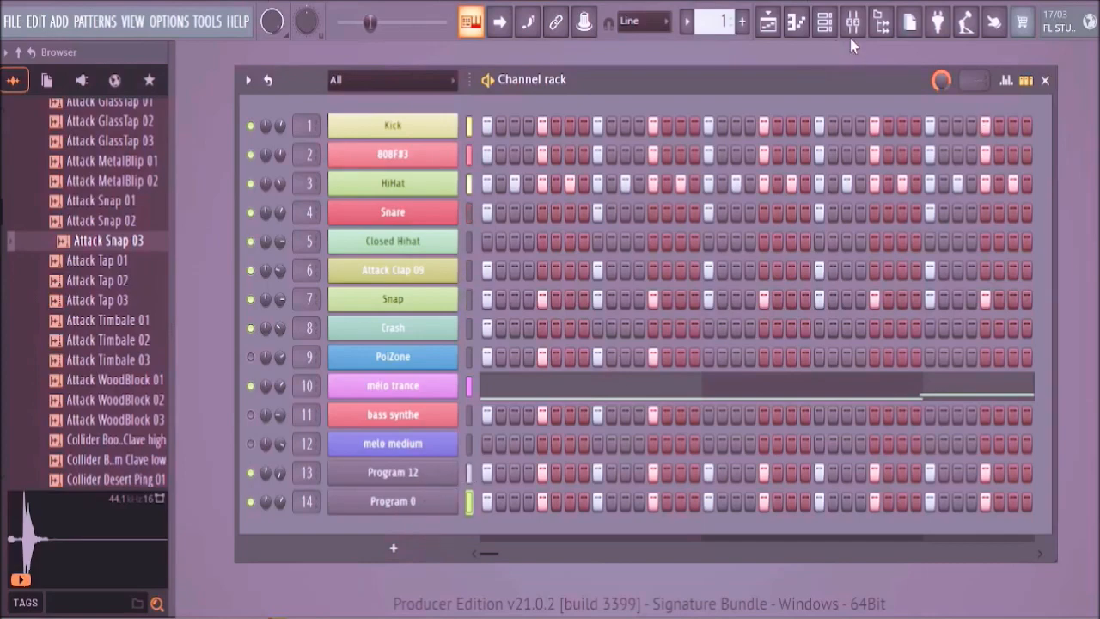
- Rename the Program 12 channel as "splash ambiance"
right_click(405, 474)
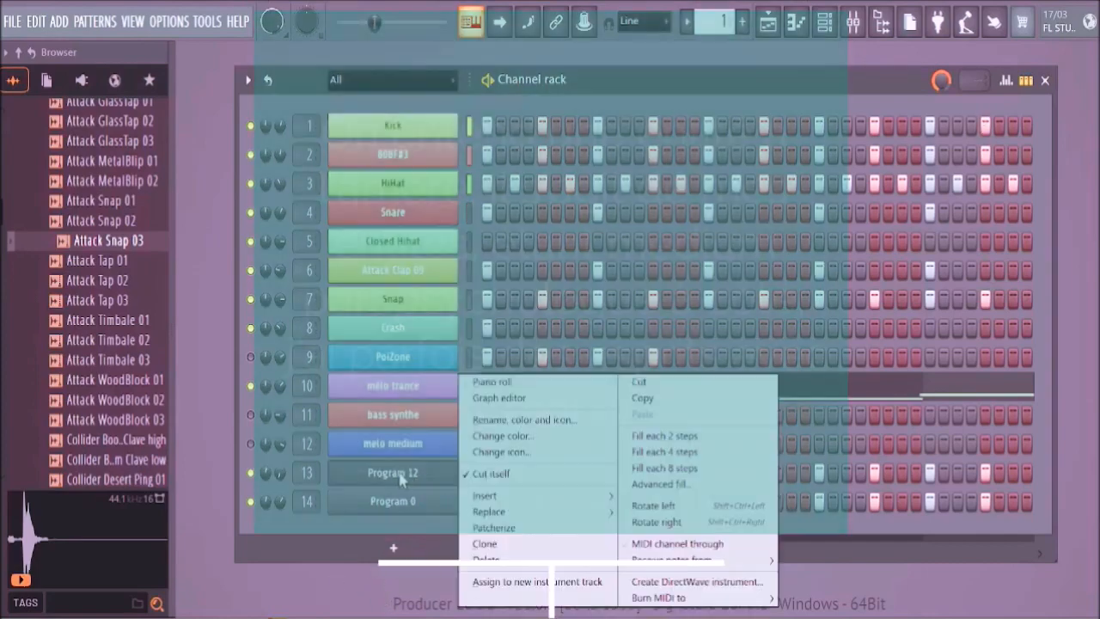
mouse_move(492, 512)
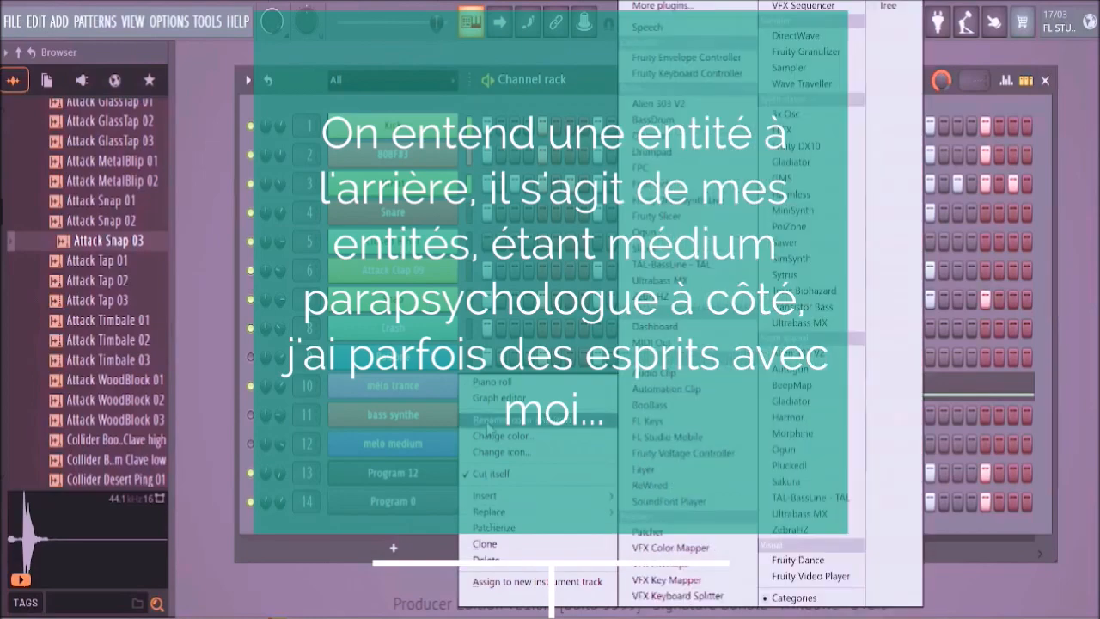
click(490, 421)
key(BackSpace)
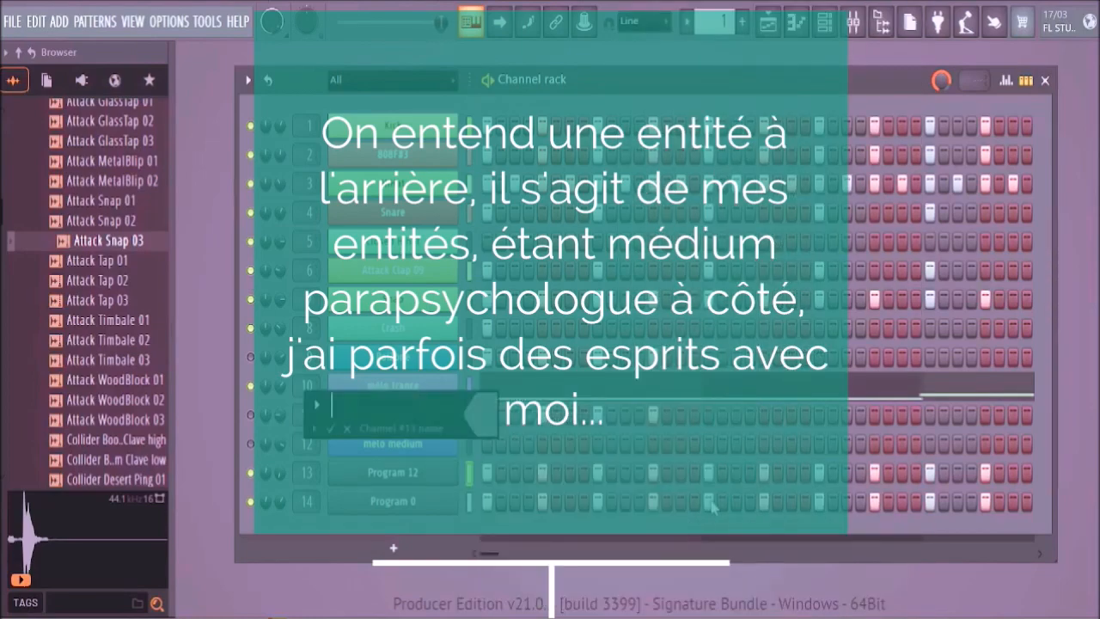
text(splash ambiance)
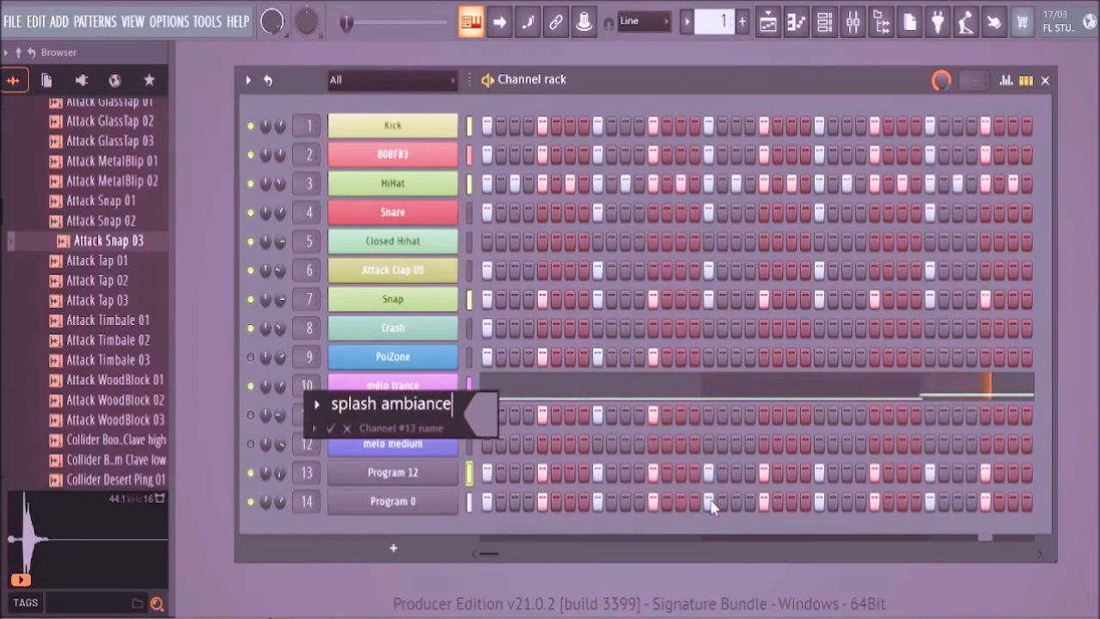
- Color the splash ambiance channel muted green #7C9F79 and apply the new name and color
click(485, 417)
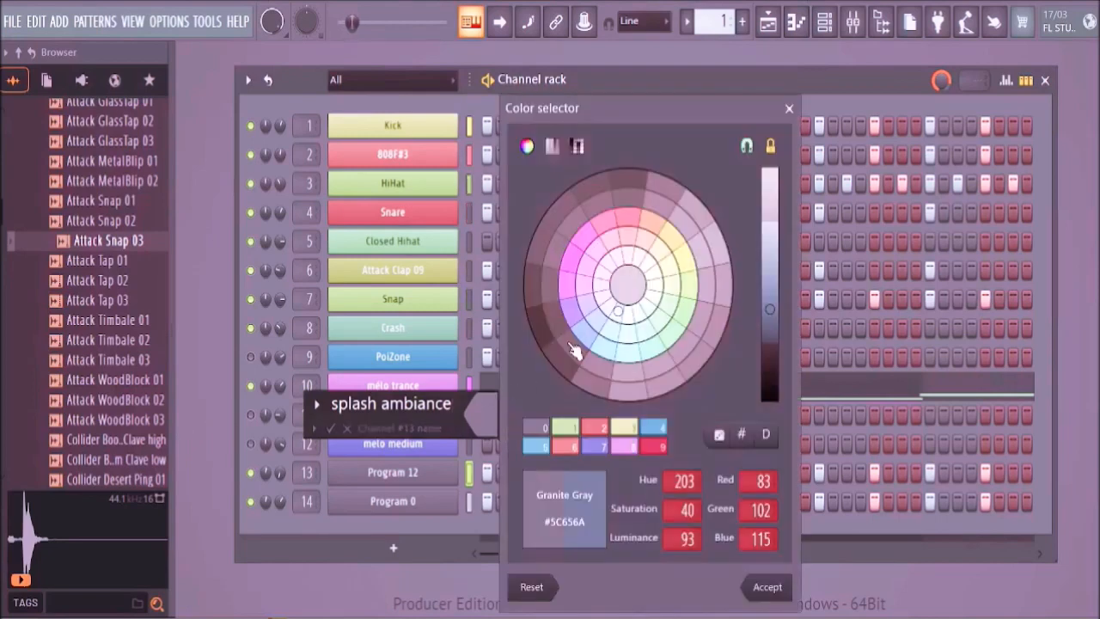
click(674, 288)
click(771, 272)
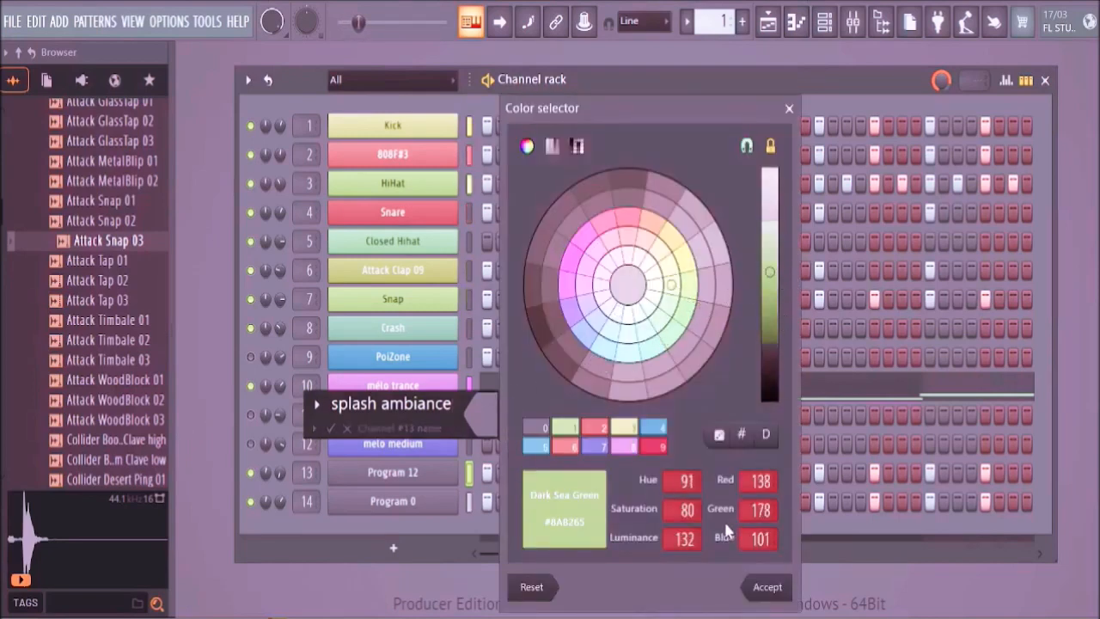
click(652, 296)
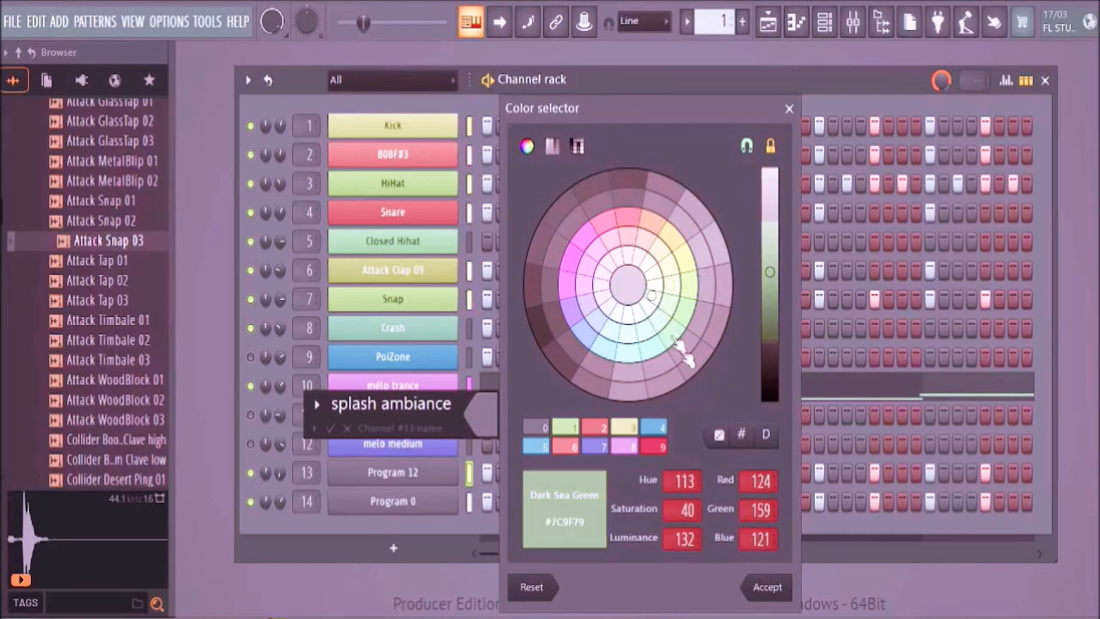
click(782, 587)
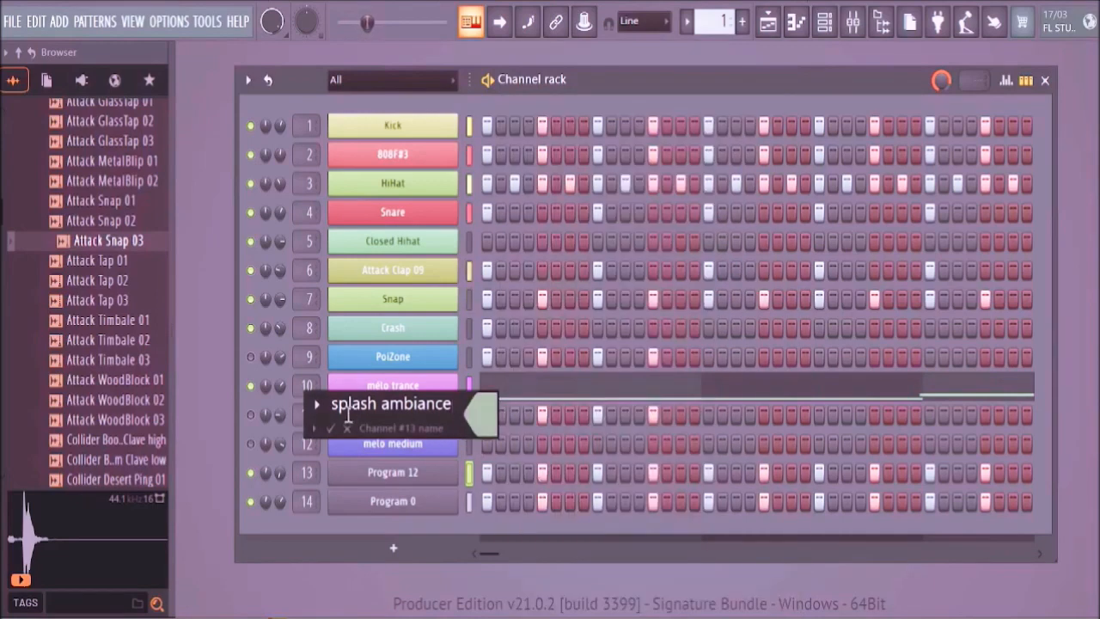
click(336, 430)
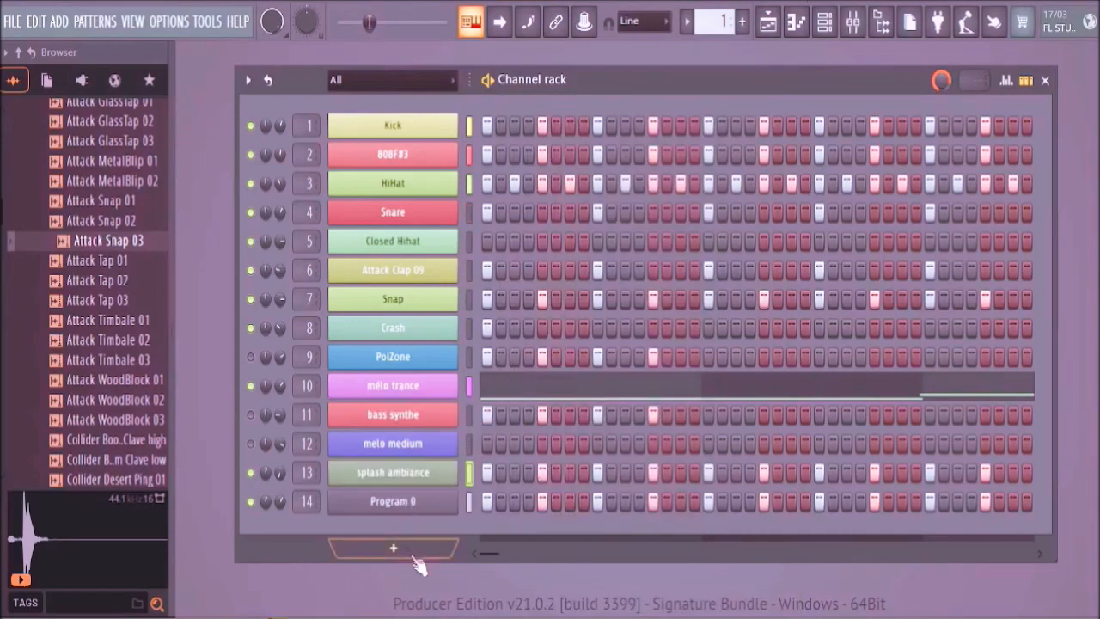
- Rename the Program 0 channel as "perci ambiance" and give it a light purple color
right_click(390, 509)
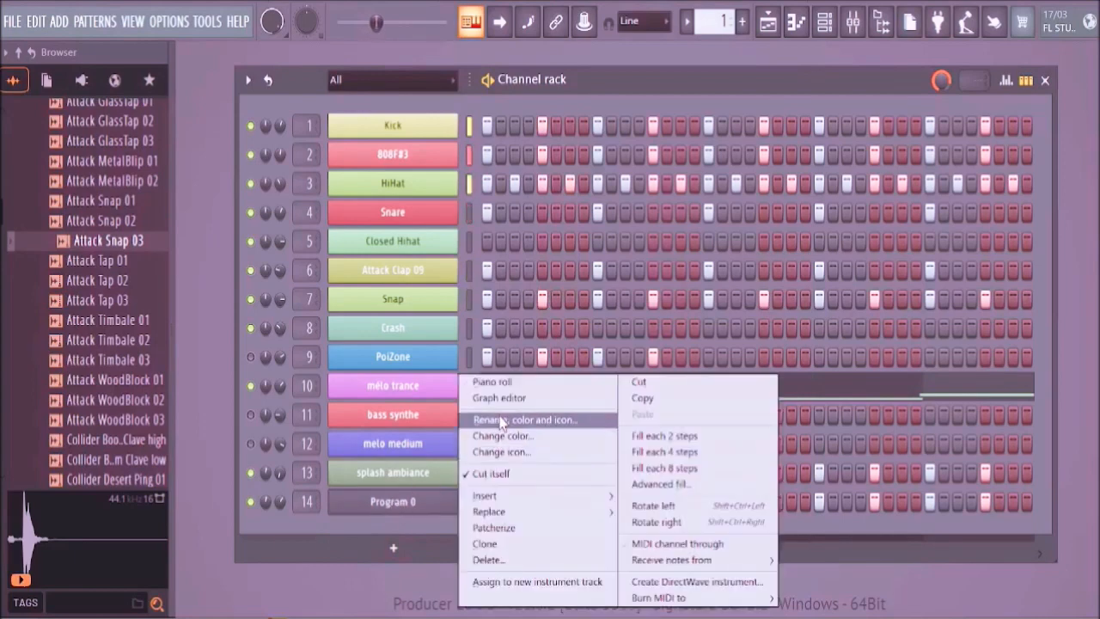
click(502, 422)
key(BackSpace)
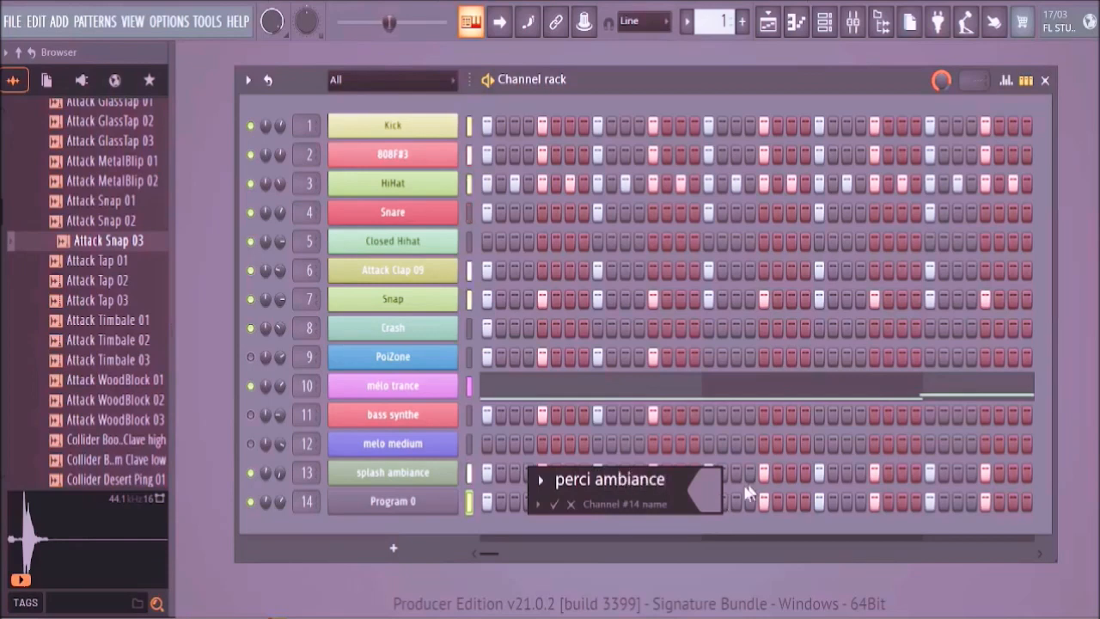
click(710, 497)
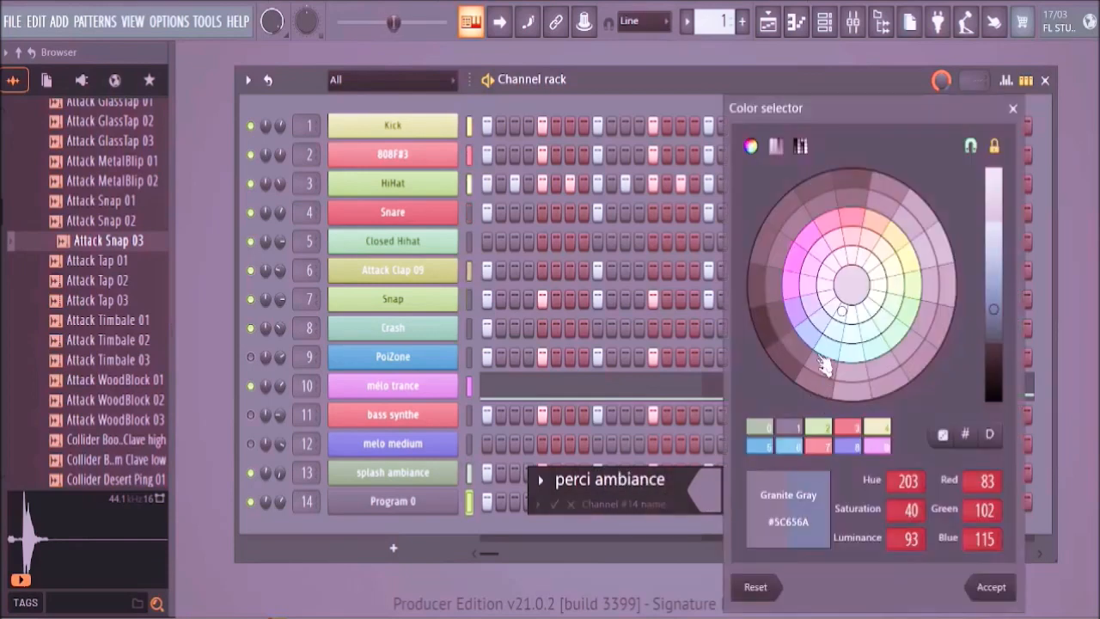
click(826, 286)
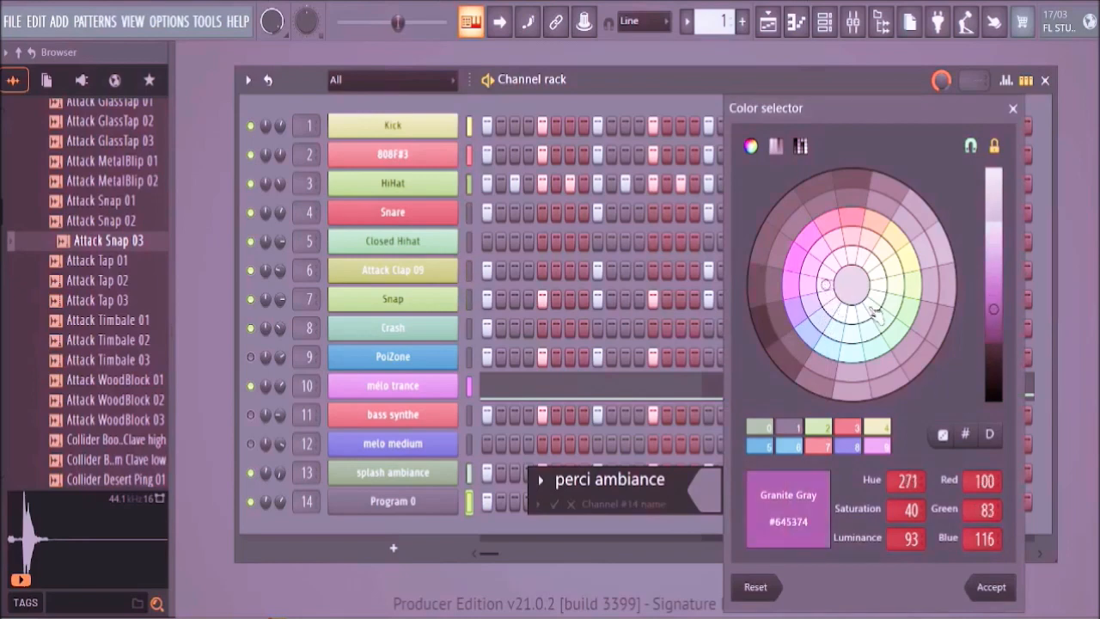
click(997, 262)
click(988, 587)
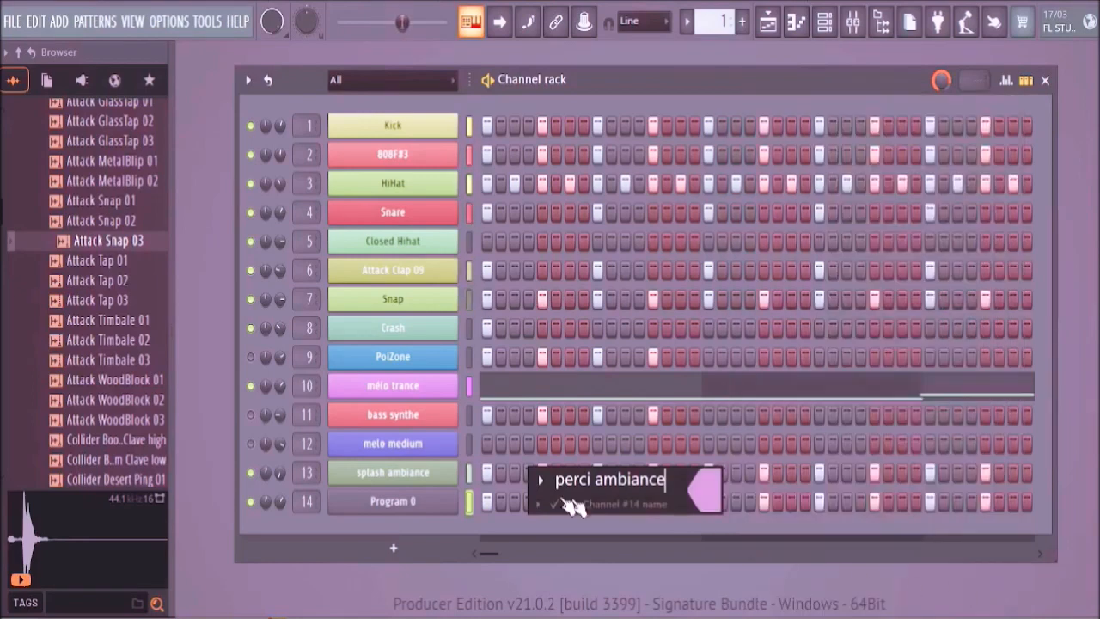
click(555, 504)
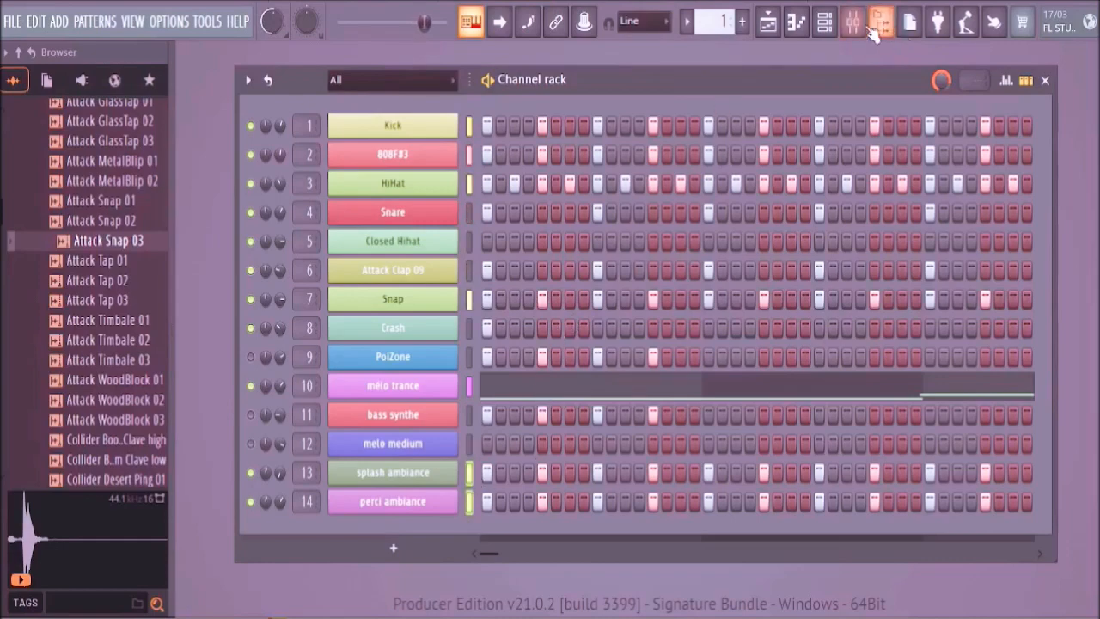
- Route the selected splash ambiance and perci ambiance channels to mixer tracks starting from Insert 13
key(F9)
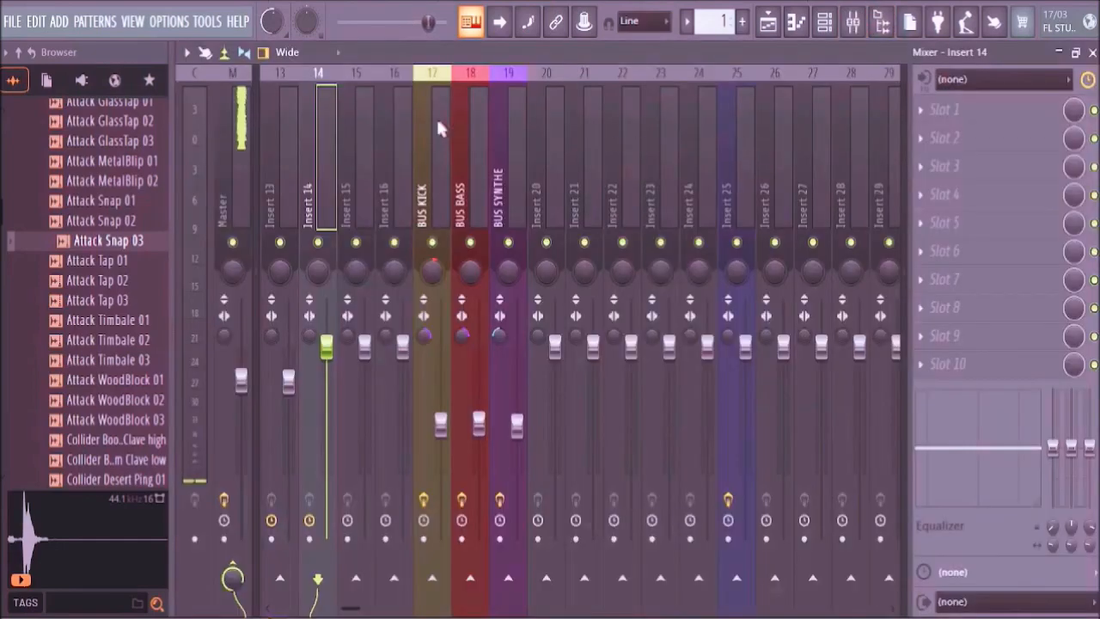
scroll(386, 112, left, 5)
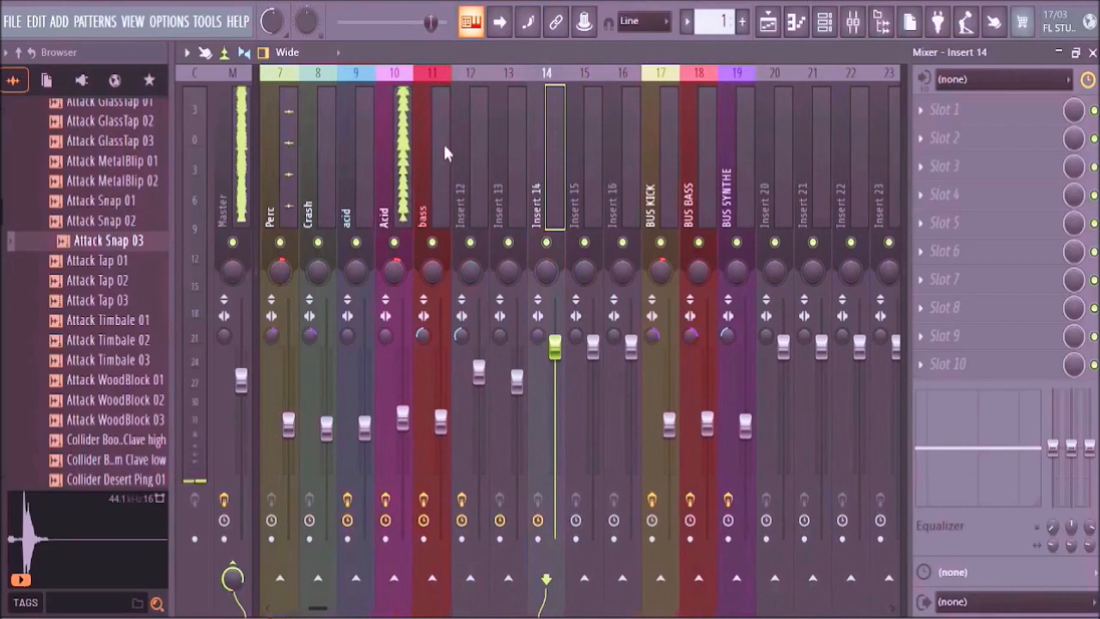
click(509, 102)
right_click(509, 102)
mouse_move(606, 257)
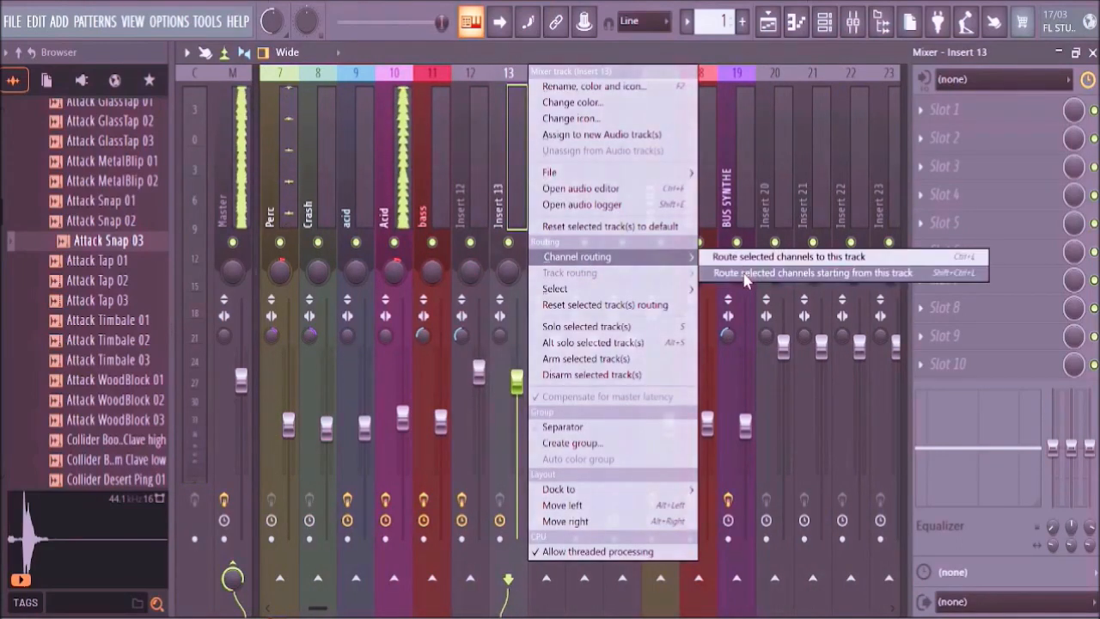
click(748, 273)
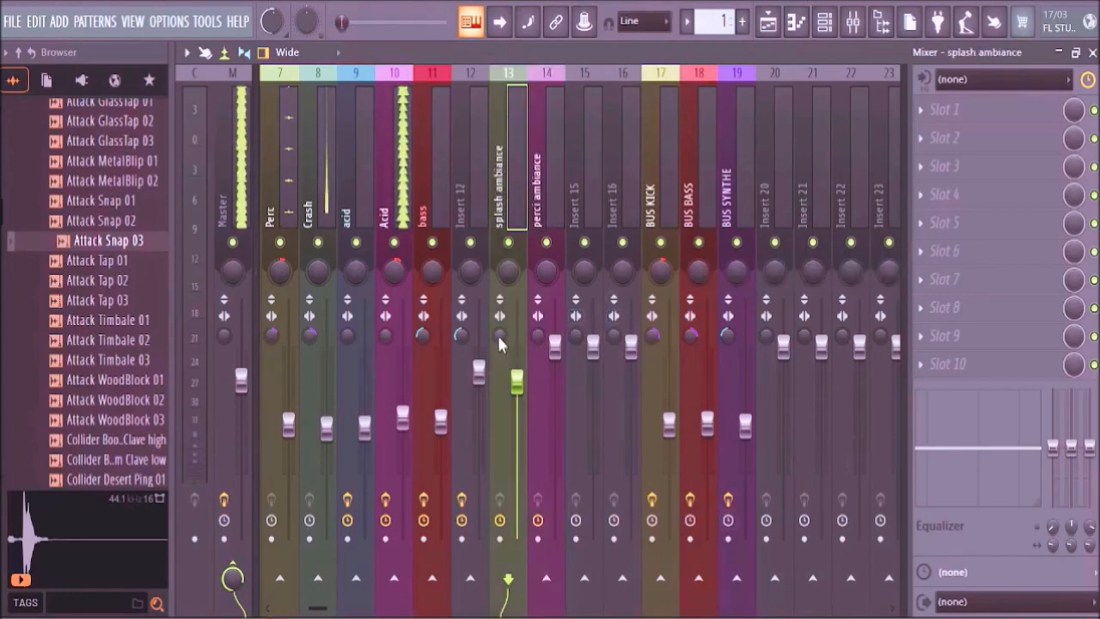
- Add Fruity parametric EQ 2 to the first effect slot of the splash ambiance mixer track
click(926, 118)
click(712, 99)
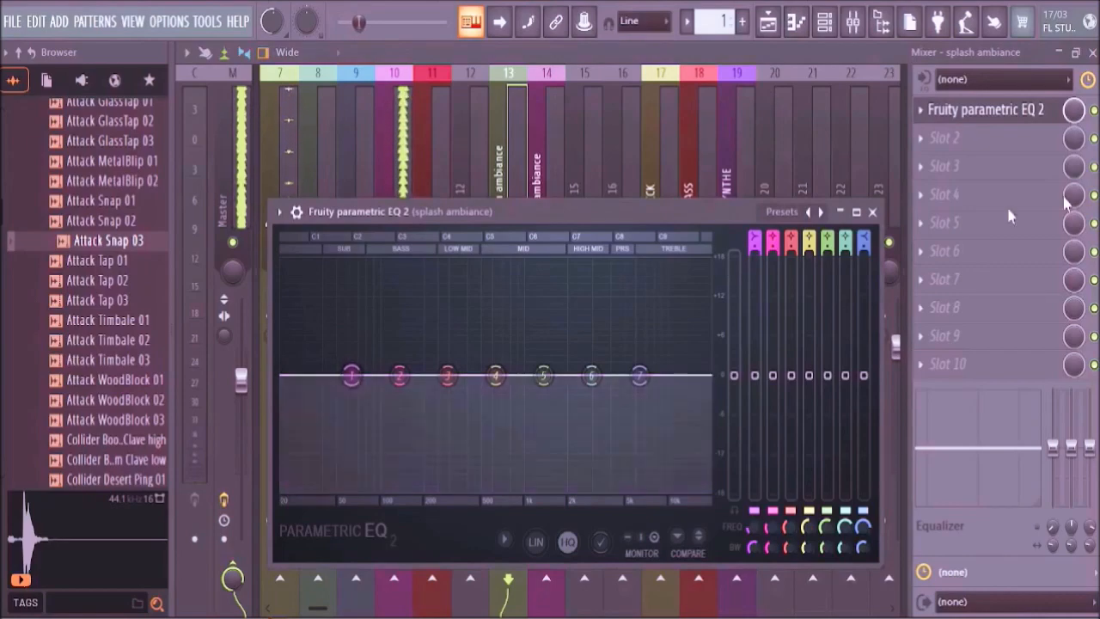
click(1094, 53)
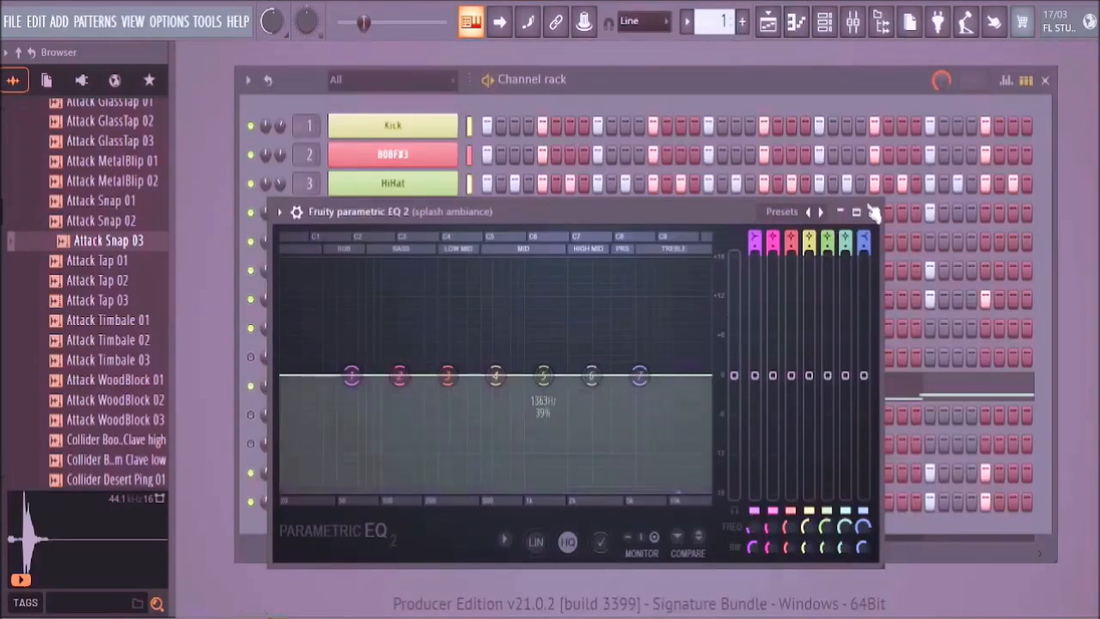
click(872, 212)
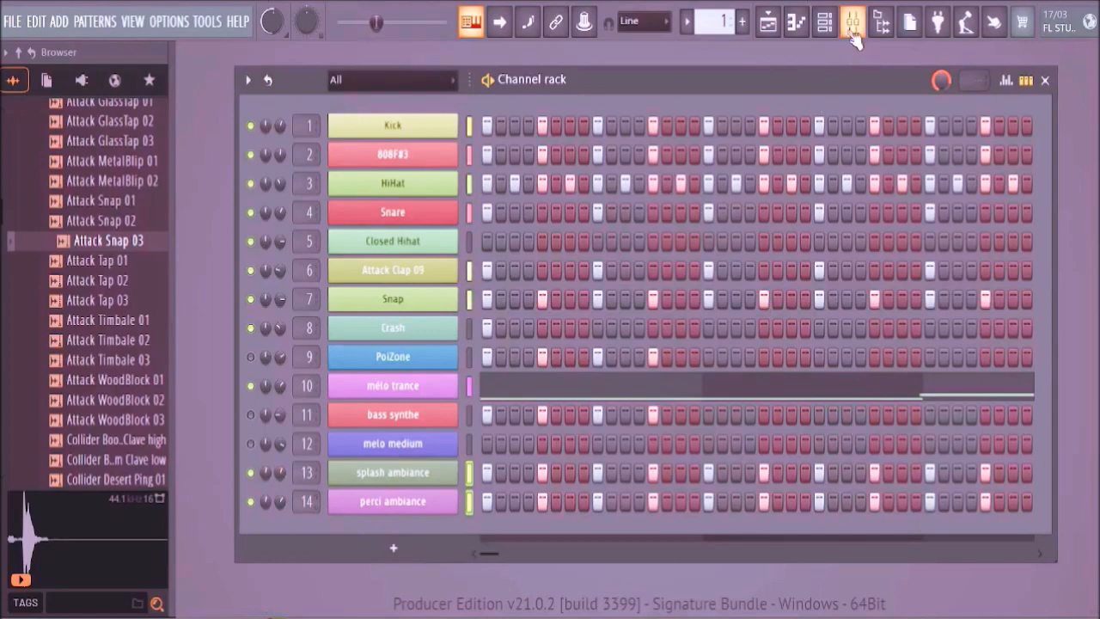
- Shape the splash ambiance parametric EQ by cutting the lows with band 1 and boosting bands 5, 6 and 7 by about 6 dB
key(F9)
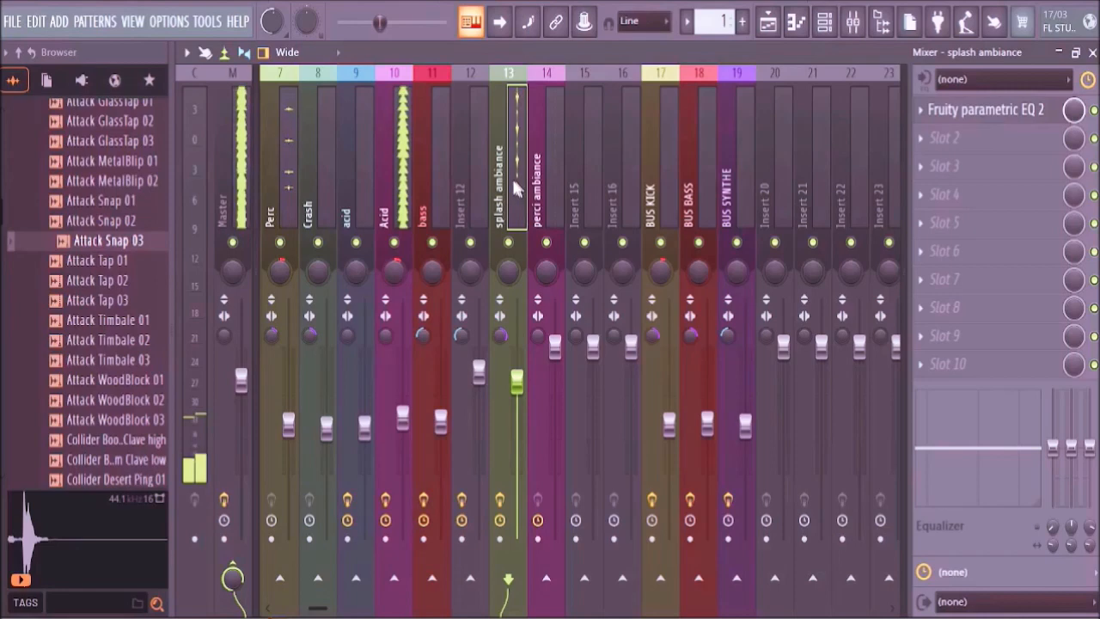
click(958, 115)
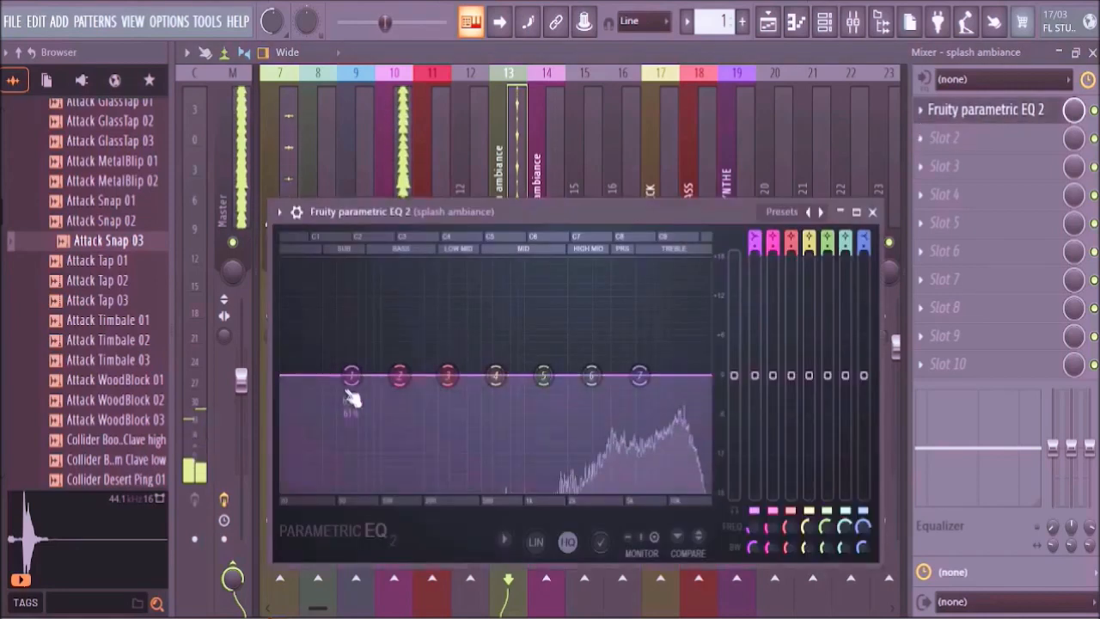
drag(351, 378, 518, 486)
drag(543, 375, 599, 344)
drag(639, 375, 623, 343)
drag(560, 344, 584, 337)
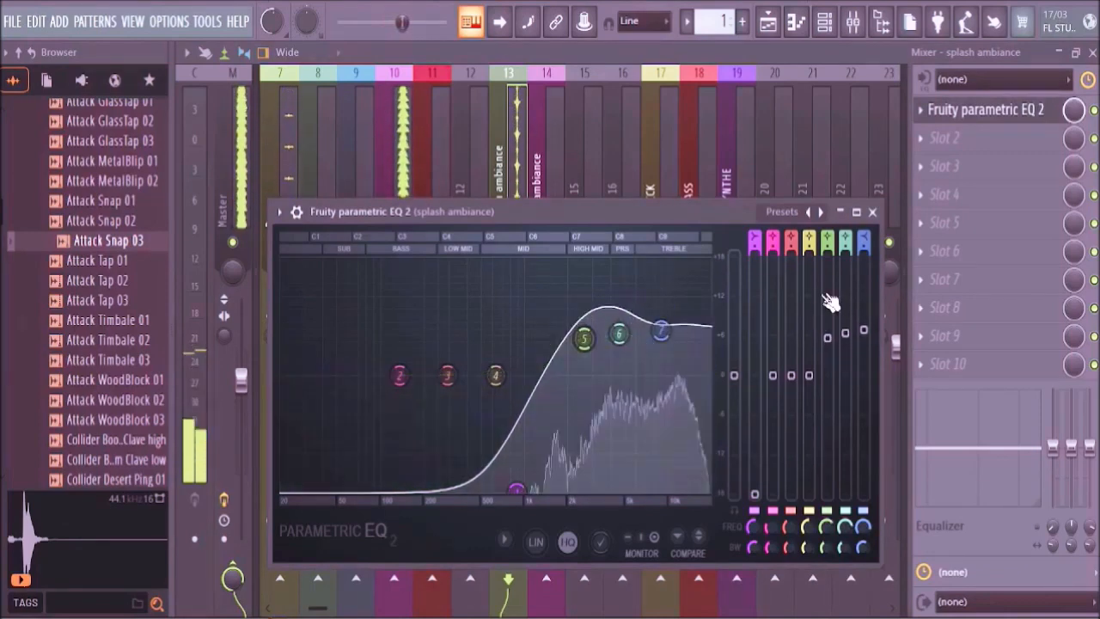
click(873, 211)
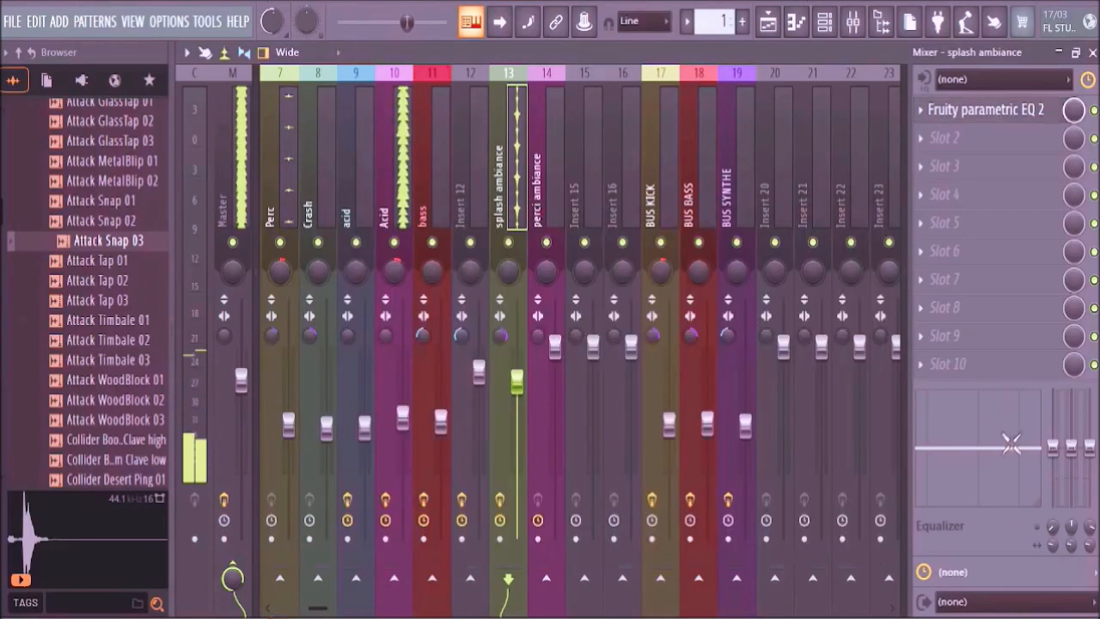
- Boost the splash ambiance track's built-in mixer EQ by about 4.7 at 5.5k and lower its volume fader
drag(978, 447, 1010, 433)
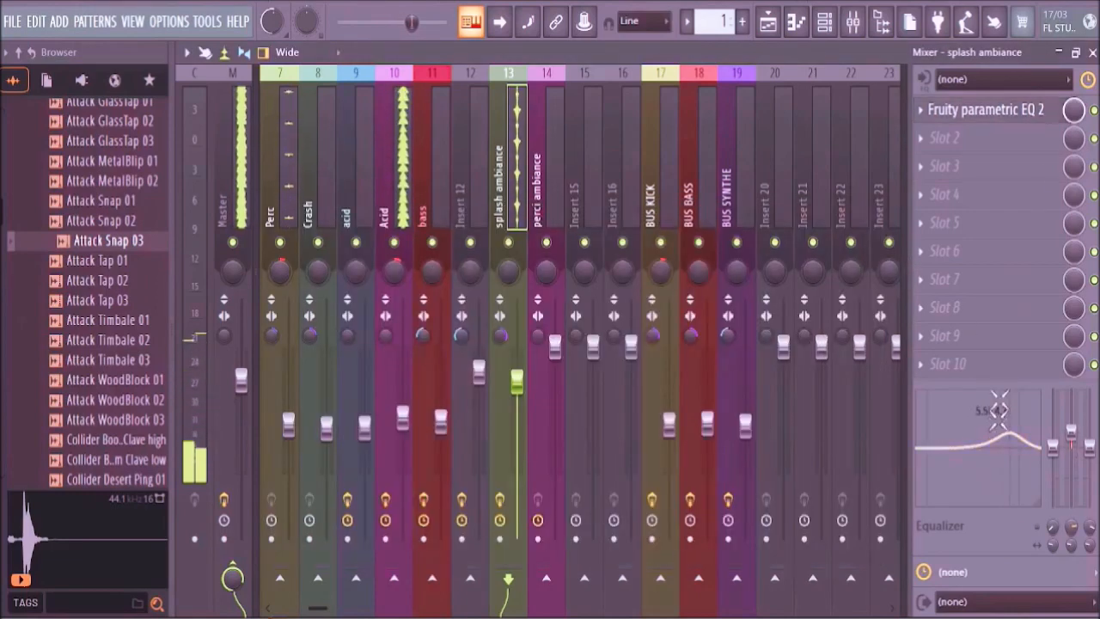
drag(517, 381, 517, 461)
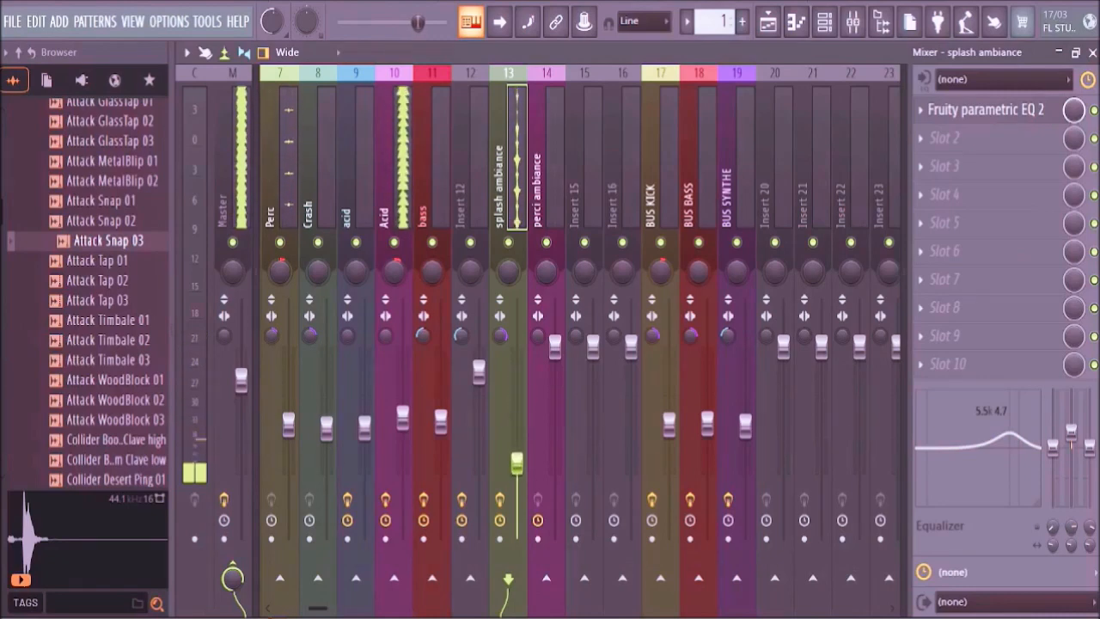
- Add Fruity parametric EQ 2 to the first effect slot of the perci ambiance mixer track
click(557, 215)
click(1093, 53)
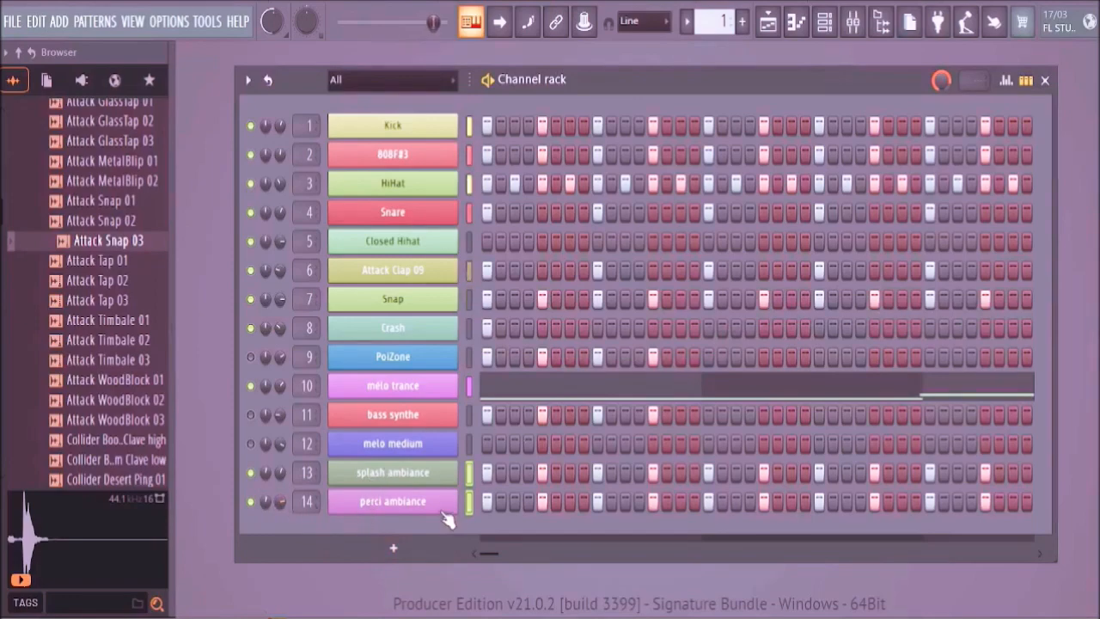
click(853, 24)
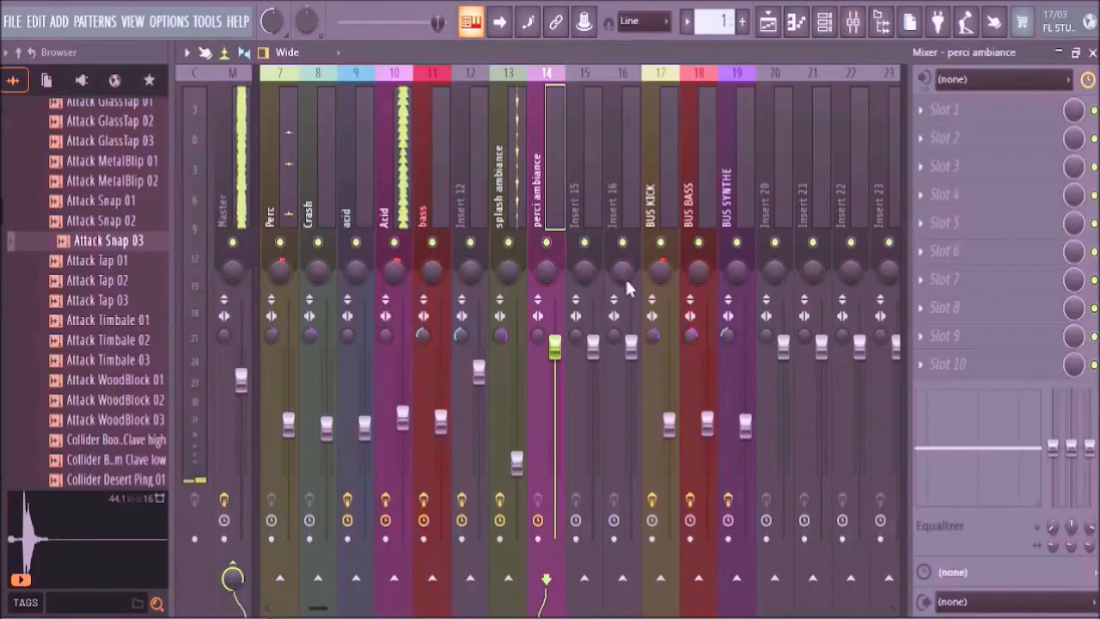
click(924, 114)
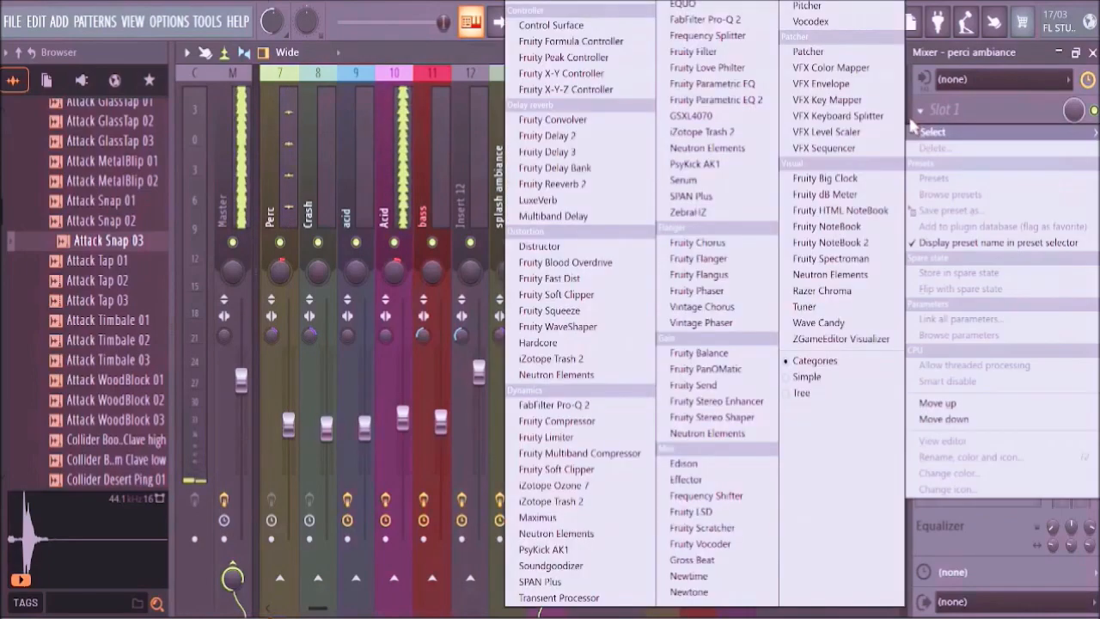
click(759, 102)
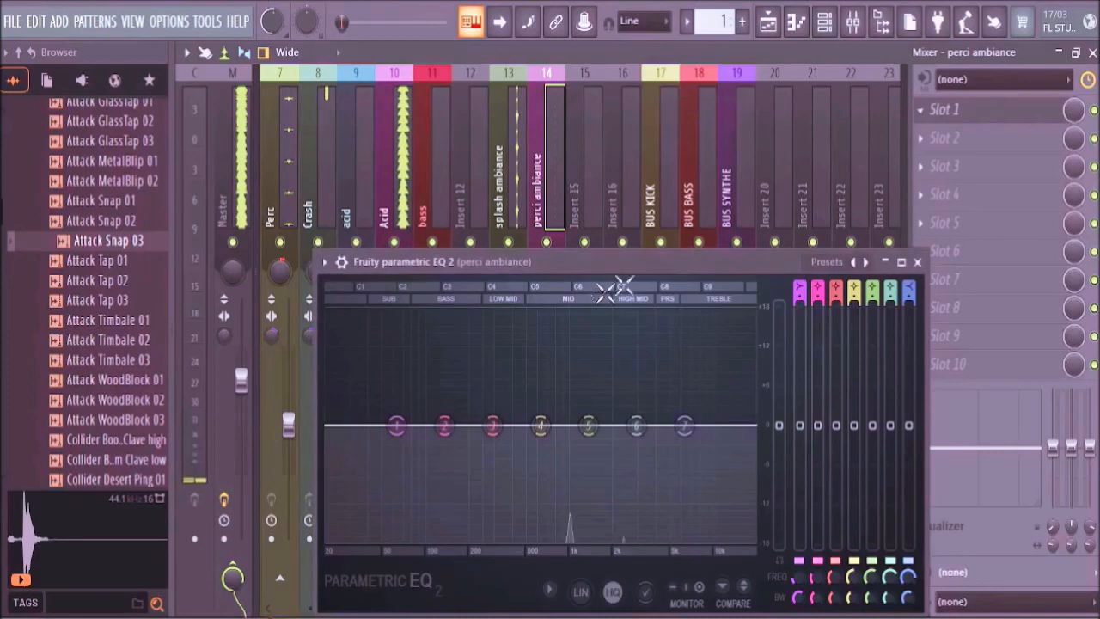
click(918, 262)
- Lower the volume fader of the perci ambiance mixer track
drag(555, 347, 555, 393)
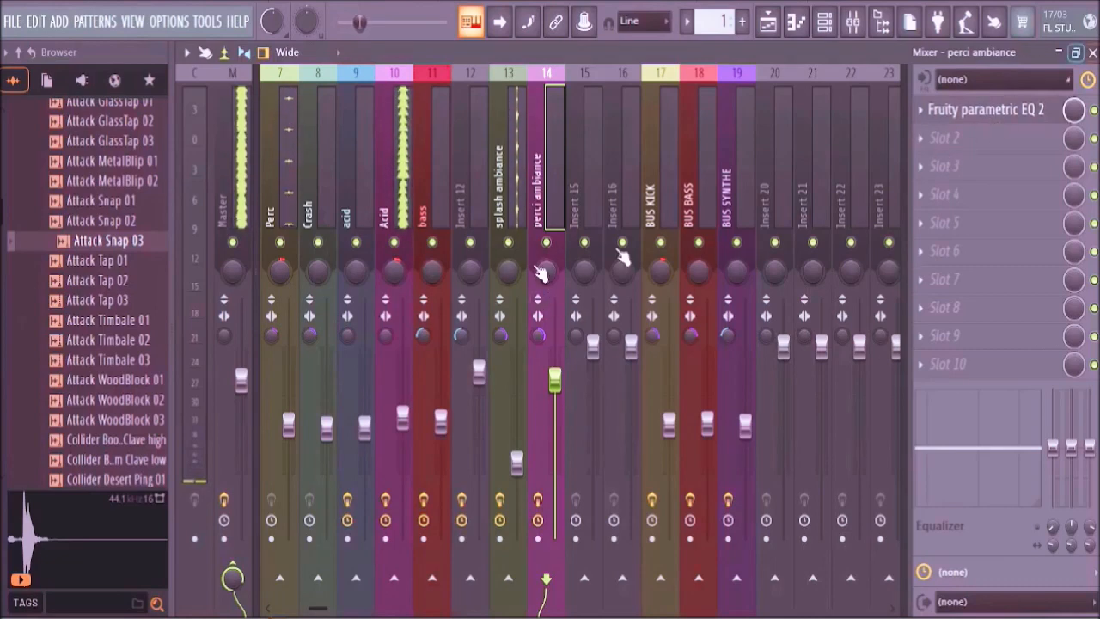
scroll(309, 221, up, 2)
scroll(318, 258, down, 2)
scroll(319, 252, up, 2)
- Switch the Kick track's Fruity Limiter to compressor mode, lower its threshold, and adjust the knee and ratio
key(F9)
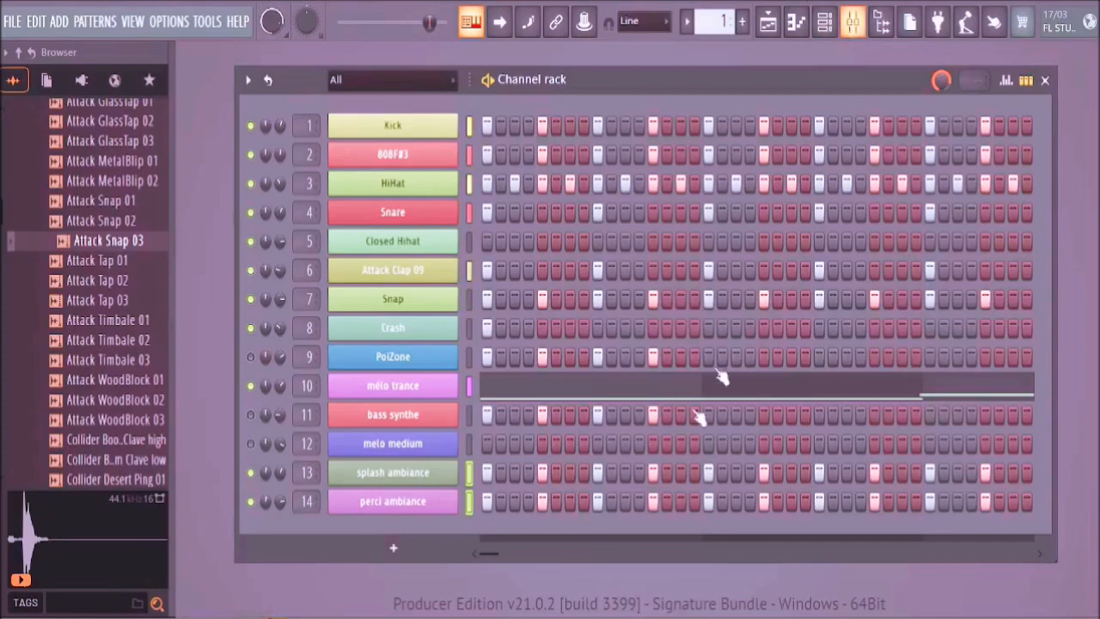
key(F9)
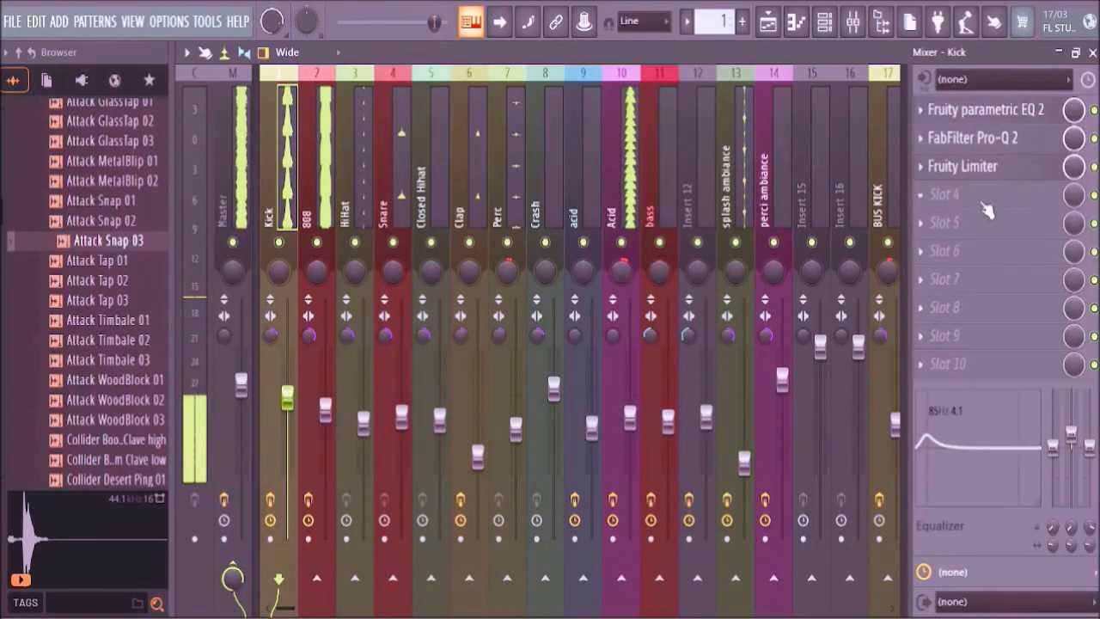
click(980, 168)
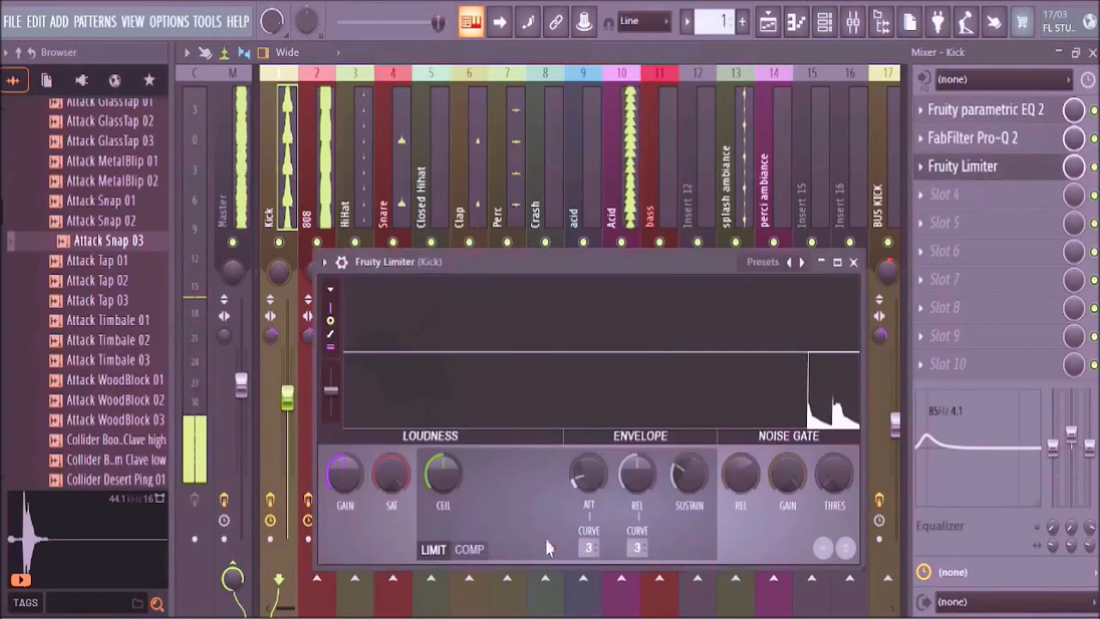
click(483, 550)
drag(447, 478, 447, 520)
drag(488, 471, 488, 455)
drag(536, 483, 535, 466)
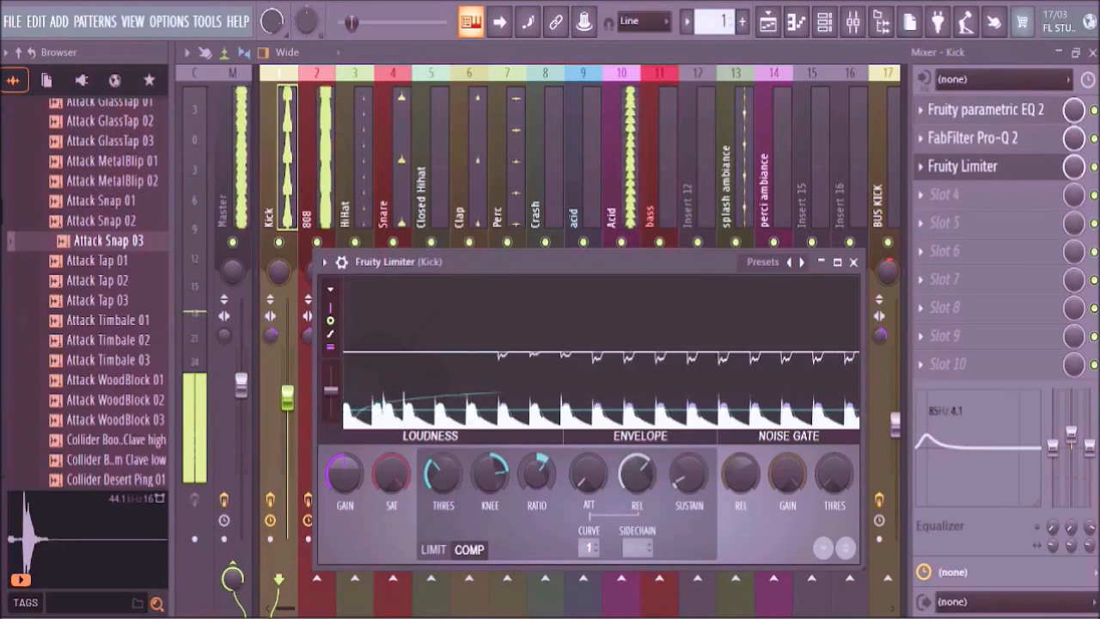
- Adjust the Kick compressor's attack and release, and turn up its gain and saturation
drag(589, 483, 637, 488)
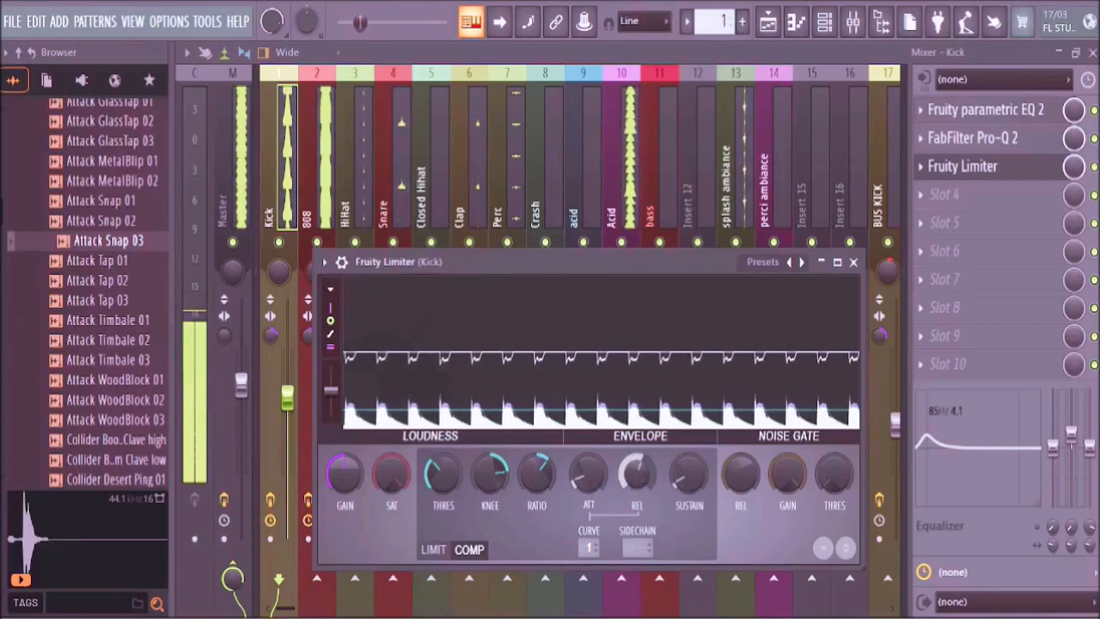
drag(392, 480, 345, 465)
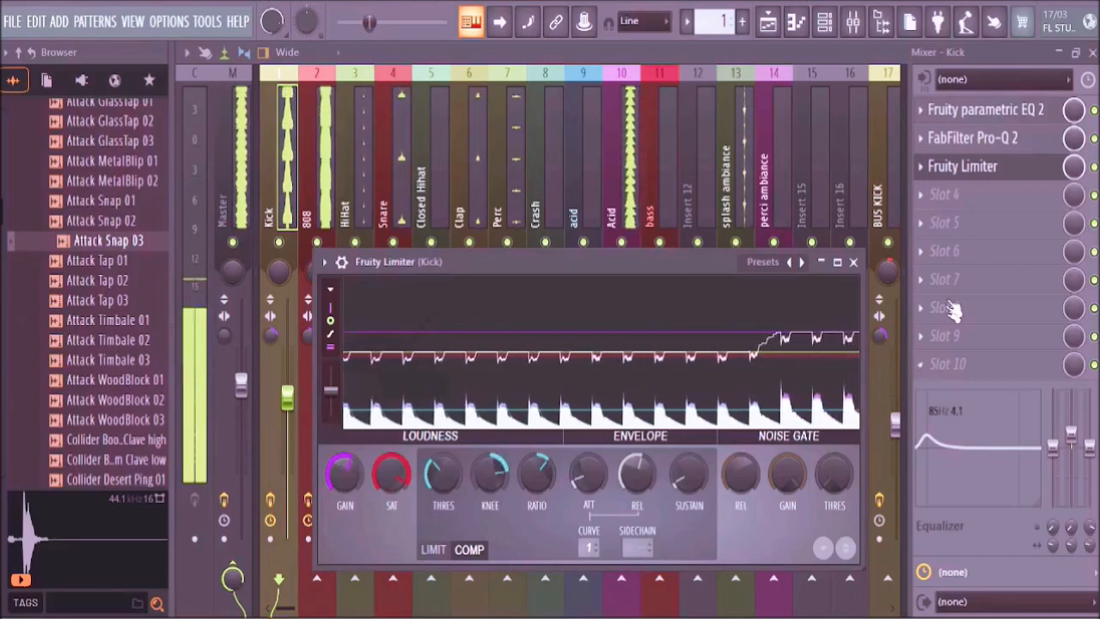
click(853, 262)
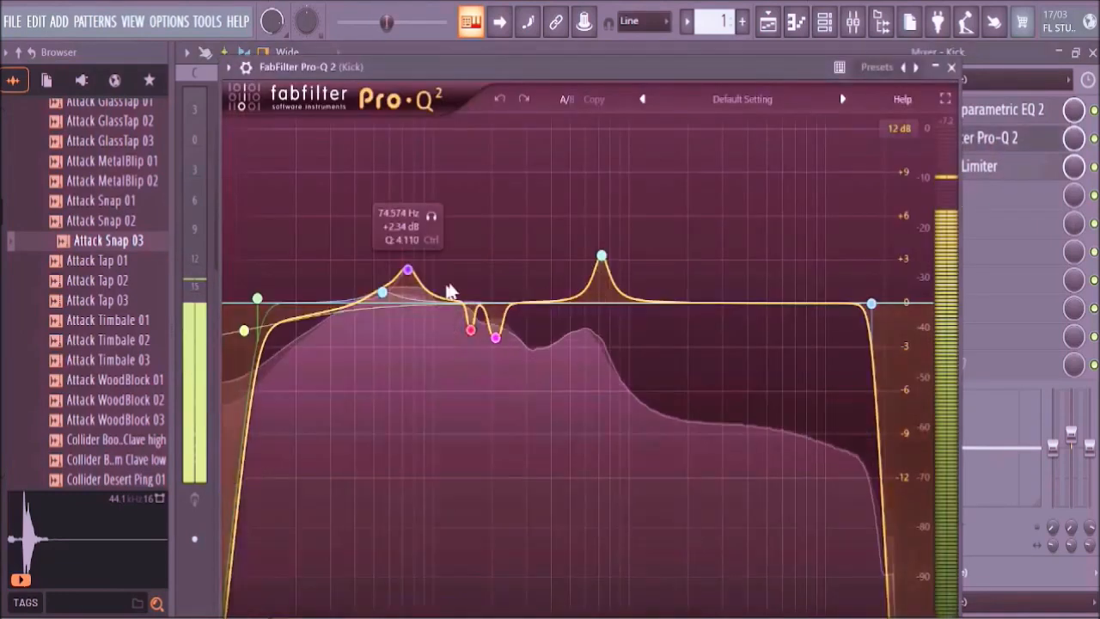
- Add and audition a bell band at about 1534 Hz, +2.43 dB, Q 2.529 in the Kick track's FabFilter Pro-Q 2
mouse_move(383, 293)
click(406, 238)
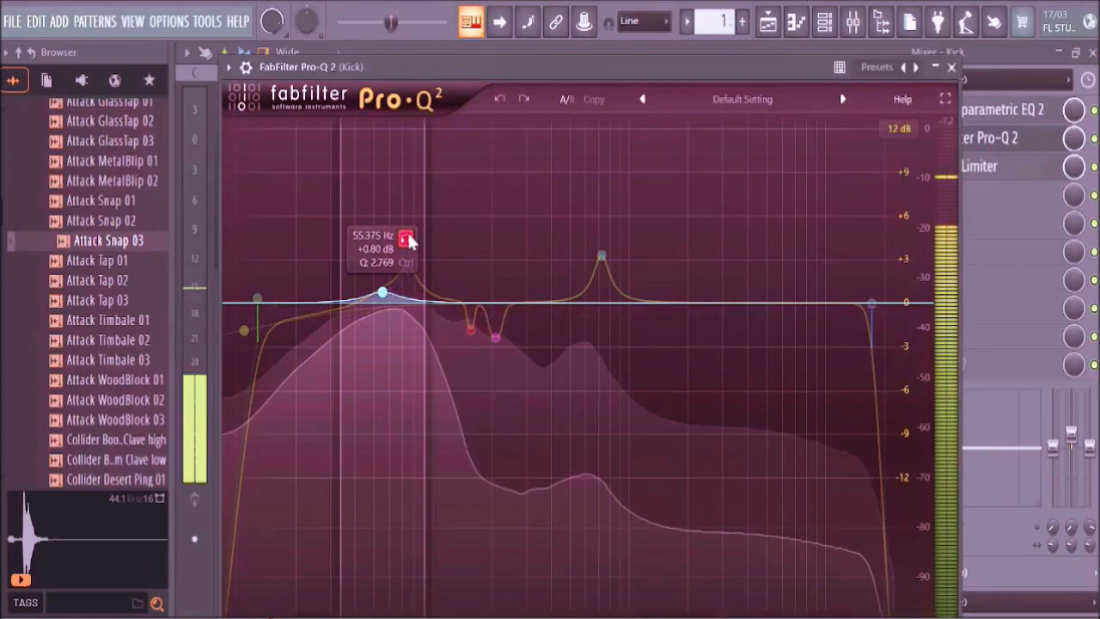
double_click(696, 304)
drag(696, 303, 665, 269)
scroll(665, 269, up, 5)
click(688, 217)
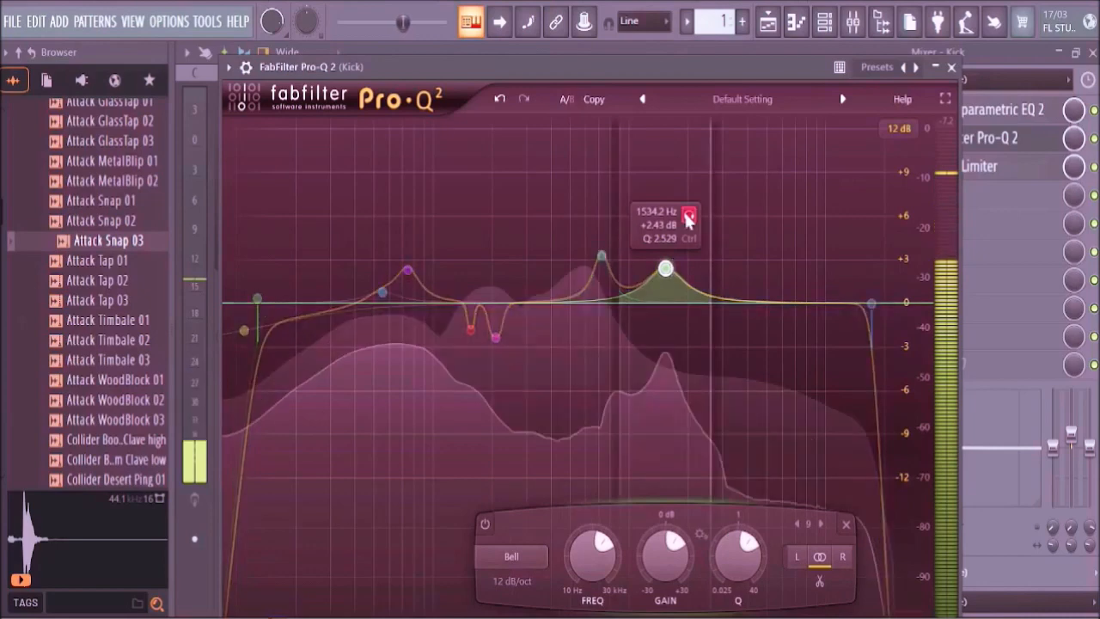
click(689, 217)
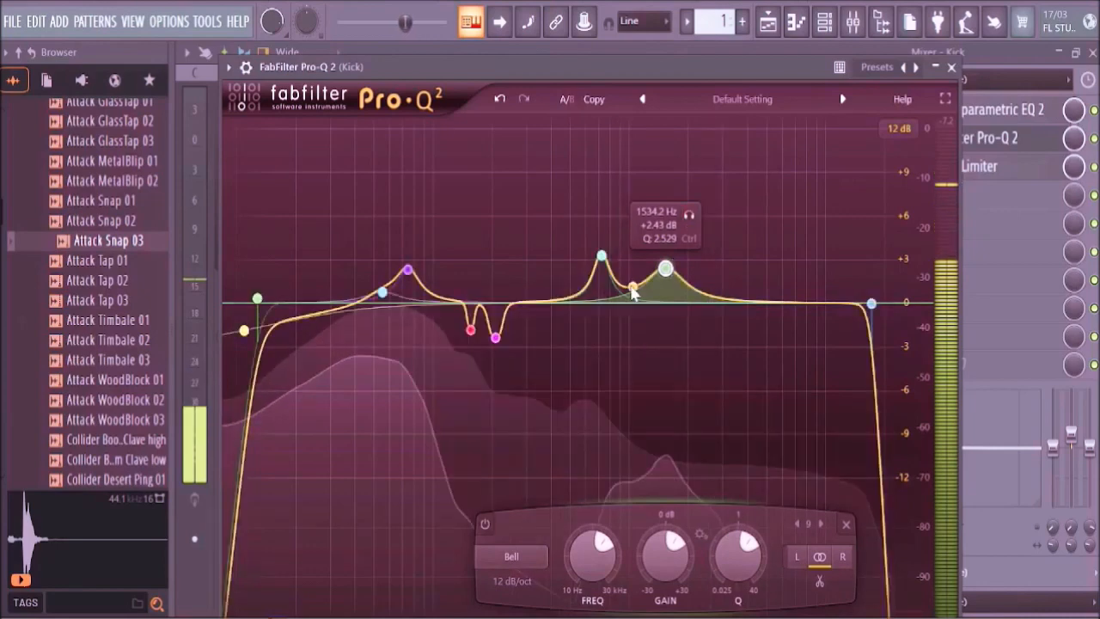
- Set the slope of the new 1534 Hz bell band to 24 dB/oct
click(511, 581)
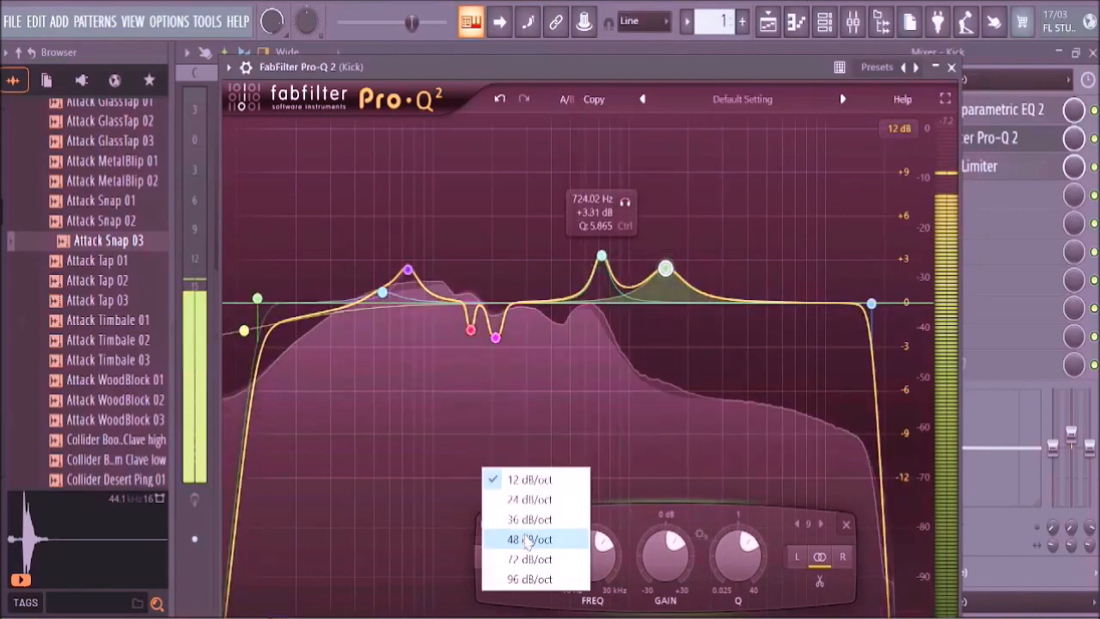
click(529, 499)
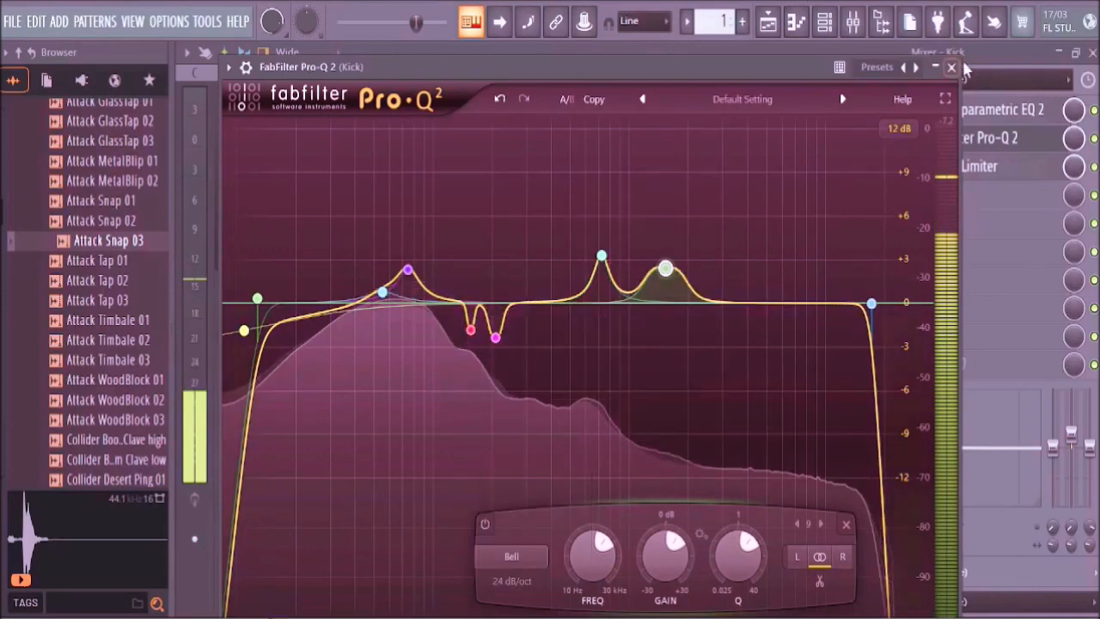
click(951, 67)
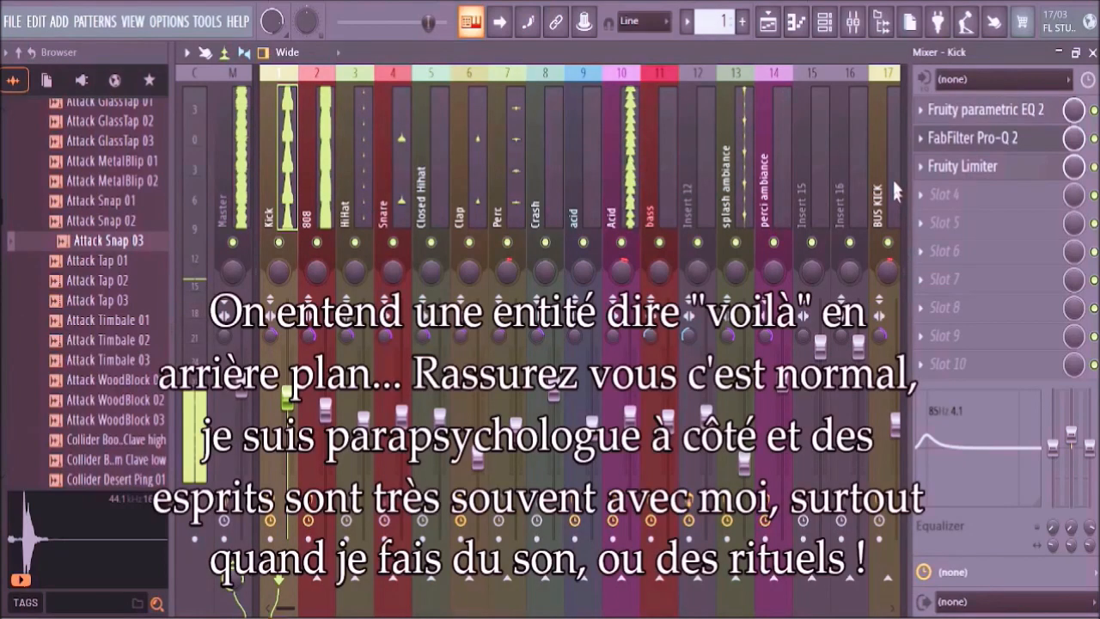
- Route the Kick and HiHat mixer tracks to the BUS KICK track, keeping their master routing
right_click(880, 579)
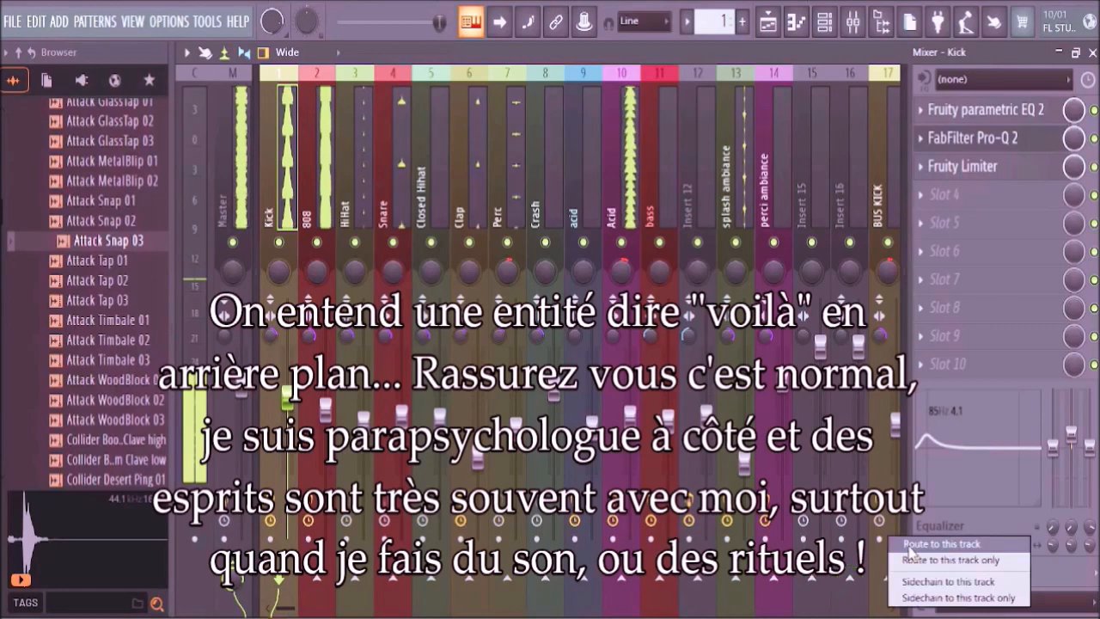
click(913, 545)
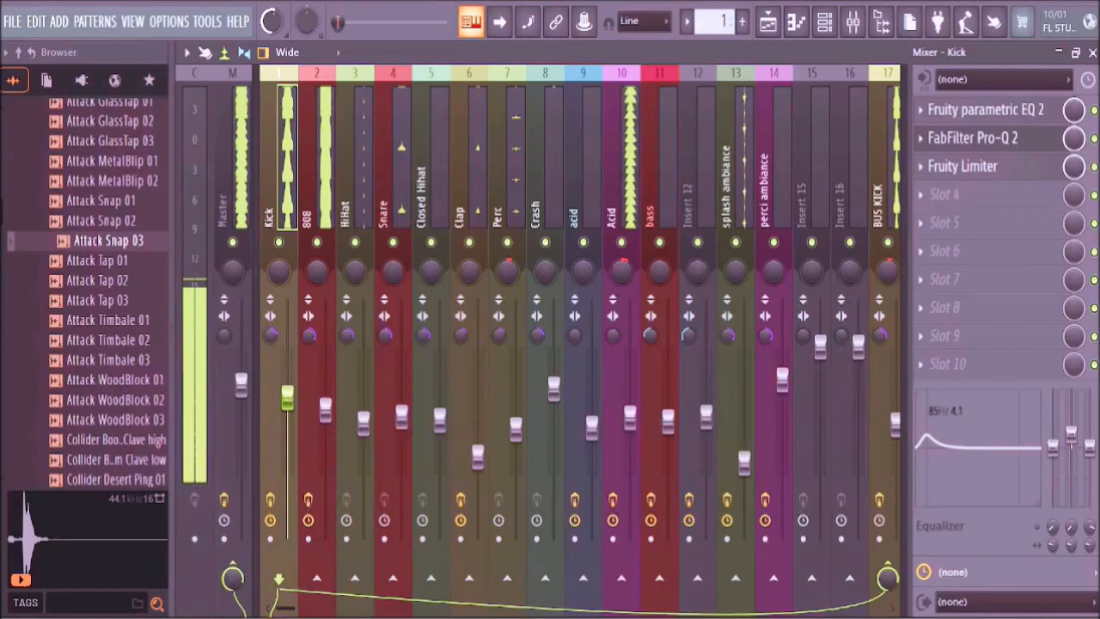
click(350, 206)
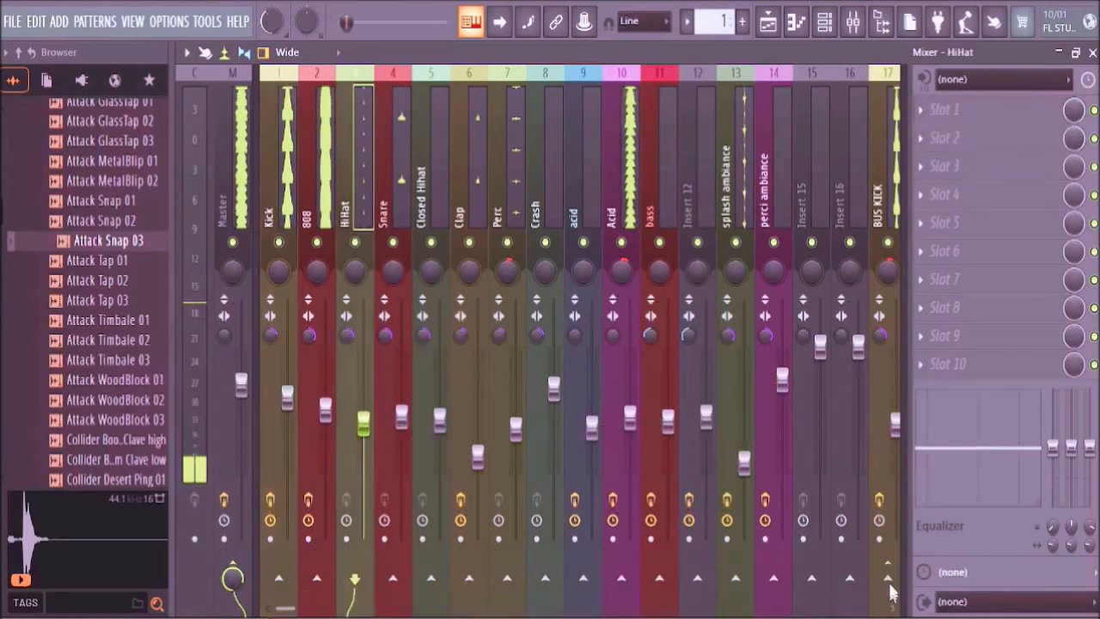
click(889, 585)
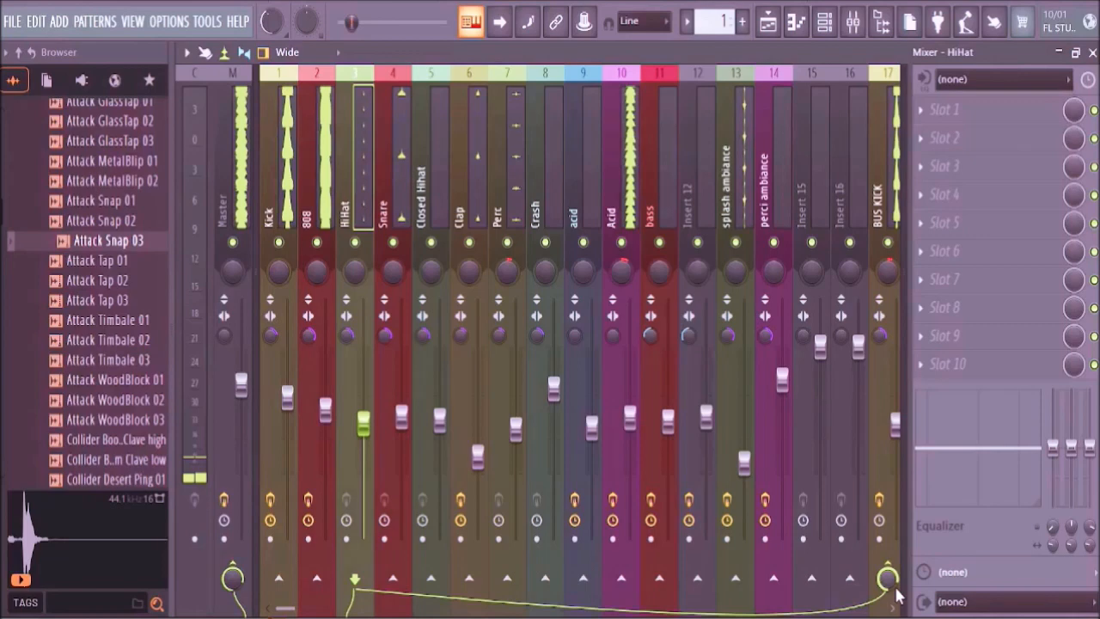
- Route the Snare, Closed Hihat and Clap mixer tracks to the BUS KICK track
click(387, 178)
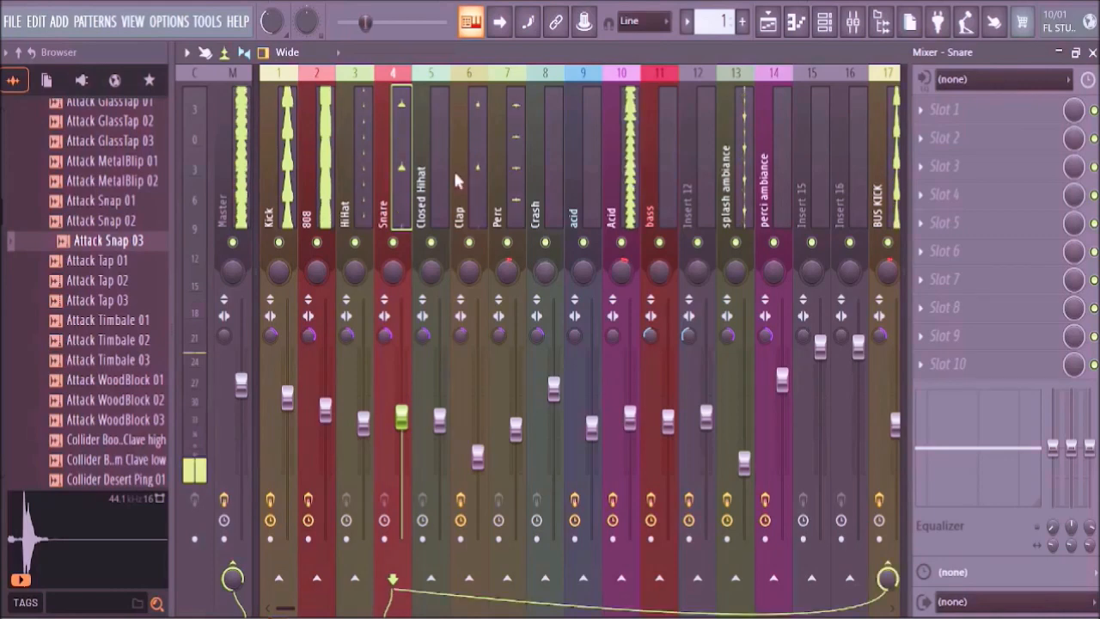
click(447, 169)
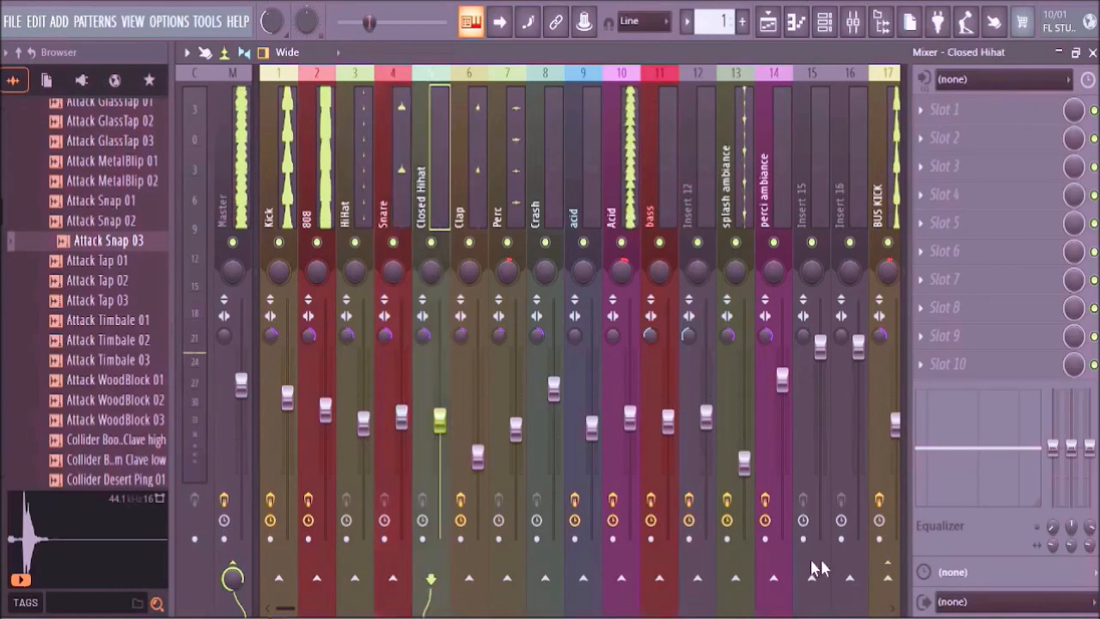
click(888, 580)
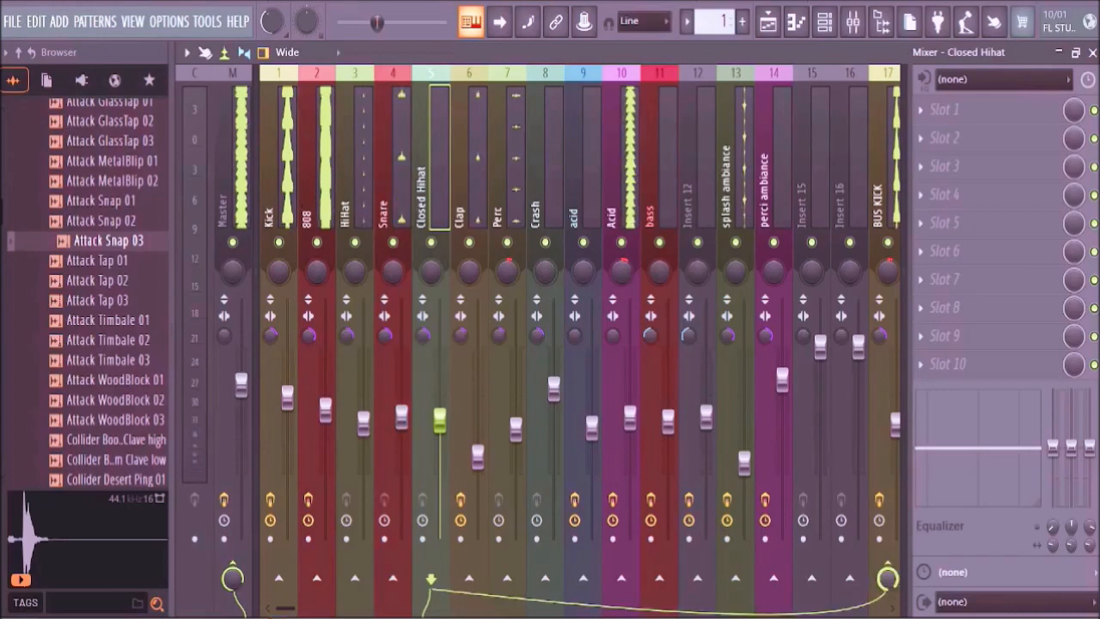
key(Right)
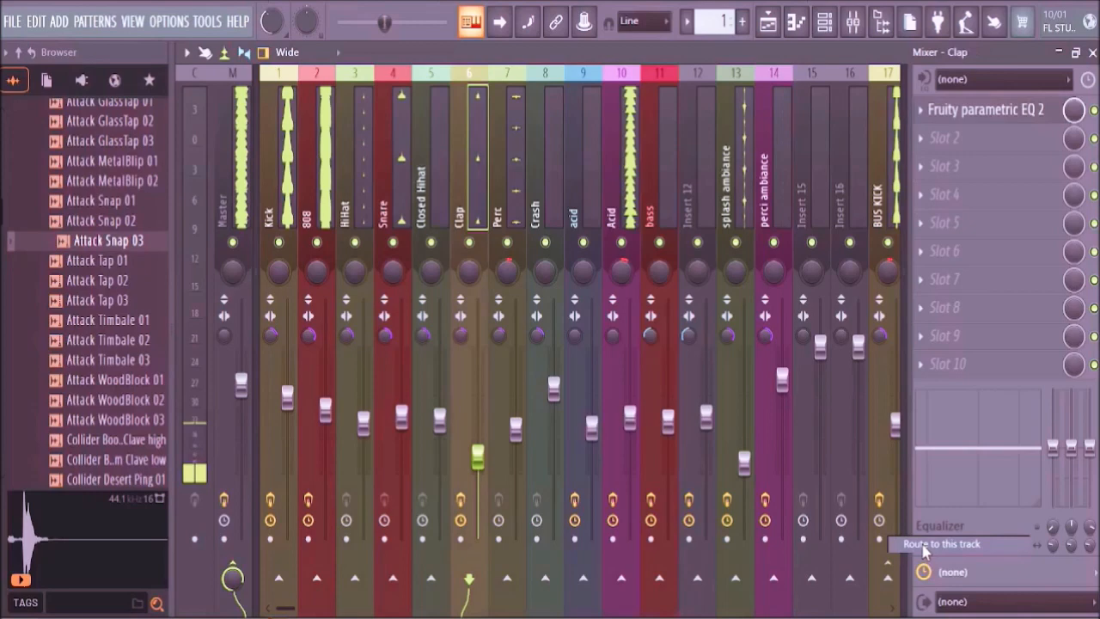
key(Right)
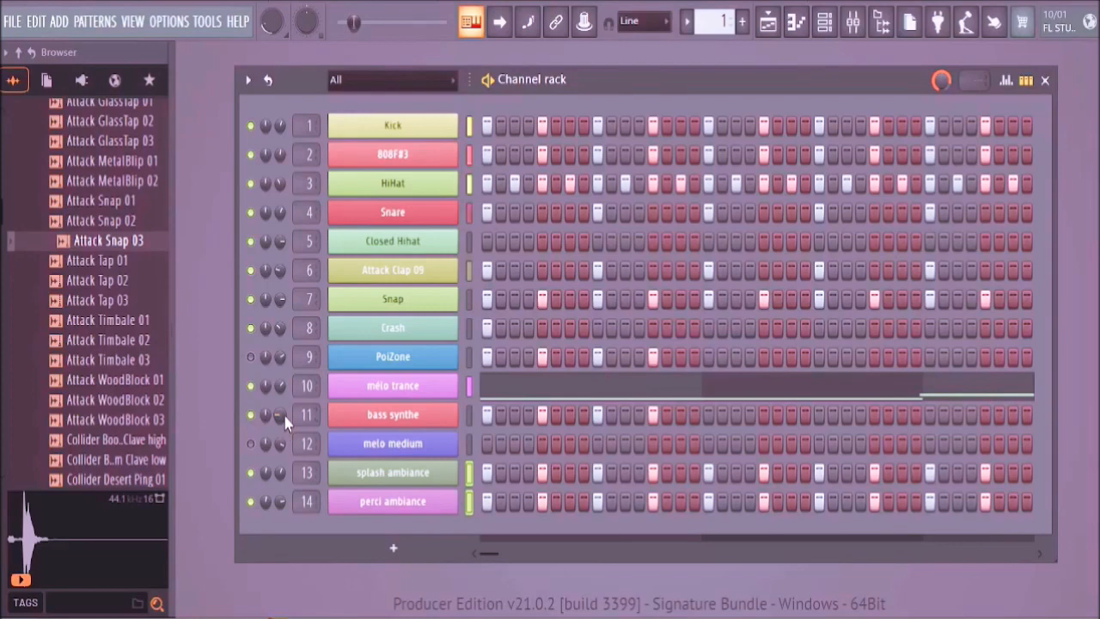
- Fill the bass synthe channel's pattern with a hit every 4 steps
right_click(453, 414)
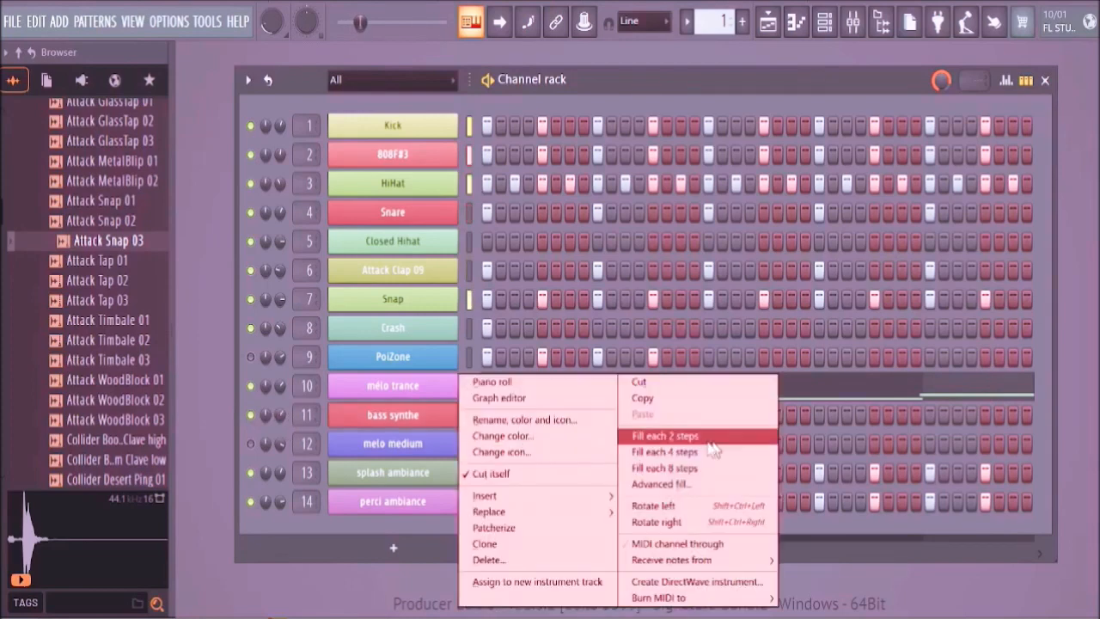
click(712, 451)
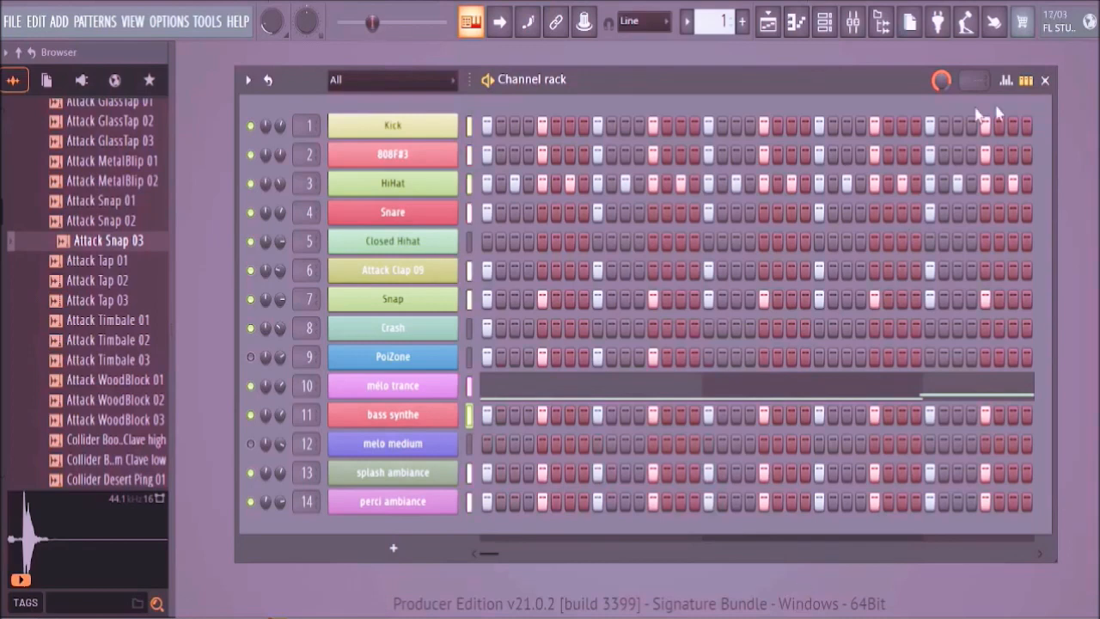
click(1027, 80)
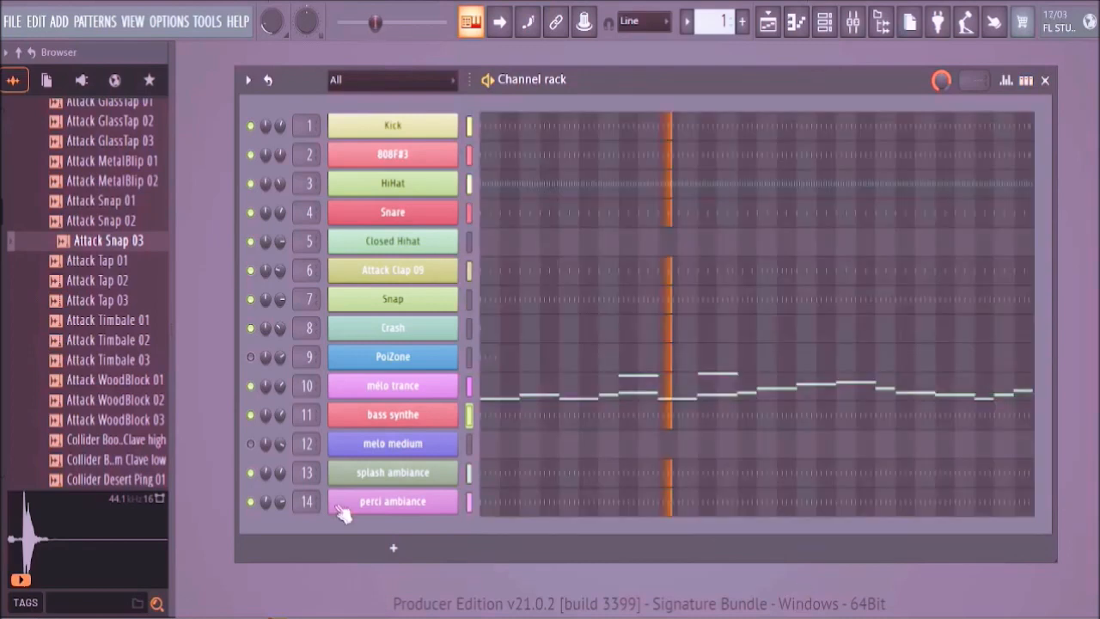
click(499, 483)
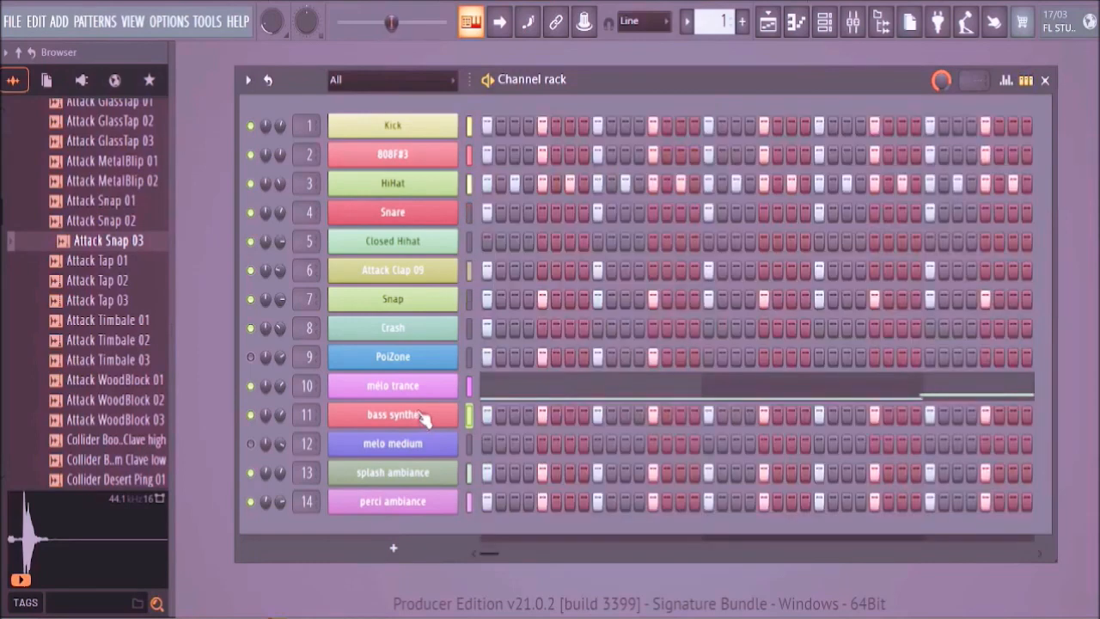
- Clear all steps from the bass synthe channel's pattern
right_click(424, 415)
click(658, 313)
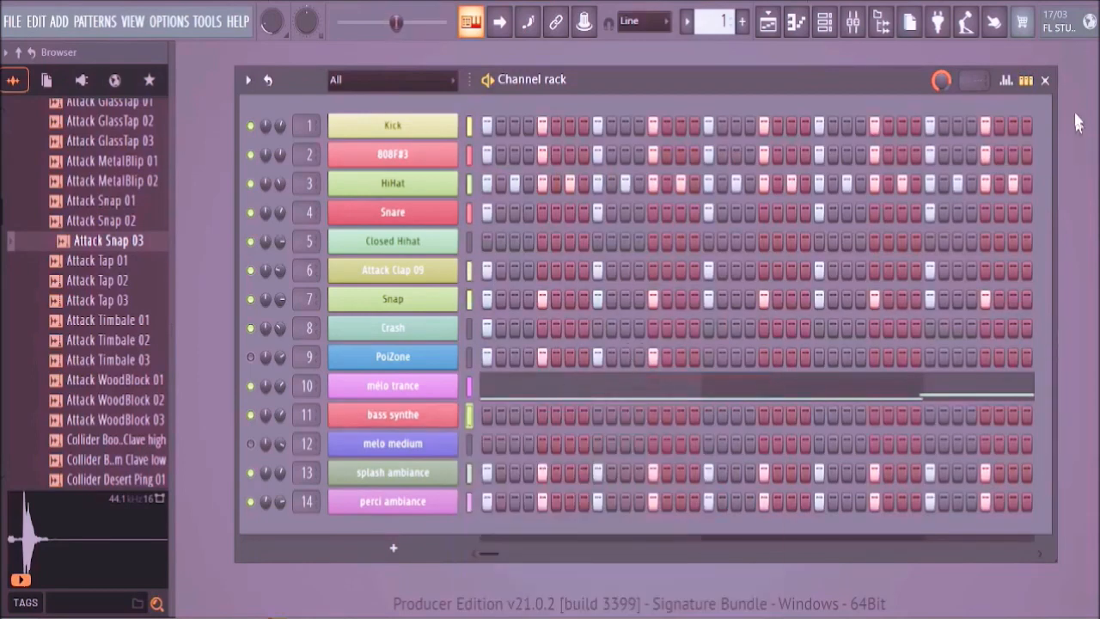
- Open the bass synthe channel's notes and place two-bar F5 notes at bars 1, 5, 10, 14 and 19
click(487, 414)
click(1025, 80)
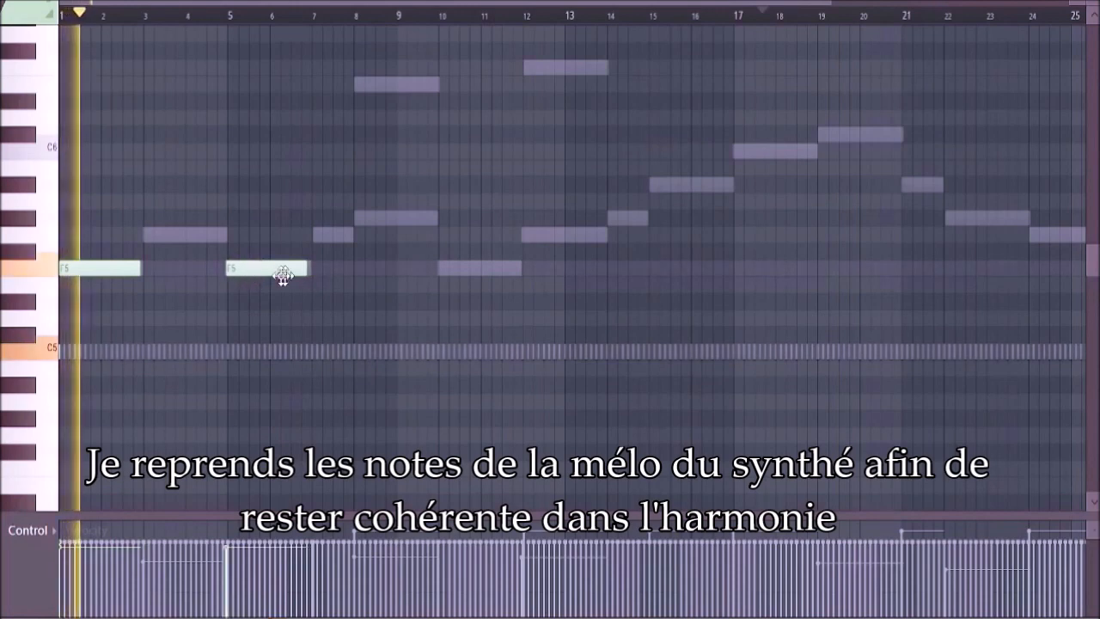
drag(281, 275, 283, 275)
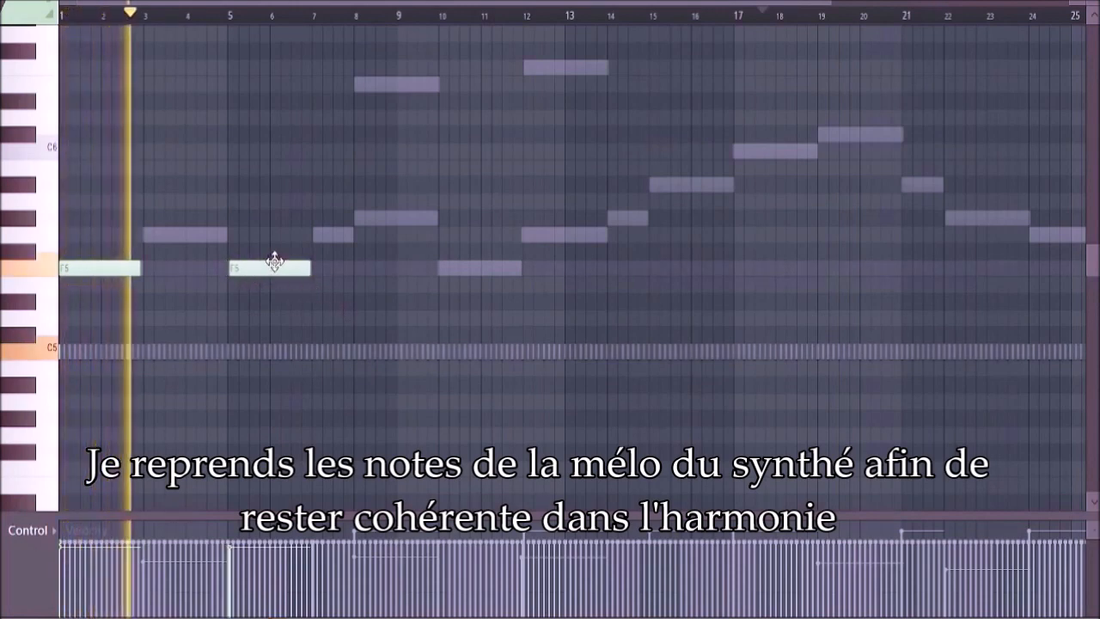
click(445, 269)
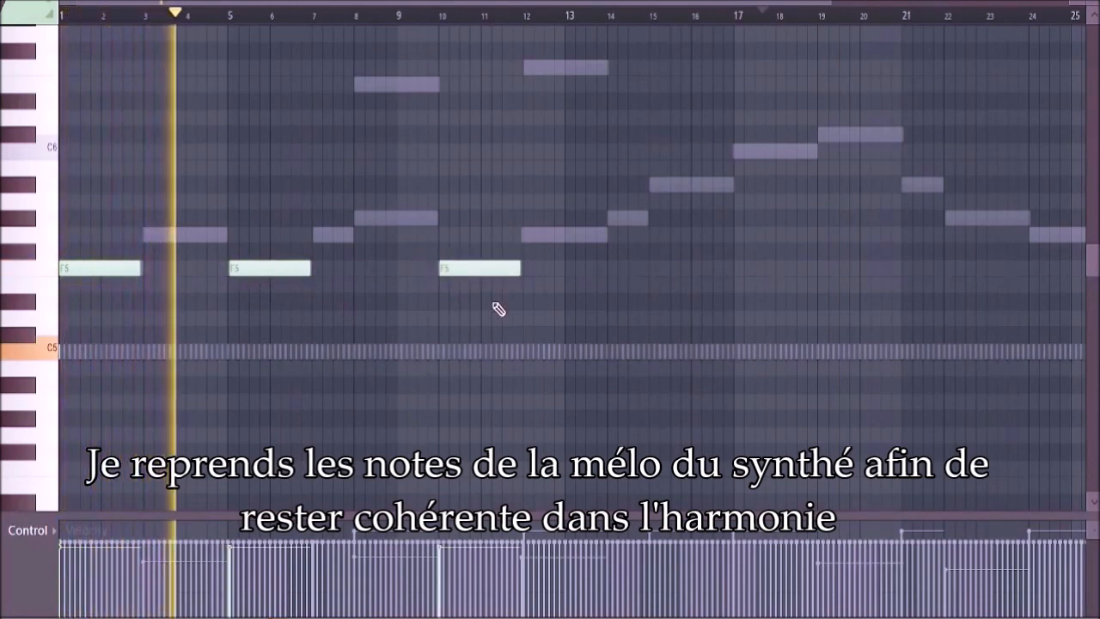
click(608, 269)
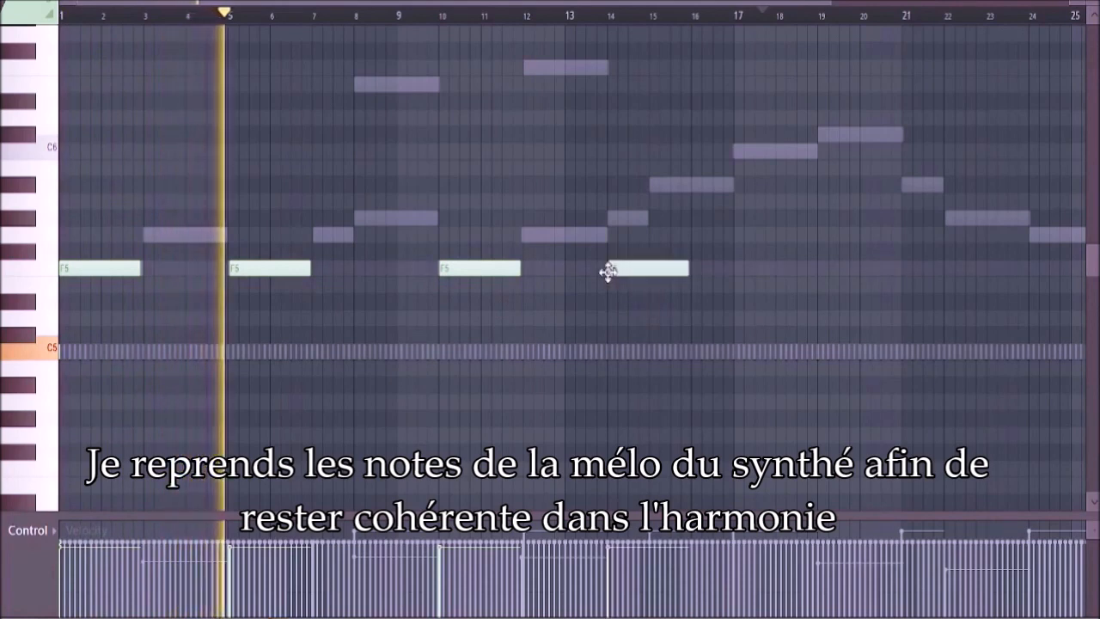
click(818, 269)
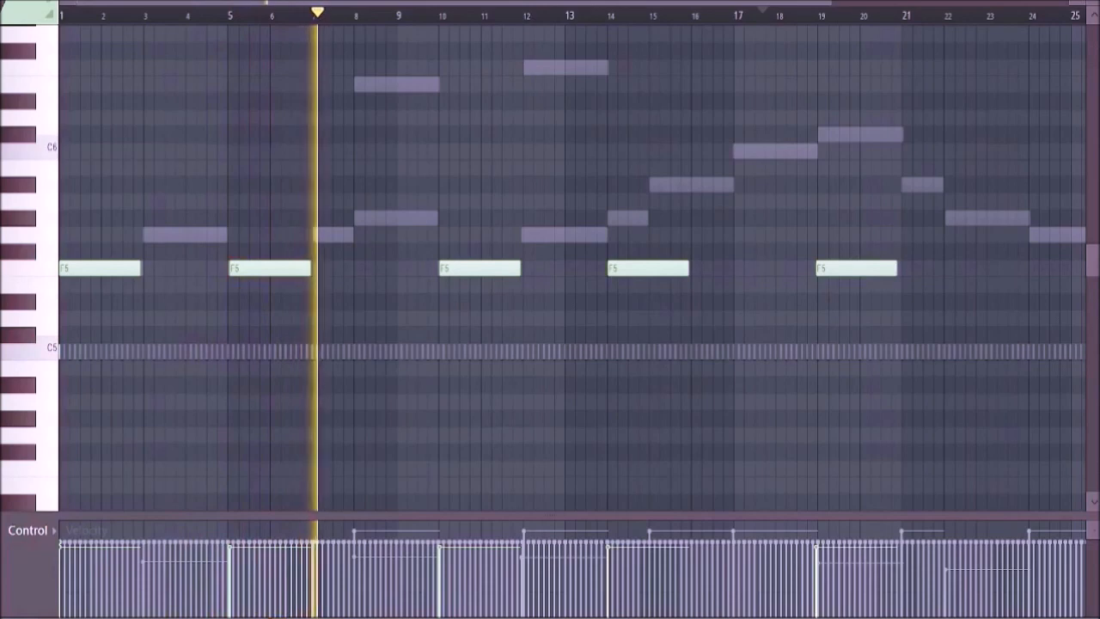
- Transpose all the bass notes down to A#4 and delete the stray A4 note
key(ctrl+a)
scroll(121, 281, down, 2)
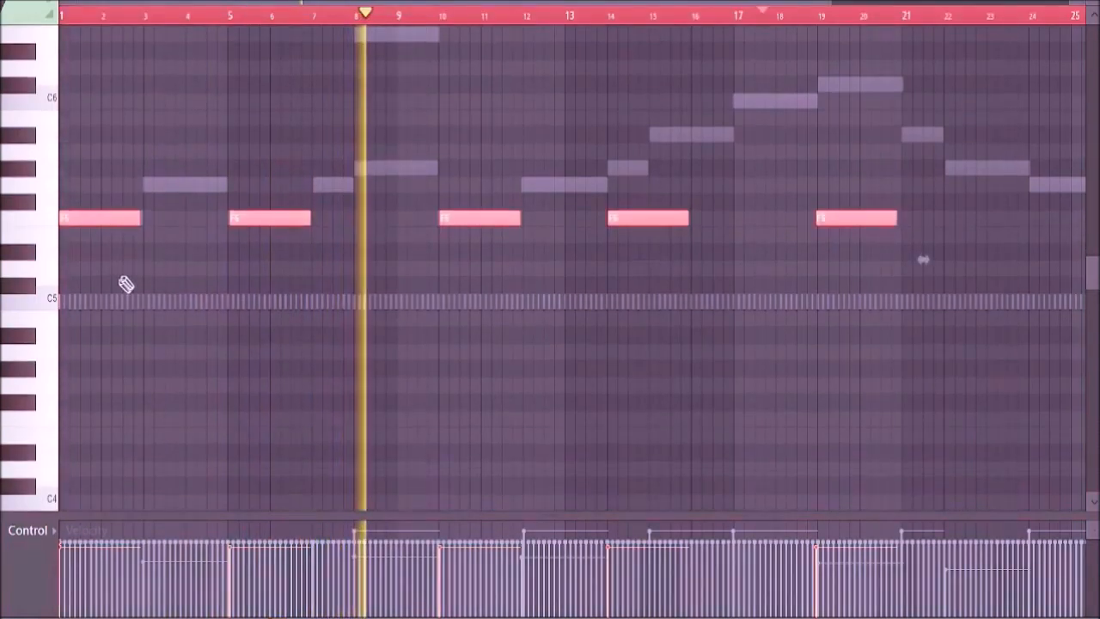
drag(123, 230, 105, 344)
click(110, 351)
scroll(137, 344, down, 5)
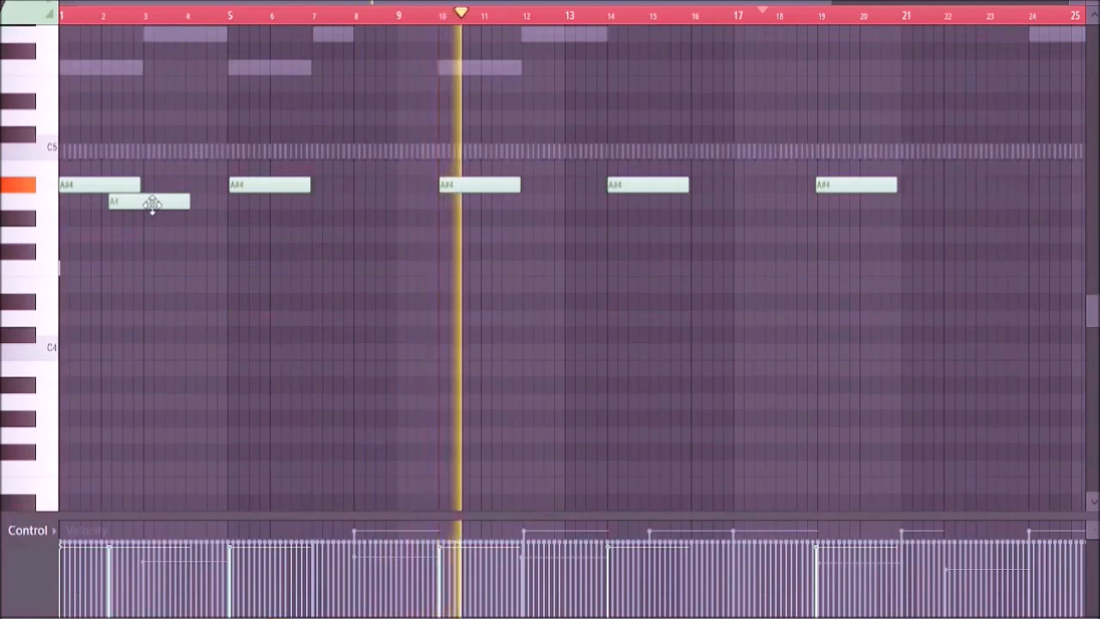
right_click(152, 204)
- Lower the bar 1 note to B3, and shift all the bass notes together until that note sits on F4
drag(123, 184, 123, 382)
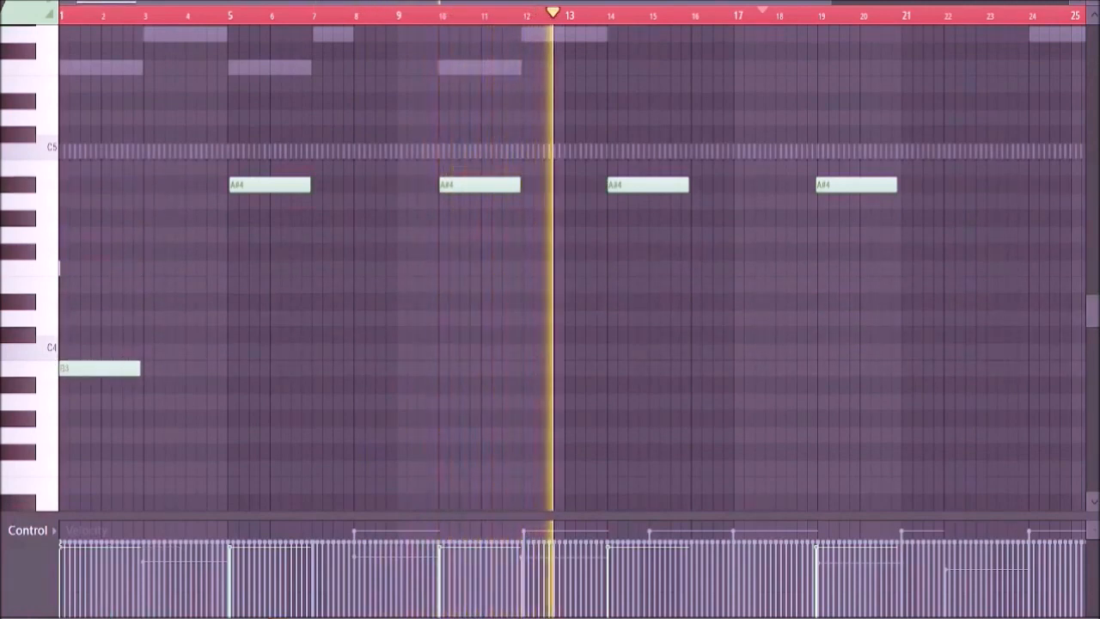
right_click(231, 1)
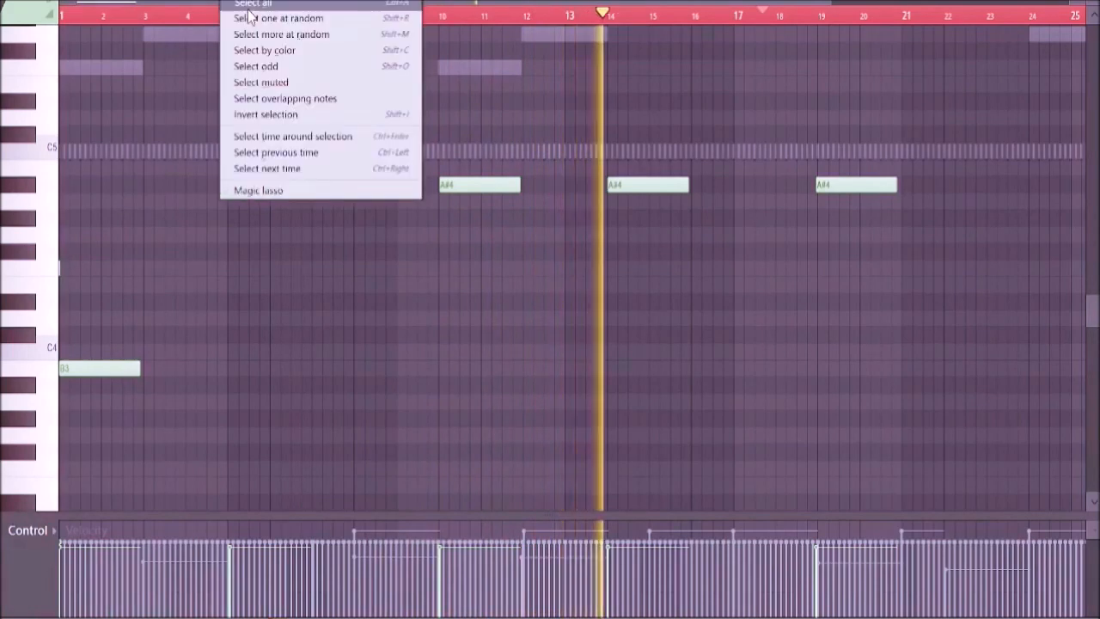
click(243, 1)
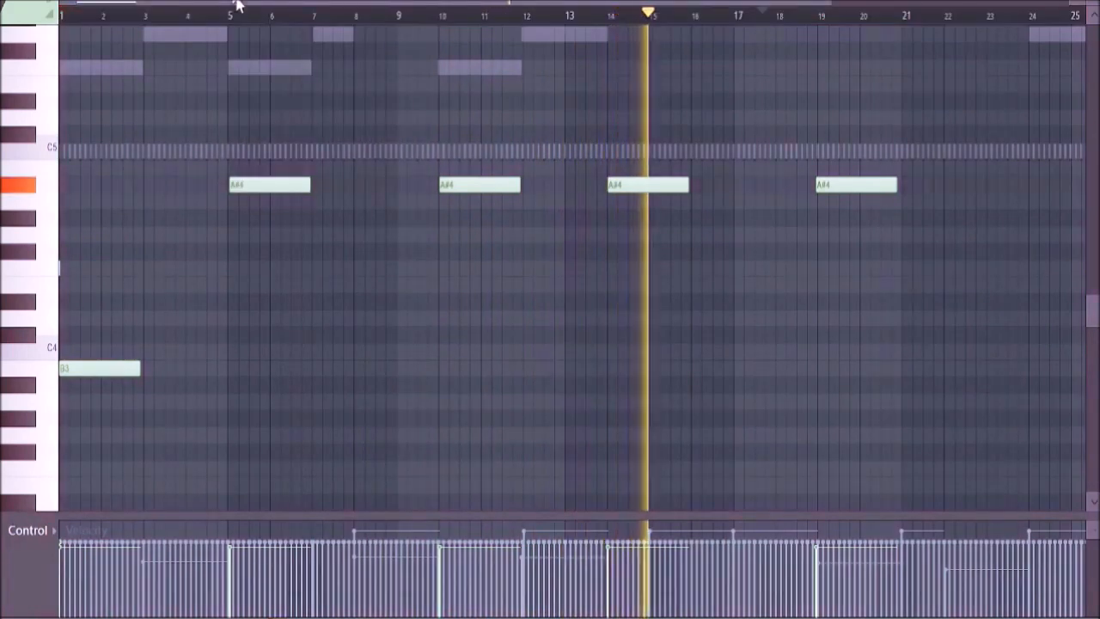
right_click(239, 4)
click(240, 5)
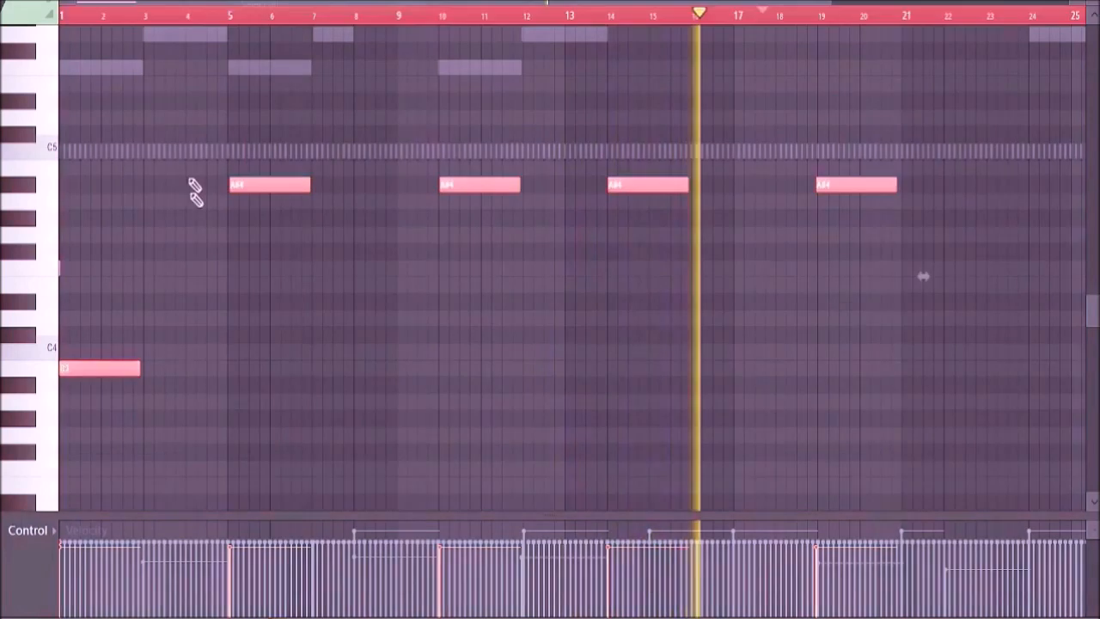
drag(103, 371, 105, 454)
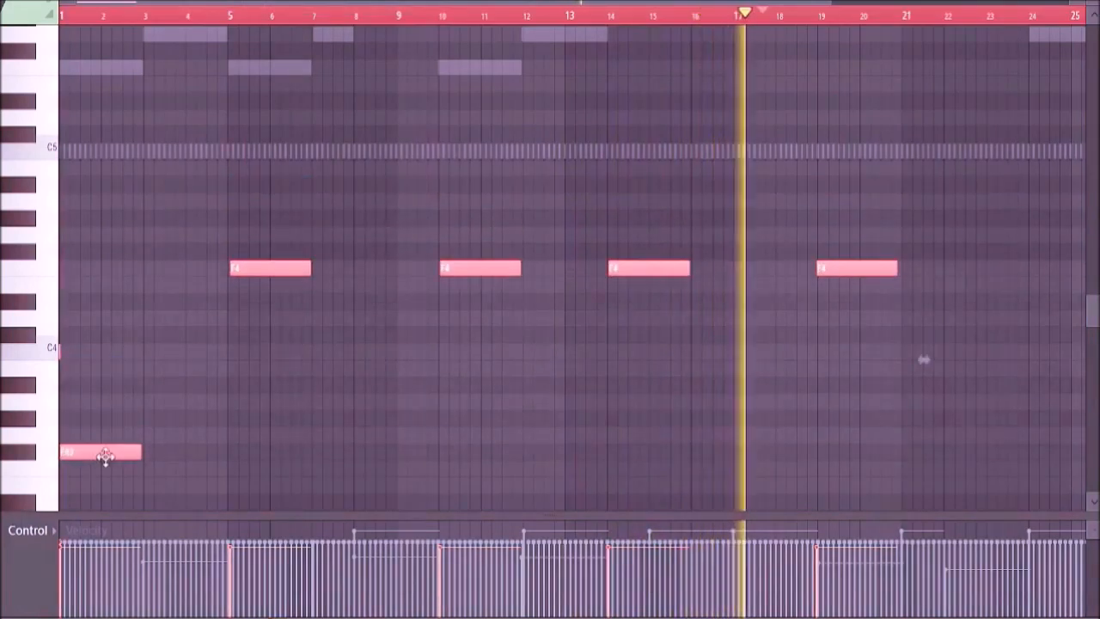
drag(101, 403, 78, 255)
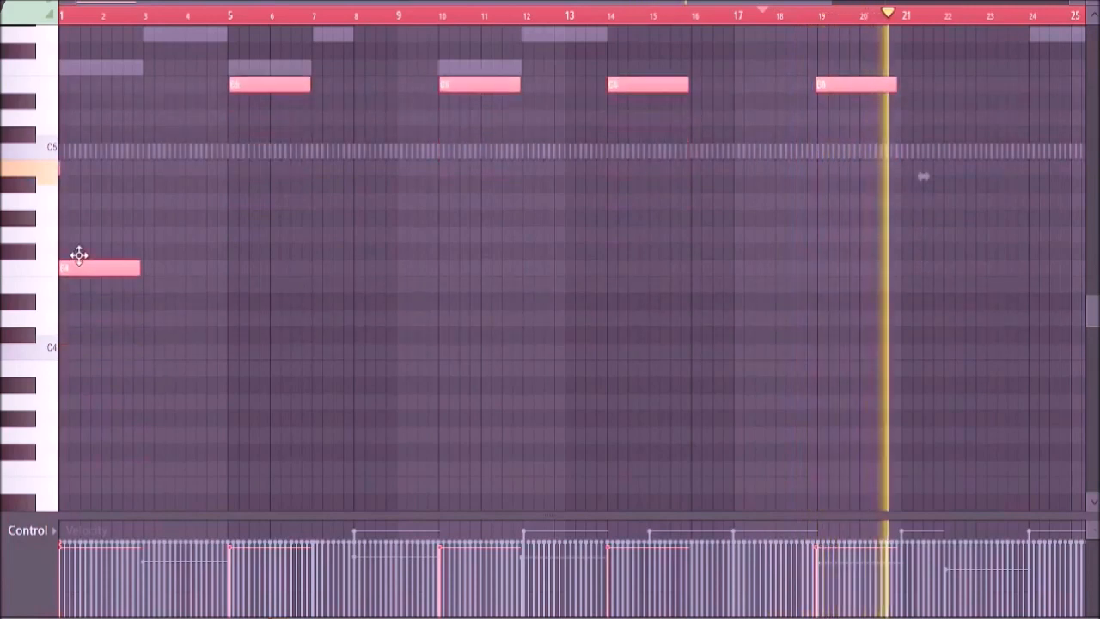
scroll(189, 280, up, 3)
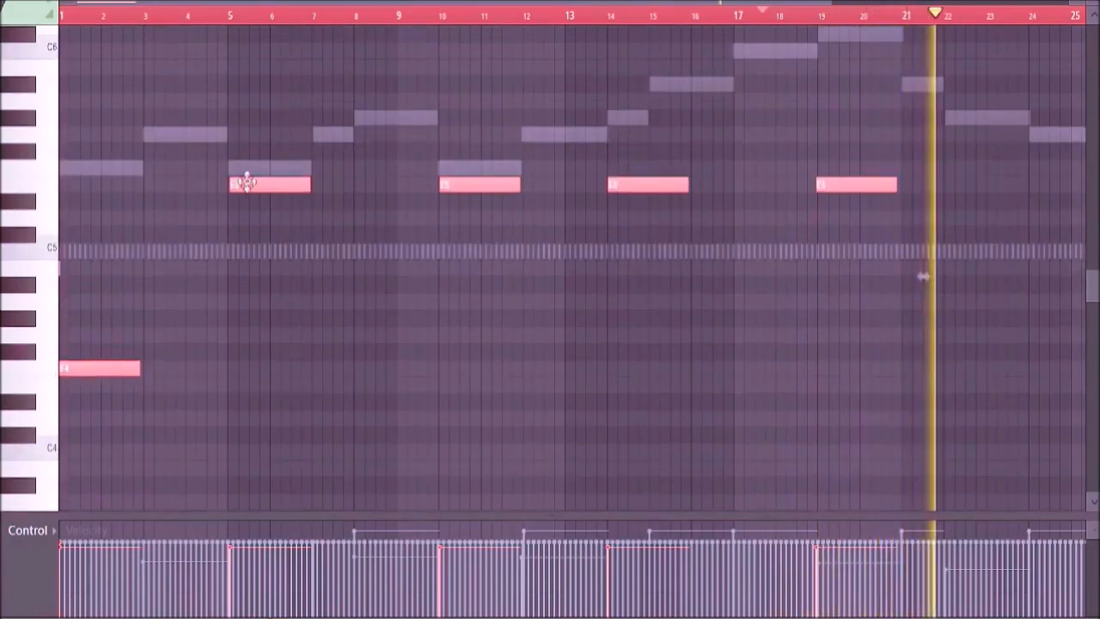
- Deselect the notes and move the four E5 bass notes down to F4, shifting the last one to bar 18
right_click(223, 0)
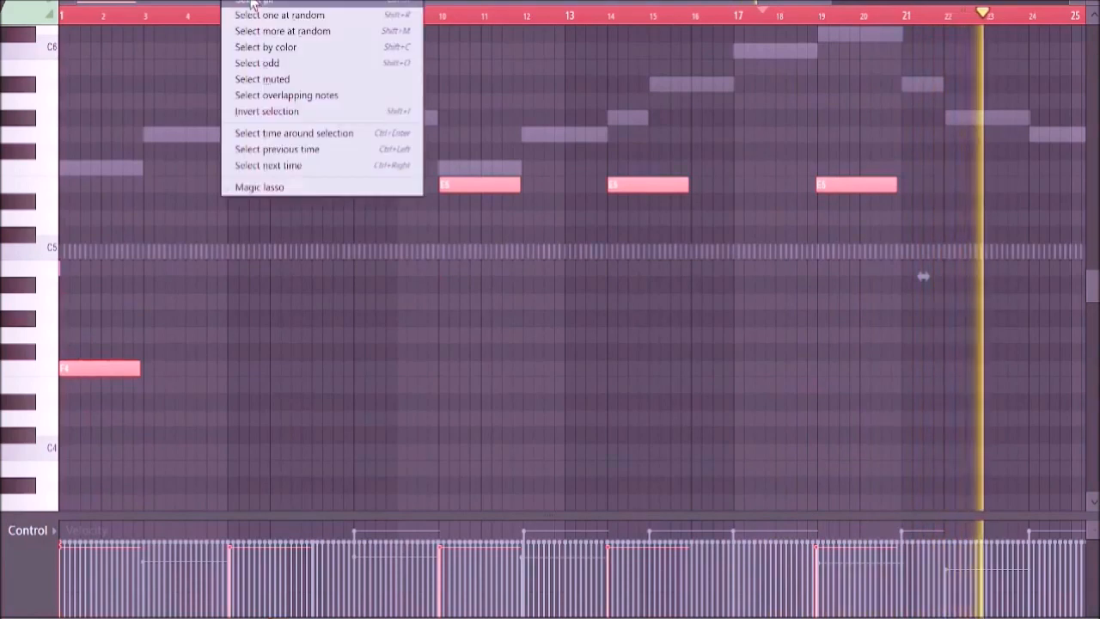
click(254, 5)
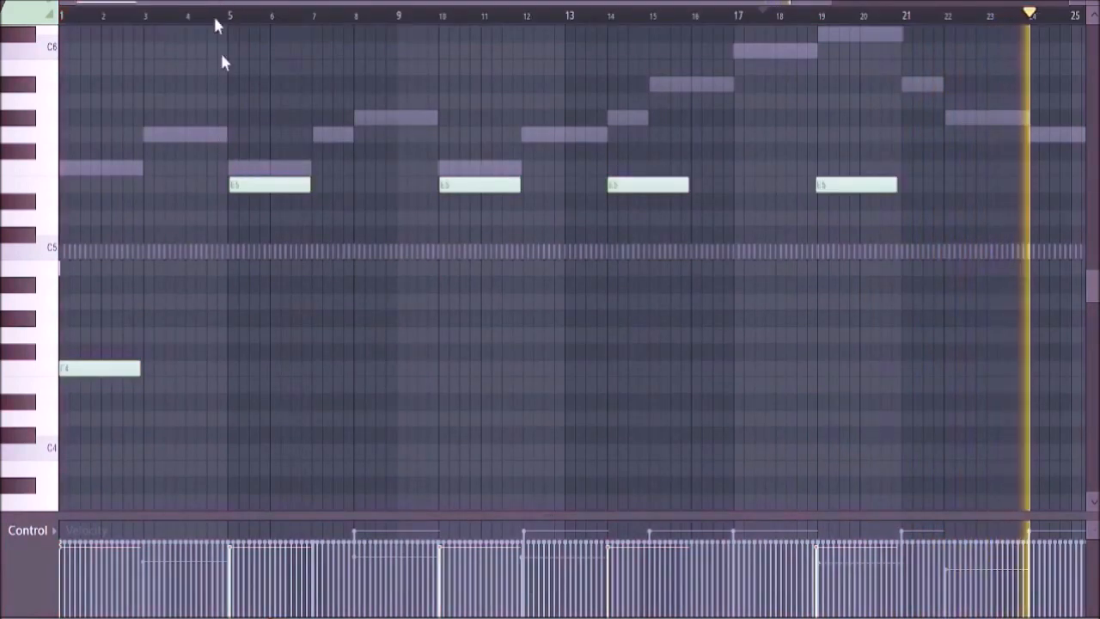
drag(258, 186, 263, 363)
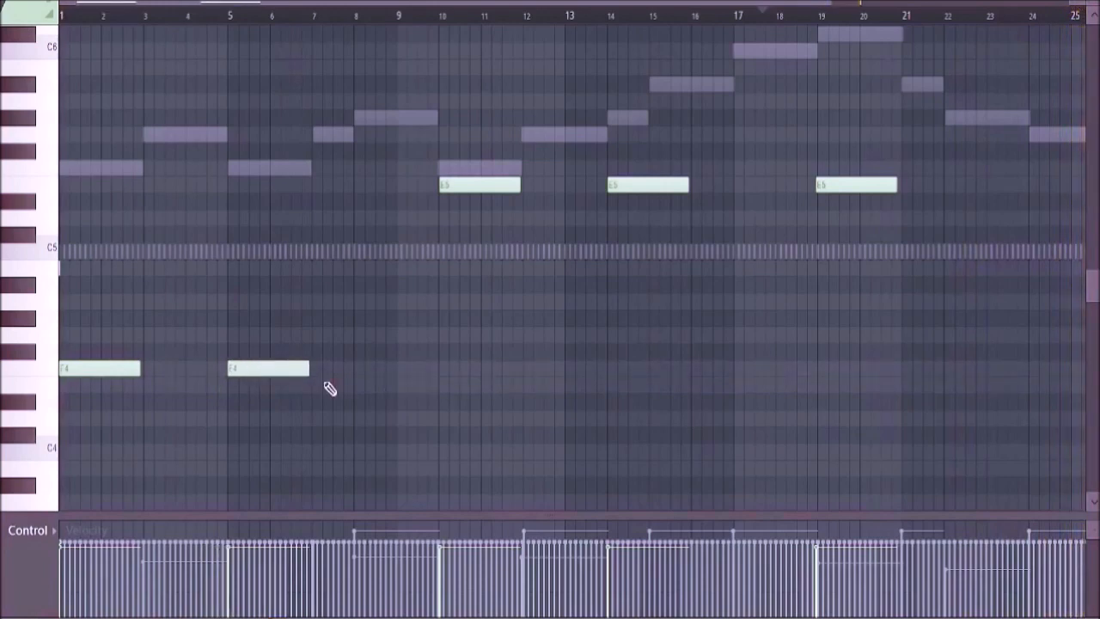
drag(471, 183, 472, 361)
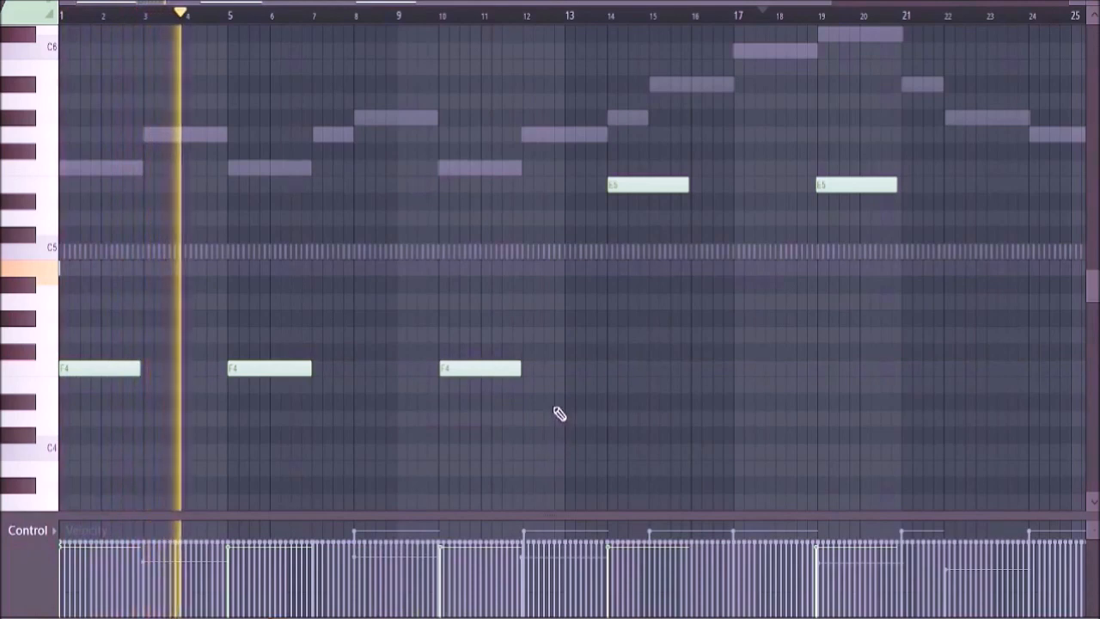
drag(626, 180, 629, 376)
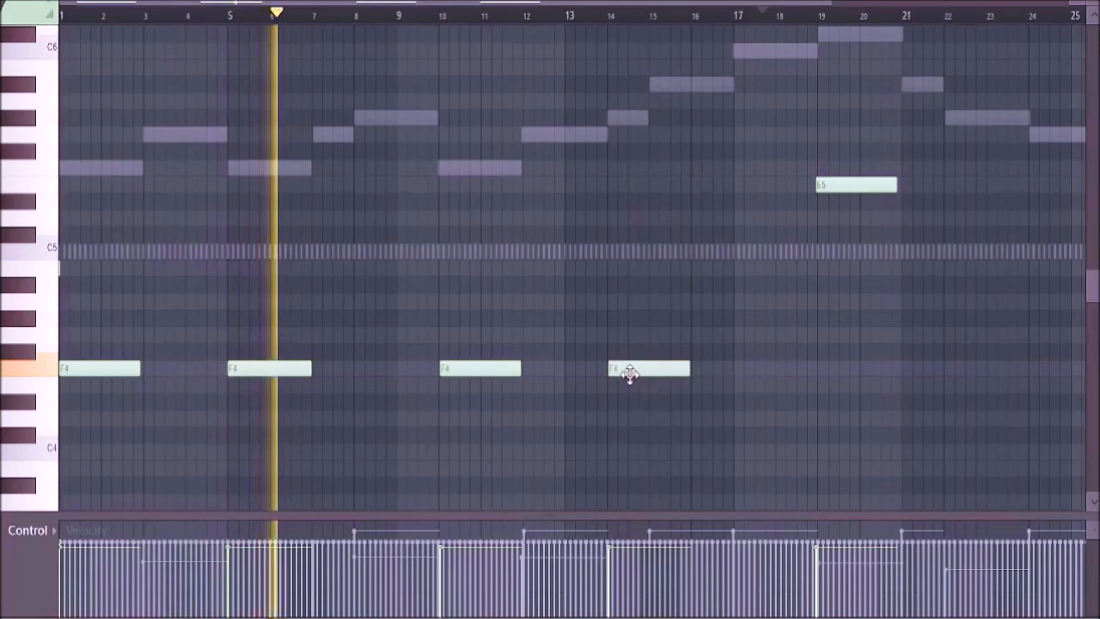
drag(856, 202, 814, 368)
- Add a G5 note about one bar long at bar 3, in line with the melody's ghost note
click(183, 135)
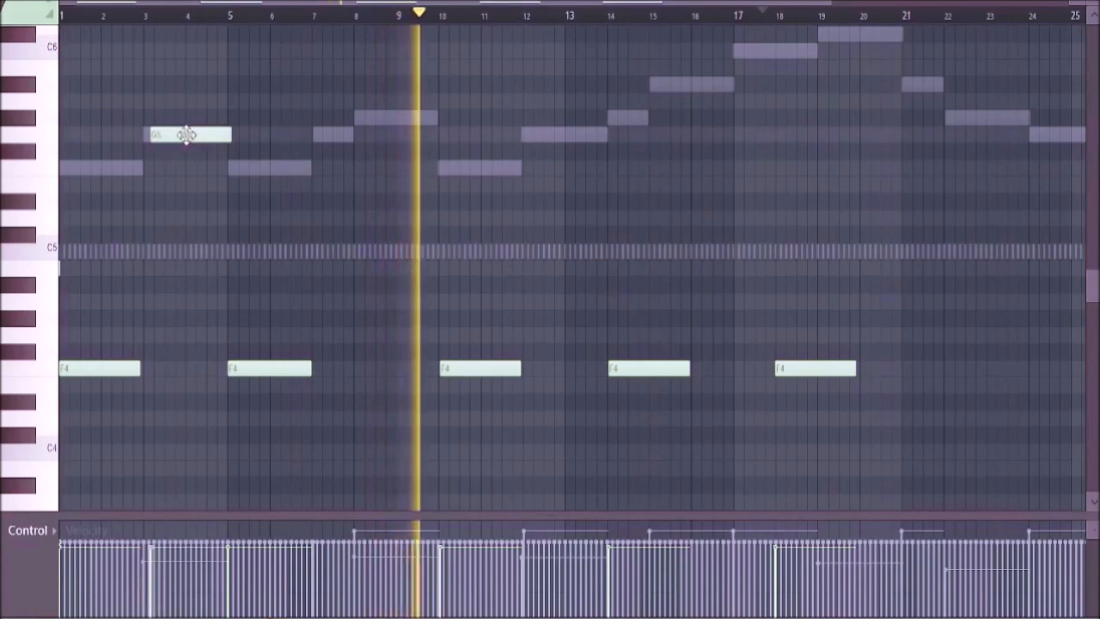
mouse_move(221, 132)
mouse_down()
mouse_move(160, 132)
mouse_move(184, 136)
mouse_move(165, 213)
mouse_move(176, 251)
mouse_up()
right_click(184, 253)
drag(172, 206, 176, 164)
drag(167, 310, 169, 131)
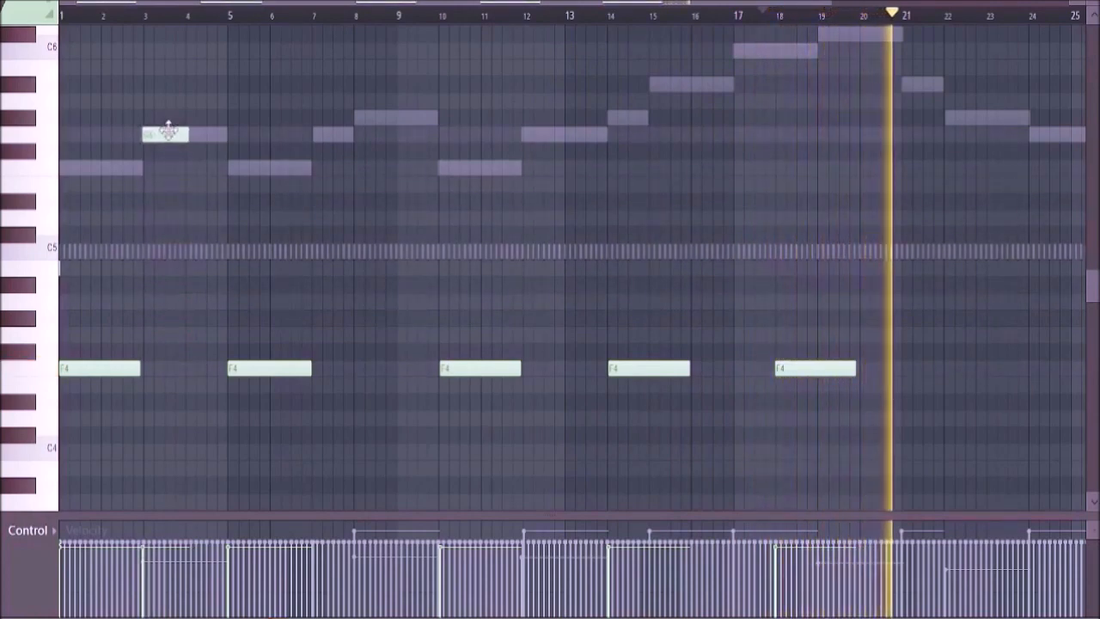
- Place further one-bar G5 notes at bars 7, 12, 15, 18 and 21
click(318, 135)
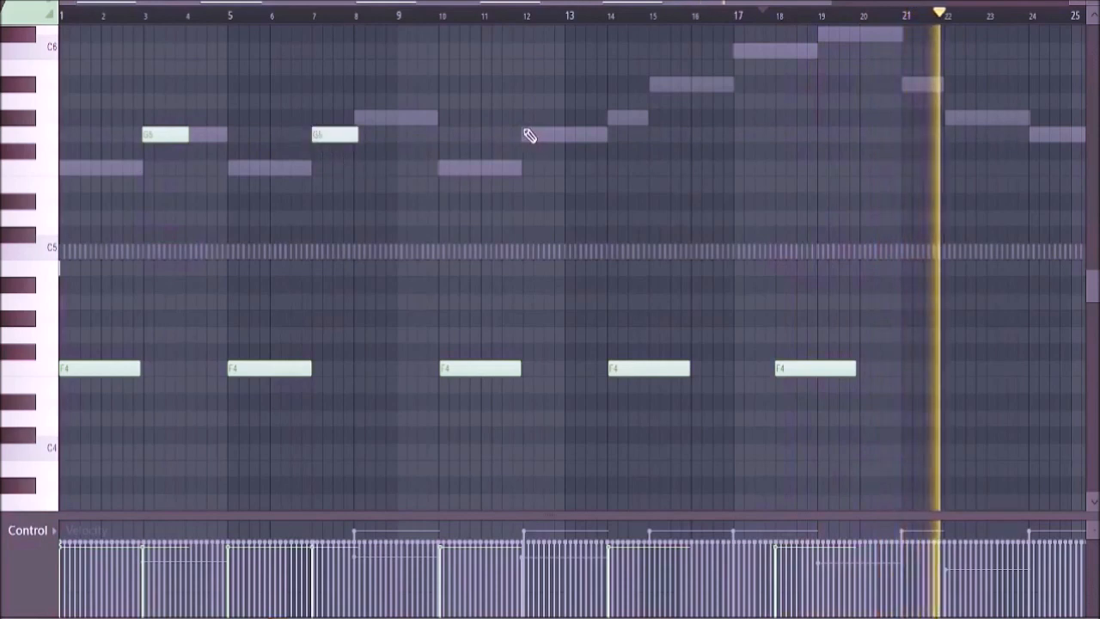
click(527, 135)
click(653, 135)
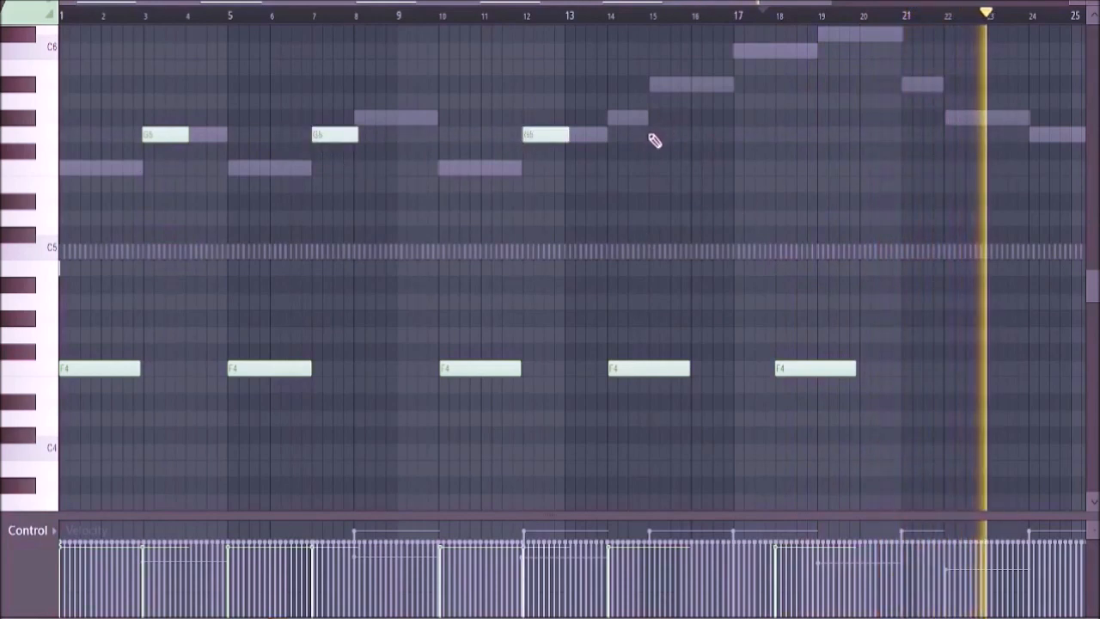
click(781, 135)
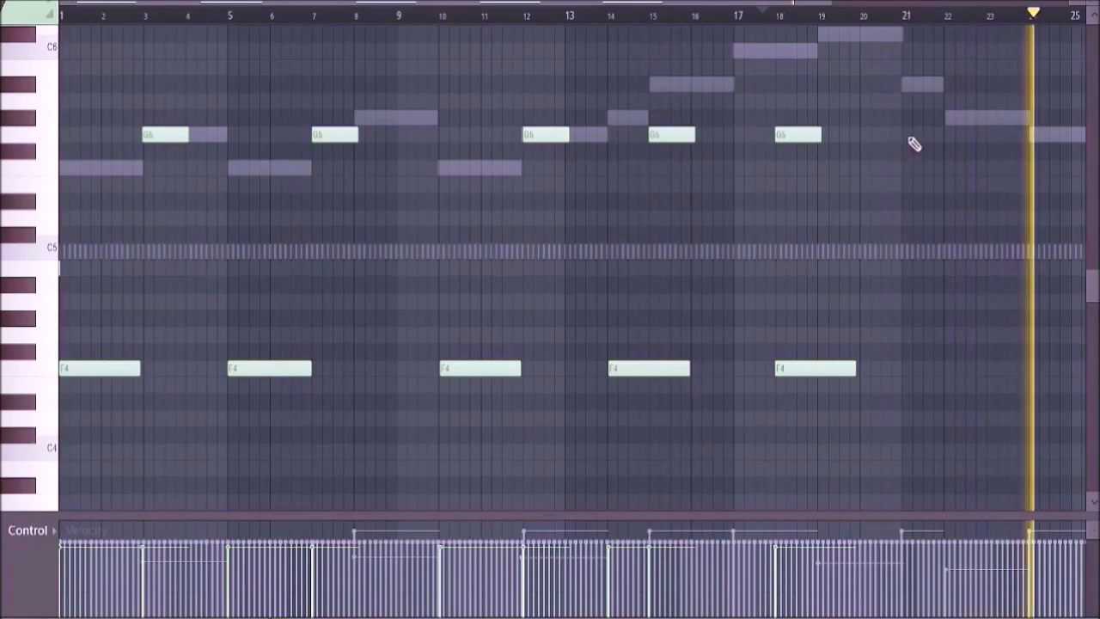
click(906, 135)
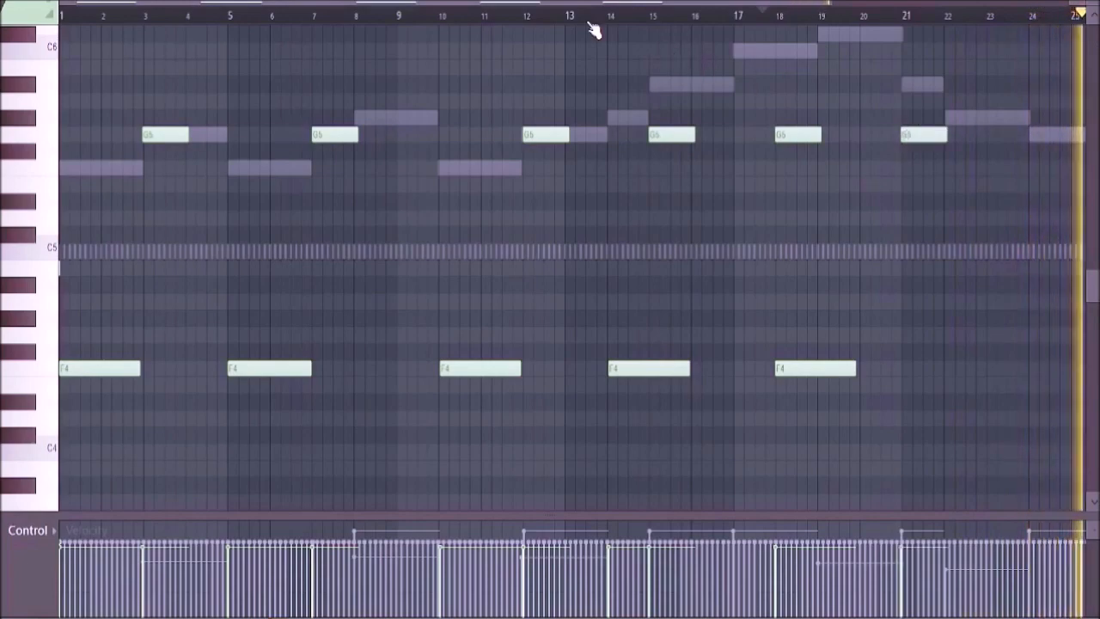
- Duplicate the five F4 bass notes and position the copies from bar 22 onward
scroll(590, 29, down, 3)
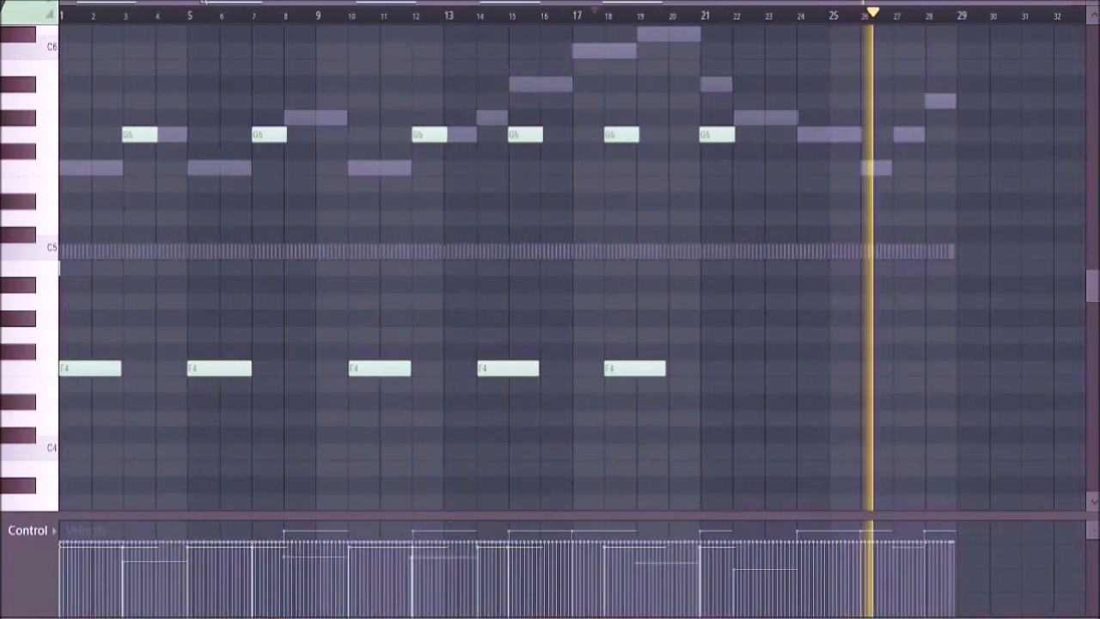
drag(62, 313, 823, 397)
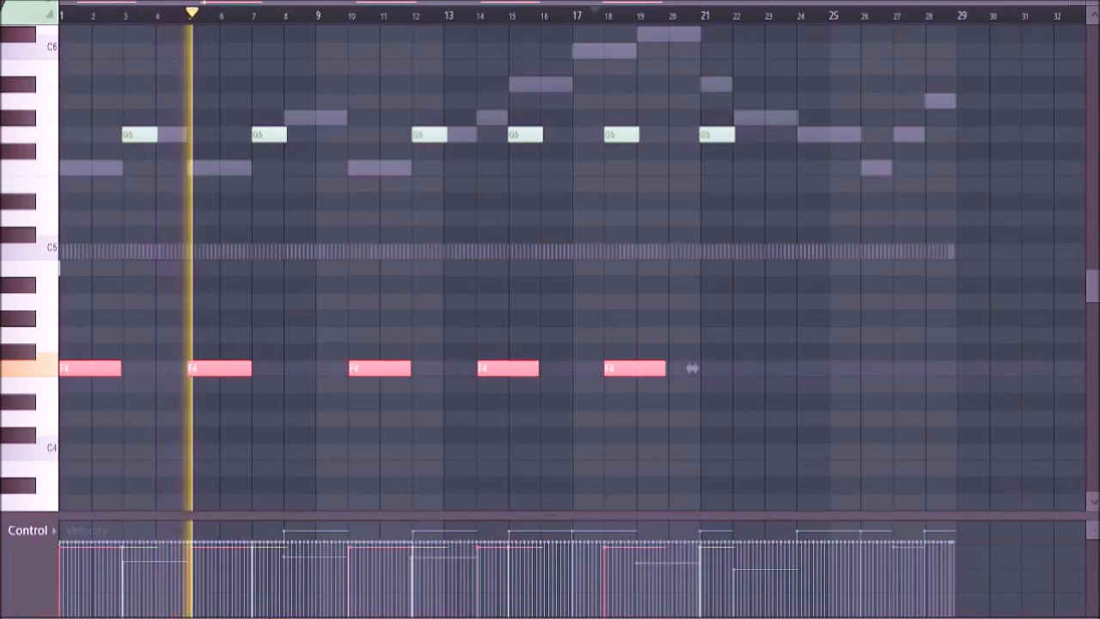
right_click(227, 1)
click(266, 0)
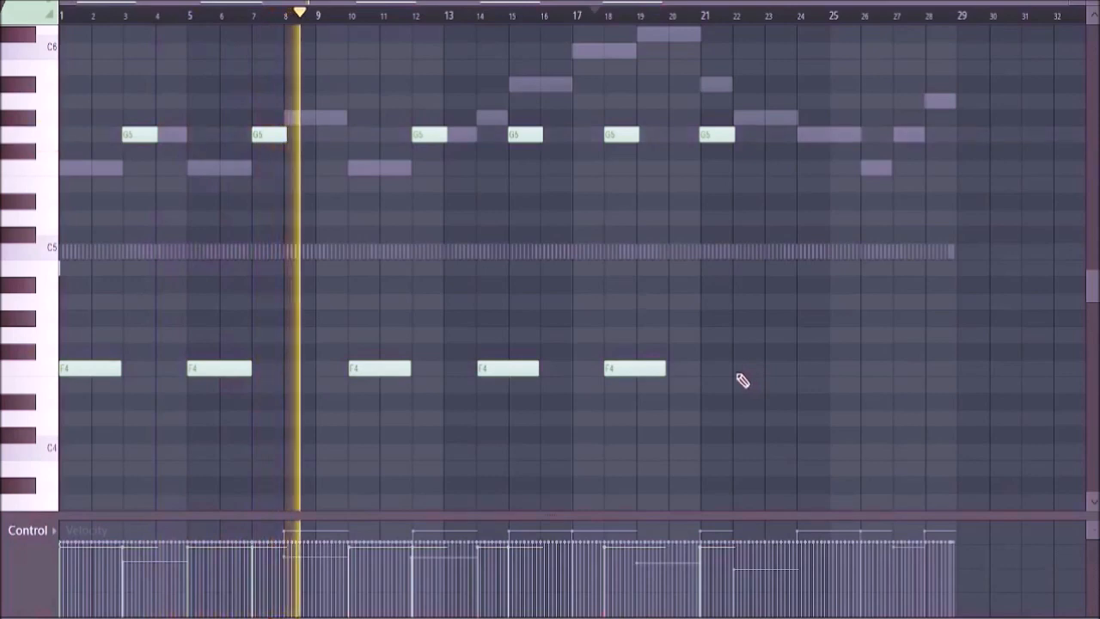
key(ctrl+v)
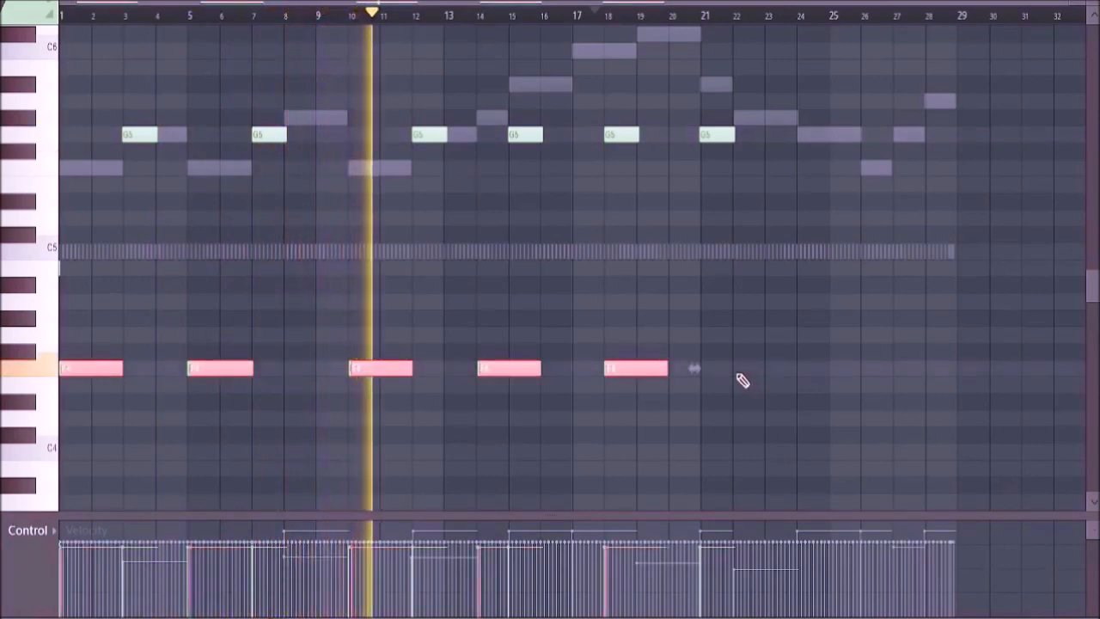
mouse_move(640, 372)
mouse_down()
mouse_move(926, 336)
mouse_move(1042, 342)
mouse_move(1096, 324)
mouse_move(515, 363)
mouse_move(523, 318)
mouse_move(608, 332)
mouse_move(658, 383)
mouse_up()
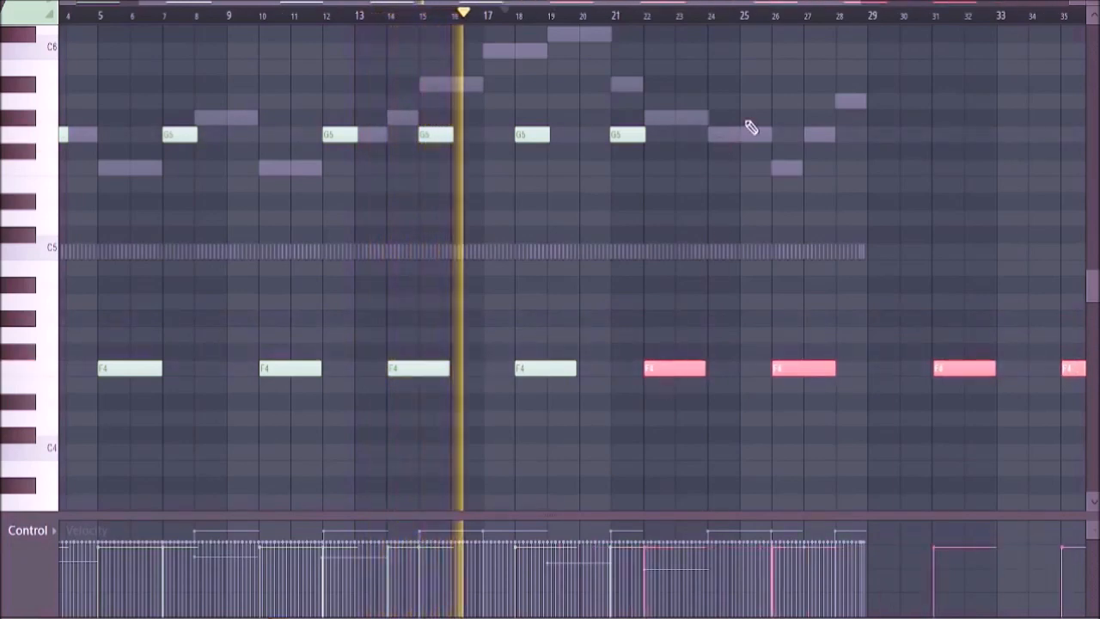
- Add G5 notes at bars 24, 28 and 31, and close the bass note editor
click(719, 134)
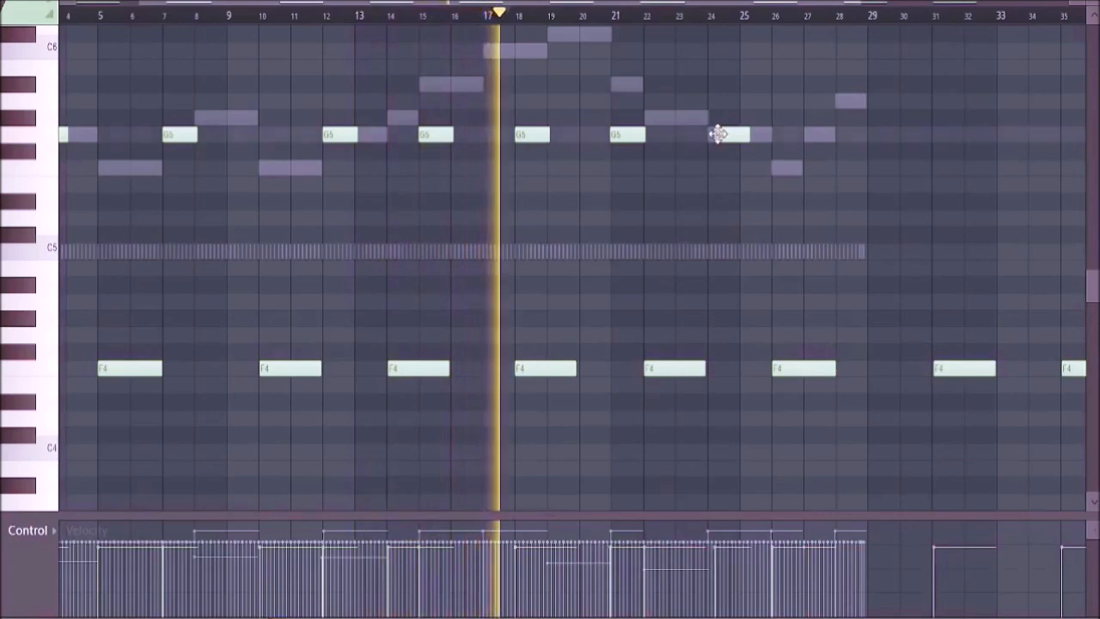
click(847, 134)
click(937, 134)
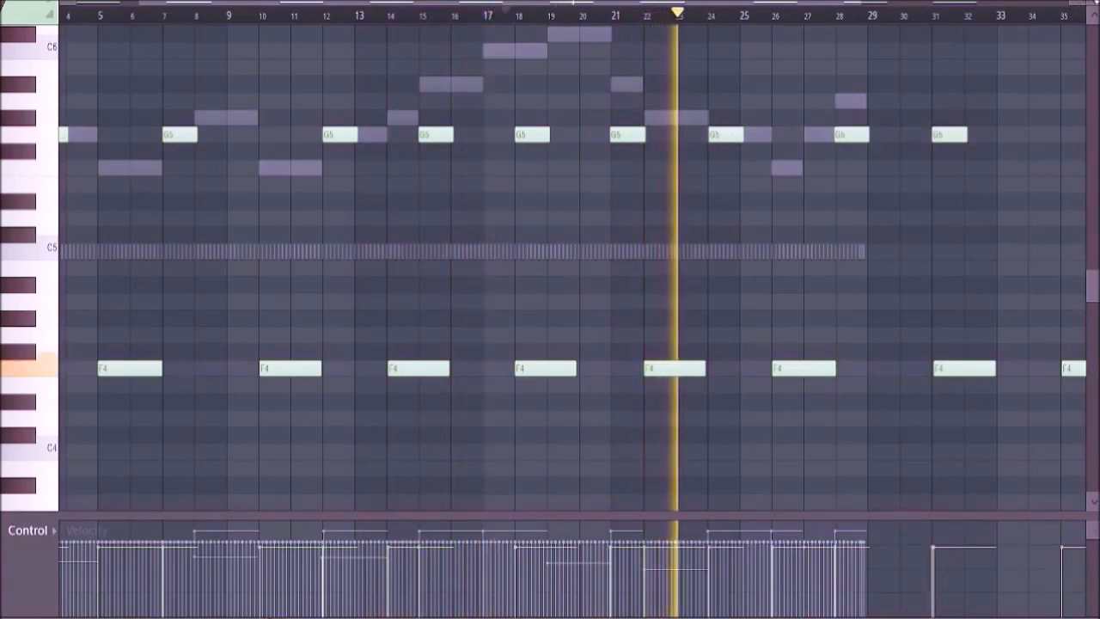
click(1090, 2)
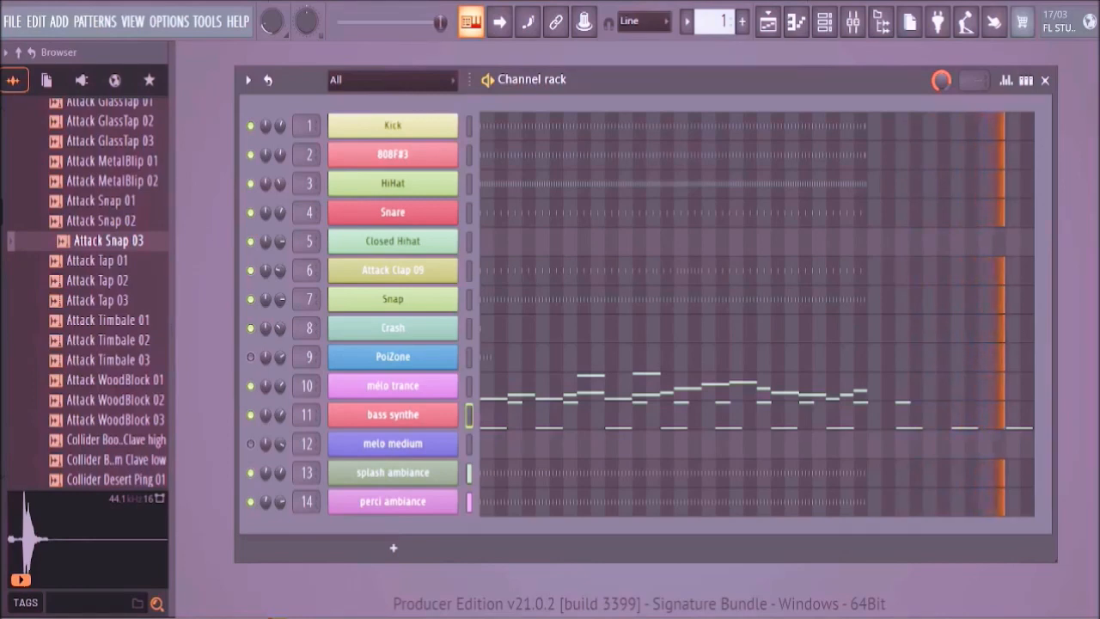
- Check the bass track in the mixer and return to the channel rack
click(856, 24)
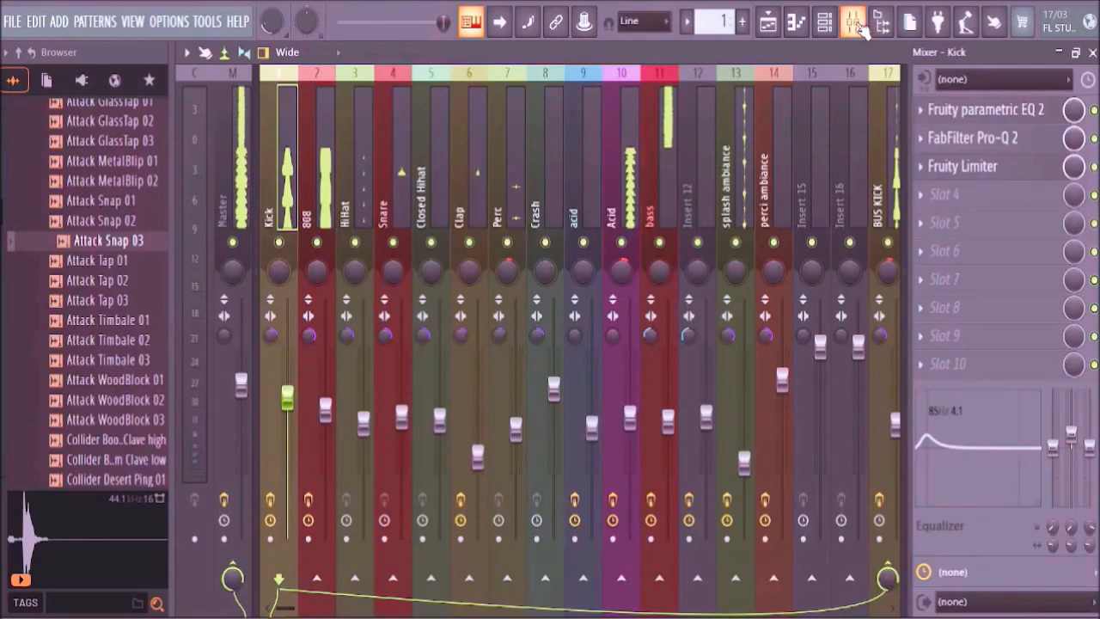
click(659, 172)
click(1092, 53)
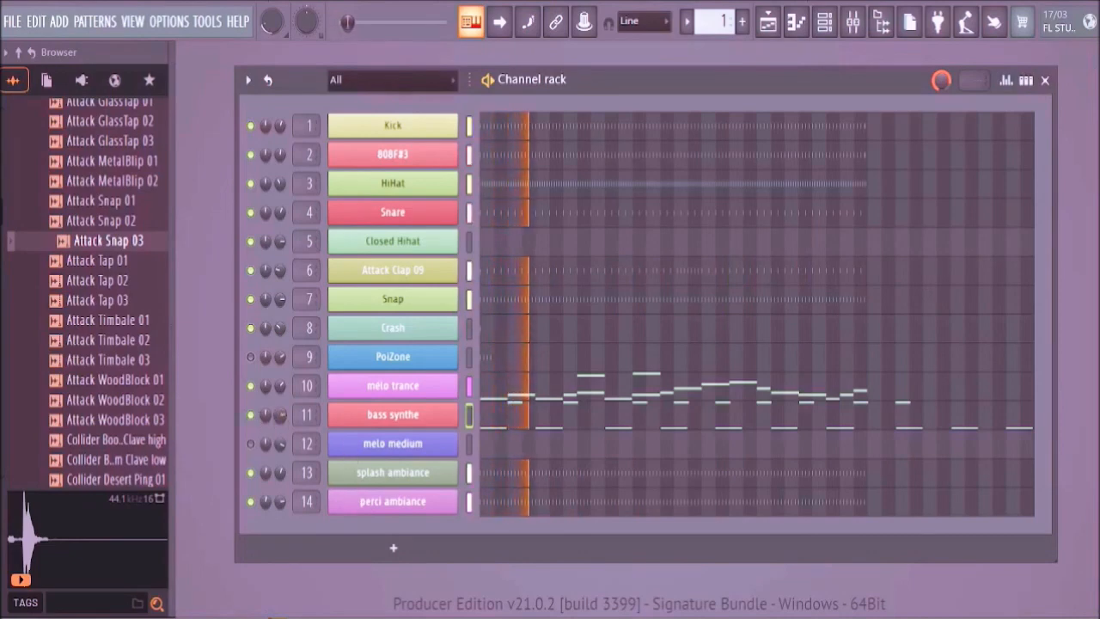
- Load Gross Beat in slot 3 of the bass mixer track and choose the Basic 4 time and Trance Gt 1 volume presets
click(853, 23)
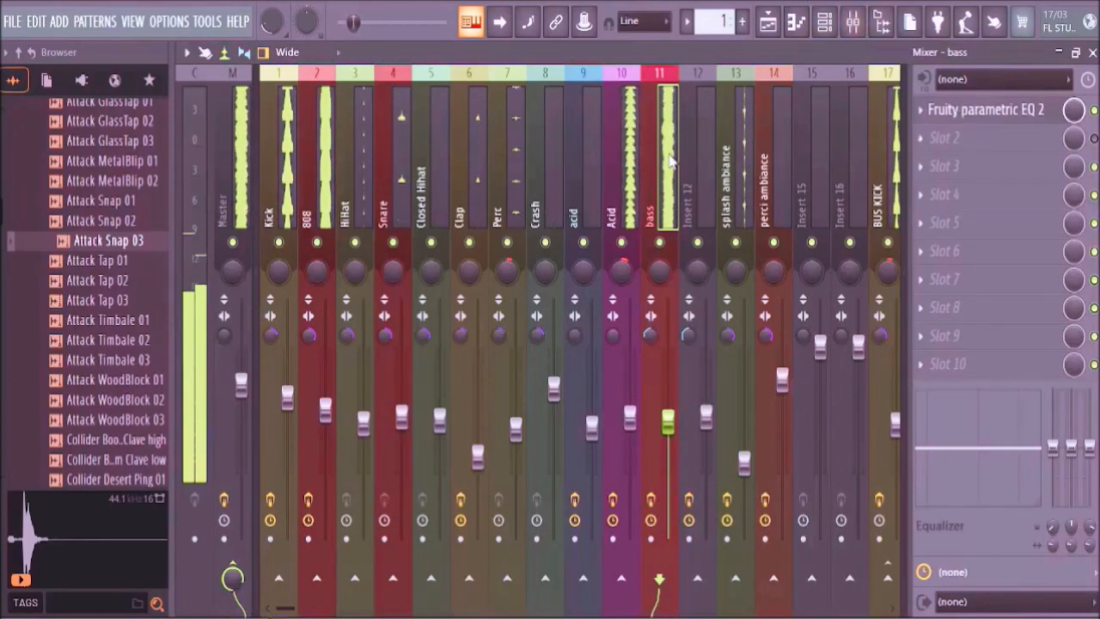
click(927, 170)
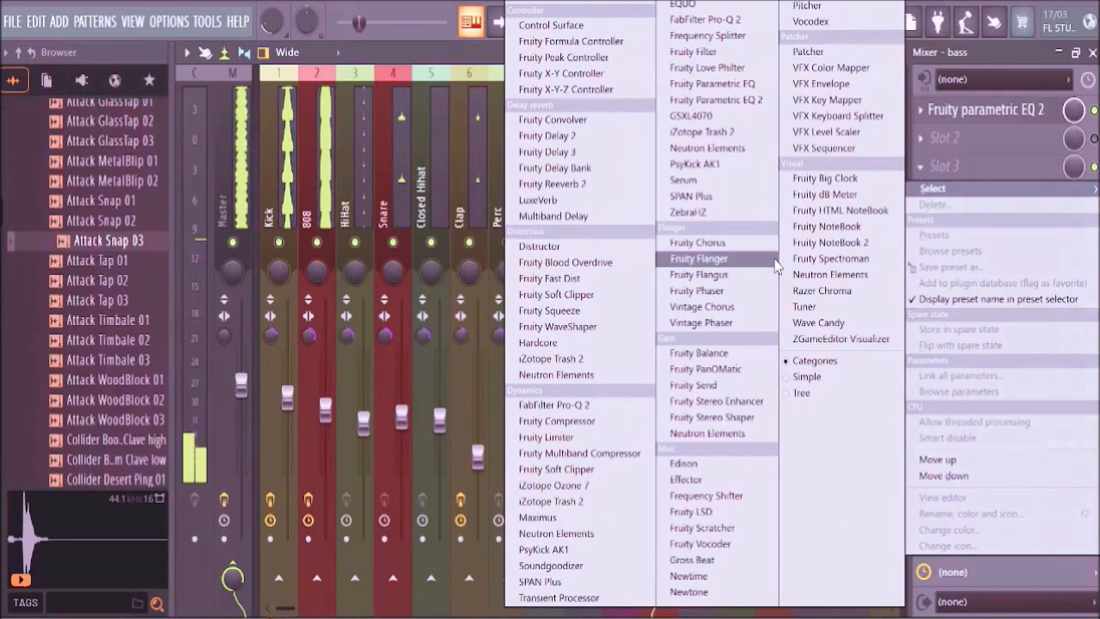
click(706, 561)
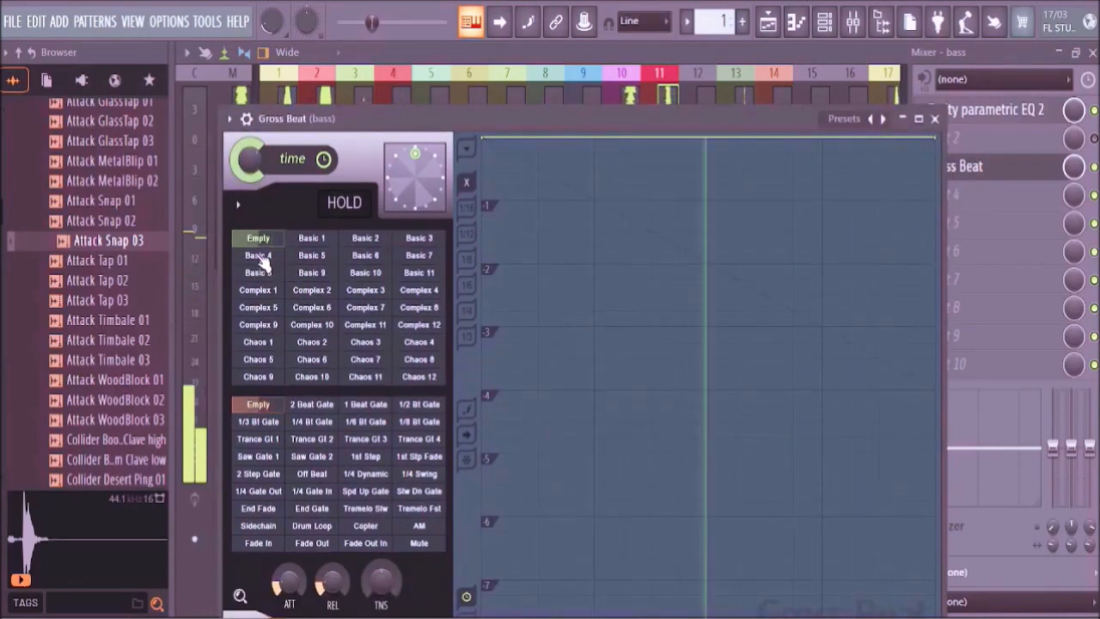
click(260, 256)
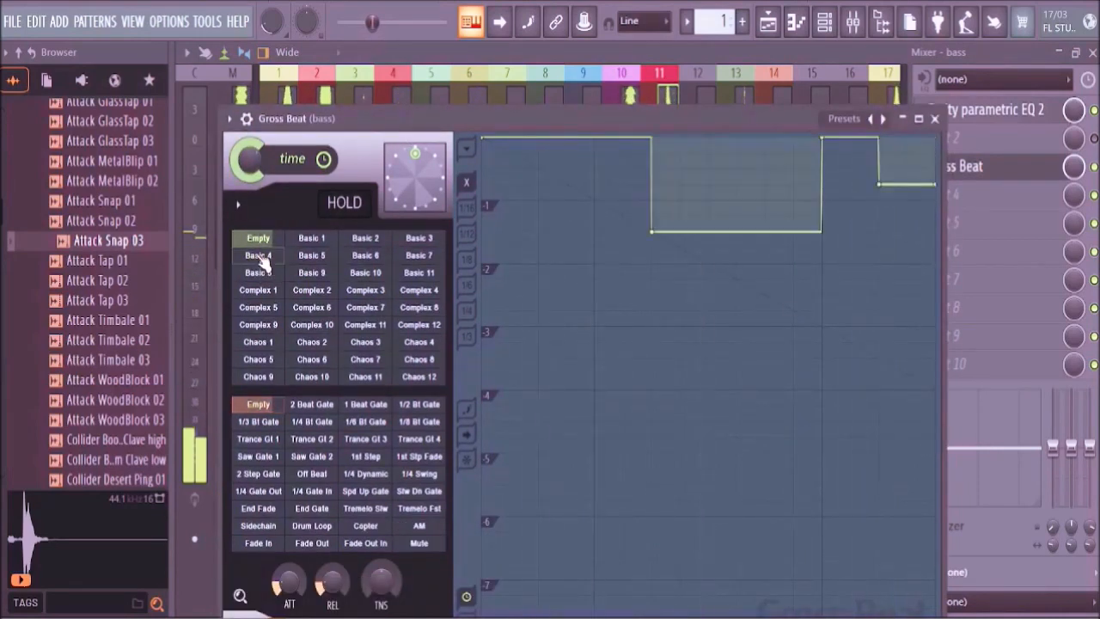
click(268, 440)
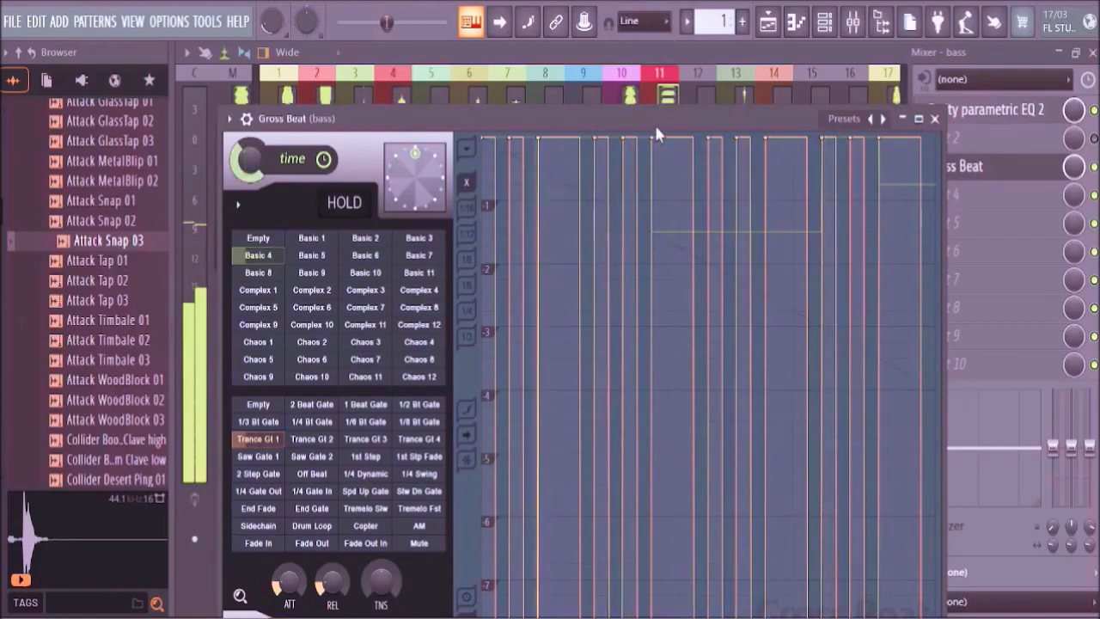
- Mute the Acid mixer track and reopen Gross Beat on the bass track
drag(656, 117, 737, 420)
click(621, 243)
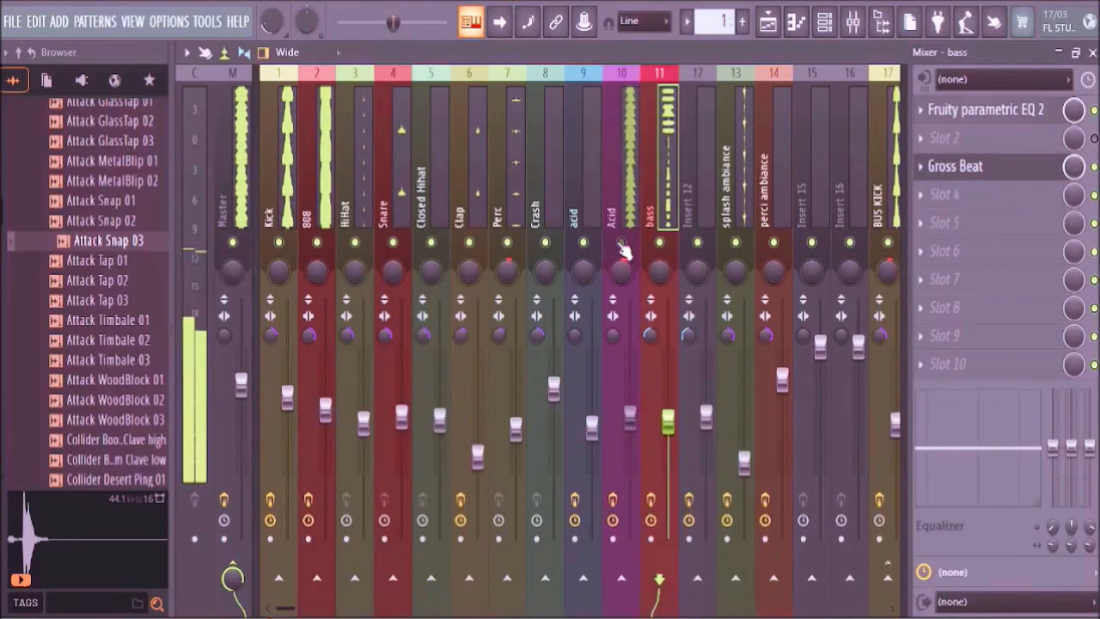
click(970, 172)
drag(671, 420, 645, 139)
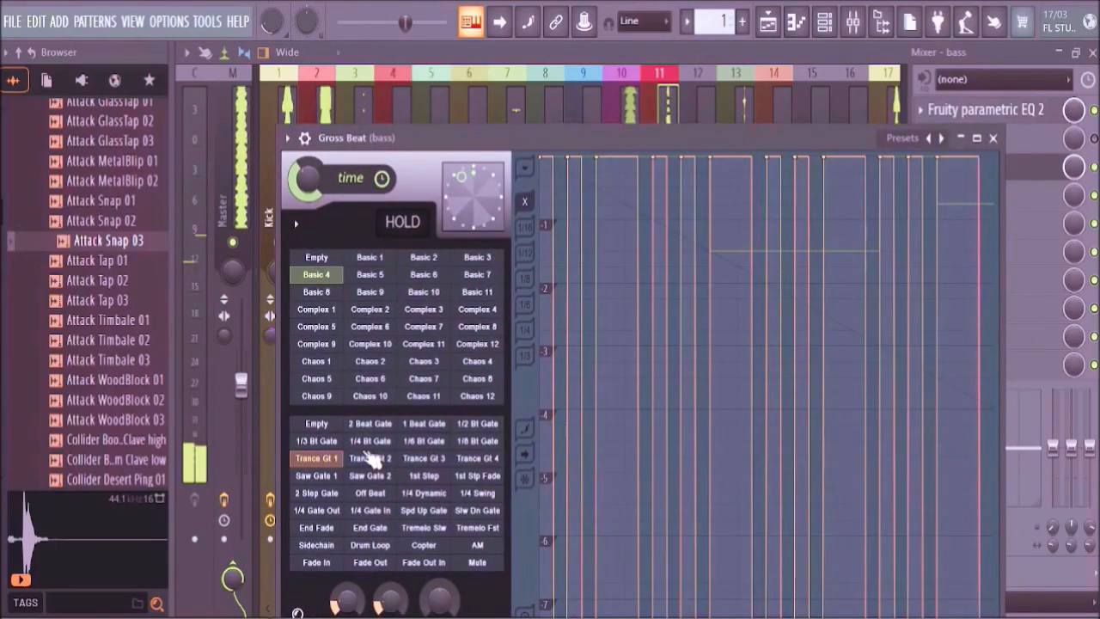
- Try the 1/3 Bt Gate, 1/4 Bt Gate and 1/4 Gate Out presets, set the time preset to Empty and the volume preset to Trance Gt 1
click(317, 441)
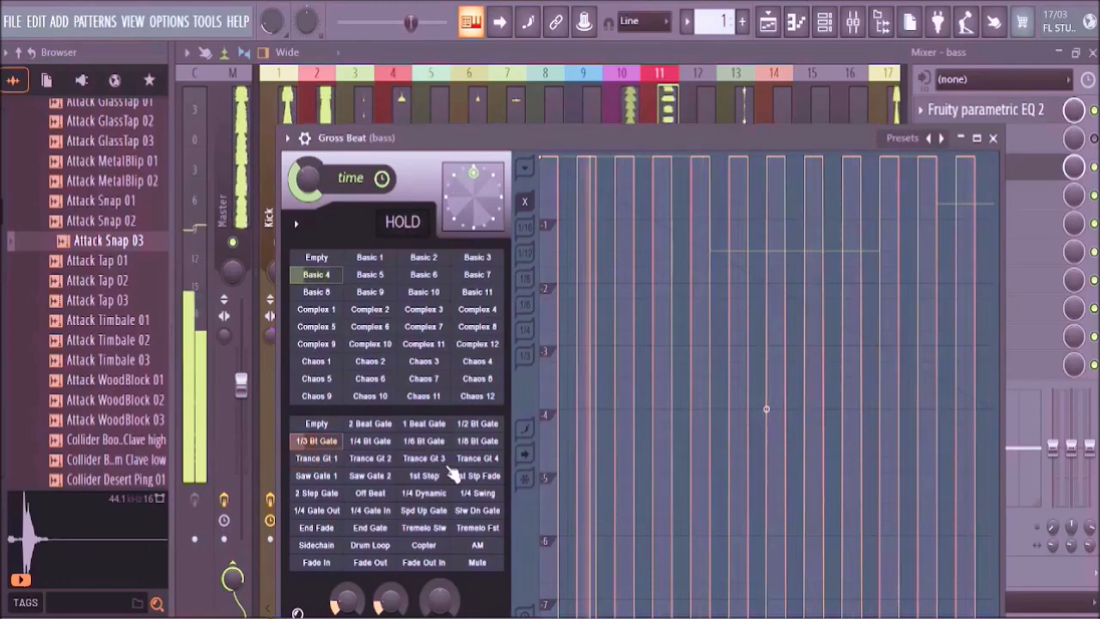
click(370, 441)
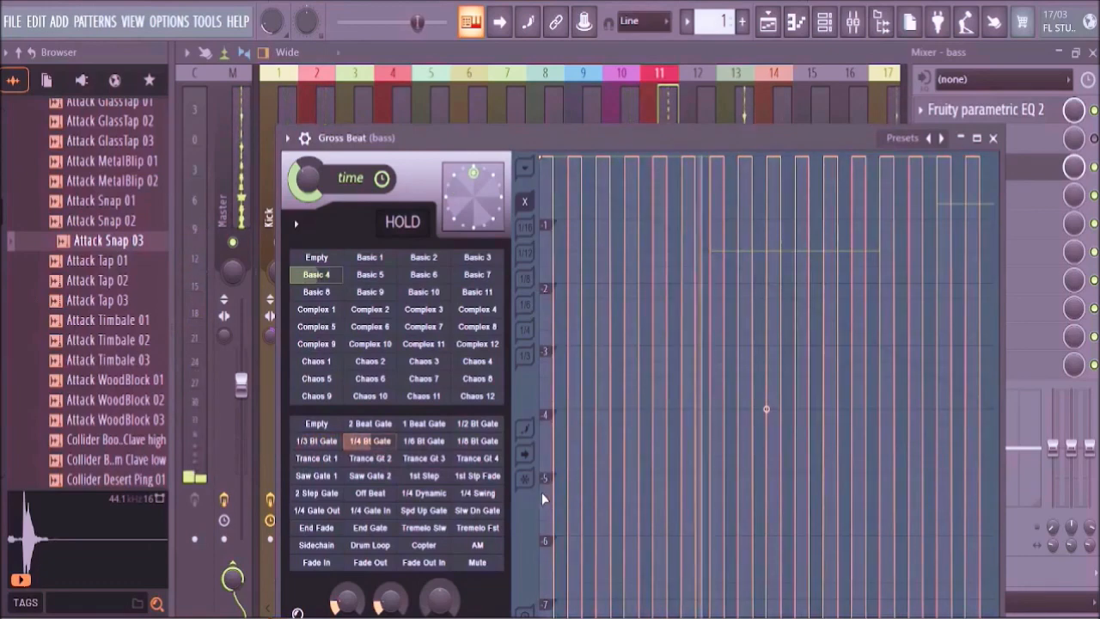
click(317, 258)
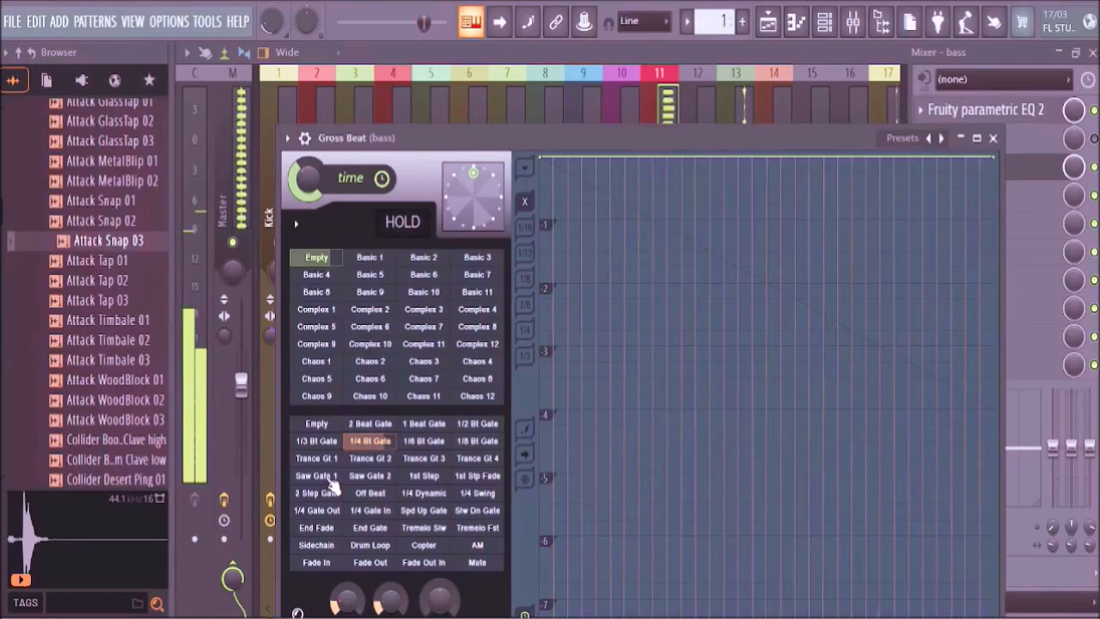
click(315, 511)
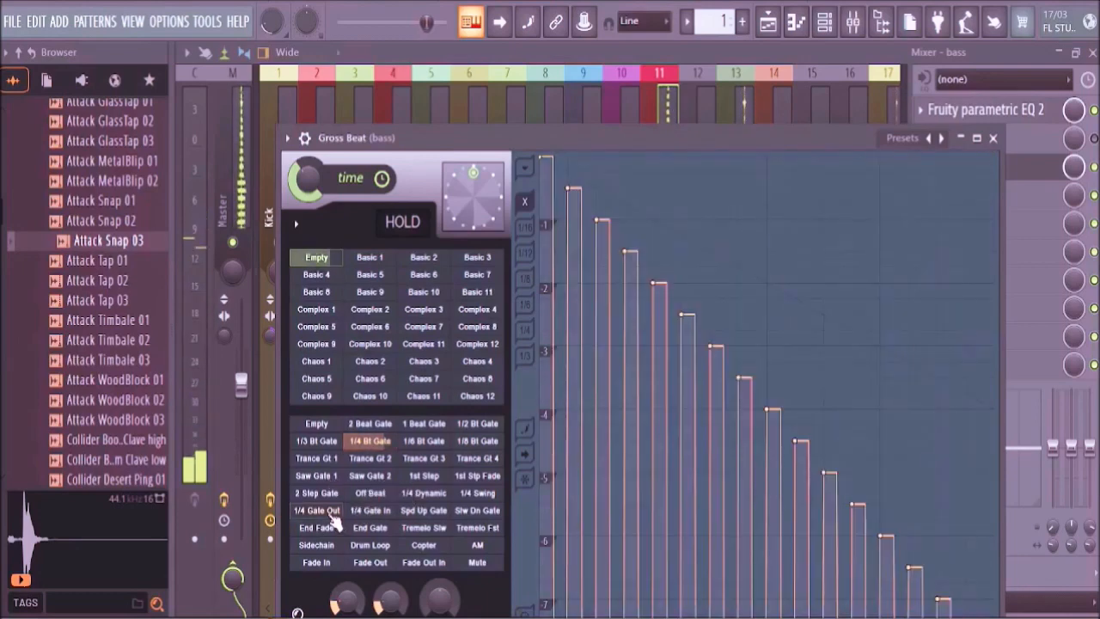
click(323, 460)
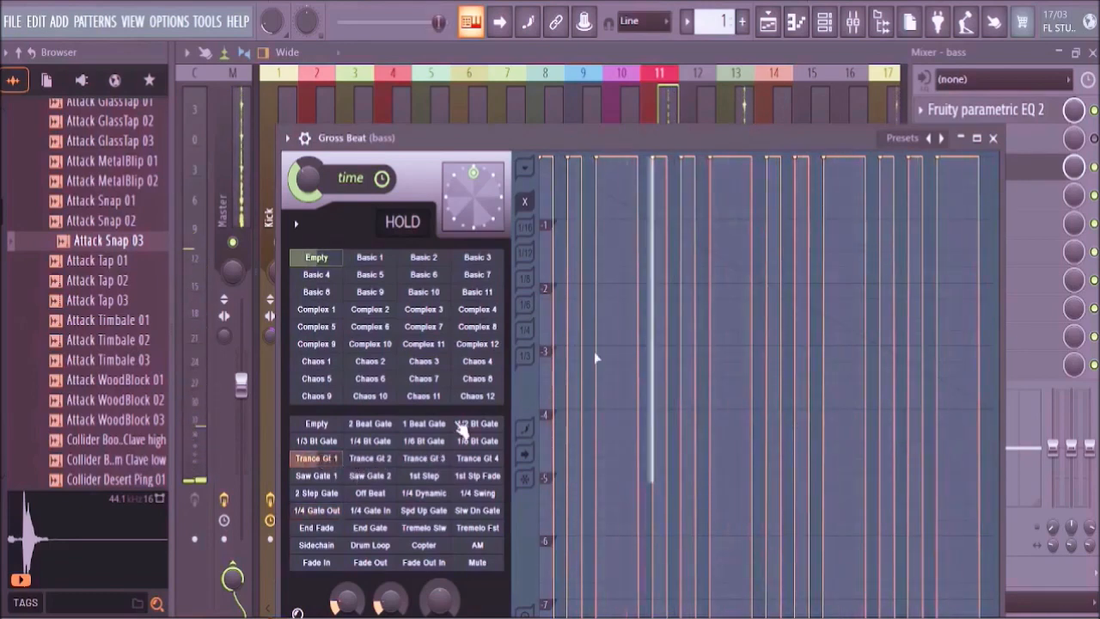
- Close Gross Beat, raise the bass track's mixer volume, and return to the channel rack in step sequencer view
click(993, 138)
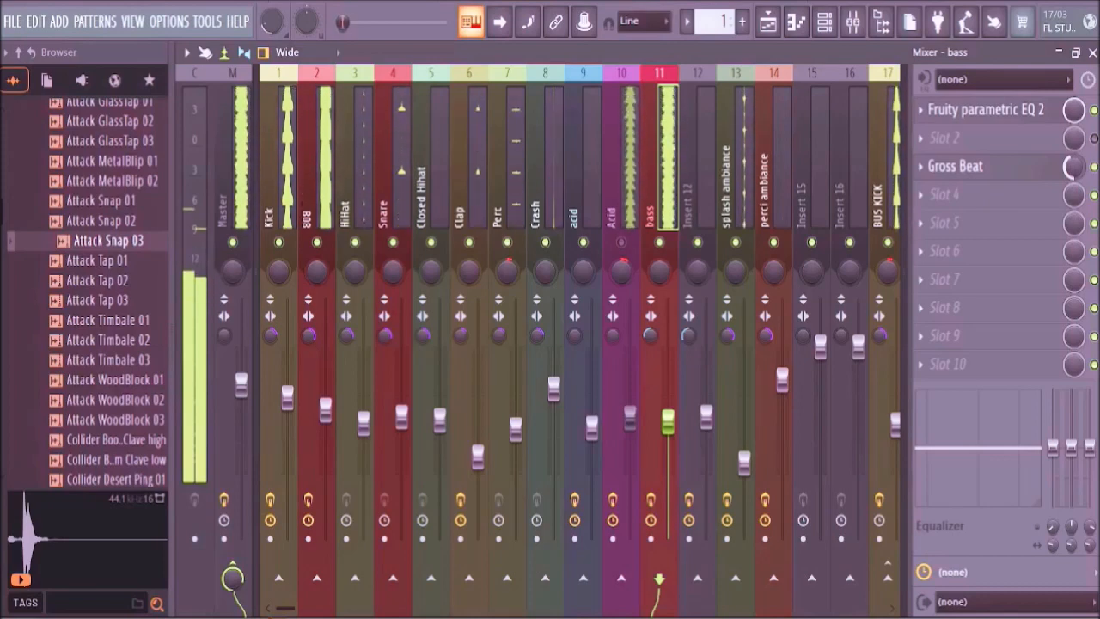
drag(668, 422, 668, 393)
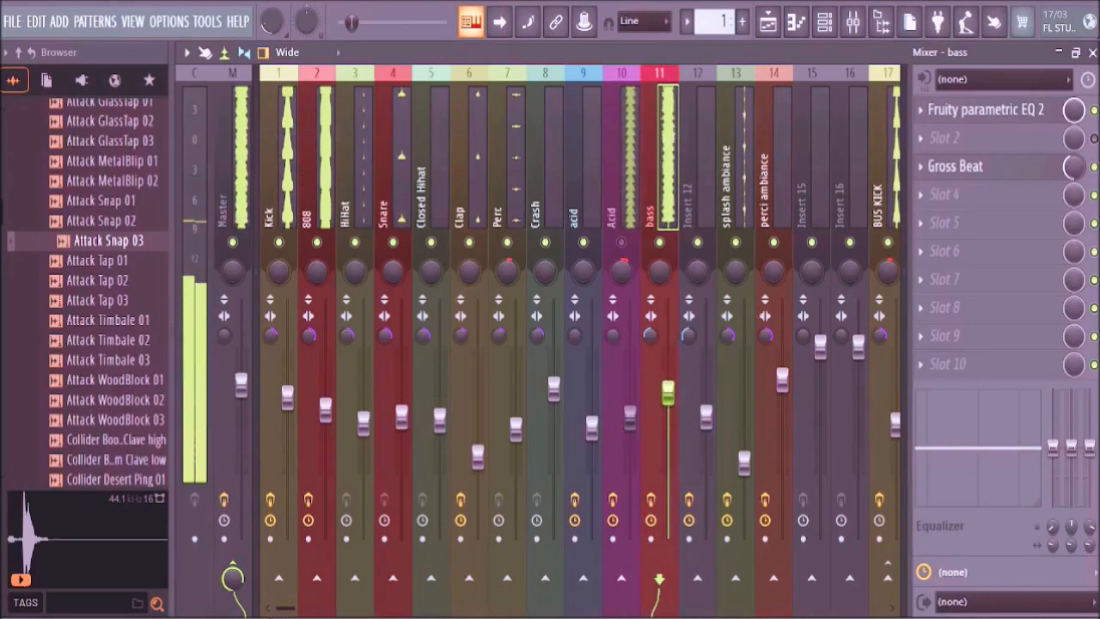
key(F9)
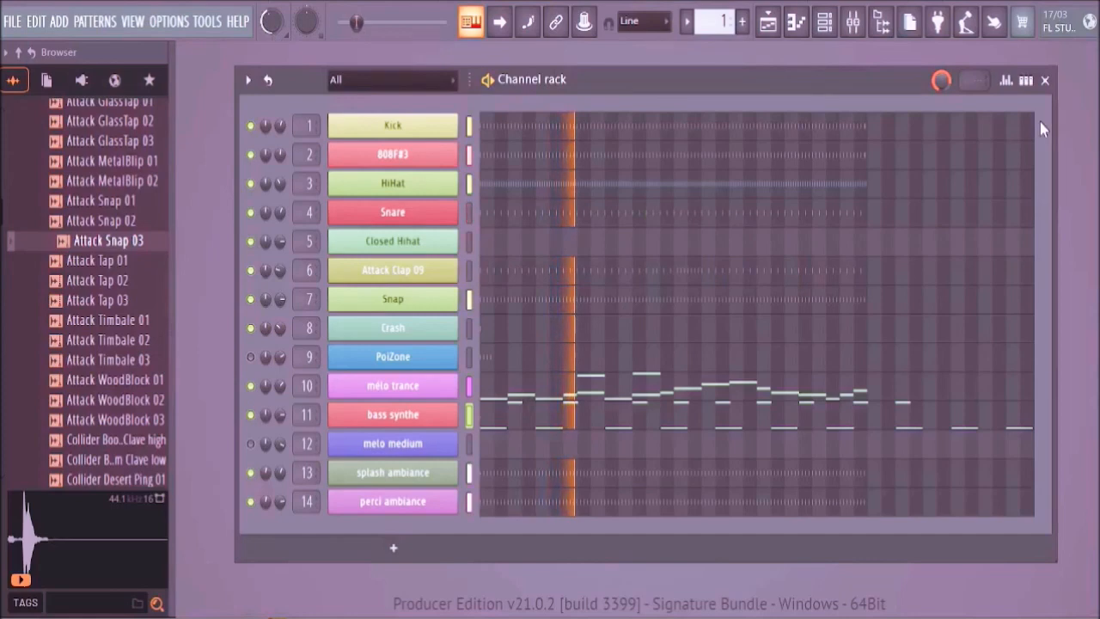
click(1026, 82)
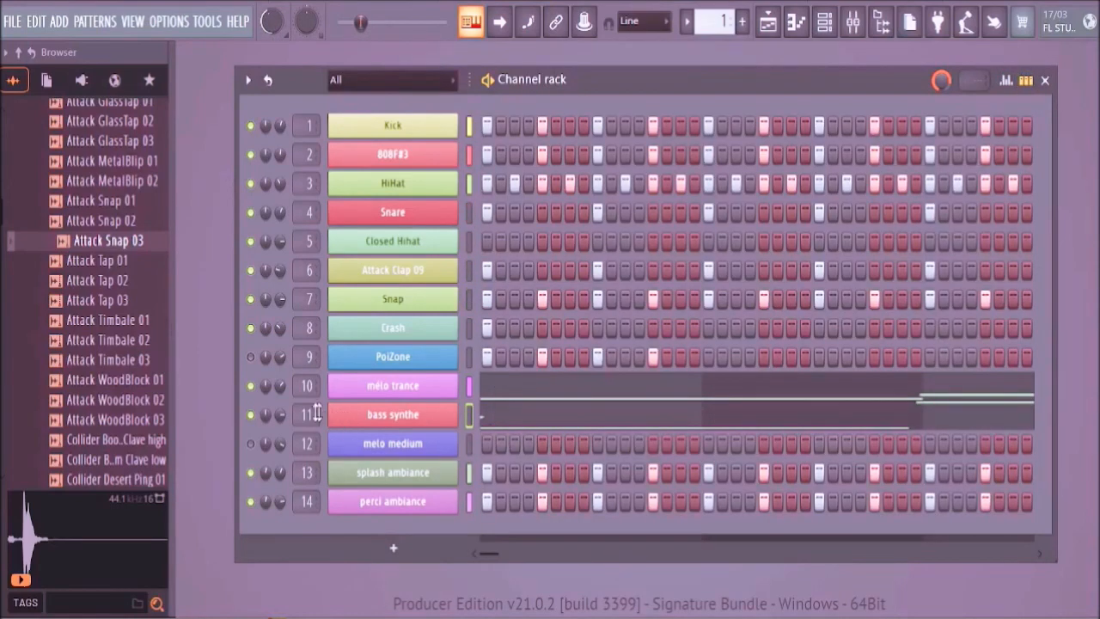
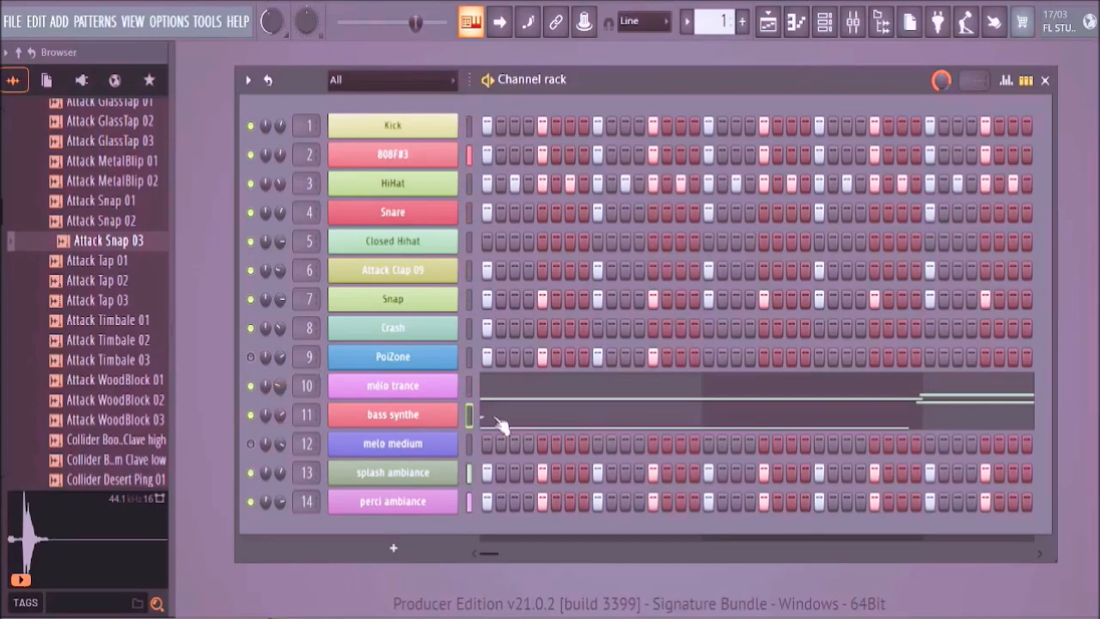
- Add an F4 note at bar 44 of the bass synthe part and lengthen it to three bars
click(596, 421)
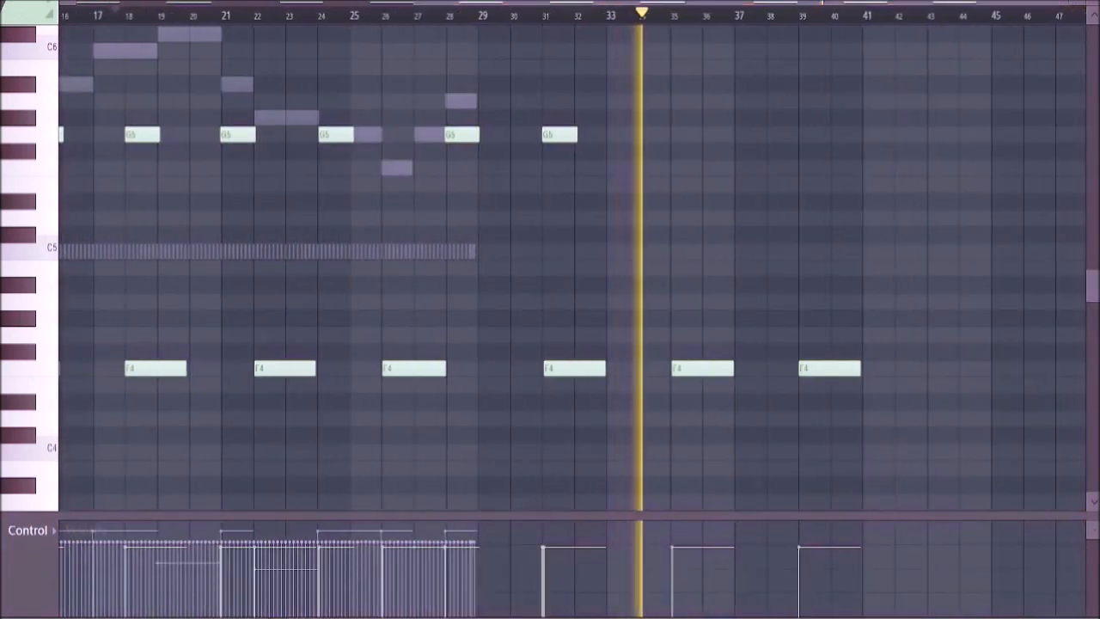
click(497, 418)
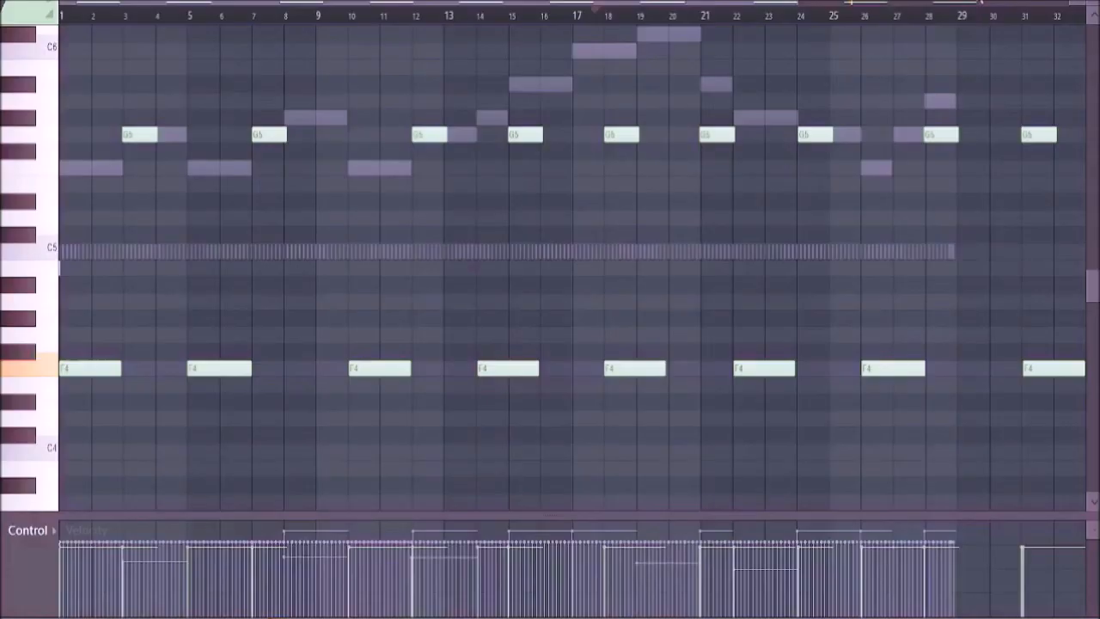
drag(658, 4, 1090, 5)
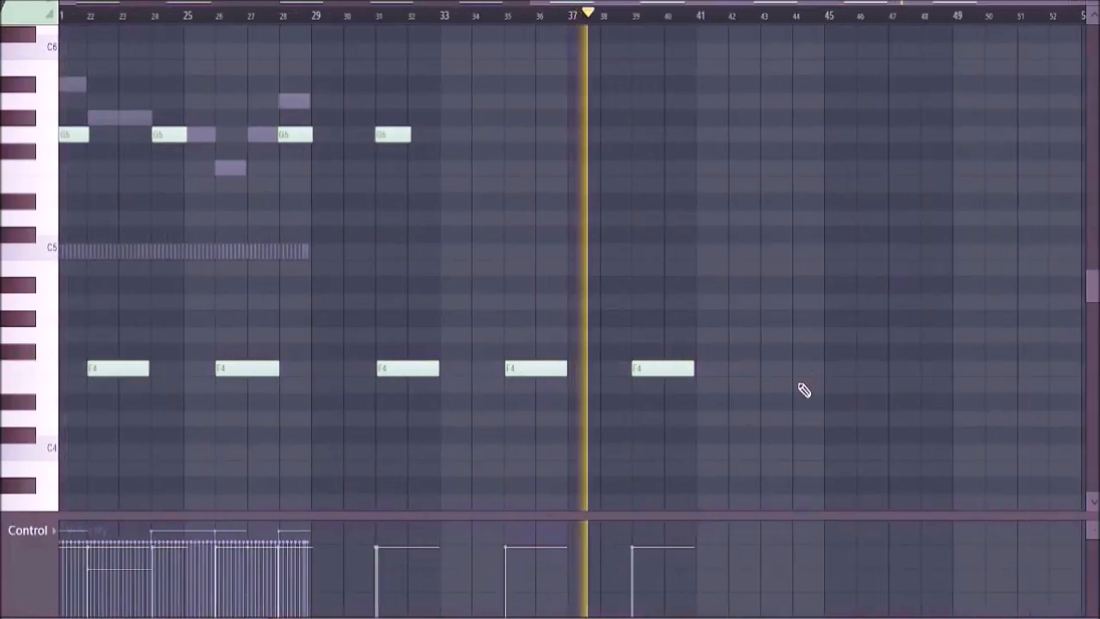
click(794, 368)
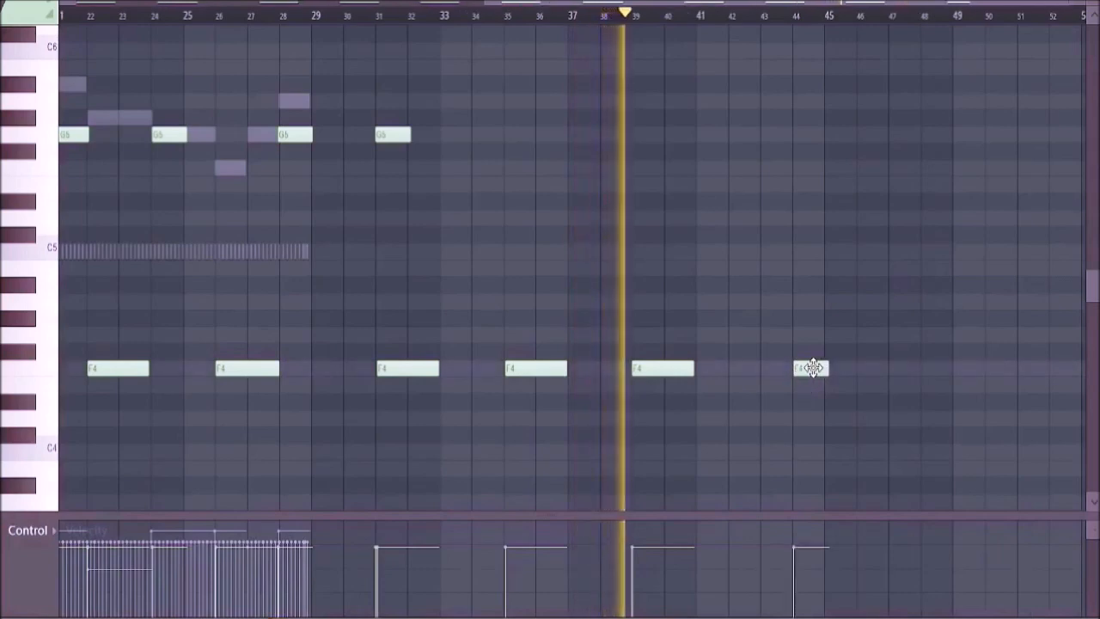
drag(823, 368, 888, 368)
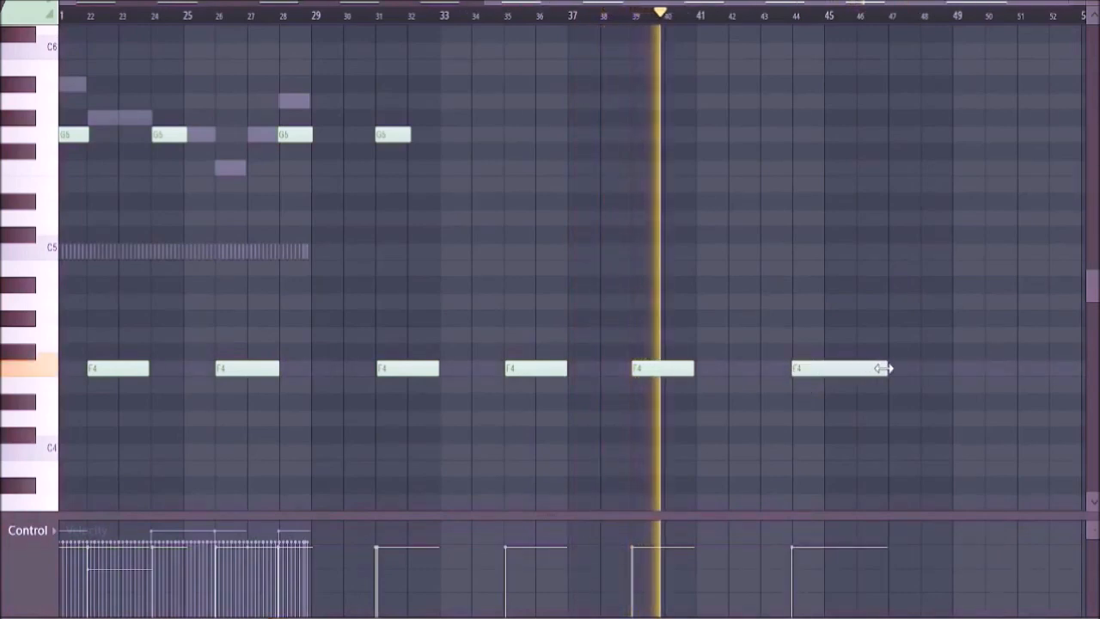
- Add a two-bar G5 note at bar 34 and another G5 note at bar 38 of the bass part
click(475, 134)
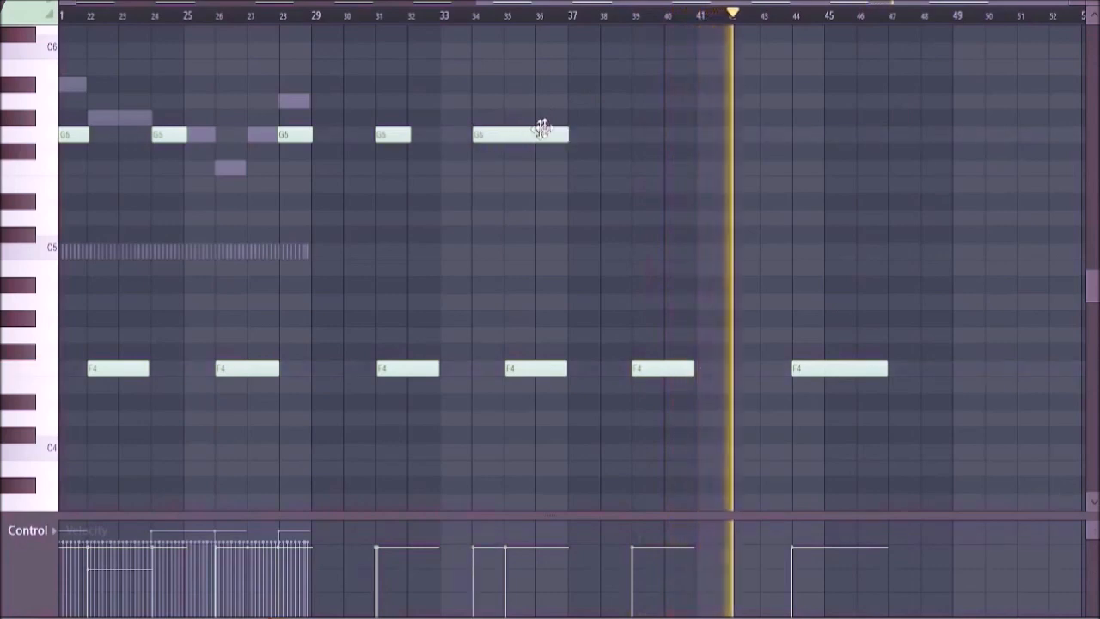
drag(563, 134, 535, 134)
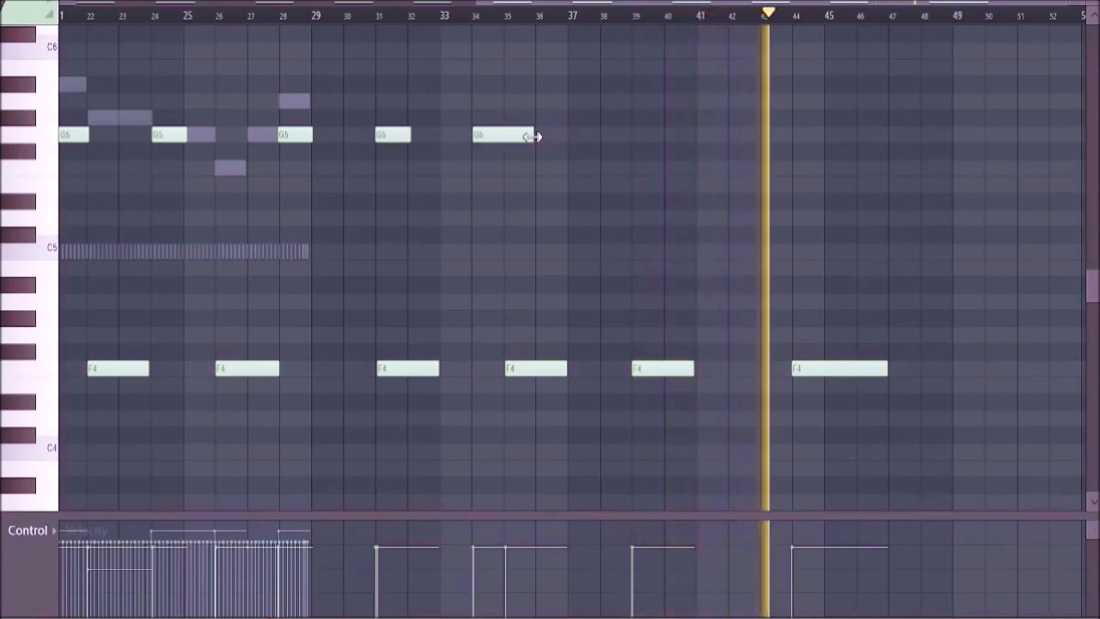
click(602, 136)
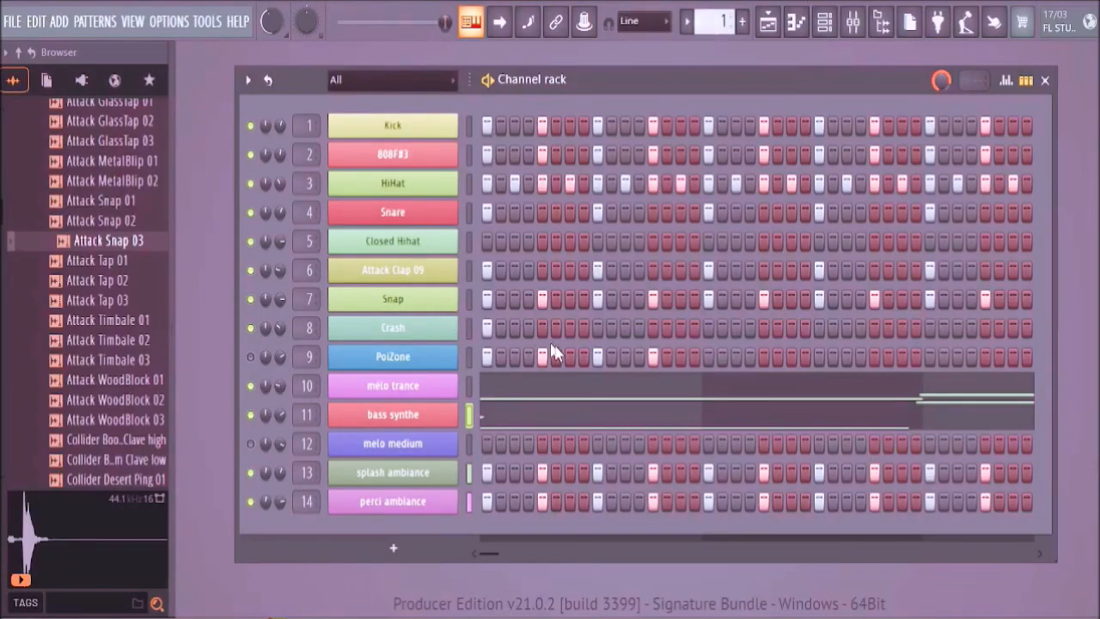
- Stop playback, rename pattern 1 to groove and give it the Dark Khaki colour #D1BC74
key(space)
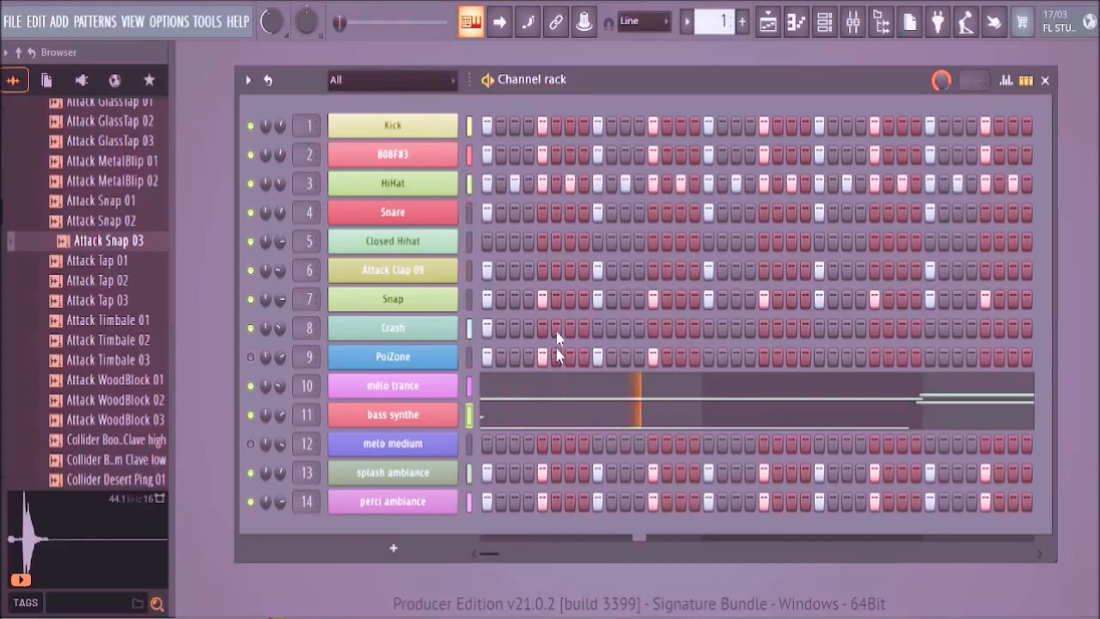
click(722, 23)
click(823, 109)
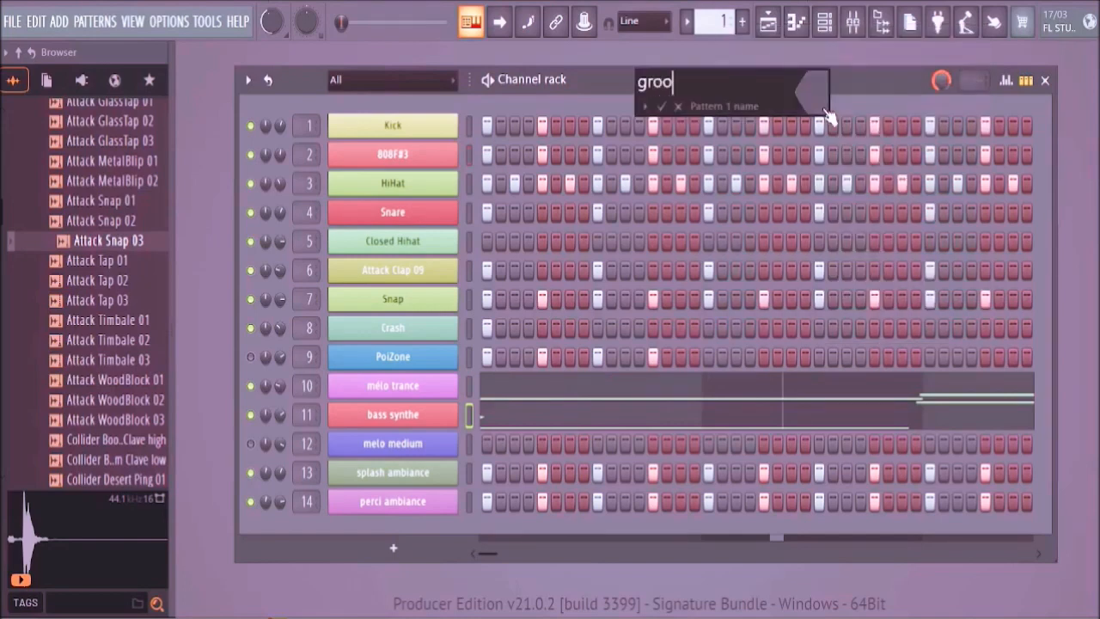
click(814, 94)
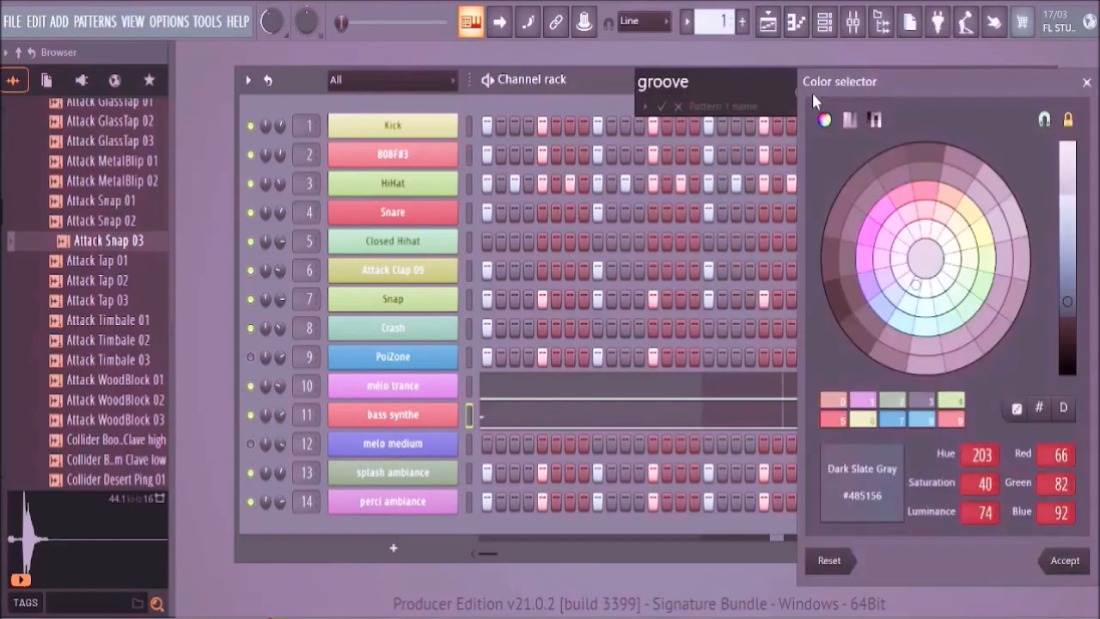
click(969, 213)
click(1069, 227)
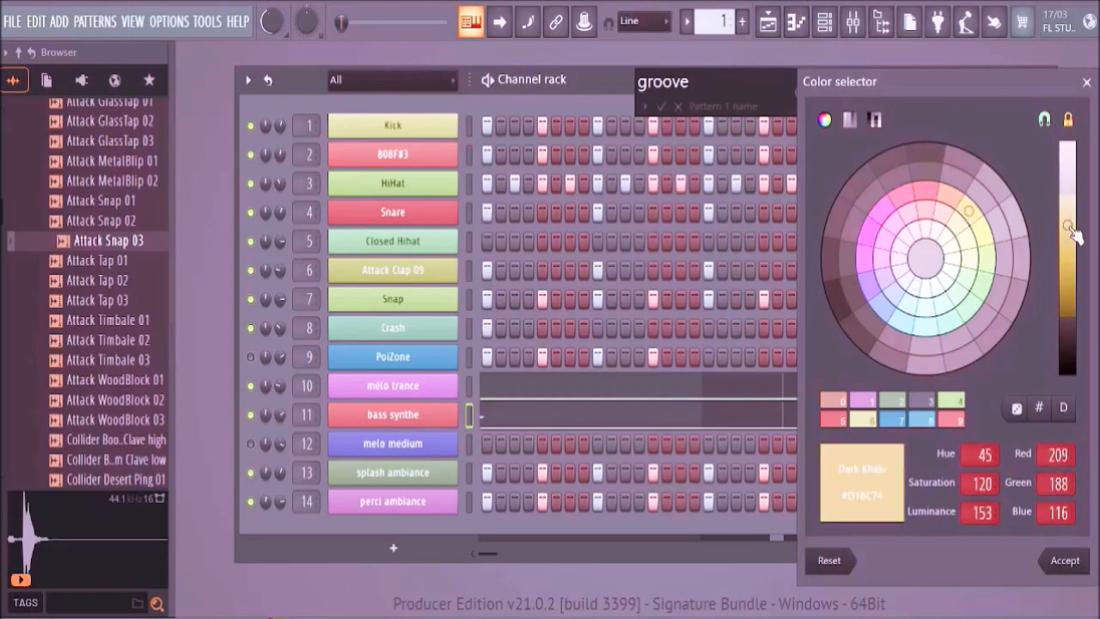
click(1066, 561)
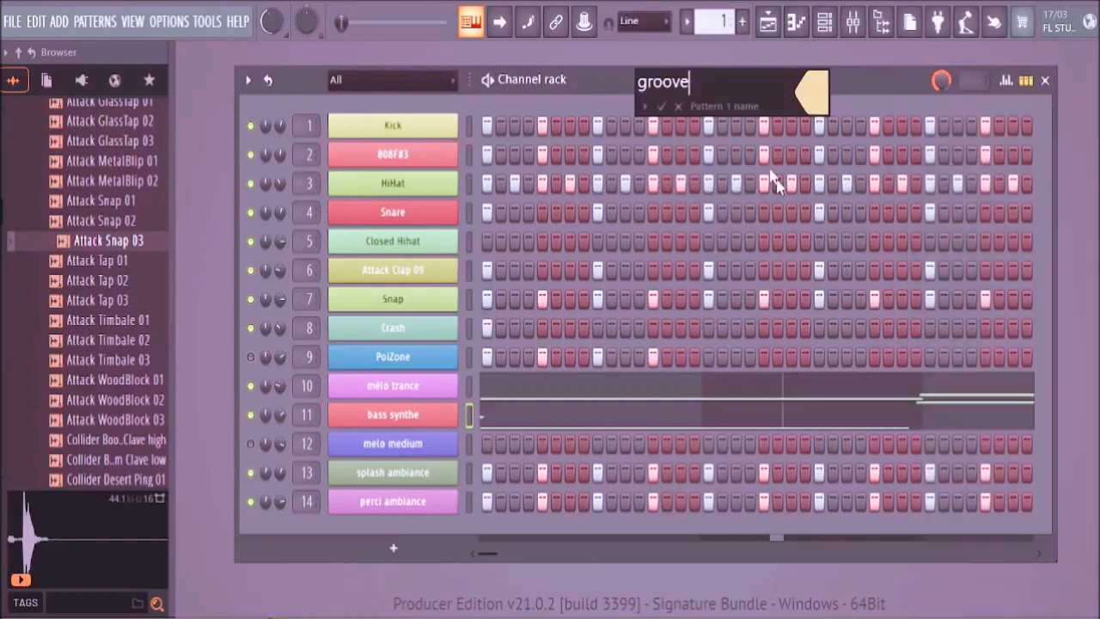
click(660, 106)
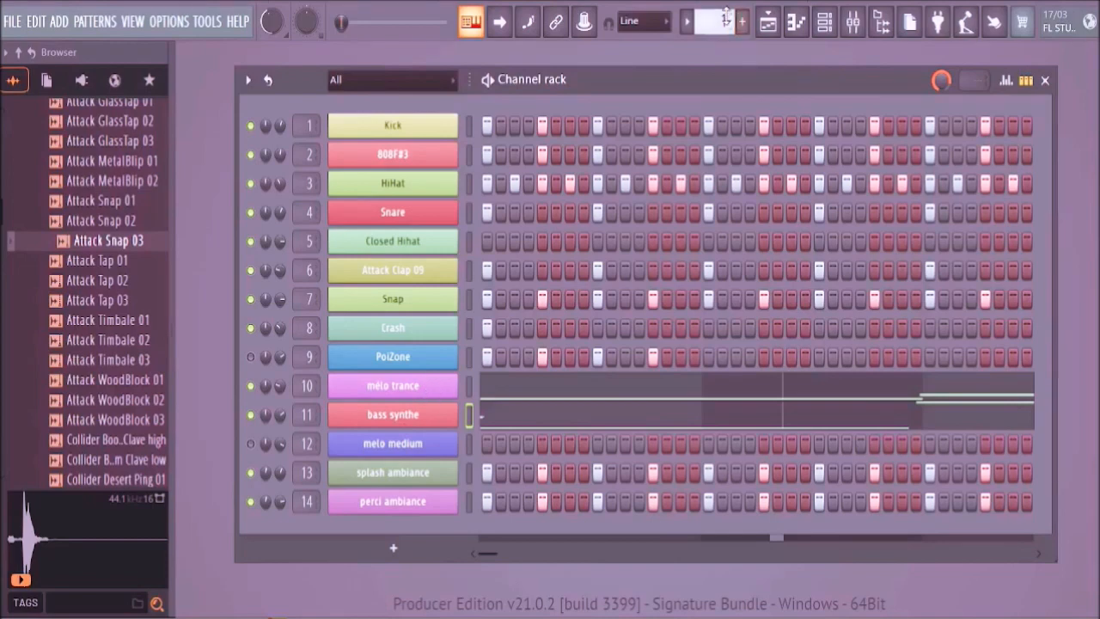
- Switch to pattern 5, rename it Bass and give it the Brown colour #762928
mouse_move(726, 23)
mouse_down()
mouse_move(726, 10)
mouse_move(727, 30)
mouse_up()
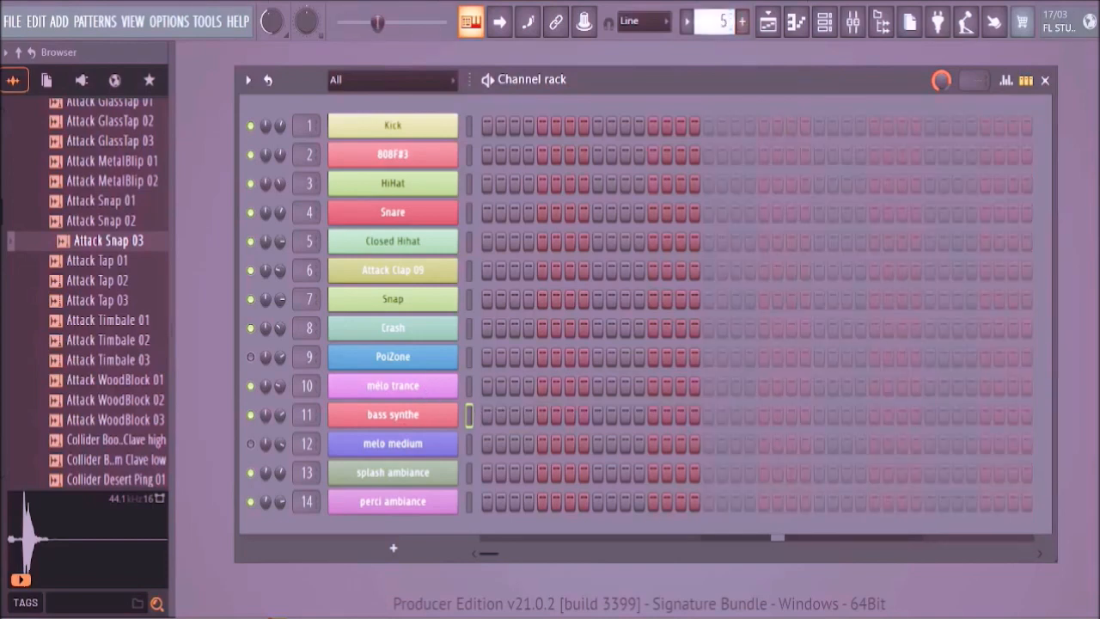
click(722, 22)
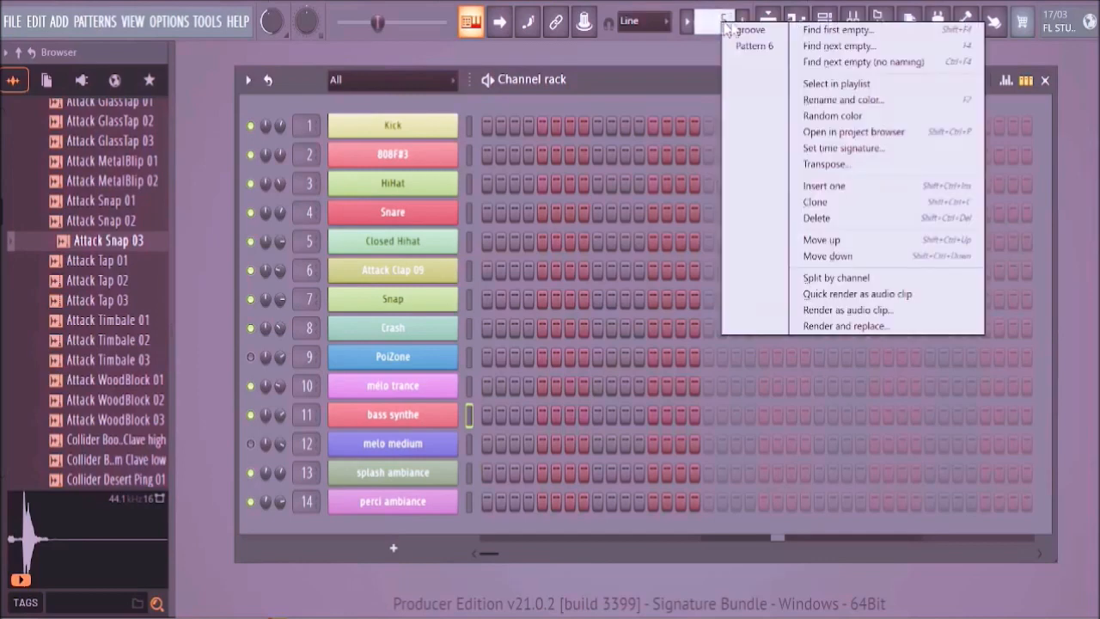
click(844, 101)
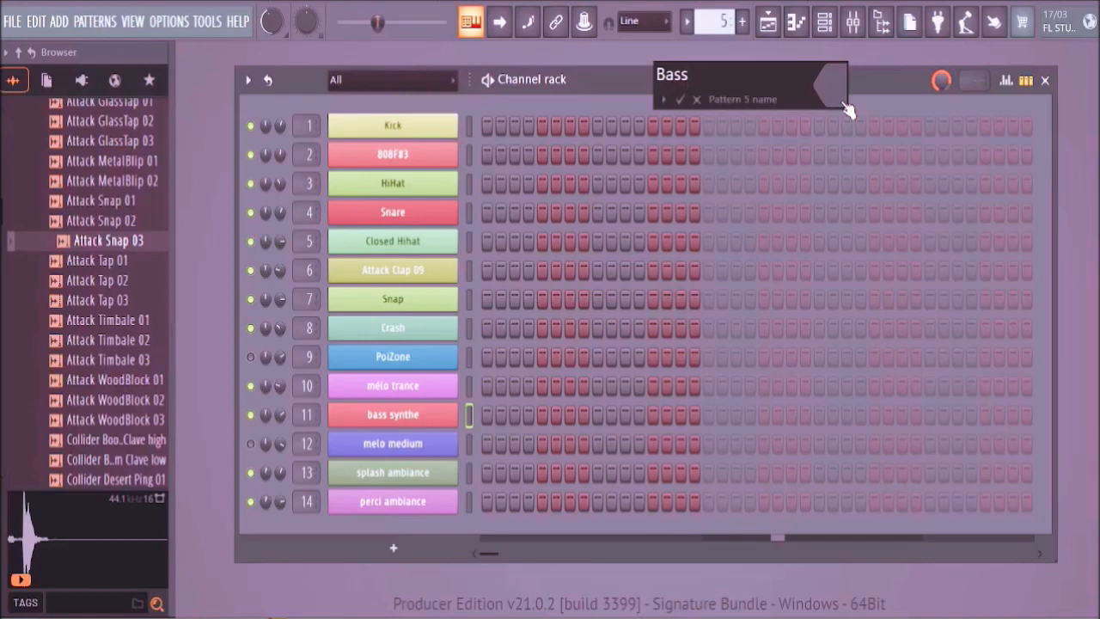
text(Bass)
click(831, 81)
click(926, 186)
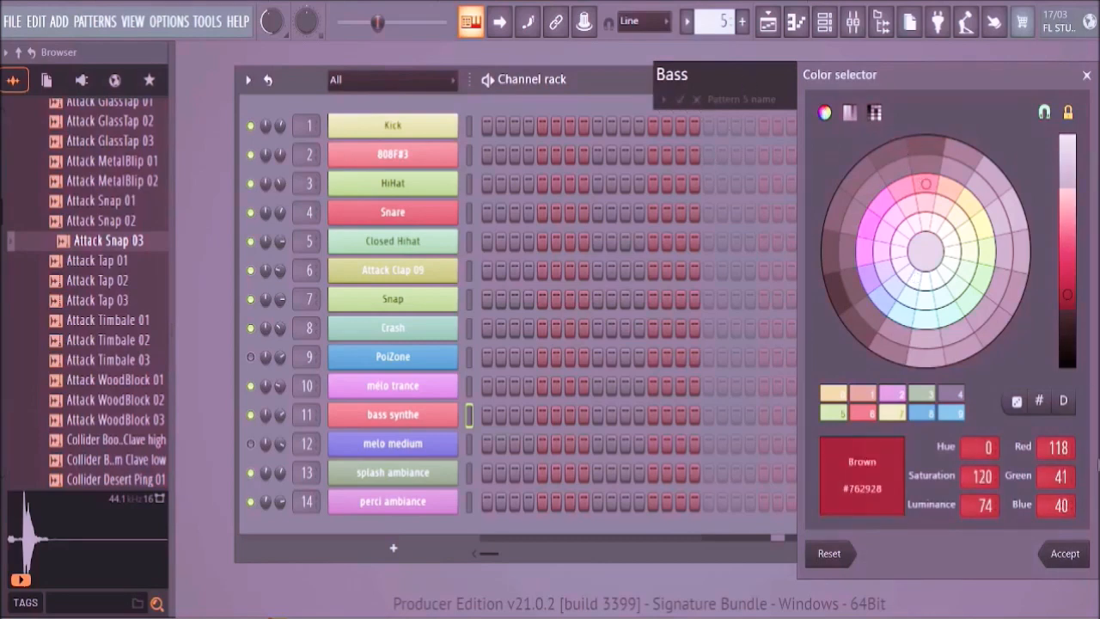
click(1075, 554)
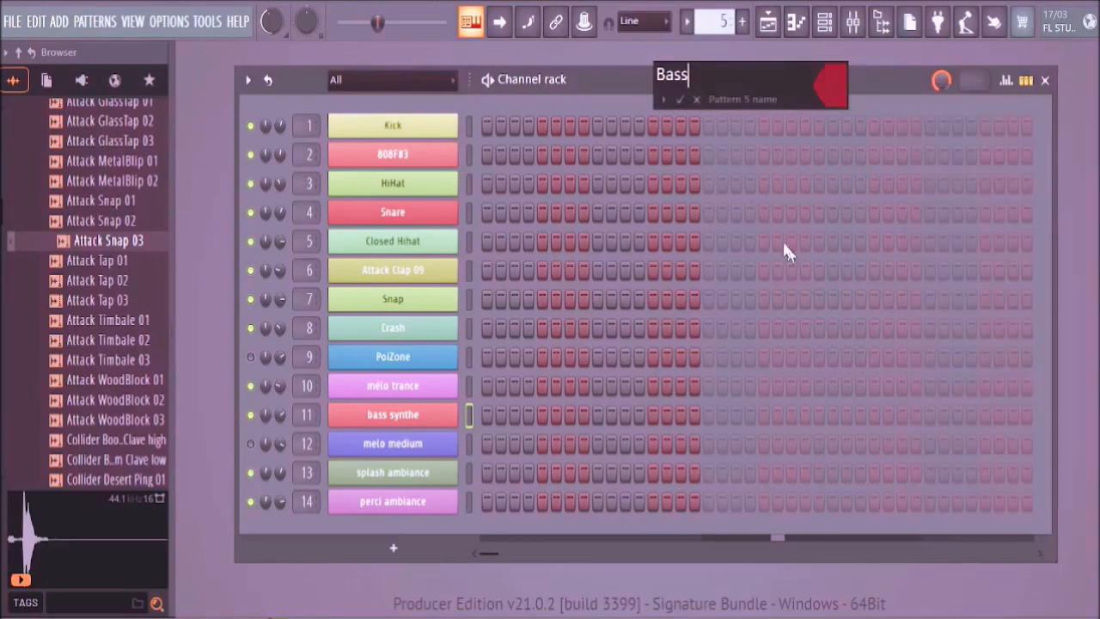
click(678, 100)
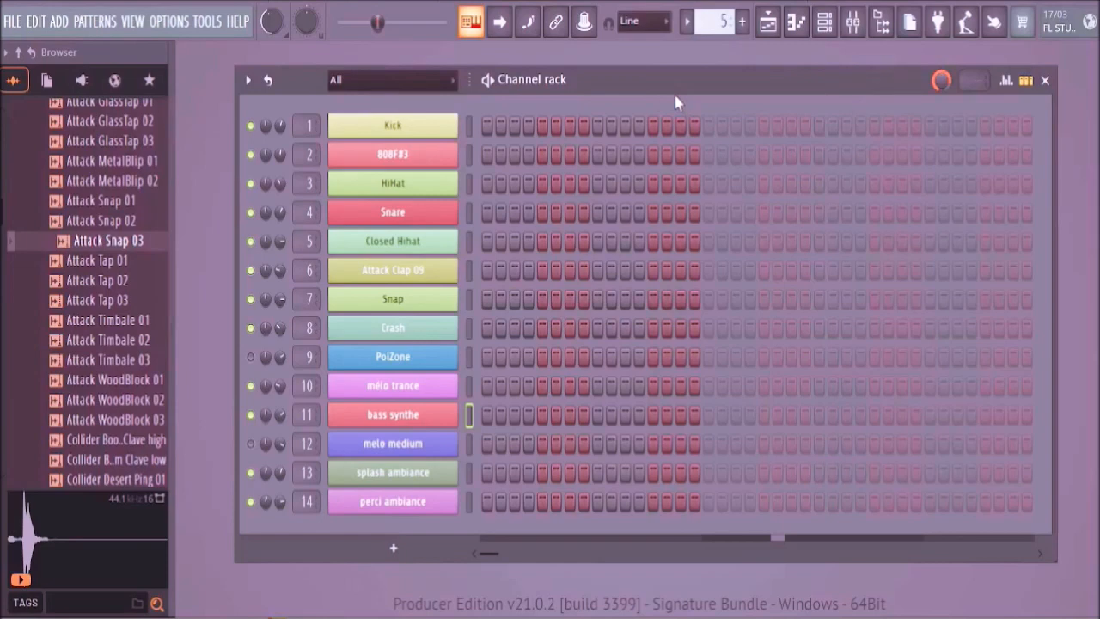
- Cut the bass synthe notes from pattern 1 and paste them into the bass synthe channel of pattern 5
drag(723, 23, 723, 51)
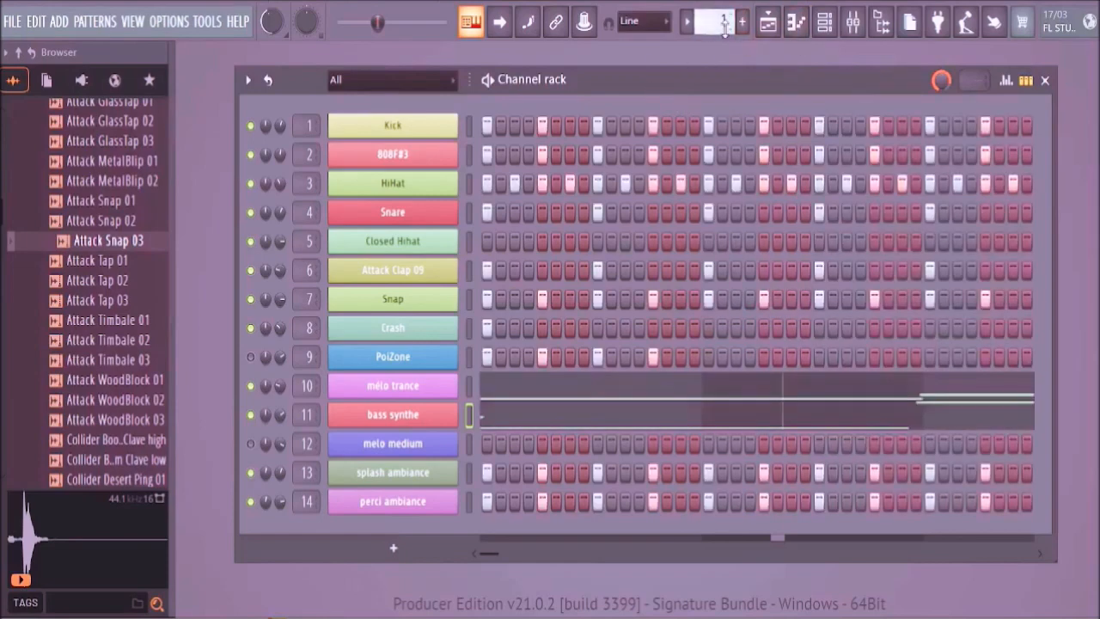
right_click(420, 413)
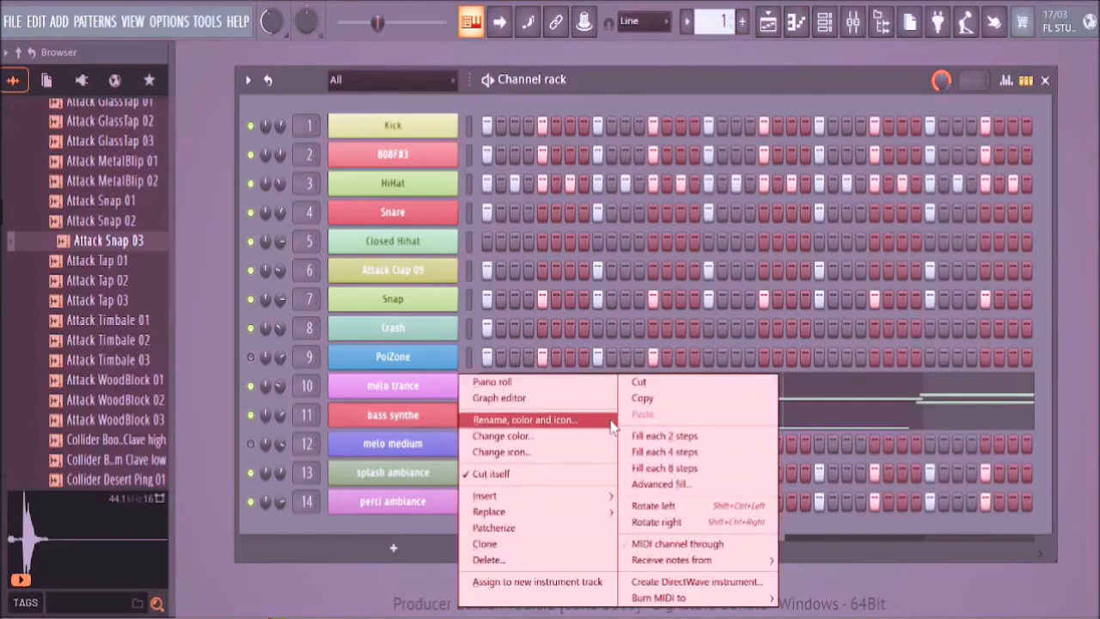
click(640, 381)
mouse_move(716, 26)
mouse_down()
mouse_move(716, 11)
mouse_move(714, 25)
mouse_up()
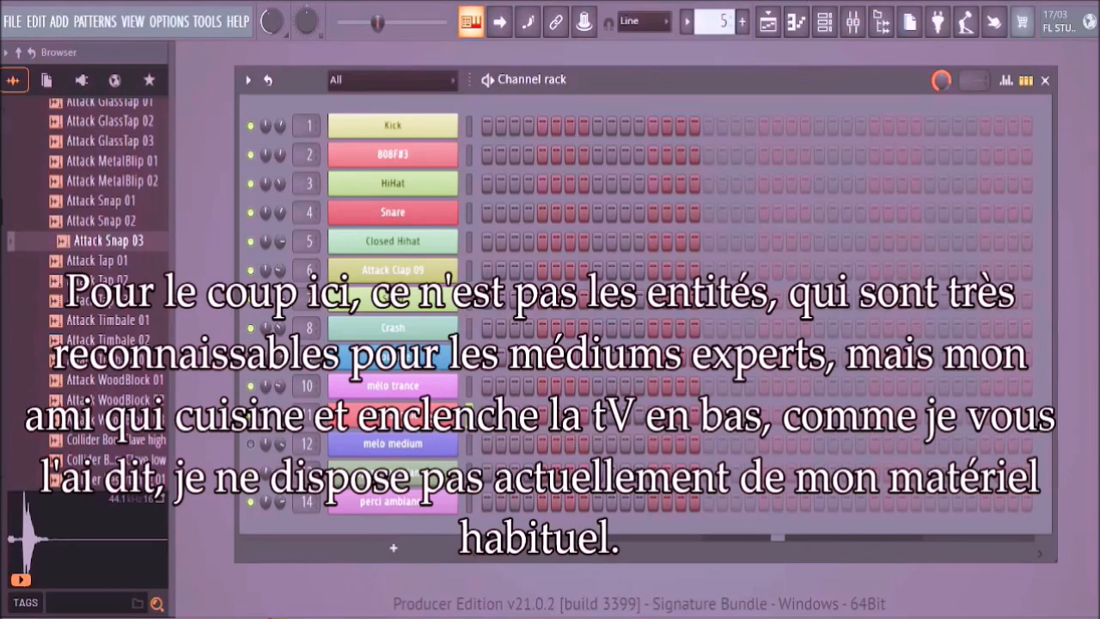
right_click(423, 413)
click(638, 416)
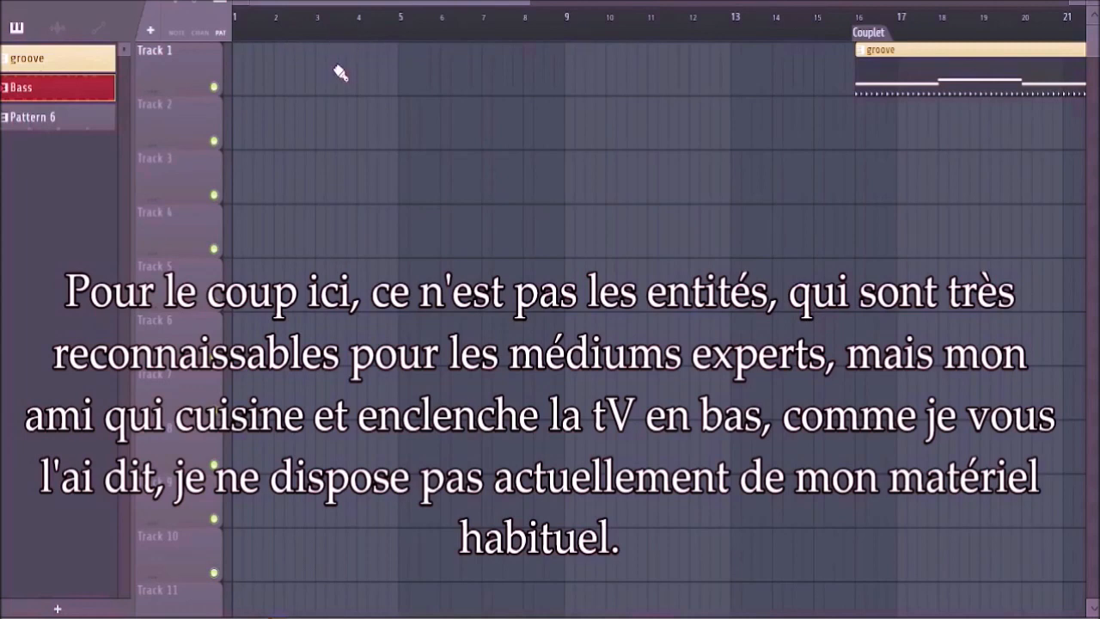
- Place the Bass pattern at bar 1 of Track 2, start playback, and move the groove clip to bar 1 of Track 1
drag(288, 118, 252, 132)
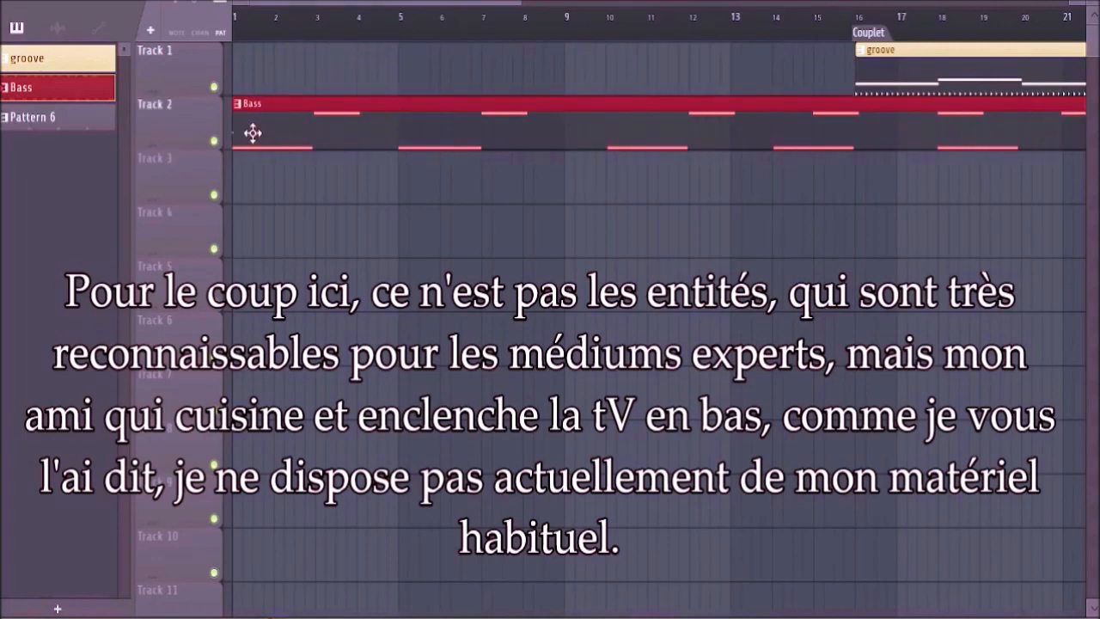
click(247, 16)
key(space)
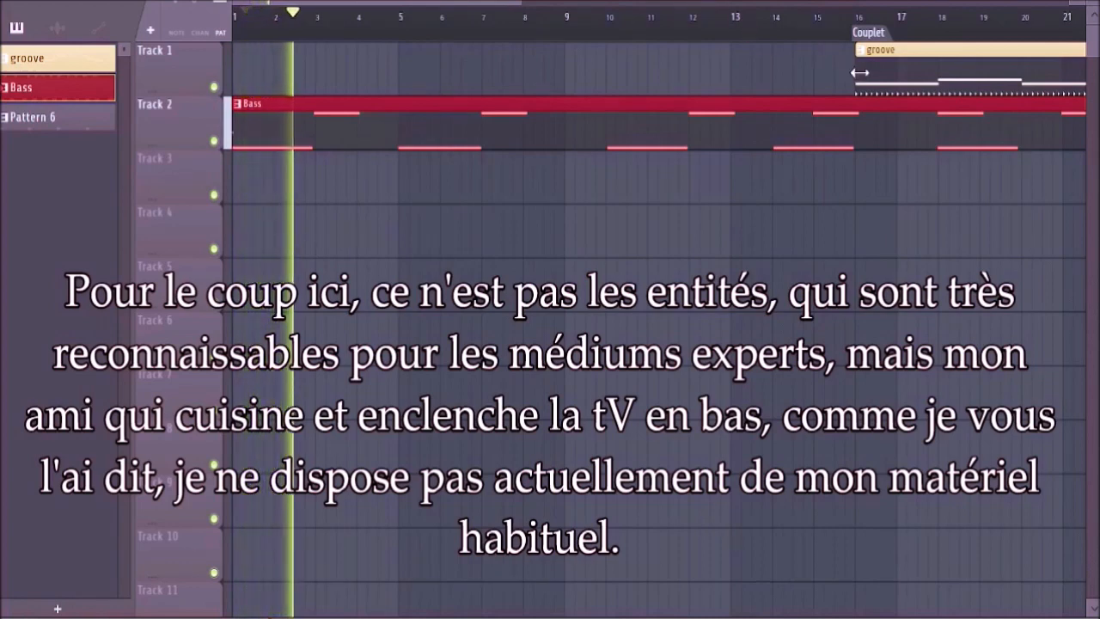
drag(872, 74, 249, 74)
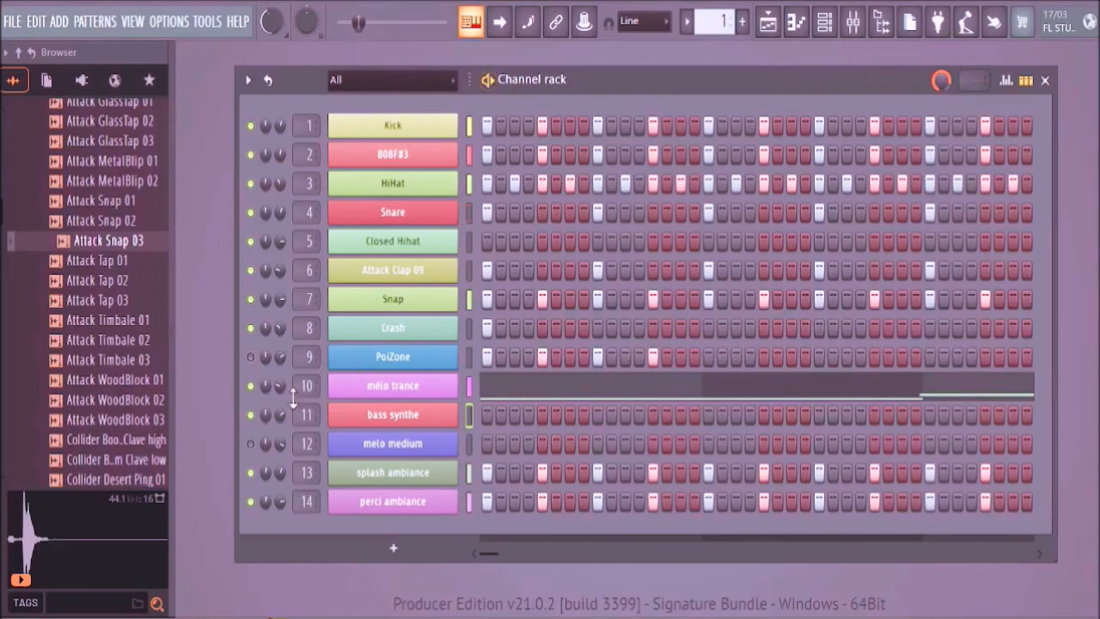
- Raise the mélo trance channel's volume, select that channel and check its level in the mixer
drag(282, 388, 282, 361)
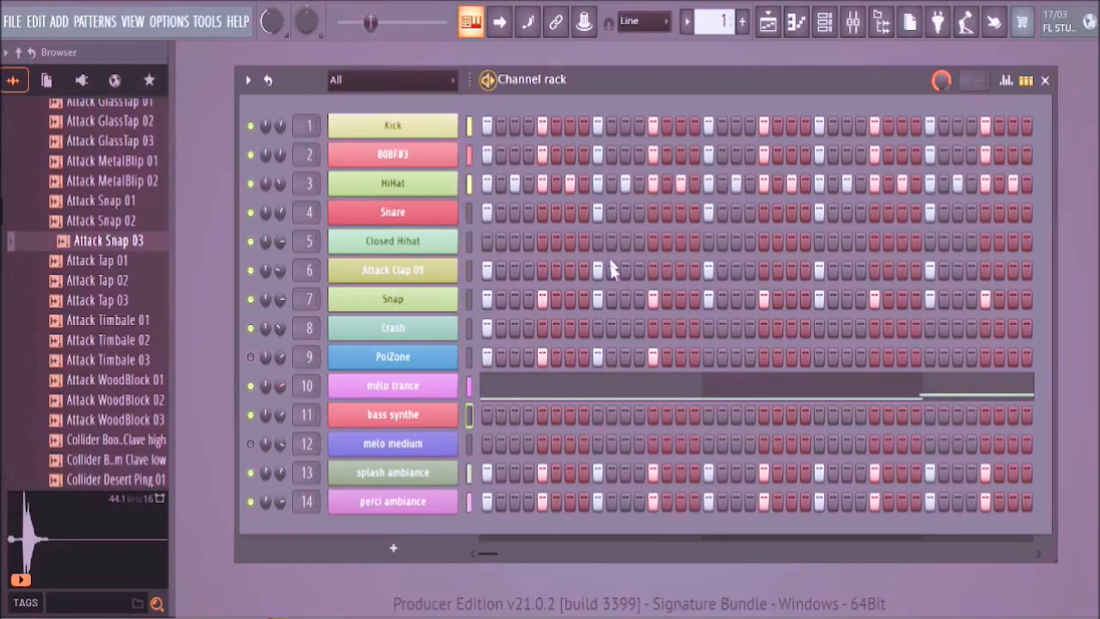
click(539, 391)
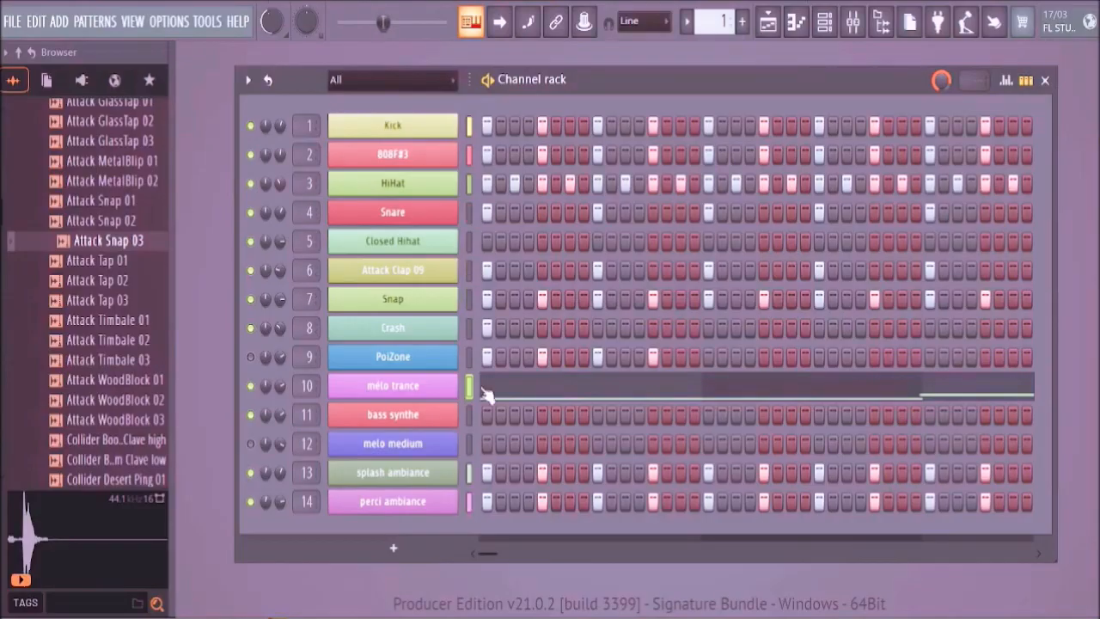
click(850, 26)
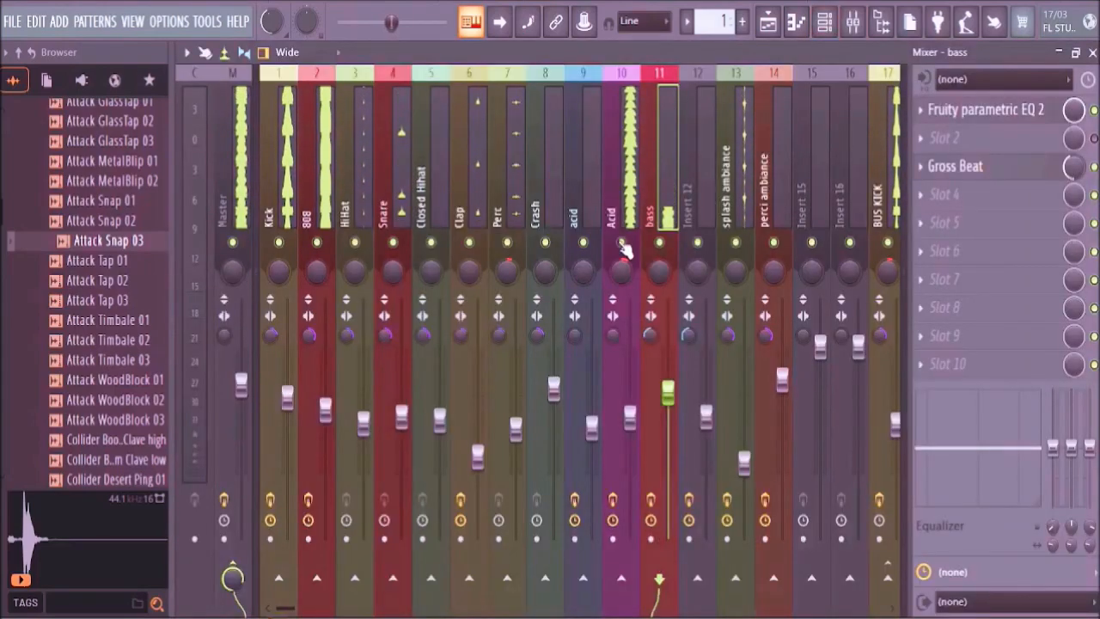
click(1093, 54)
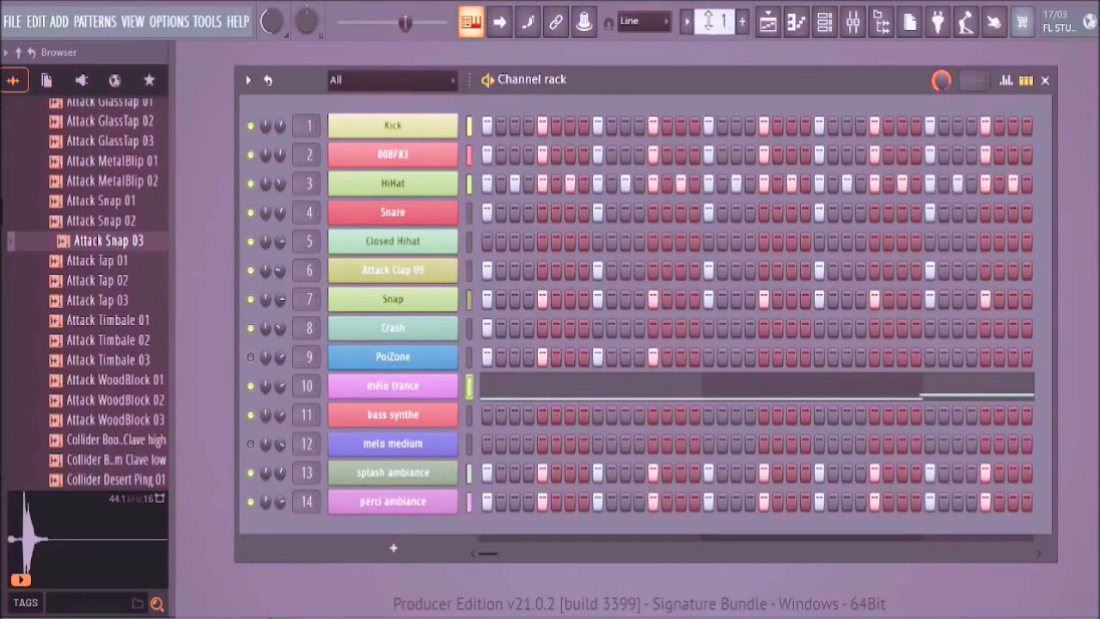
- Switch to pattern 7, rename it melo trance and give it a bright pink colour
drag(715, 23, 715, 1)
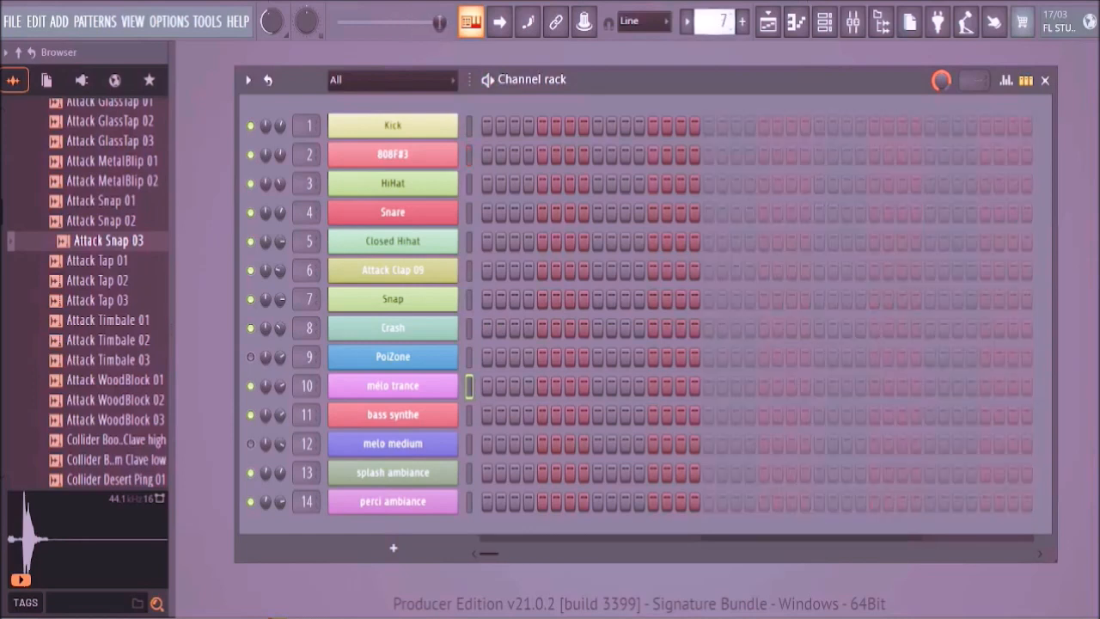
click(716, 28)
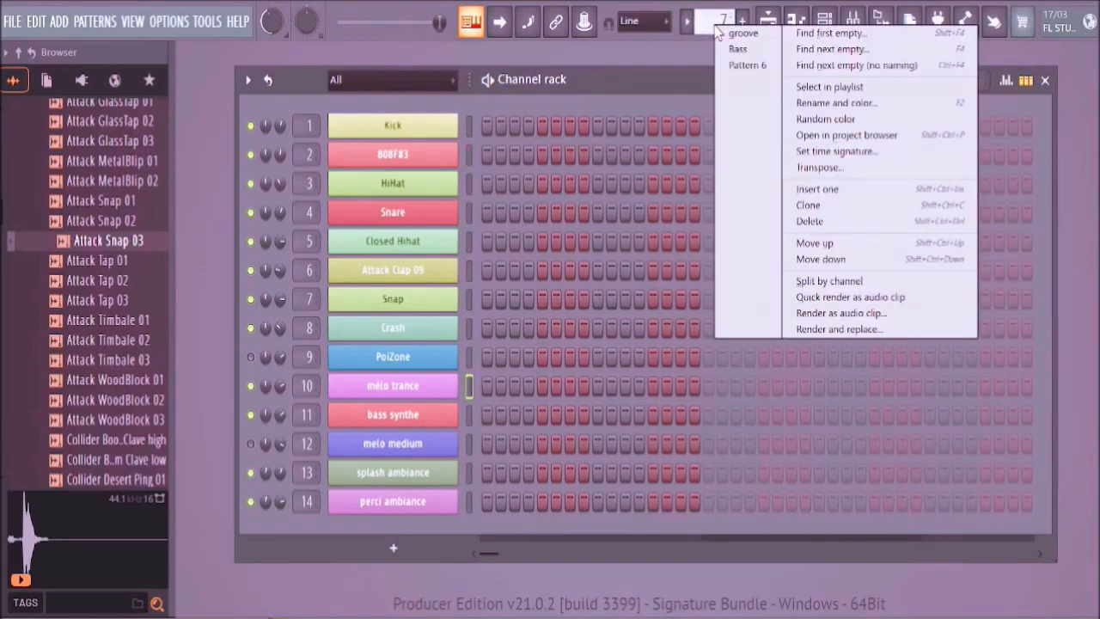
click(810, 103)
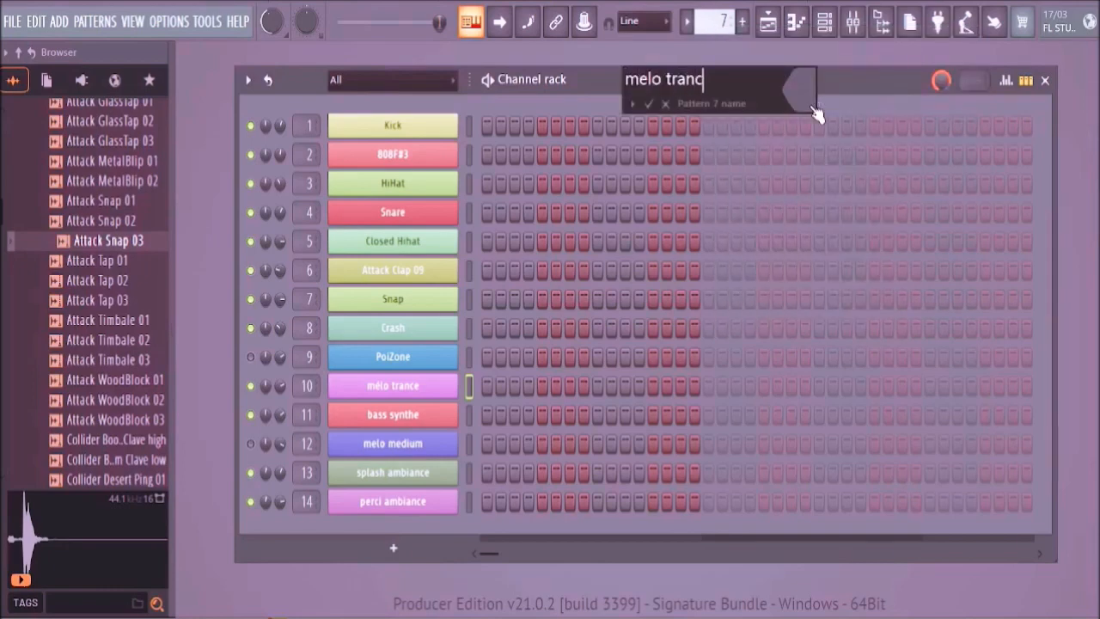
click(809, 101)
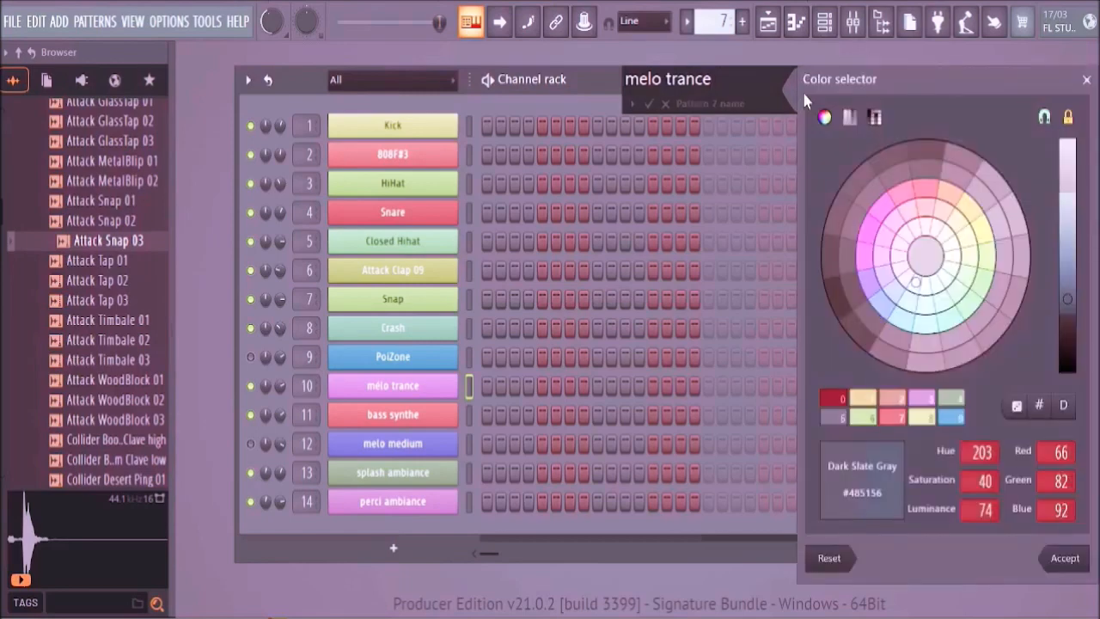
click(885, 238)
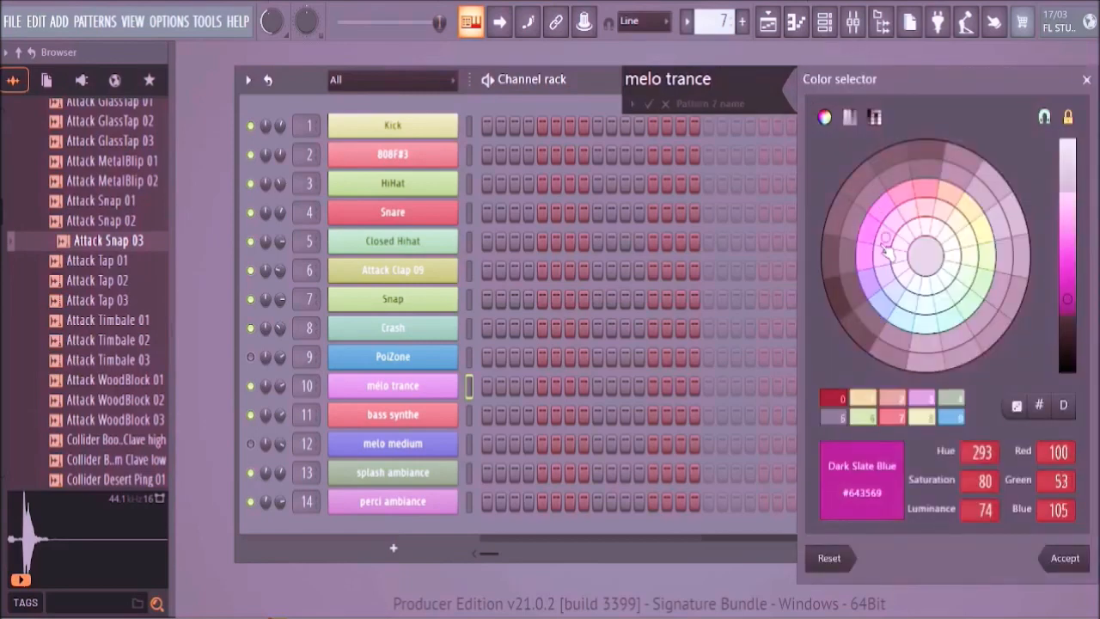
click(1068, 245)
click(1065, 559)
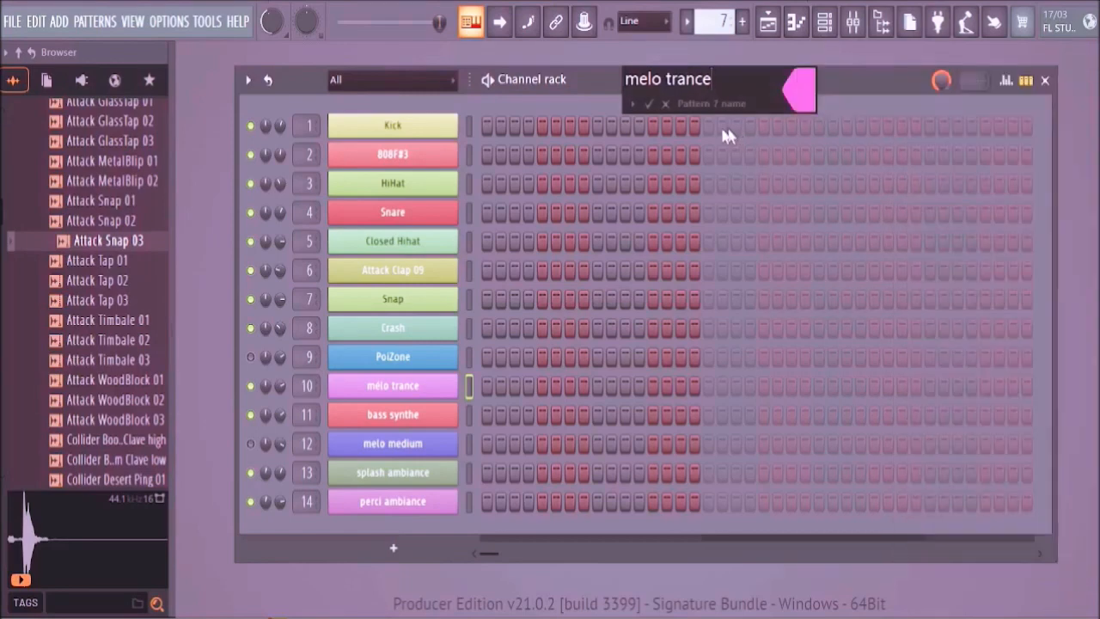
click(650, 104)
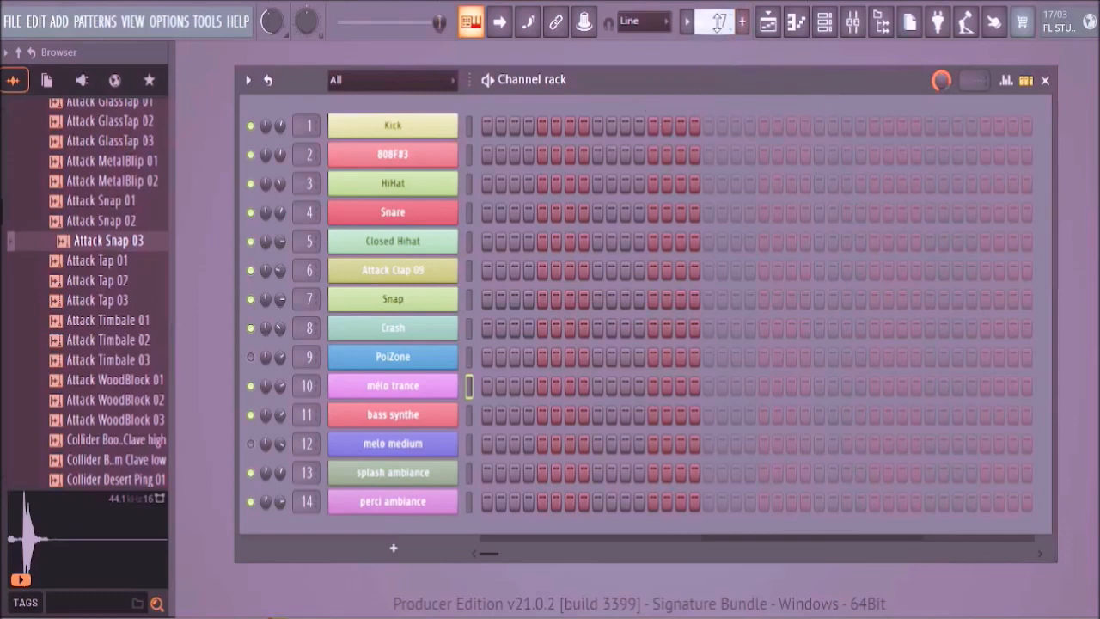
- Copy the mélo trance notes from pattern 1 and switch to pattern 7
drag(716, 22, 715, 53)
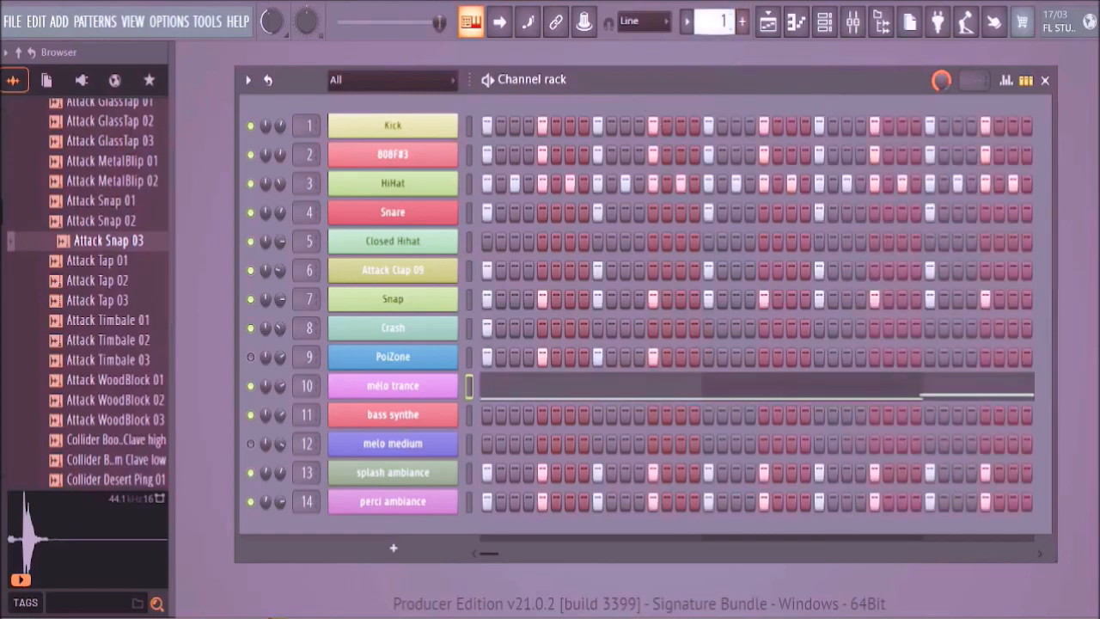
right_click(421, 391)
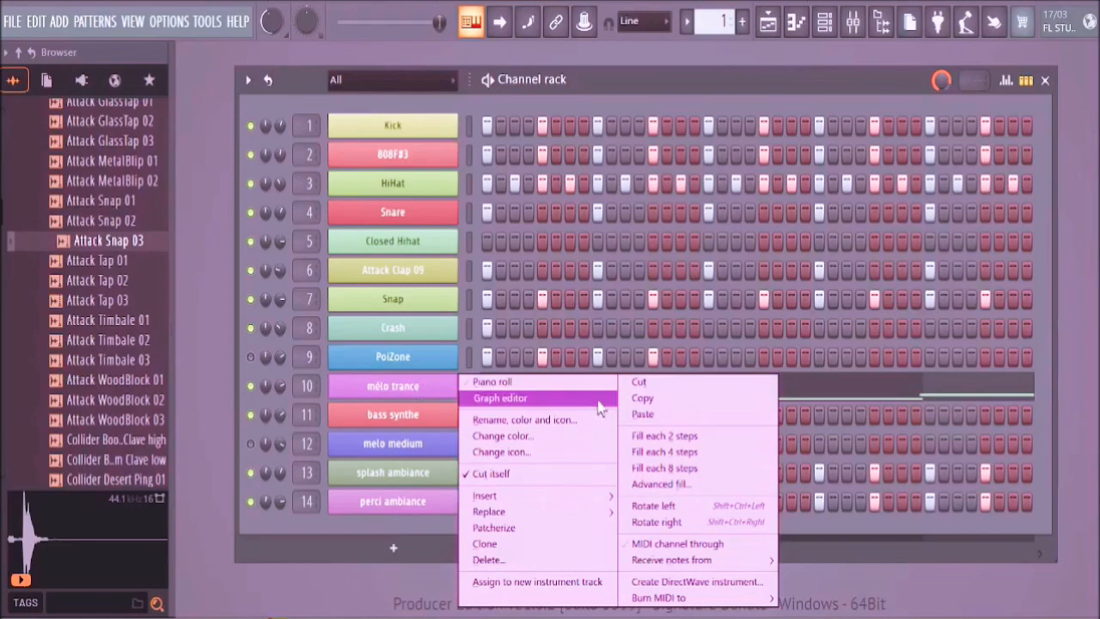
click(647, 396)
drag(720, 24, 719, 2)
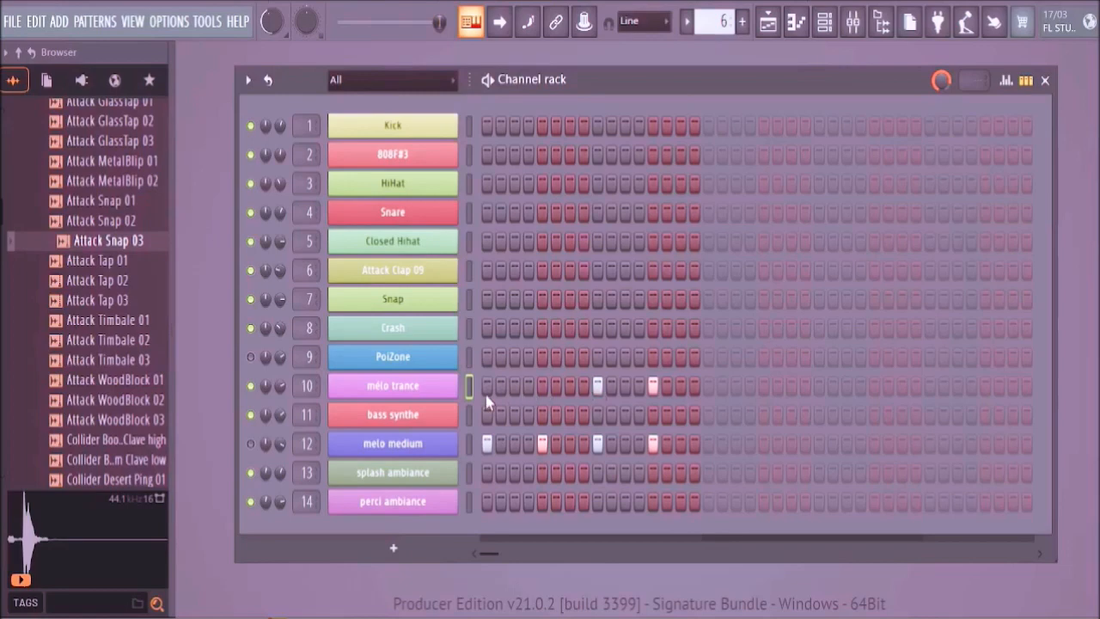
scroll(735, 34, up, 1)
click(727, 29)
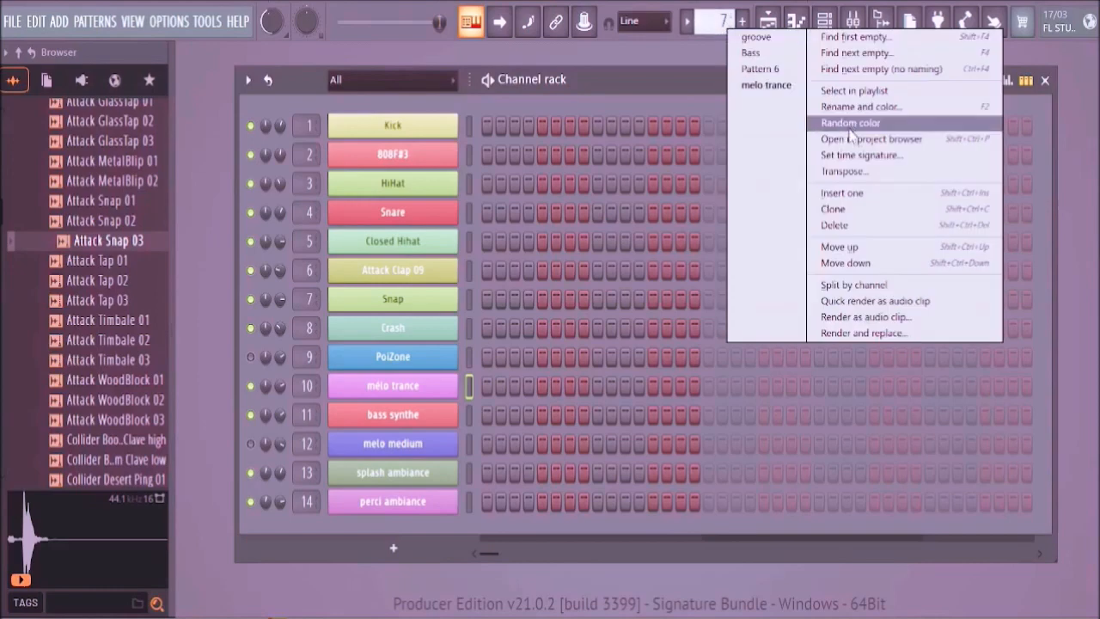
click(853, 106)
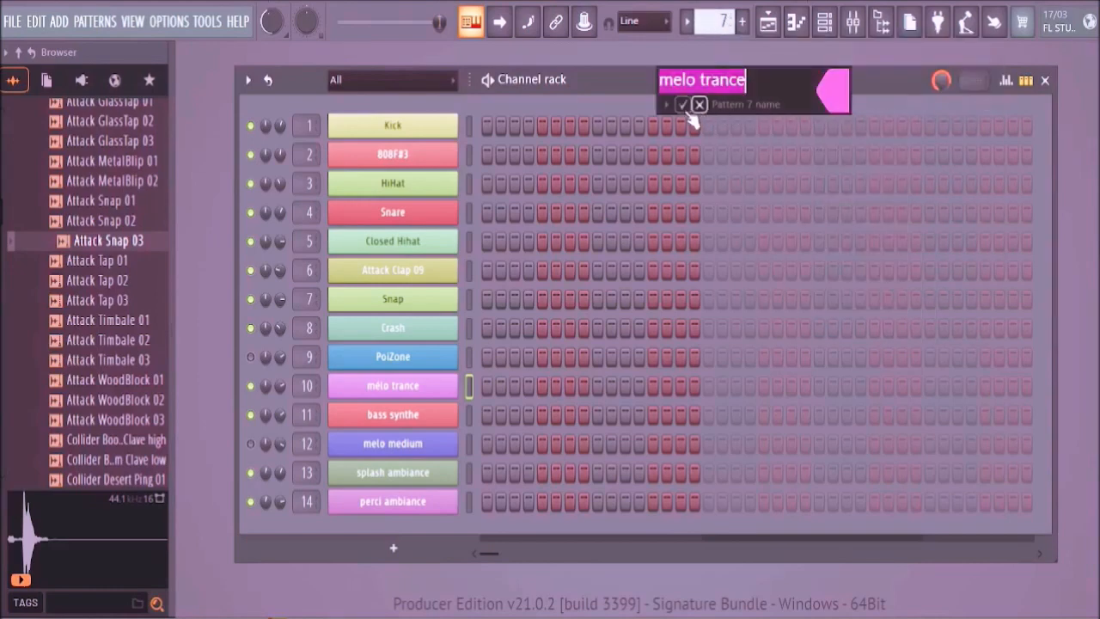
click(697, 107)
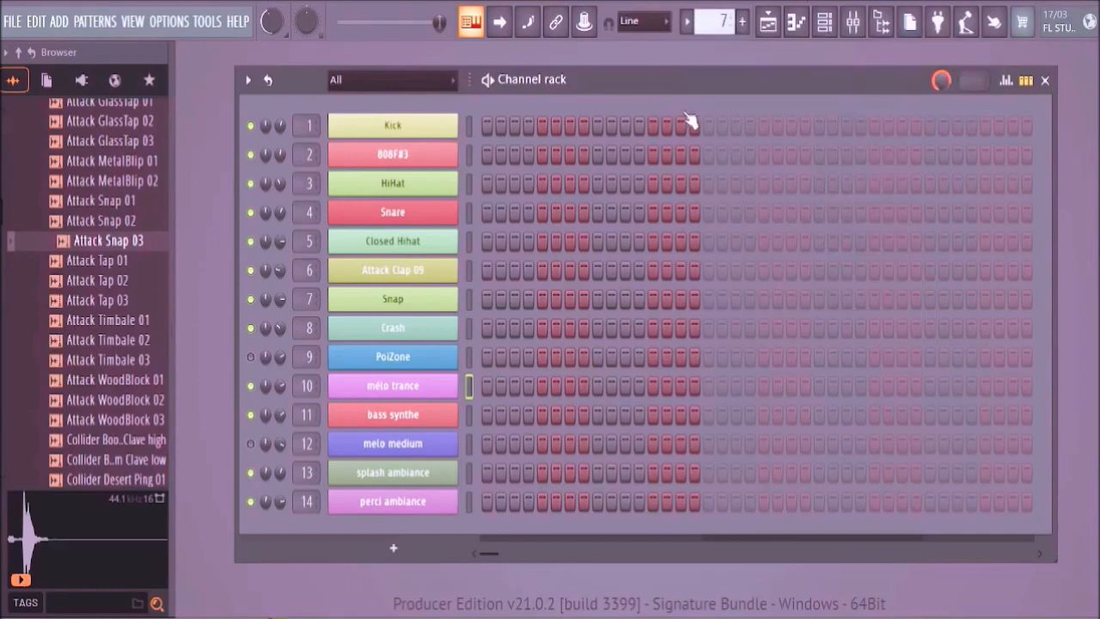
- Paste the copied notes into the mélo trance channel of pattern 7
right_click(416, 398)
click(660, 413)
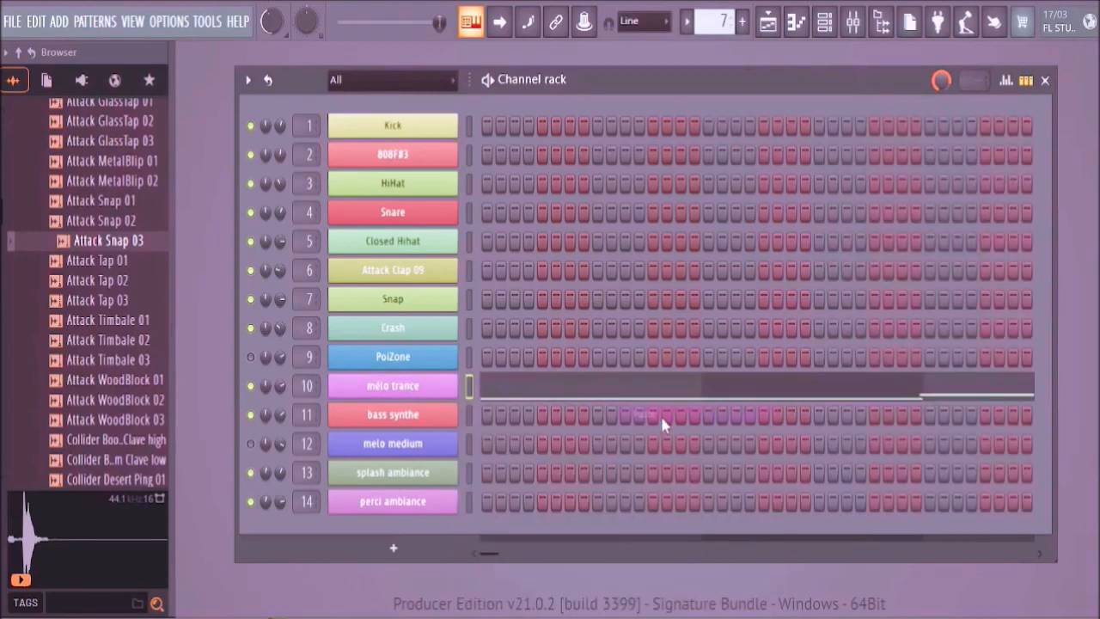
click(494, 80)
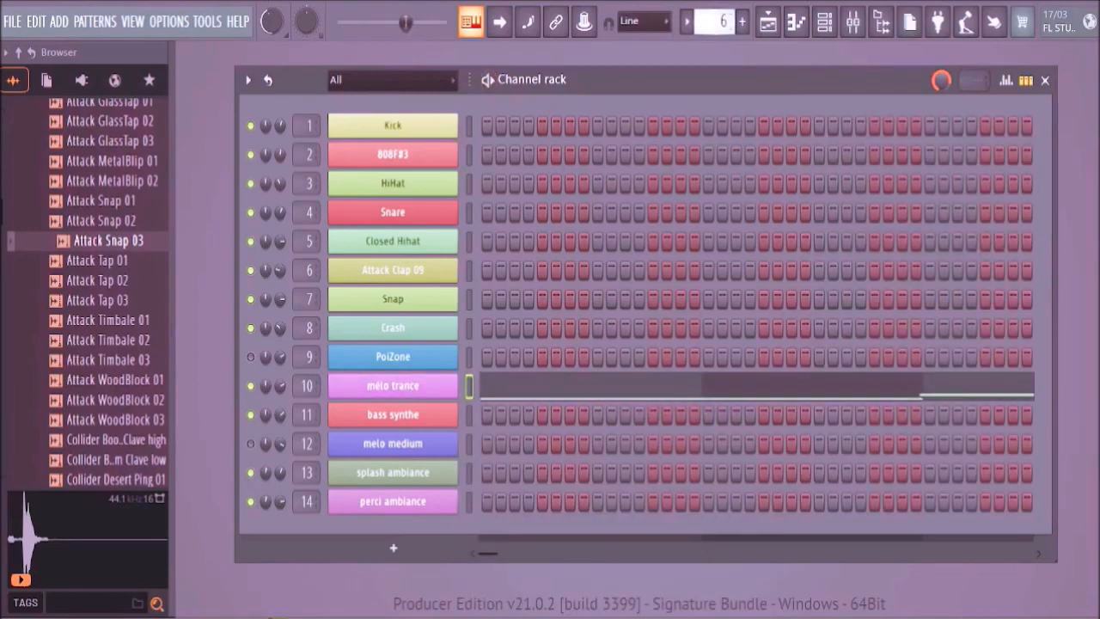
- Switch to pattern 6 and place a clip of it on Track 4 of the playlist near bar 2
scroll(710, 21, down, 1)
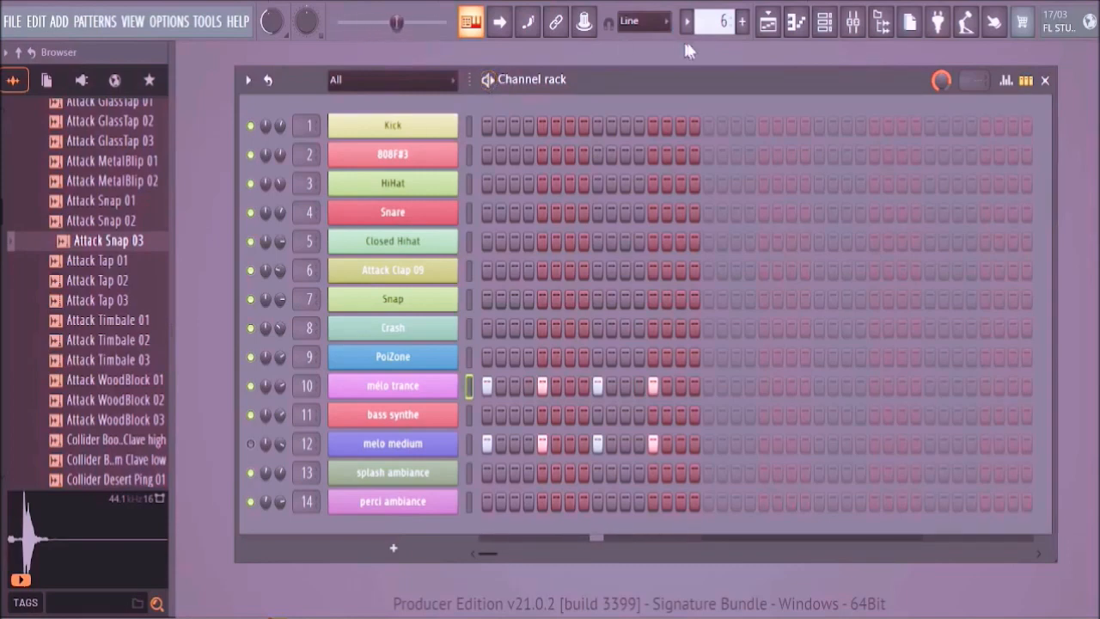
click(778, 32)
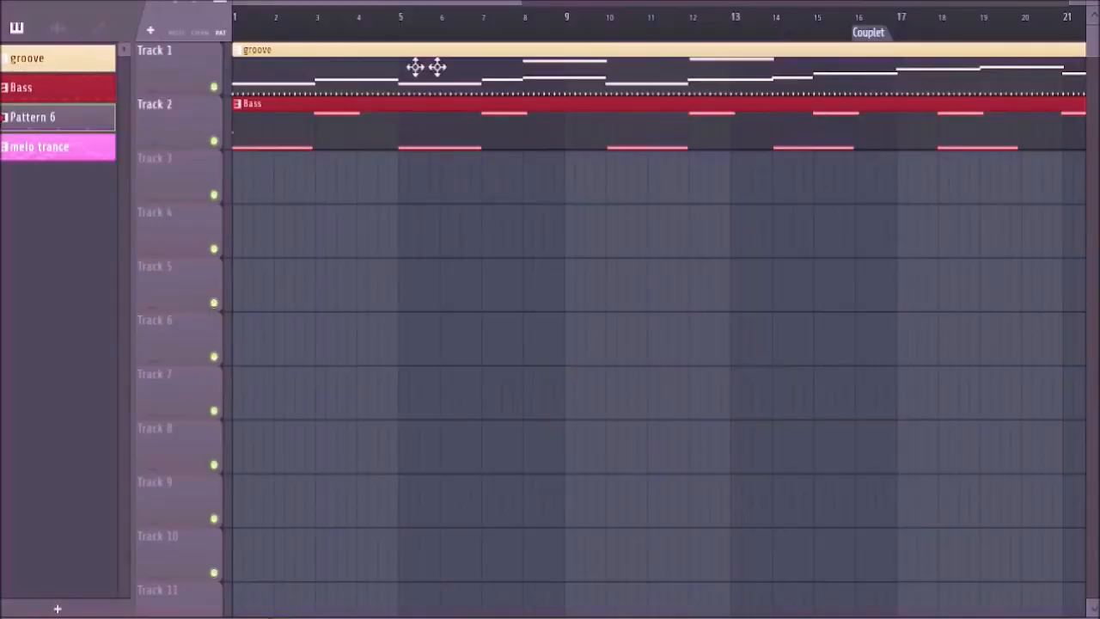
click(266, 245)
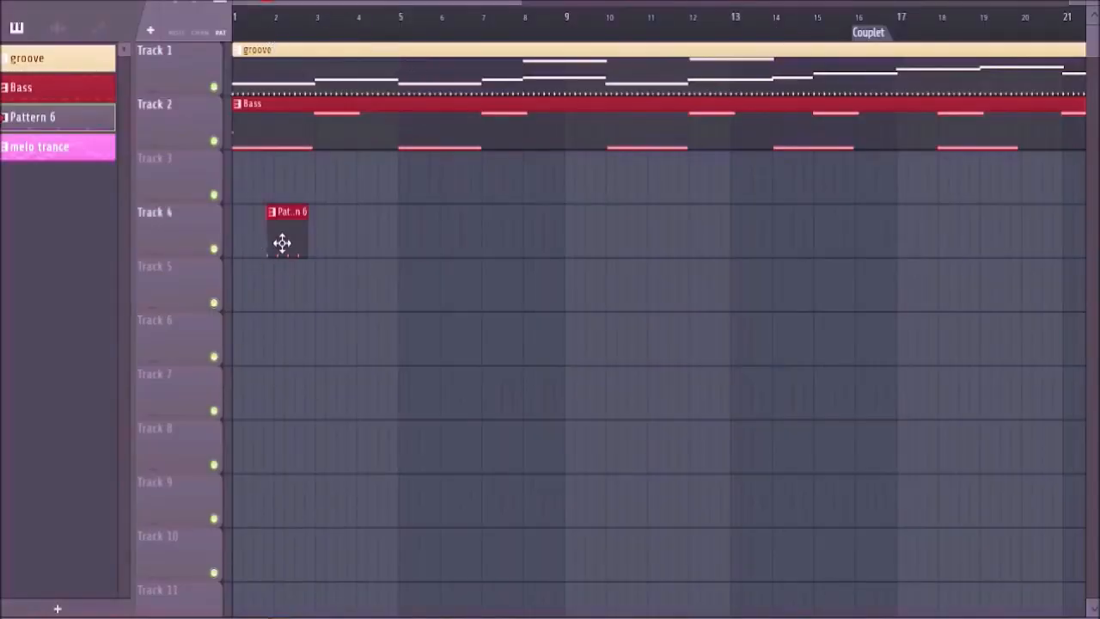
- Line up two Pattern 6 clips back to back at bars 1 and 2 of Track 4, and move the Bass clip to start at bar 5
drag(282, 243, 235, 243)
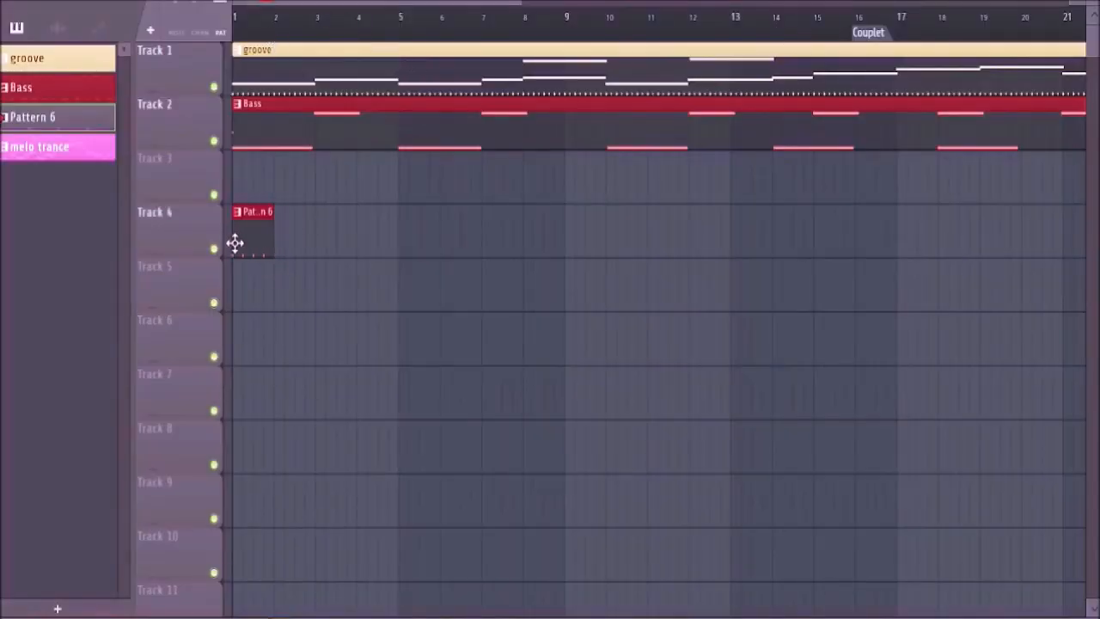
click(291, 243)
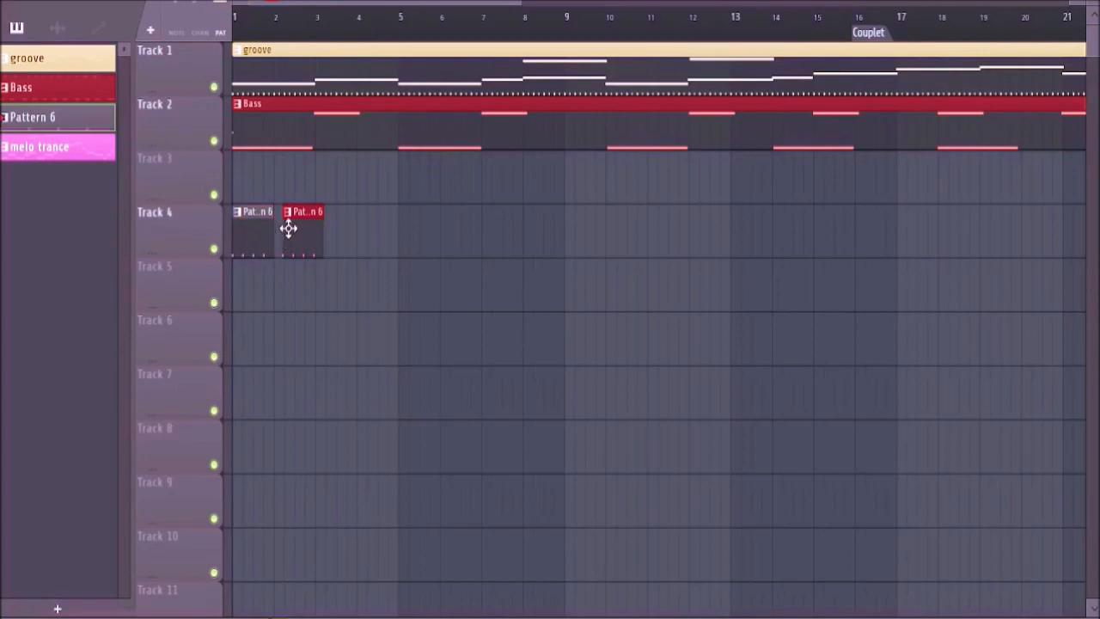
key(ctrl+z)
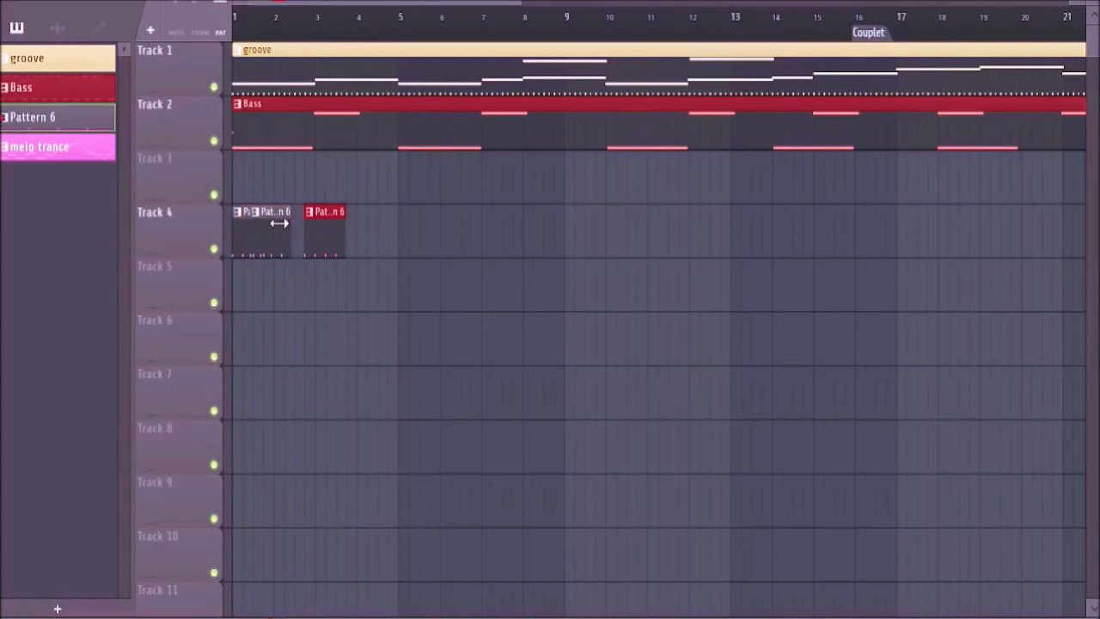
right_click(329, 234)
drag(260, 234, 285, 234)
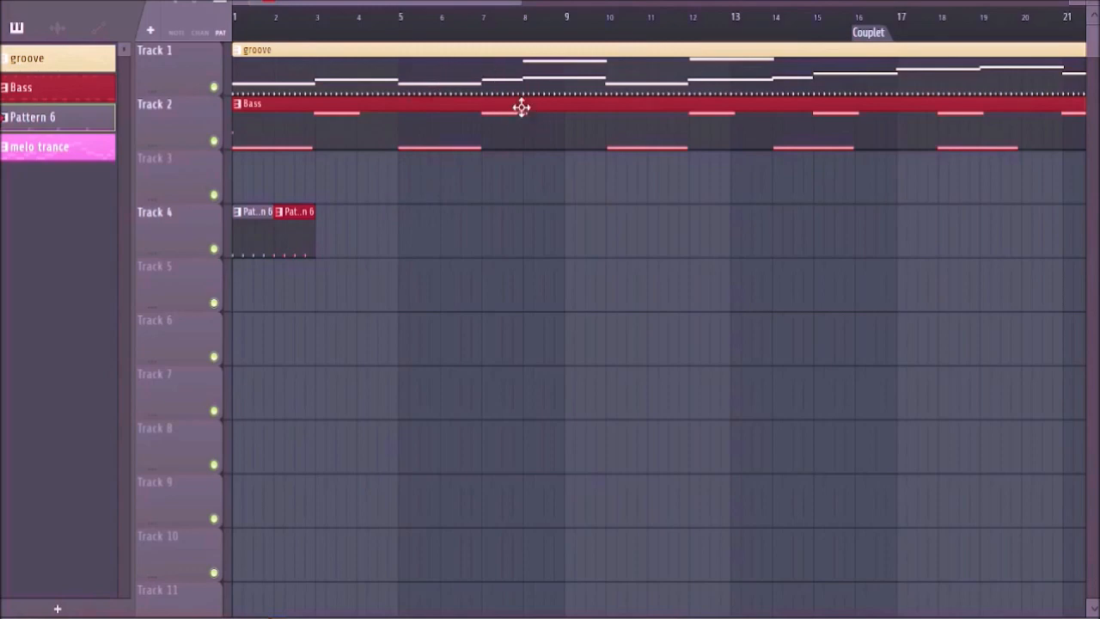
drag(422, 125, 589, 146)
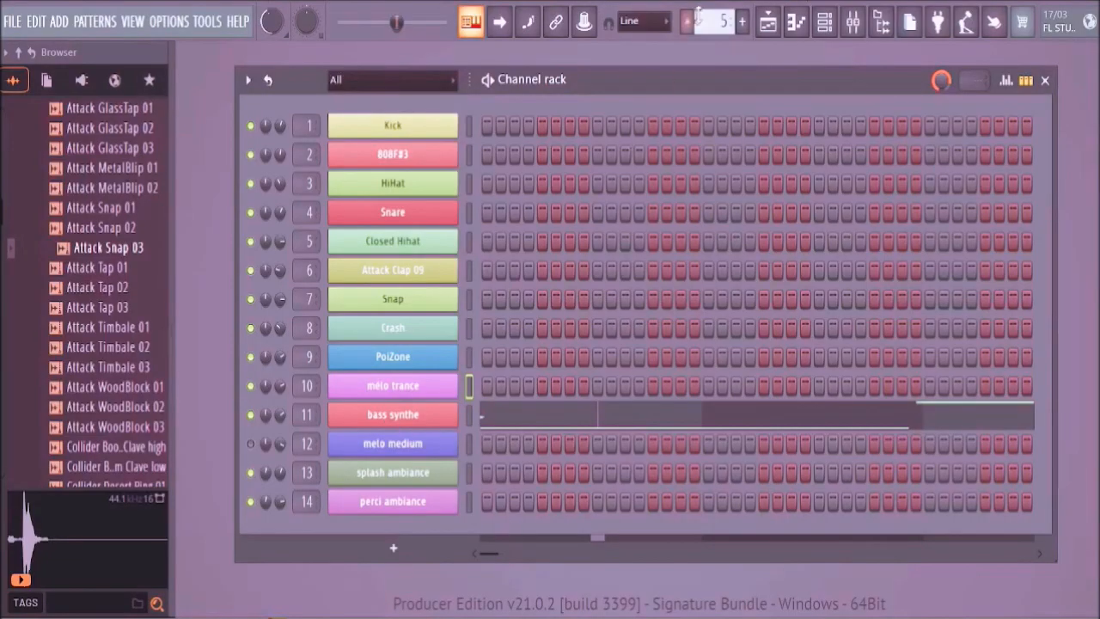
drag(720, 17, 720, 7)
right_click(721, 19)
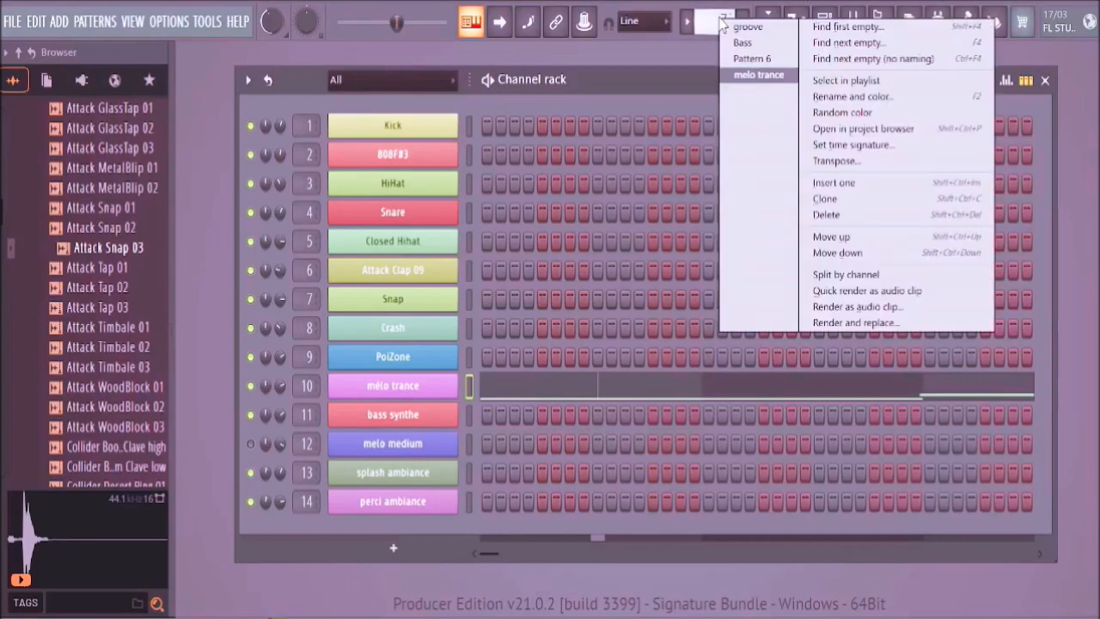
click(825, 100)
key(Return)
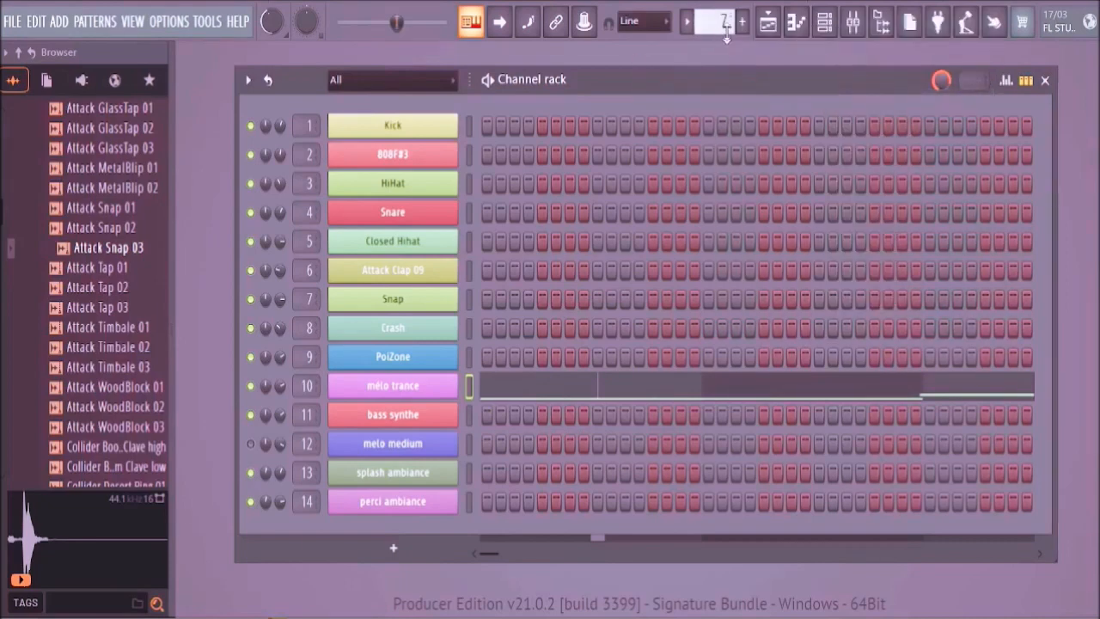
- Switch to pattern 6 and rename it Intro
drag(726, 35, 726, 43)
right_click(720, 19)
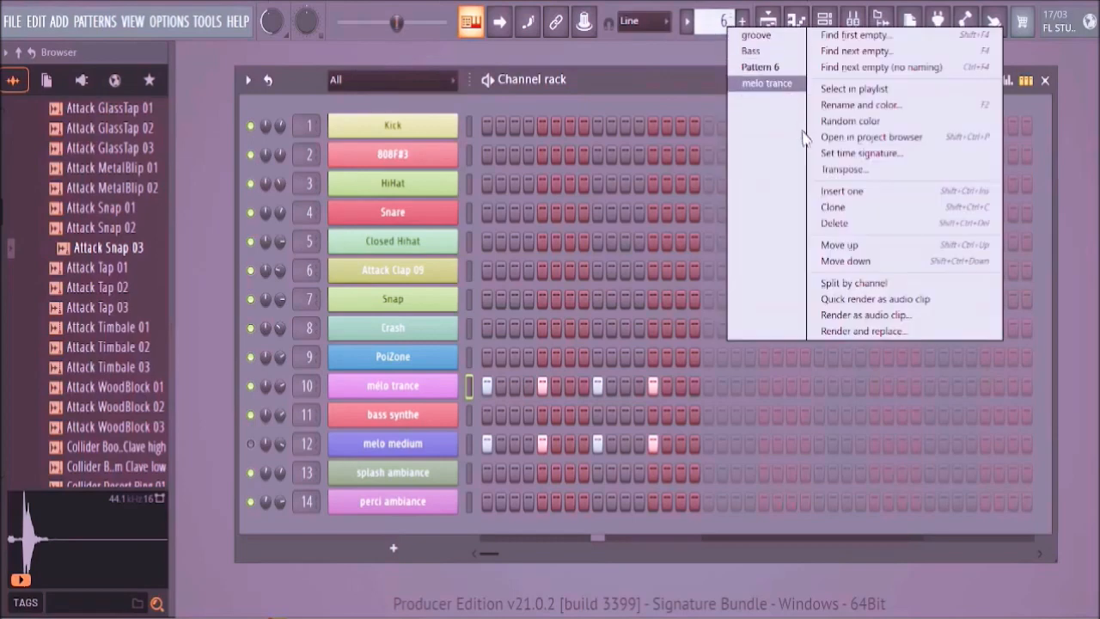
click(840, 105)
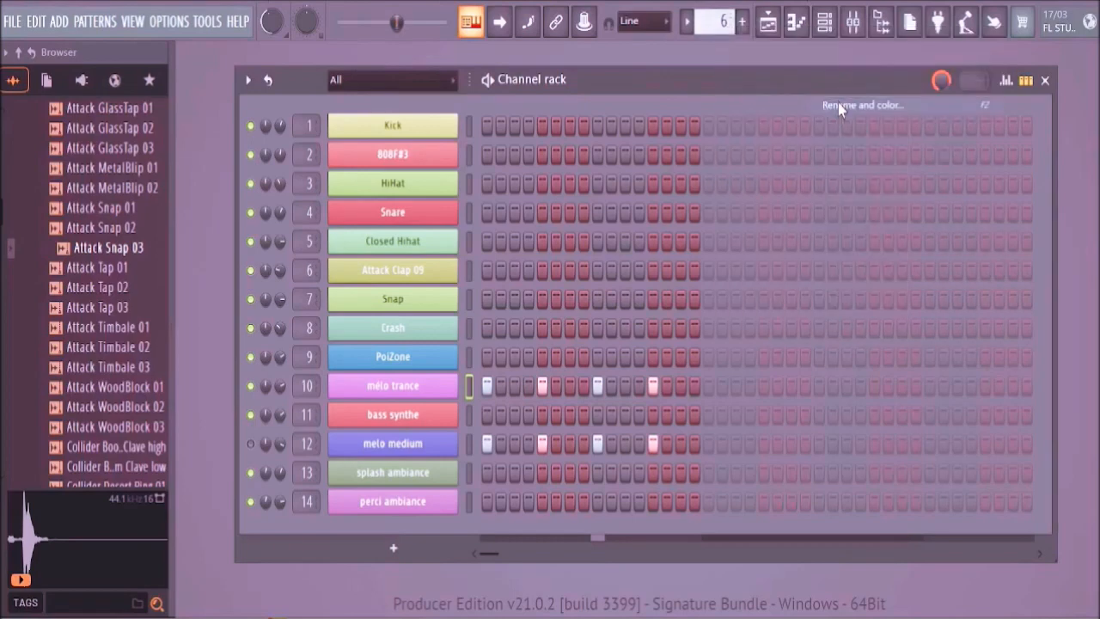
text(Intro)
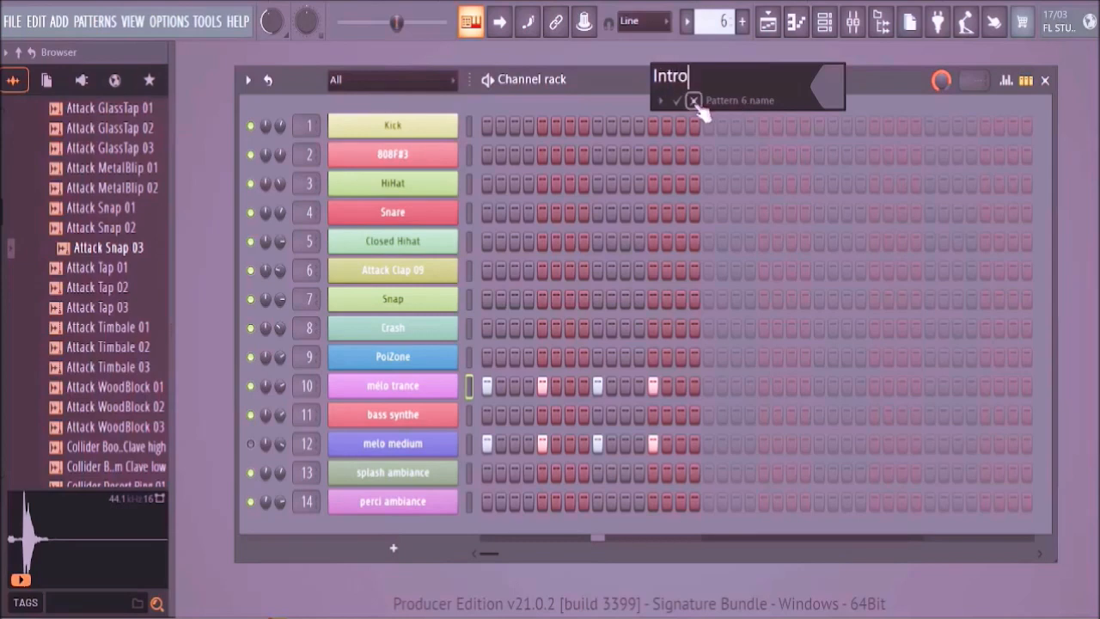
click(678, 102)
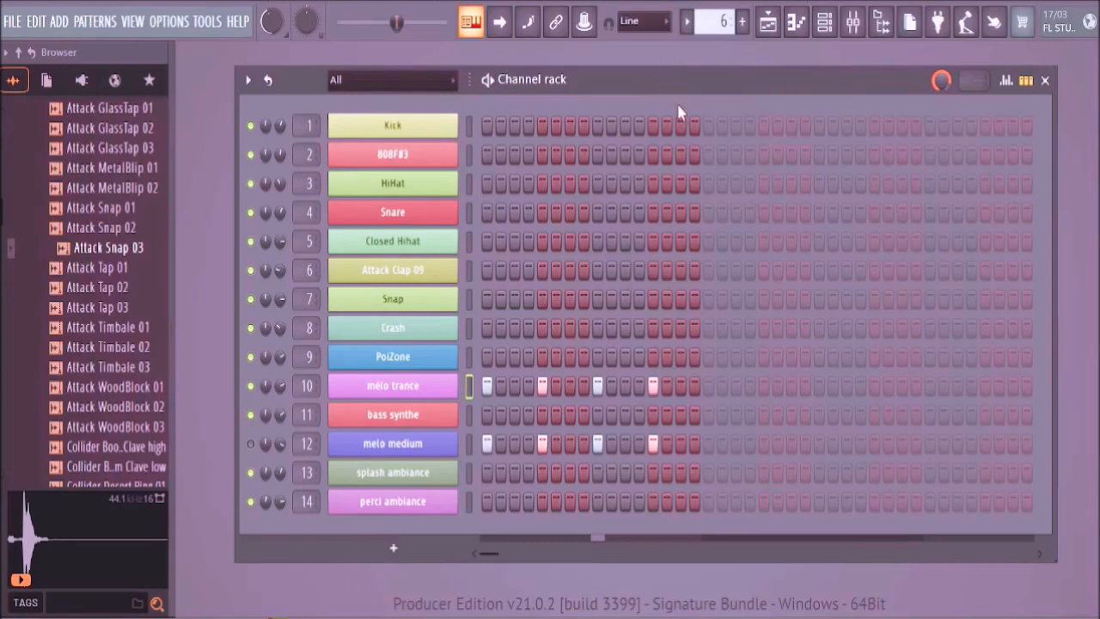
- In pattern 1, fill the PoiZone channel every 4 steps during playback and mute the mélo trance and bass synthe channels
drag(720, 25, 720, 52)
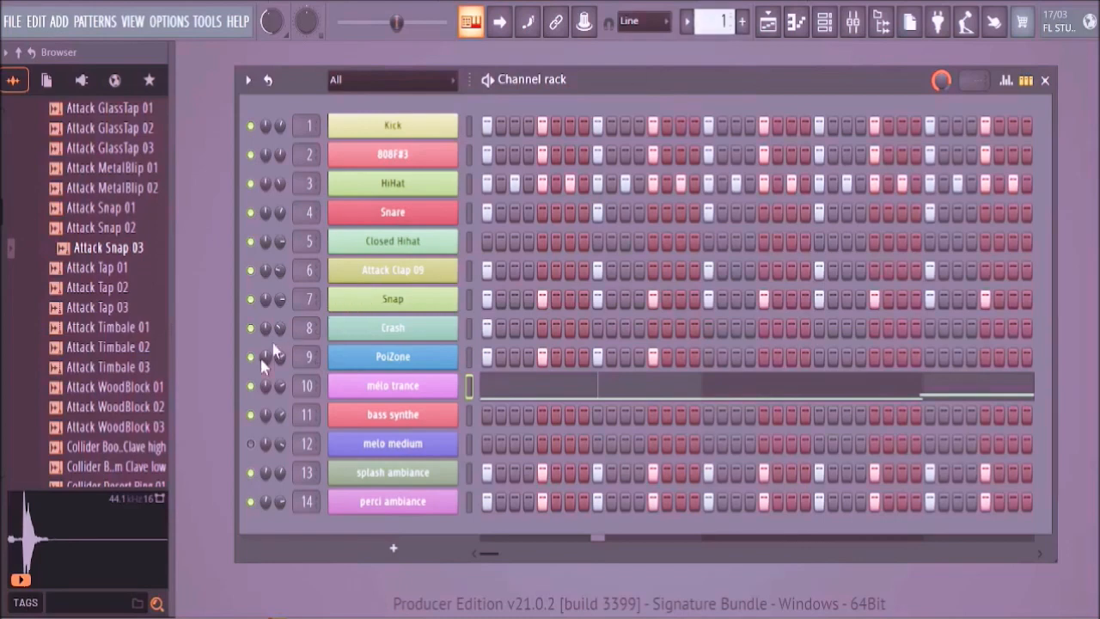
key(space)
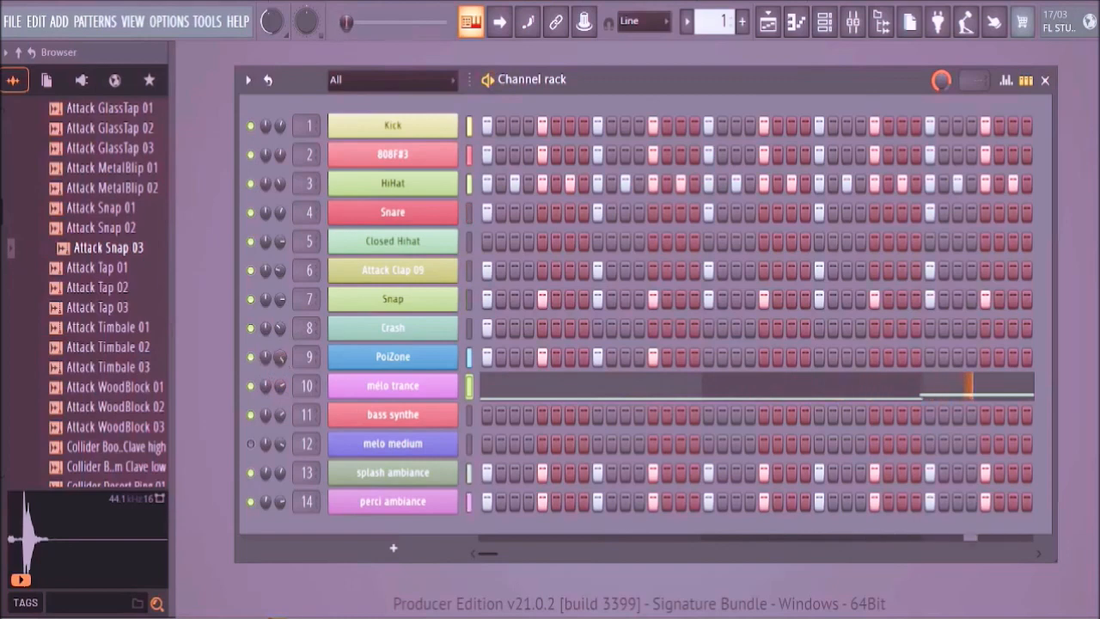
right_click(383, 360)
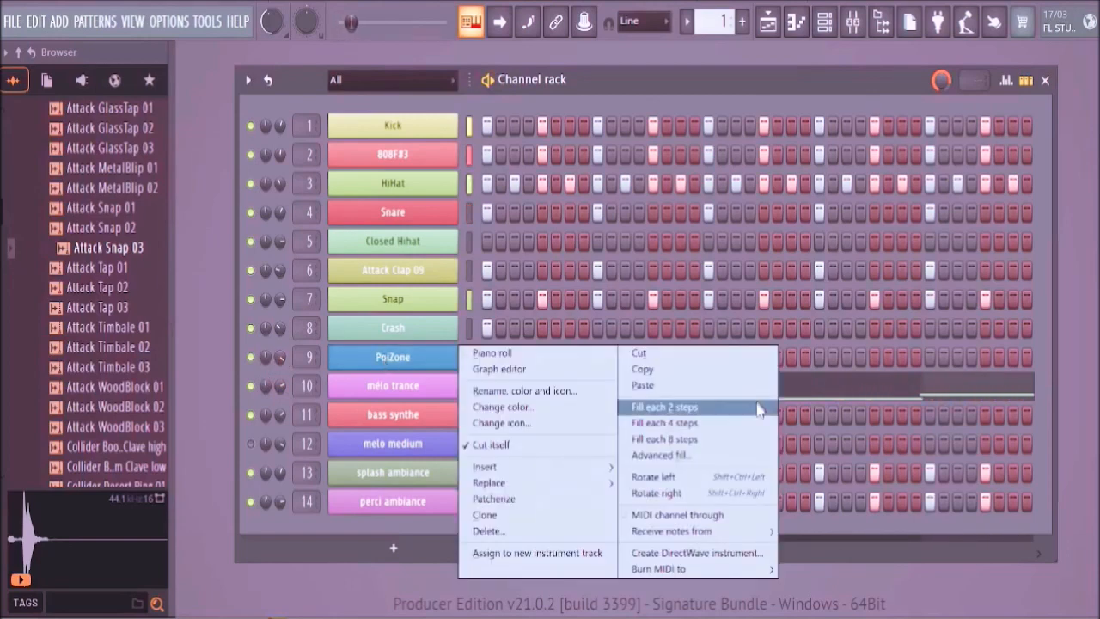
click(718, 430)
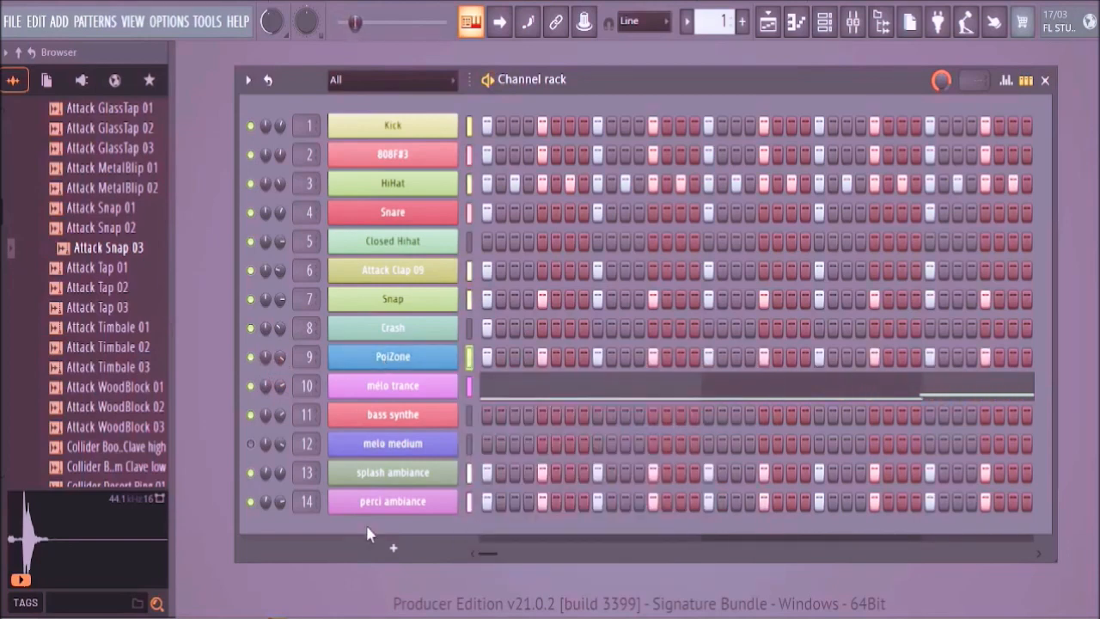
click(250, 386)
click(250, 414)
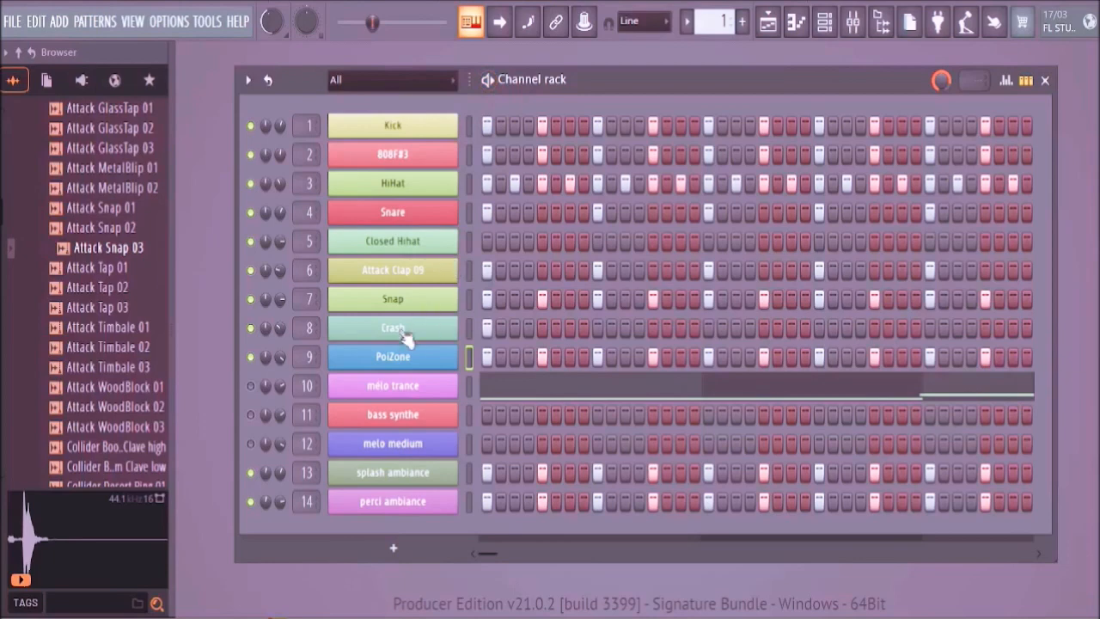
- Rename the PoiZone channel as acid and return to the playlist
right_click(401, 355)
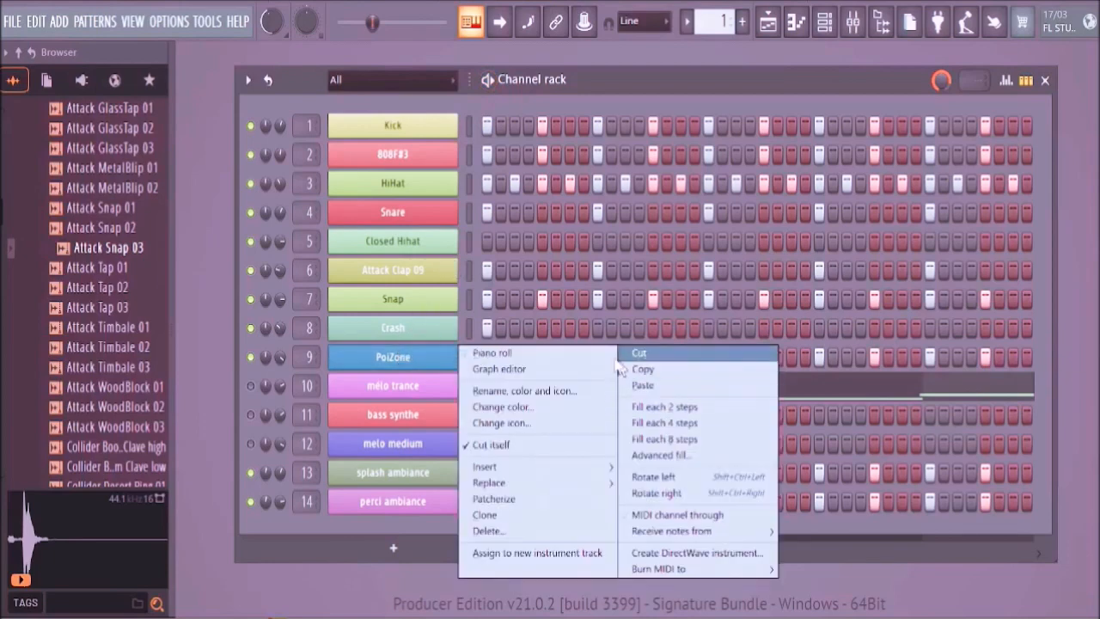
click(515, 391)
text(acid)
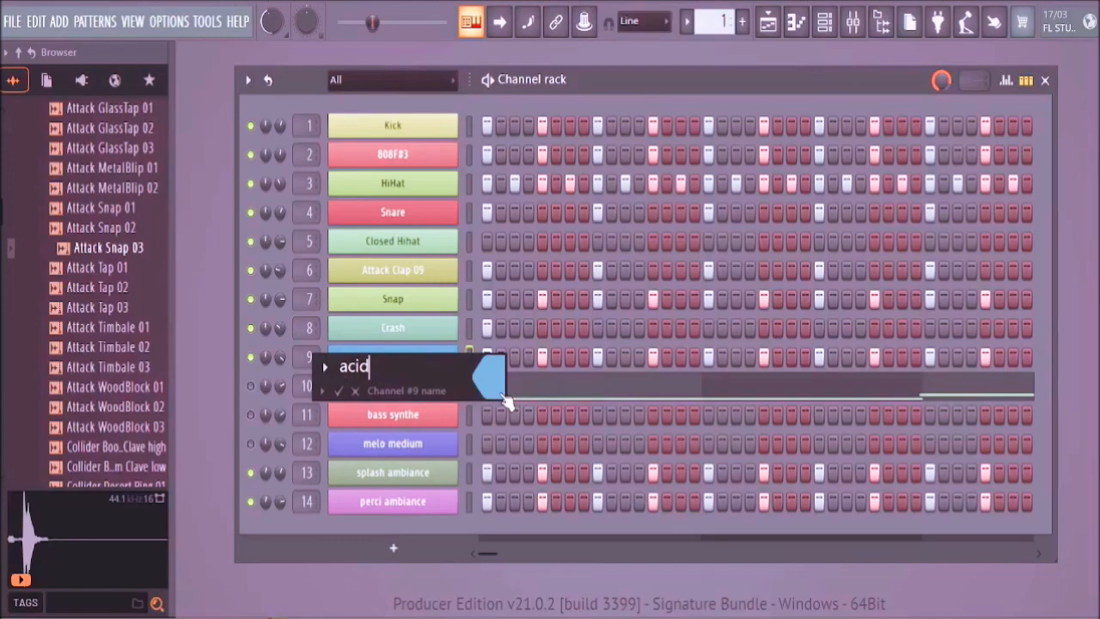
click(339, 392)
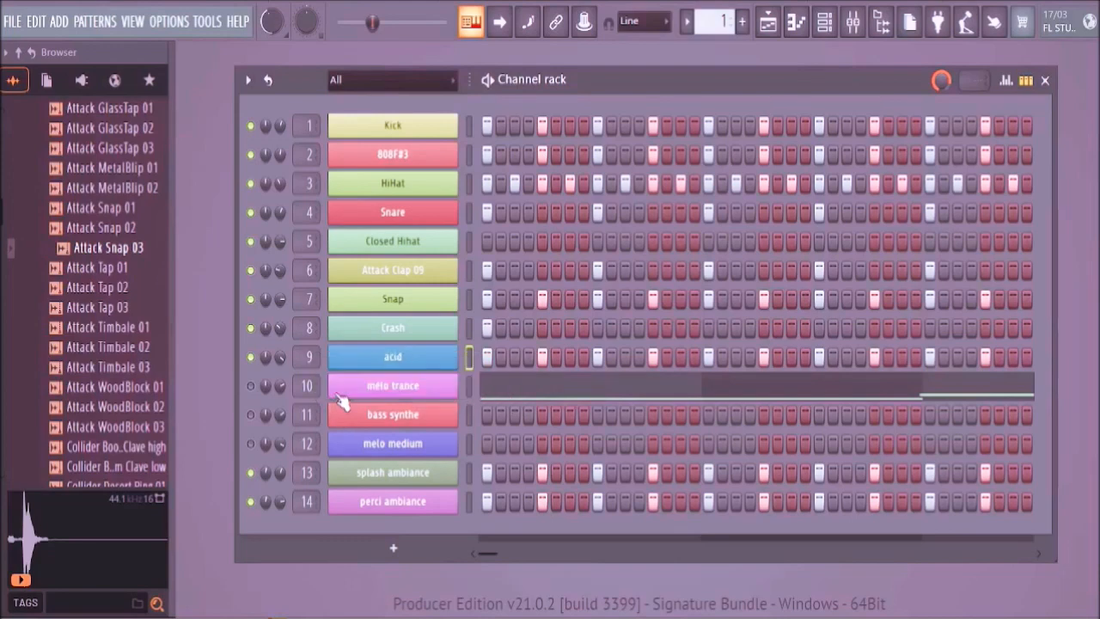
click(773, 20)
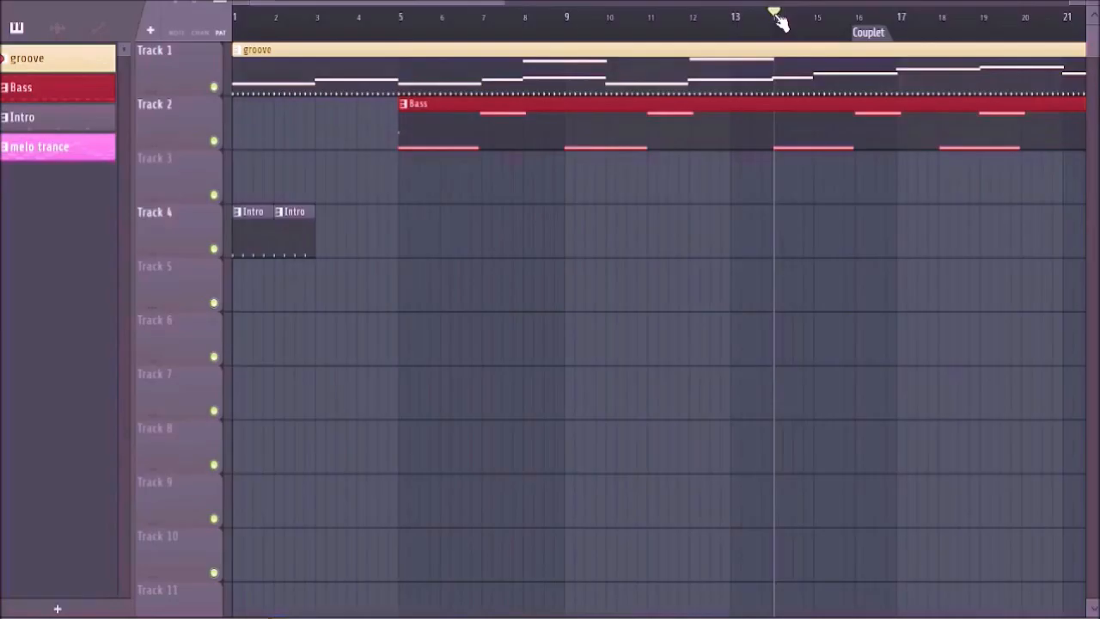